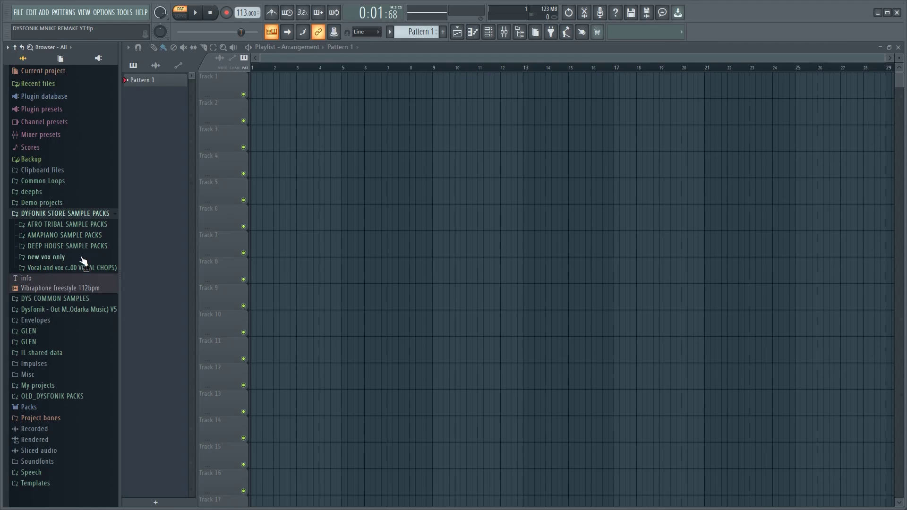
Place V2_DYS_DRUM LOOP (32) from the DysFonik Amapiano V4 pack's DRUM LOOPS folder at the start of Track 1
{"action": "left_click", "coordinate": [63, 236]}
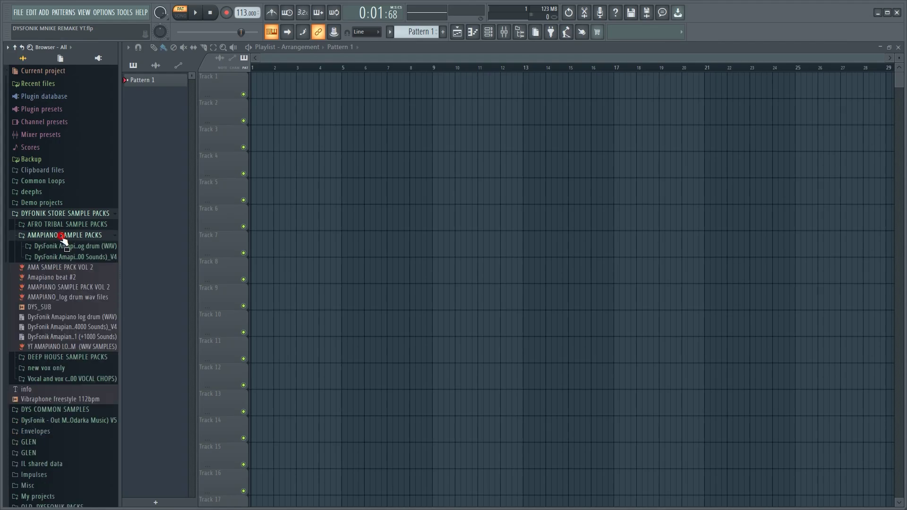
{"action": "left_click", "coordinate": [76, 257]}
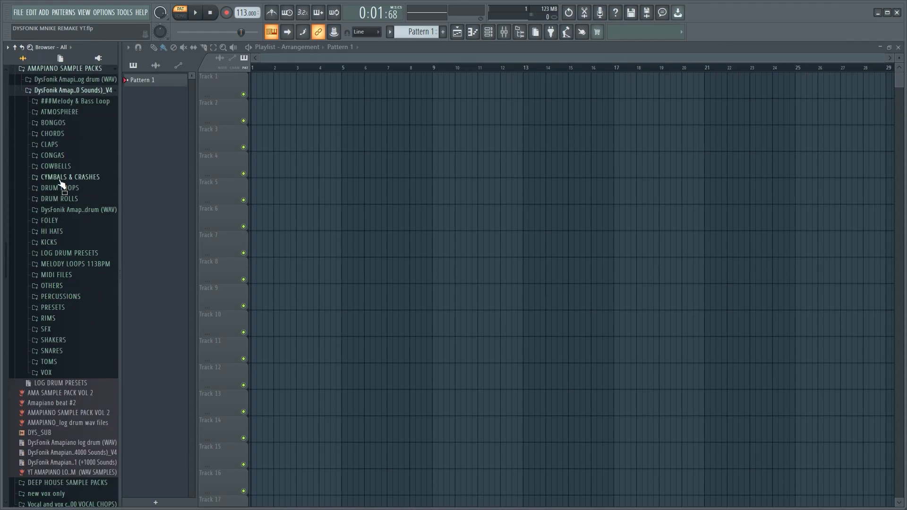
{"action": "left_click", "coordinate": [68, 188]}
{"action": "left_click", "coordinate": [66, 298]}
{"action": "left_click", "coordinate": [95, 358]}
{"action": "left_click", "coordinate": [106, 388]}
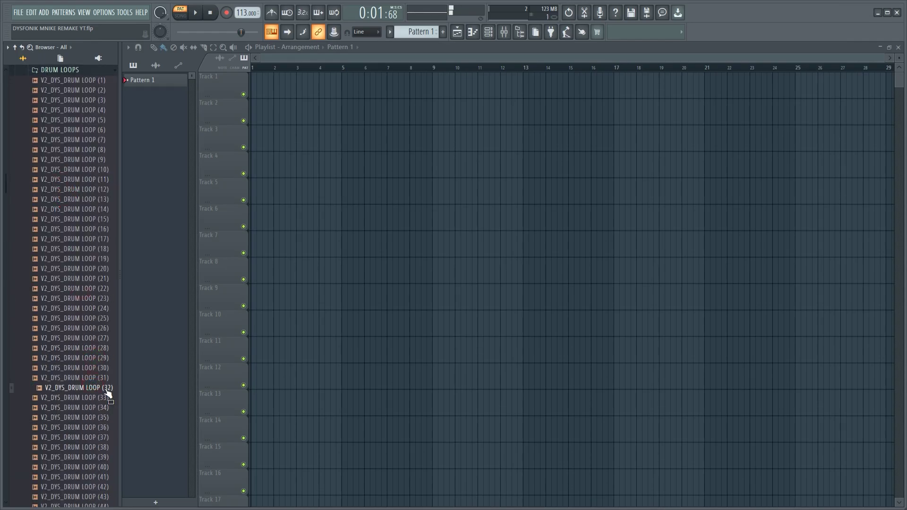
{"action": "left_click_drag", "start_coordinate": [119, 381], "coordinate": [263, 88]}
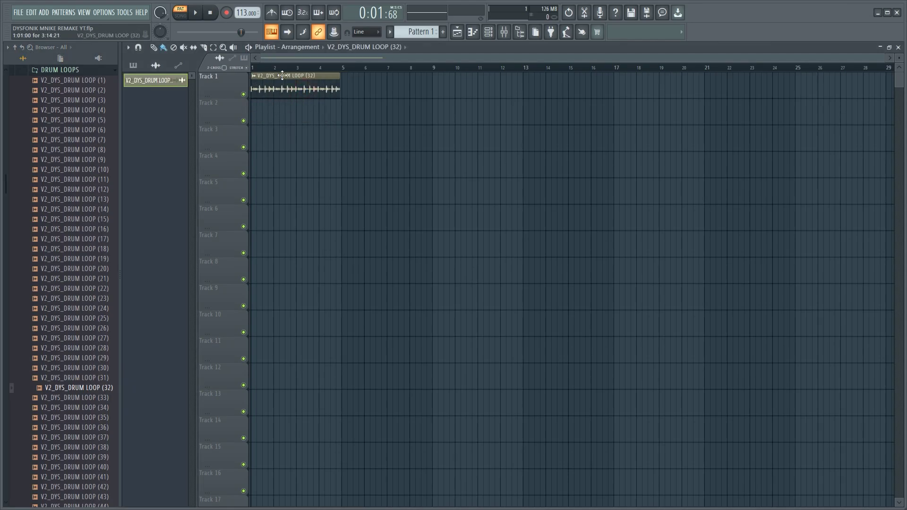
Fit the Track 1 drum loop to the project tempo using the 100 to 200 BPM detection range
{"action": "scroll", "coordinate": [325, 70], "scroll_direction": "up", "scroll_amount": 5}
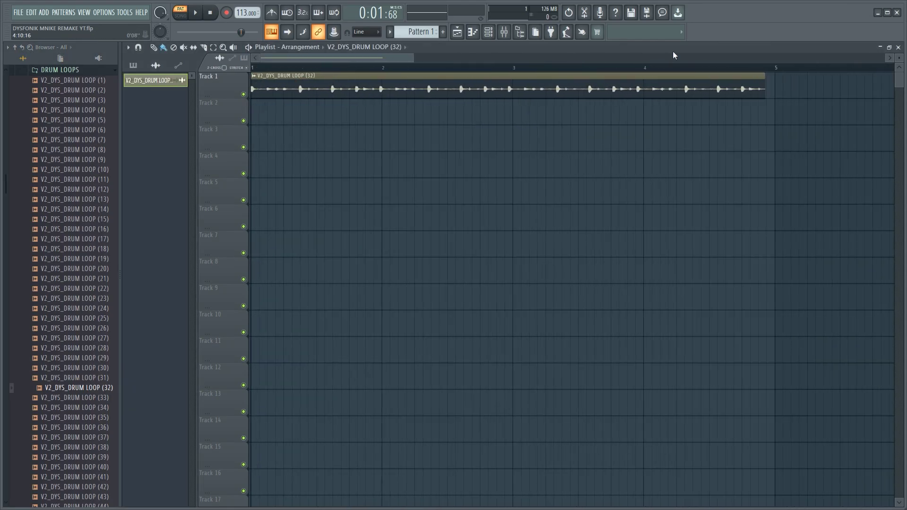
{"action": "scroll", "coordinate": [694, 57], "scroll_direction": "up", "scroll_amount": 3}
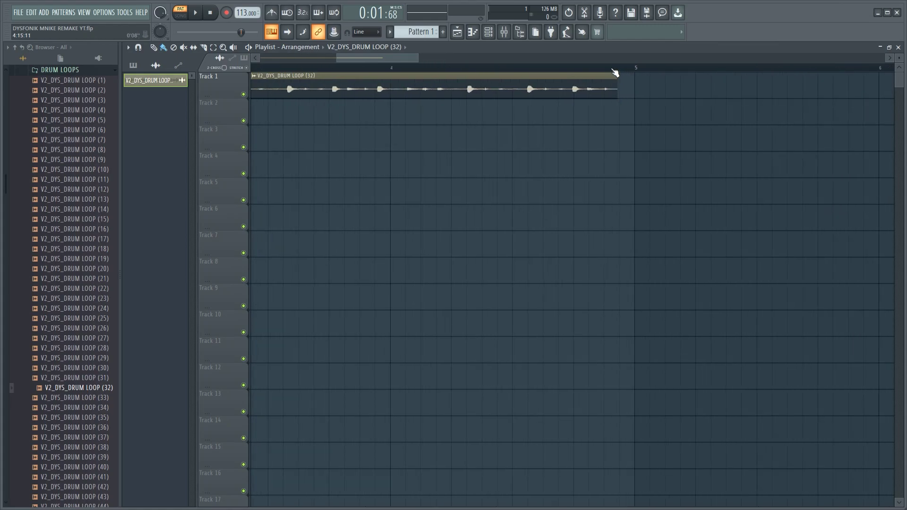
{"action": "scroll", "coordinate": [613, 71], "scroll_direction": "down", "scroll_amount": 5}
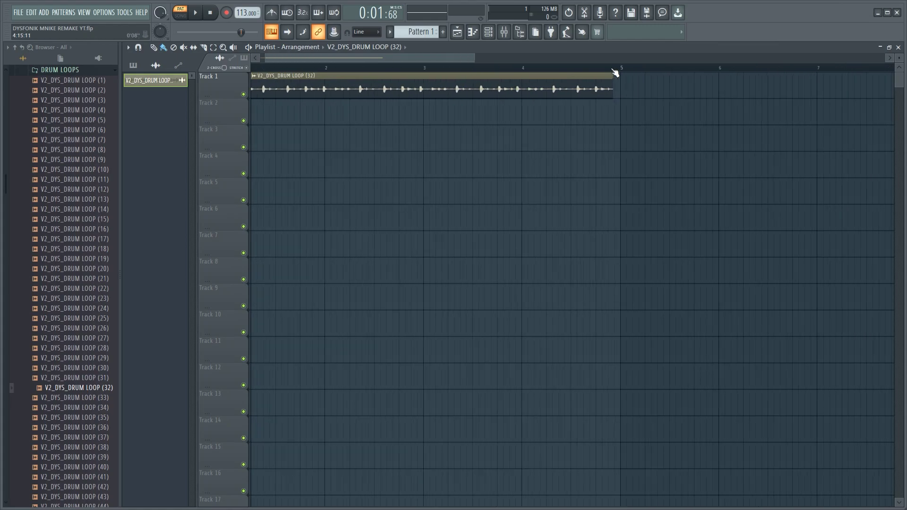
{"action": "left_click", "coordinate": [255, 78]}
{"action": "left_click", "coordinate": [375, 138]}
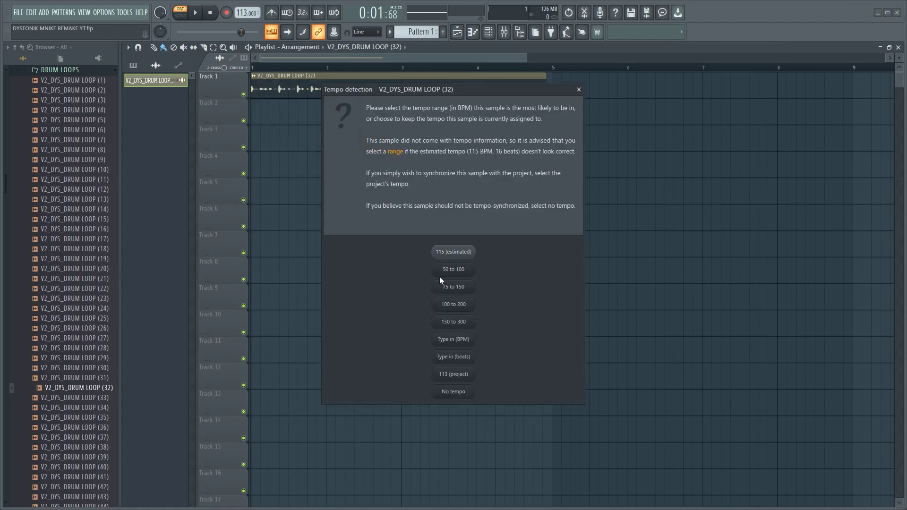
{"action": "left_click", "coordinate": [452, 308]}
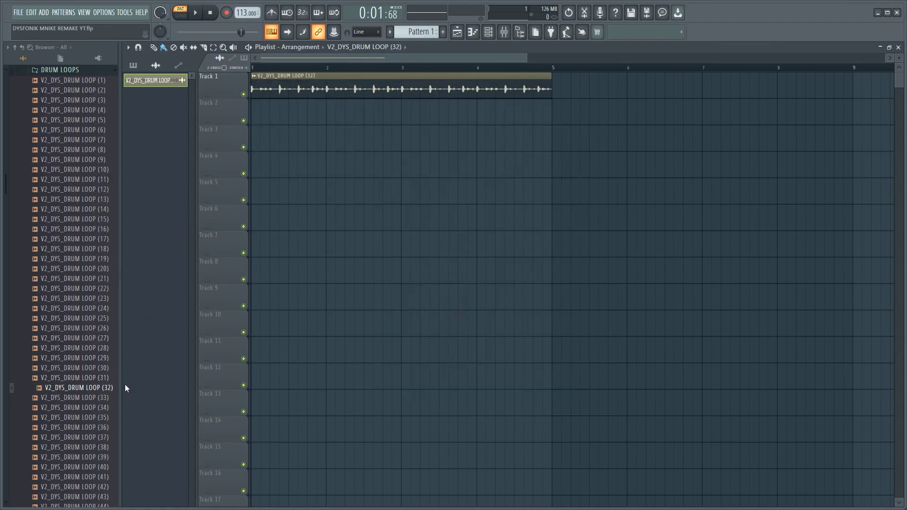
Audition other drum loops and place V2_DYS_DRUM LOOP (21) at the start of Track 2
{"action": "left_click", "coordinate": [93, 300]}
{"action": "left_click", "coordinate": [90, 287]}
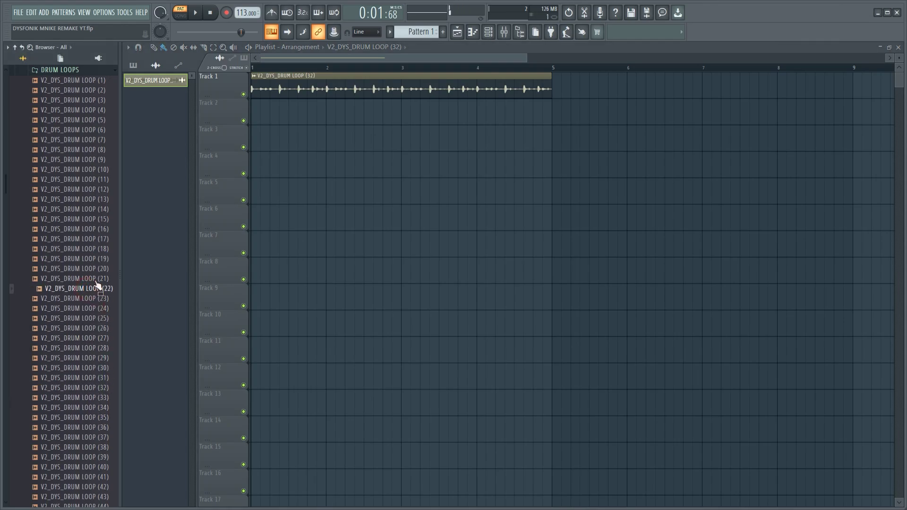
{"action": "left_click", "coordinate": [105, 279]}
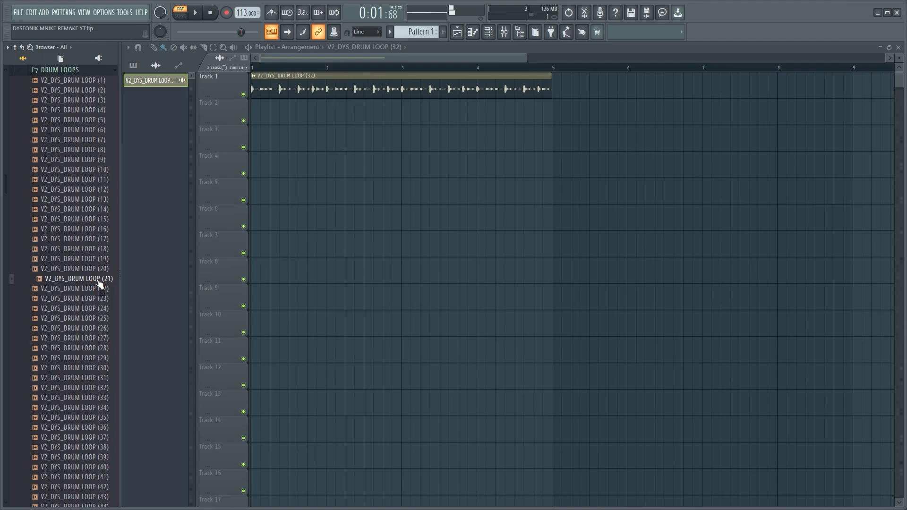
{"action": "left_click_drag", "start_coordinate": [94, 284], "coordinate": [252, 116]}
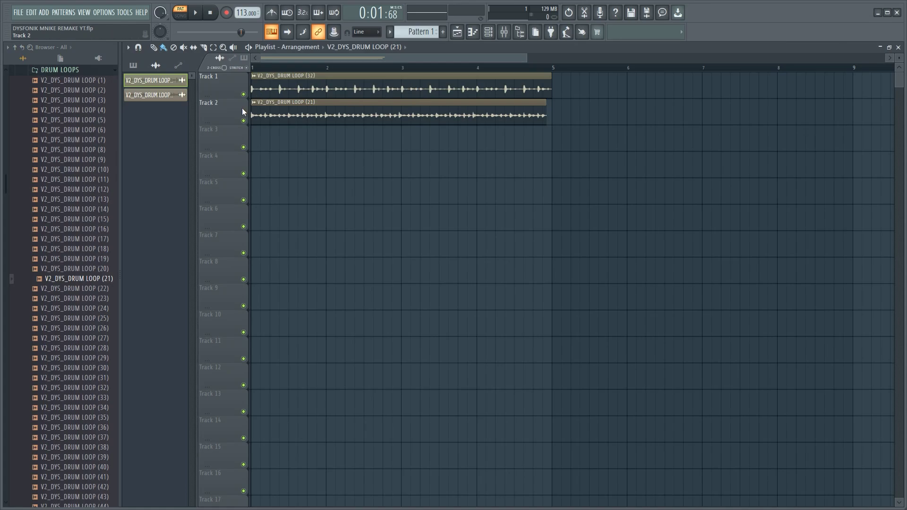
Fit V2_DYS_DRUM LOOP (21) on Track 2 to the project tempo using the 100 to 200 BPM detection range
{"action": "left_click", "coordinate": [254, 107]}
{"action": "left_click", "coordinate": [378, 161]}
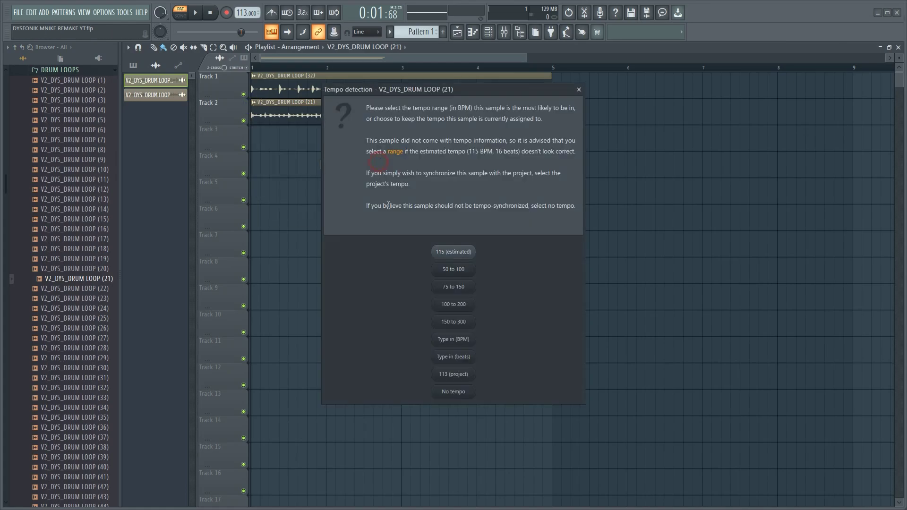
{"action": "left_click", "coordinate": [458, 304]}
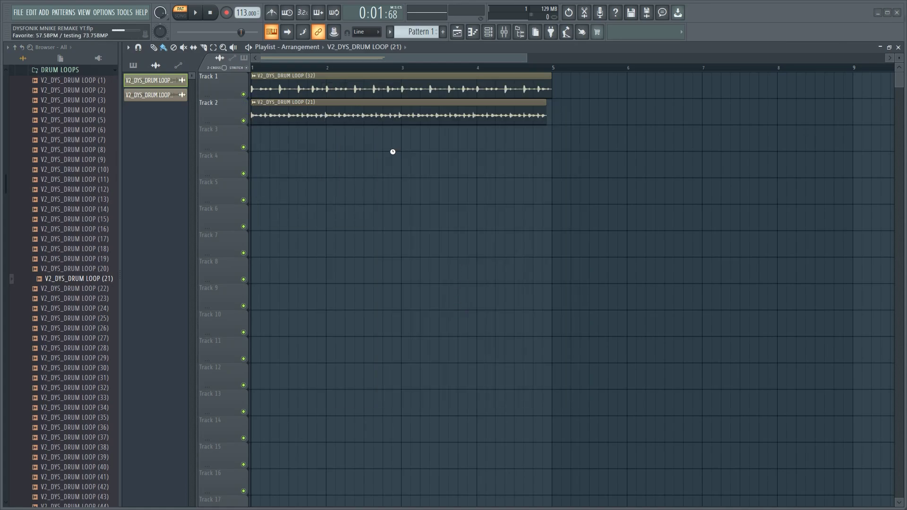
Duplicate the two drum loops repeatedly along Tracks 1 and 2 until they reach bar 37
{"action": "key", "text": "ctrl+b"}
{"action": "key", "text": "ctrl+b"}
{"action": "key", "text": "ctrl+b"}
{"action": "key", "text": "ctrl+b"}
{"action": "key", "text": "ctrl+b"}
{"action": "key", "text": "ctrl+b"}
{"action": "scroll", "coordinate": [405, 71], "scroll_direction": "down", "scroll_amount": 5}
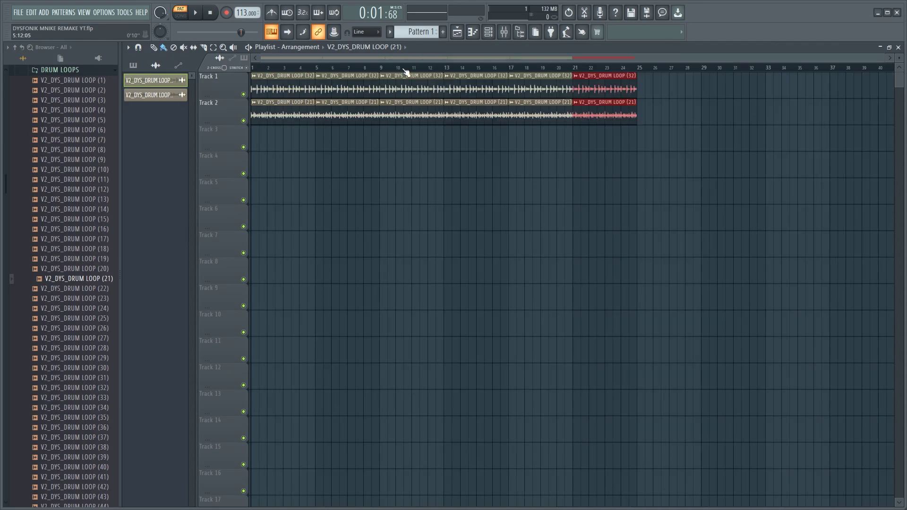
{"action": "key", "text": "ctrl+b"}
{"action": "key", "text": "ctrl+b"}
{"action": "scroll", "coordinate": [405, 71], "scroll_direction": "down", "scroll_amount": 2}
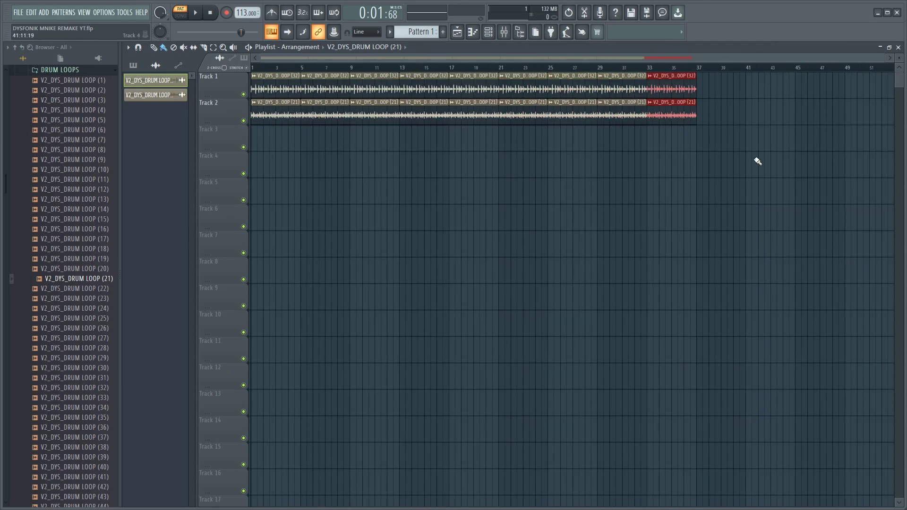
Duplicate all the drum loop clips on both tracks as one block, extending them to bar 73
{"action": "left_click_drag", "start_coordinate": [762, 203], "coordinate": [268, 72]}
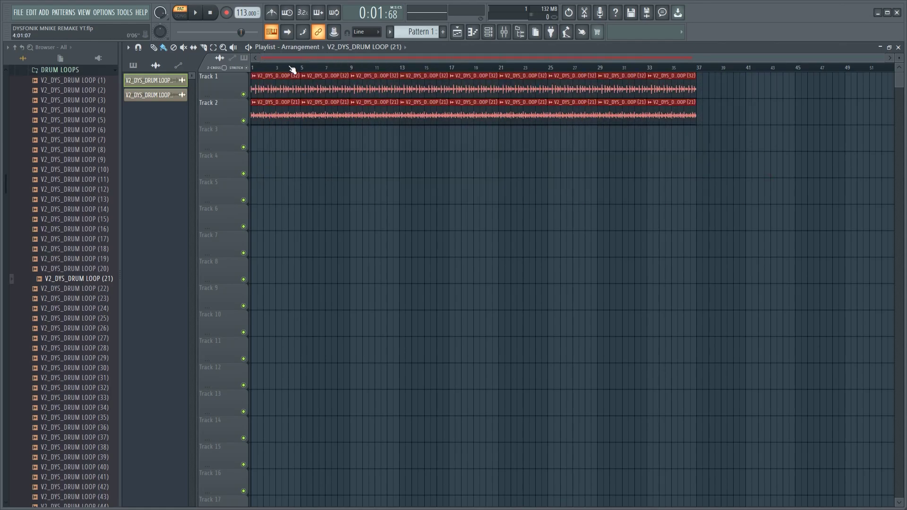
{"action": "key", "text": "ctrl+b"}
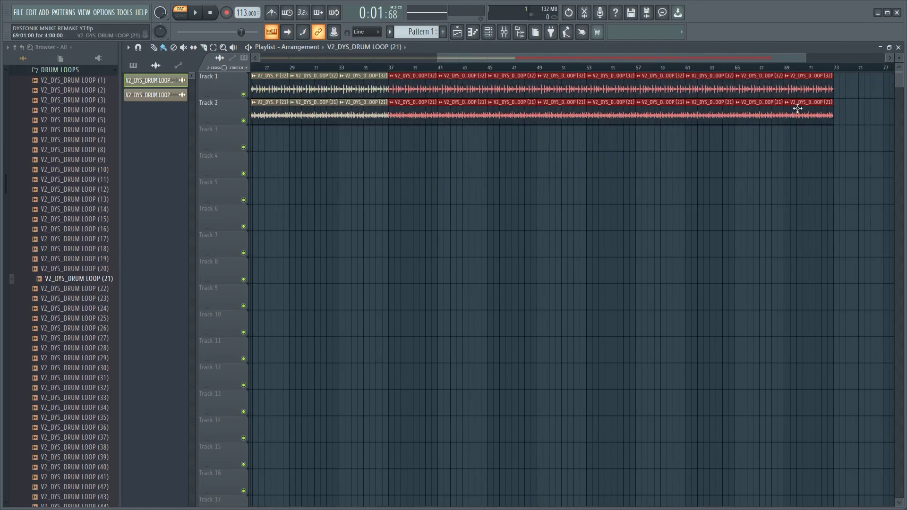
{"action": "right_click", "coordinate": [859, 146]}
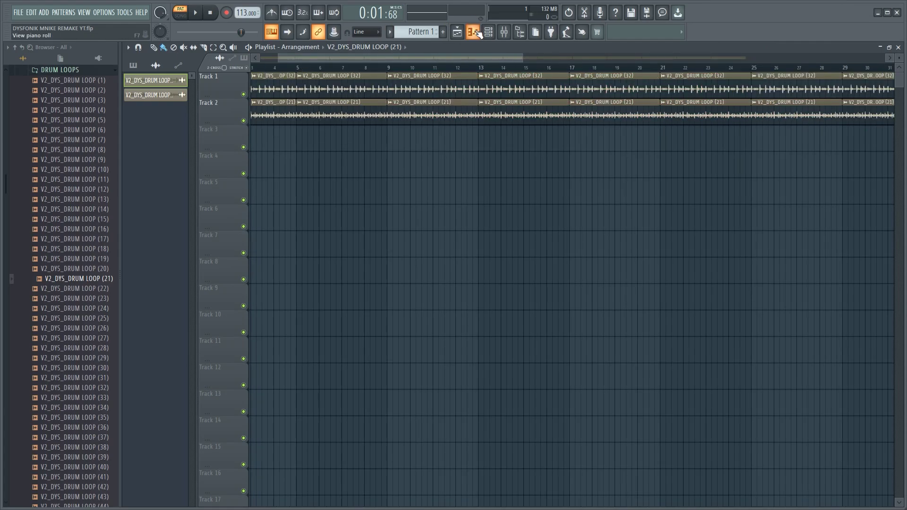
Route the V2_DYS_DRUM LOOP (32) channel to free mixer track 1 and close its channel settings
{"action": "key", "text": "F6"}
{"action": "left_click", "coordinate": [305, 75]}
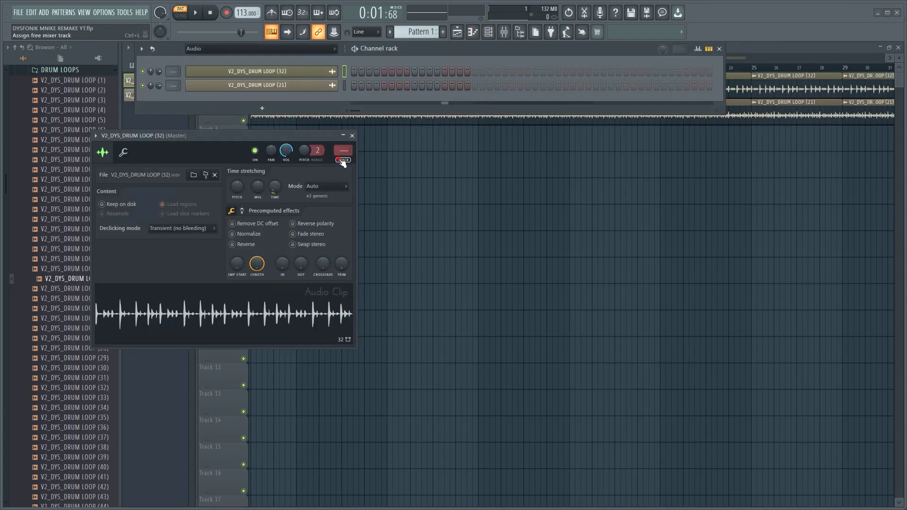
{"action": "key", "text": "ctrl+l"}
{"action": "left_click", "coordinate": [488, 34]}
{"action": "left_click", "coordinate": [488, 34]}
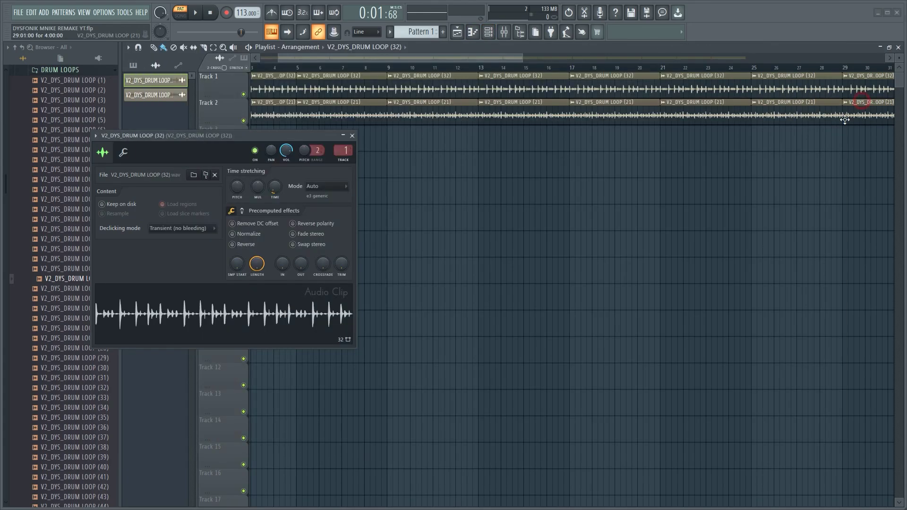
{"action": "key", "text": "F5"}
{"action": "left_click", "coordinate": [353, 135]}
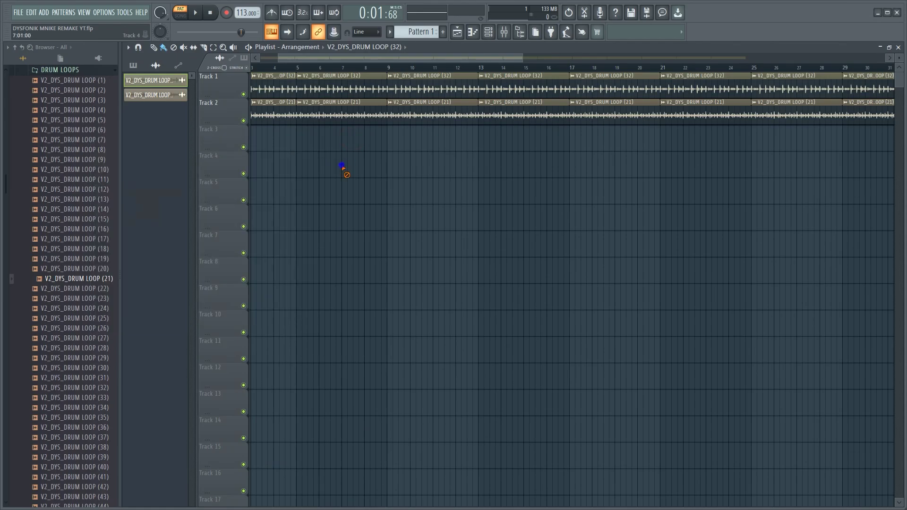
Switch playback to song mode and play the layered drum loops from the beginning
{"action": "left_click_drag", "start_coordinate": [318, 66], "coordinate": [218, 58]}
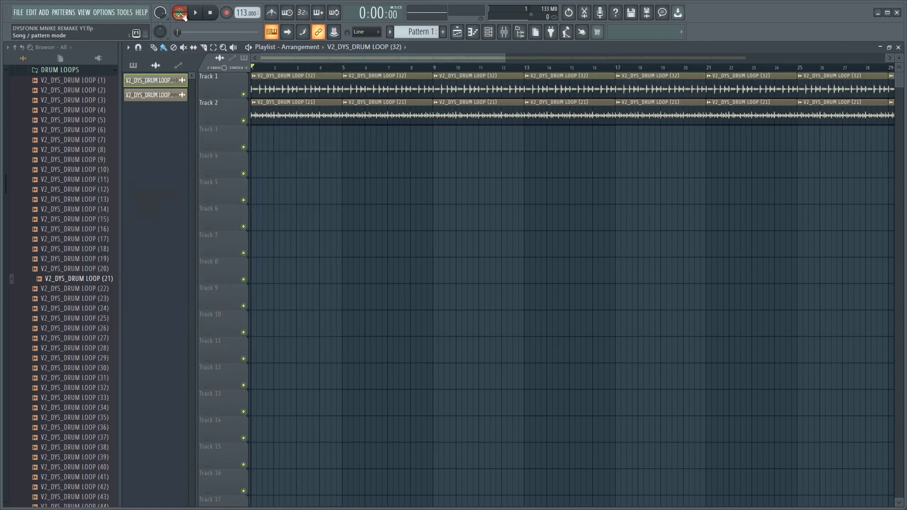
{"action": "key", "text": "space"}
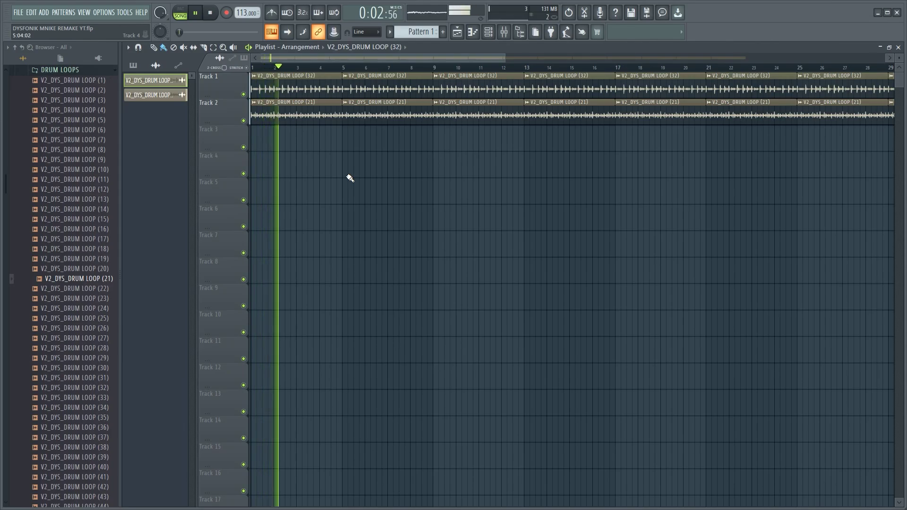
{"action": "key", "text": "space"}
Load Fruity Parametric EQ 2 in the first effect slot of the V2_DYS_DRUM LOOP (32) mixer track
{"action": "left_click", "coordinate": [504, 33]}
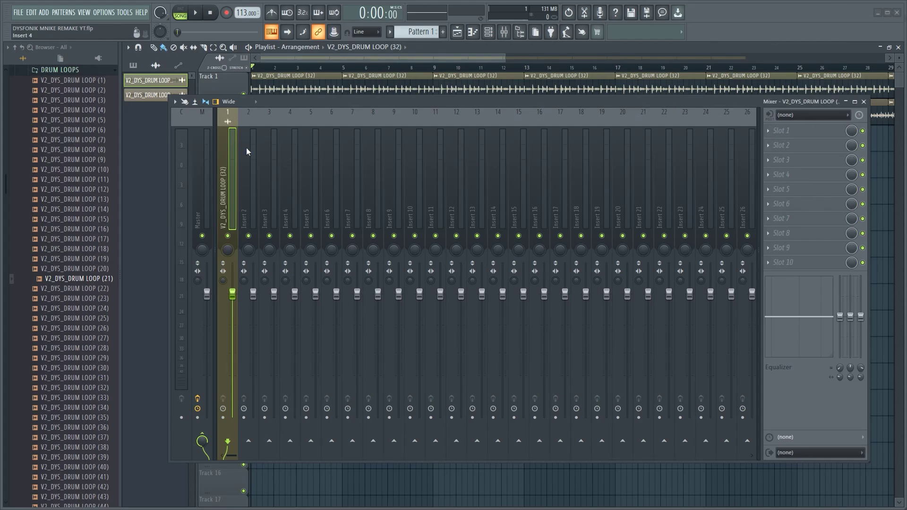
{"action": "left_click", "coordinate": [791, 132]}
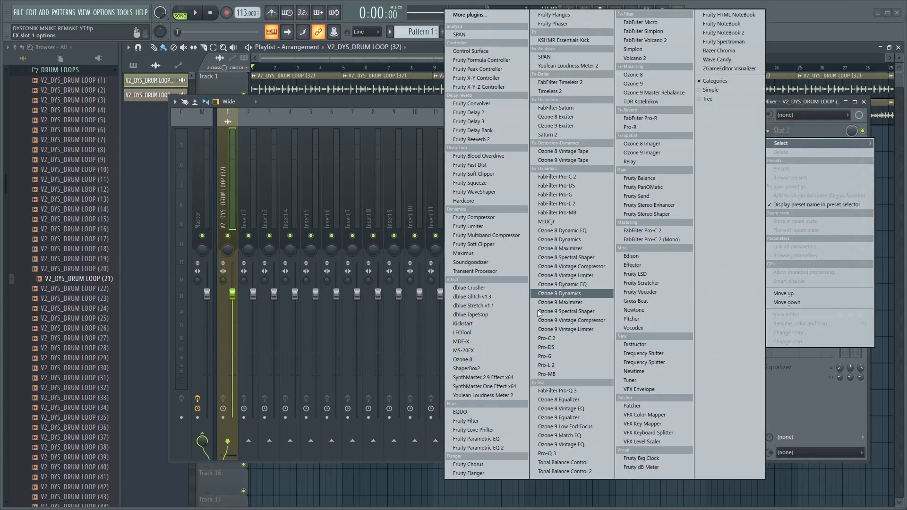
{"action": "left_click", "coordinate": [515, 450]}
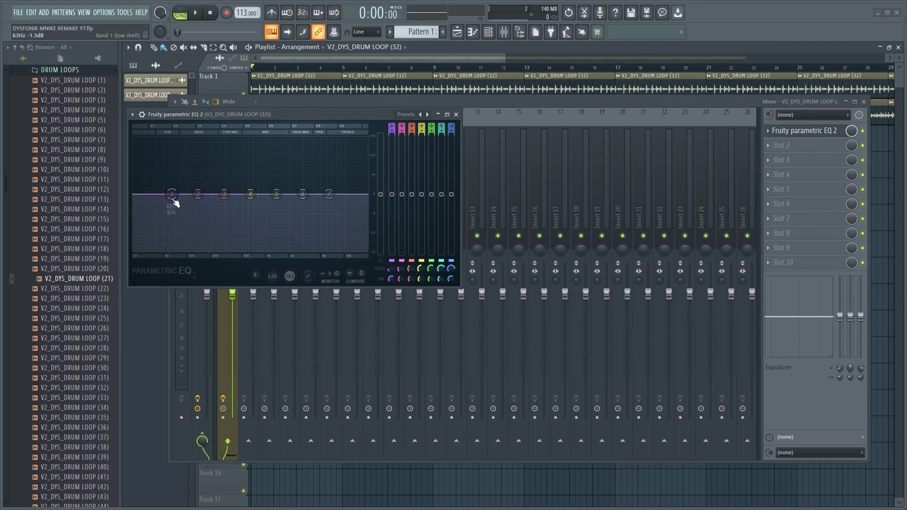
Change EQ band 1 to a high pass filter and give it a steeper slope order
{"action": "right_click", "coordinate": [173, 197]}
{"action": "mouse_move", "coordinate": [182, 221]}
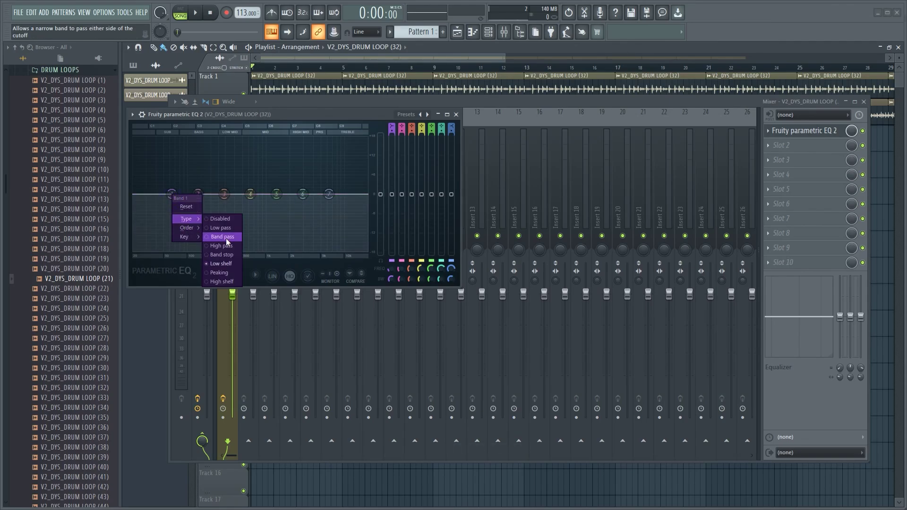
{"action": "left_click", "coordinate": [228, 245]}
{"action": "right_click", "coordinate": [178, 194]}
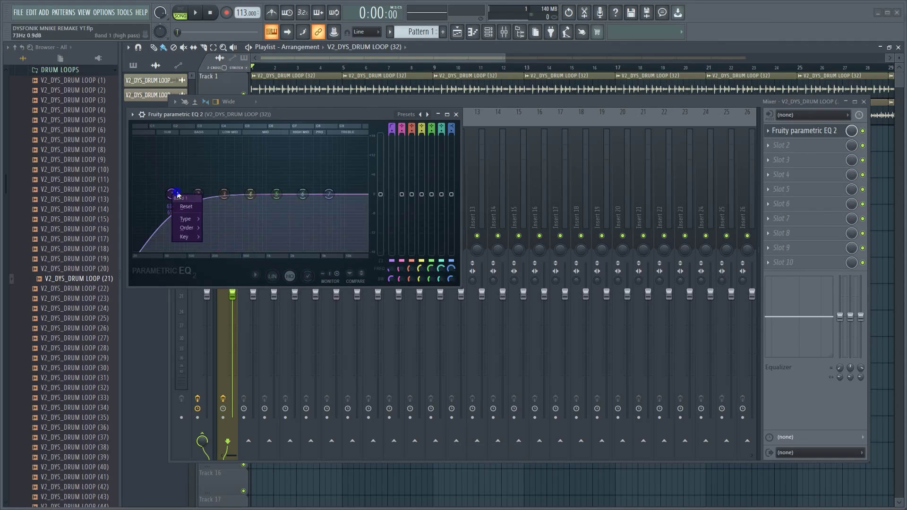
{"action": "mouse_move", "coordinate": [195, 227]}
{"action": "left_click", "coordinate": [219, 237]}
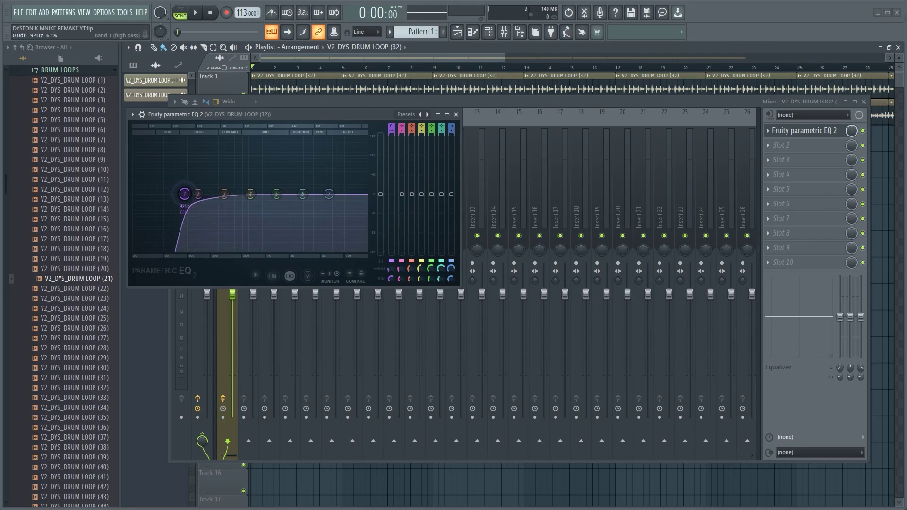
Raise the high pass cutoff of EQ band 1 to about 130 Hz and play back the filtered loop
{"action": "left_click_drag", "start_coordinate": [186, 194], "coordinate": [195, 193]}
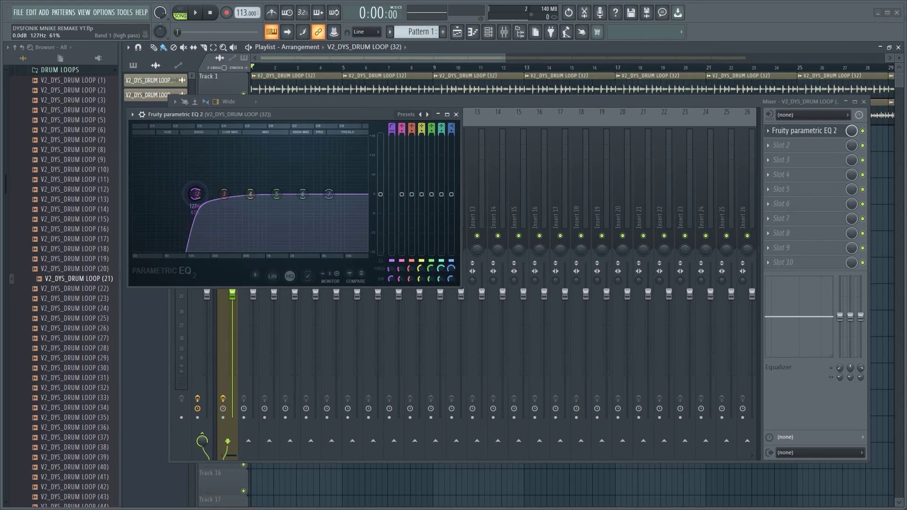
{"action": "key", "text": "space"}
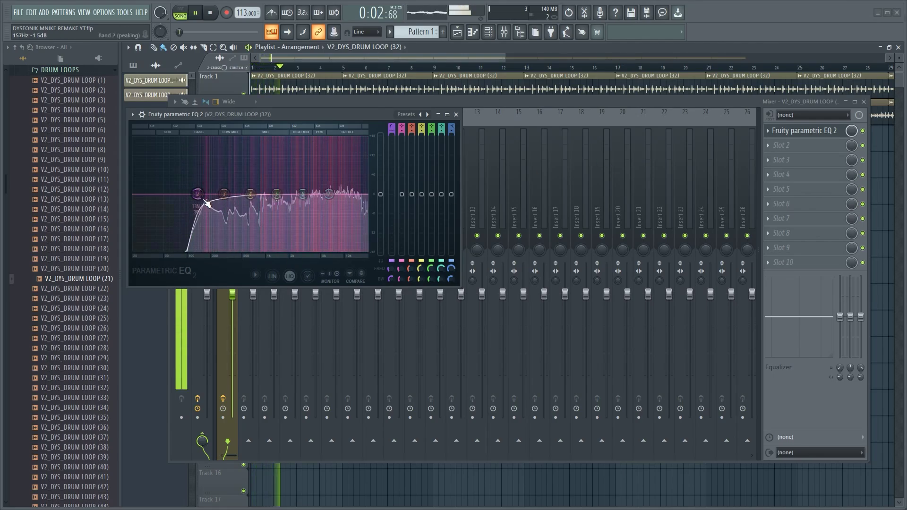
{"action": "key", "text": "space"}
Lower the V2_DYS_DRUM LOOP (32) mixer track's volume during playback, then close the mixer and the EQ
{"action": "left_click", "coordinate": [233, 295]}
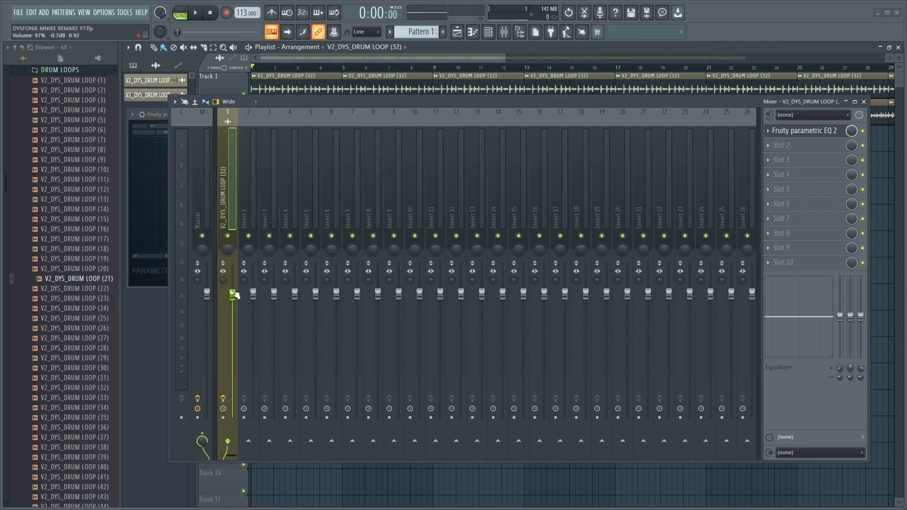
{"action": "key", "text": "space"}
{"action": "scroll", "coordinate": [235, 319], "scroll_direction": "down", "scroll_amount": 1}
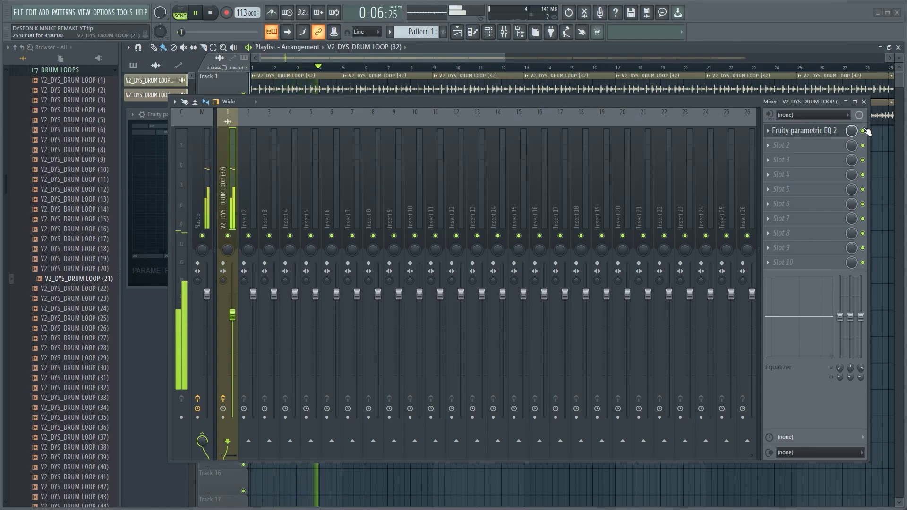
{"action": "left_click", "coordinate": [864, 101]}
{"action": "left_click", "coordinate": [456, 114]}
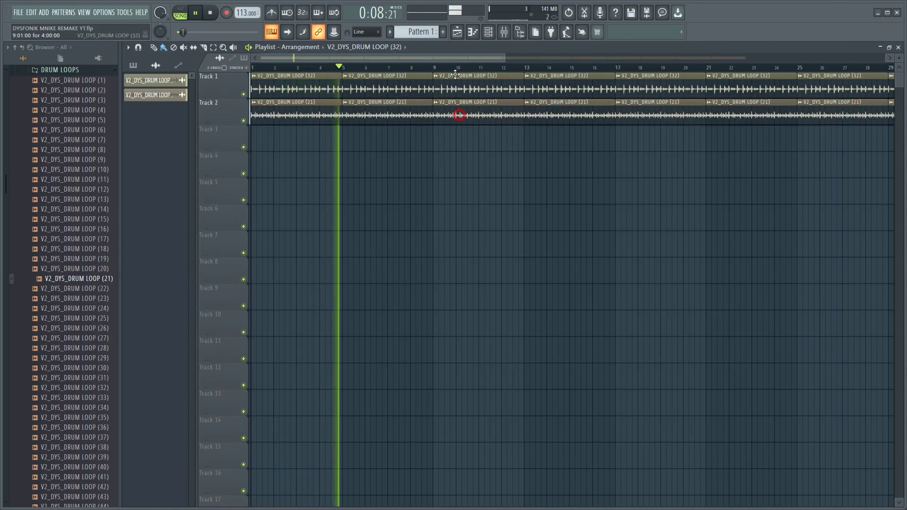
Show the channel rack, open the KICKS sample folder in place of DRUM LOOPS, and stop playback
{"action": "left_click", "coordinate": [488, 32]}
{"action": "scroll", "coordinate": [310, 56], "scroll_direction": "up", "scroll_amount": 1}
{"action": "scroll", "coordinate": [70, 163], "scroll_direction": "up", "scroll_amount": 5}
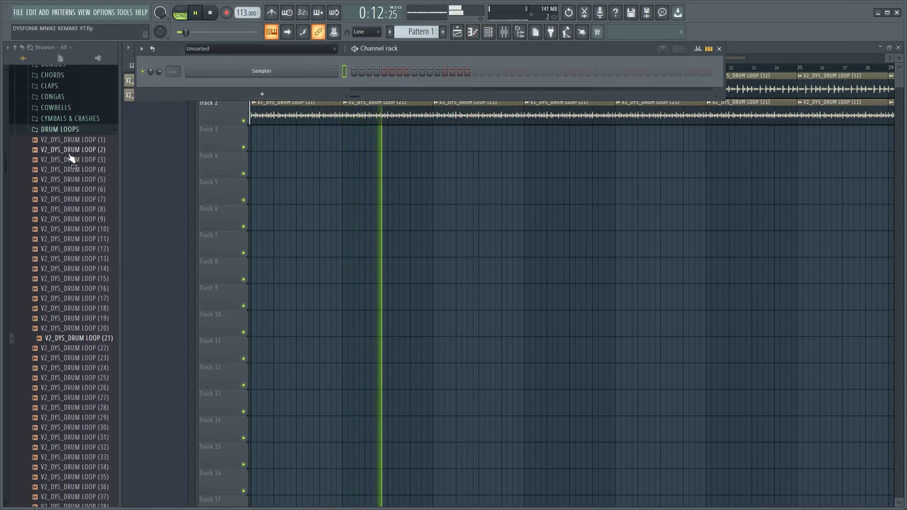
{"action": "left_click", "coordinate": [67, 188]}
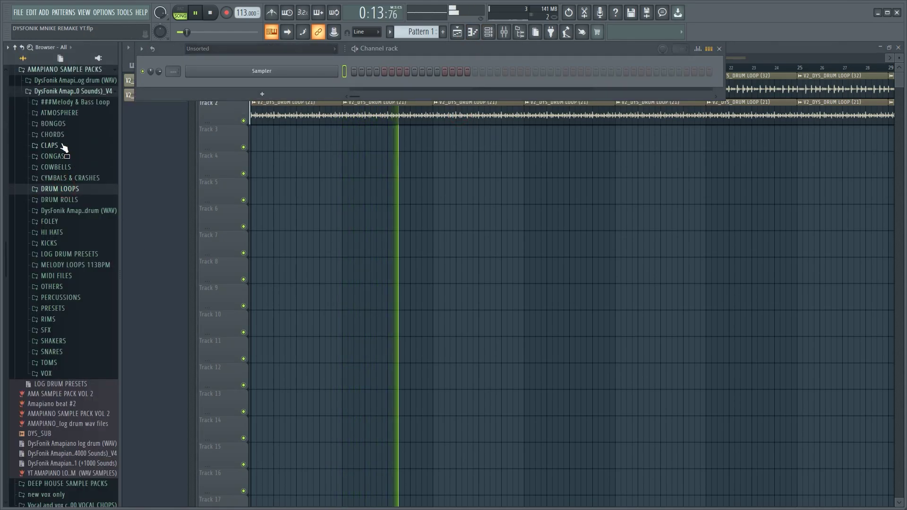
{"action": "left_click", "coordinate": [71, 242]}
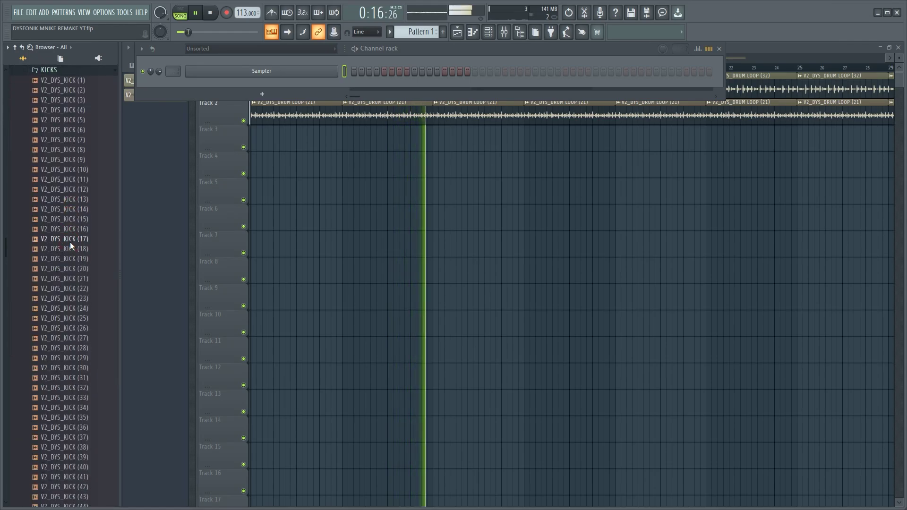
{"action": "key", "text": "space"}
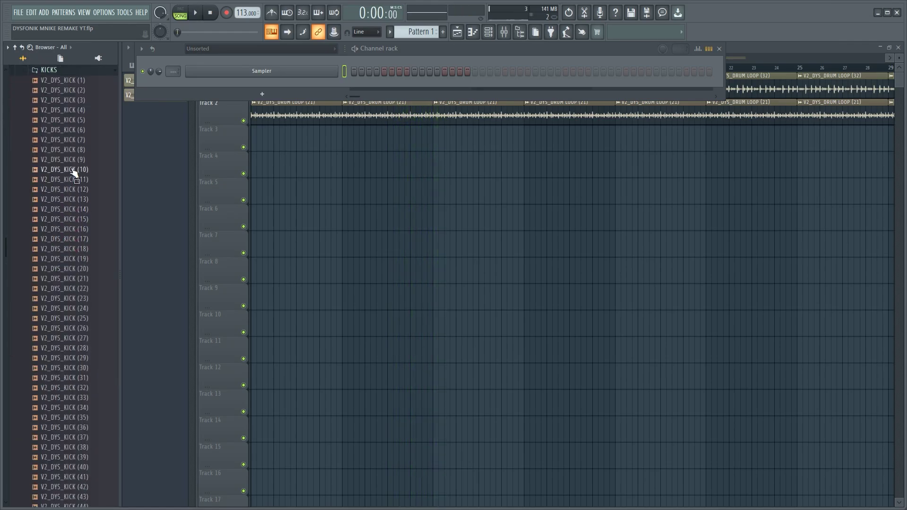
Audition kick samples and add V2_DYS_KICK (4) and V2_DYS_KICK (2) as new channels
{"action": "left_click", "coordinate": [66, 110]}
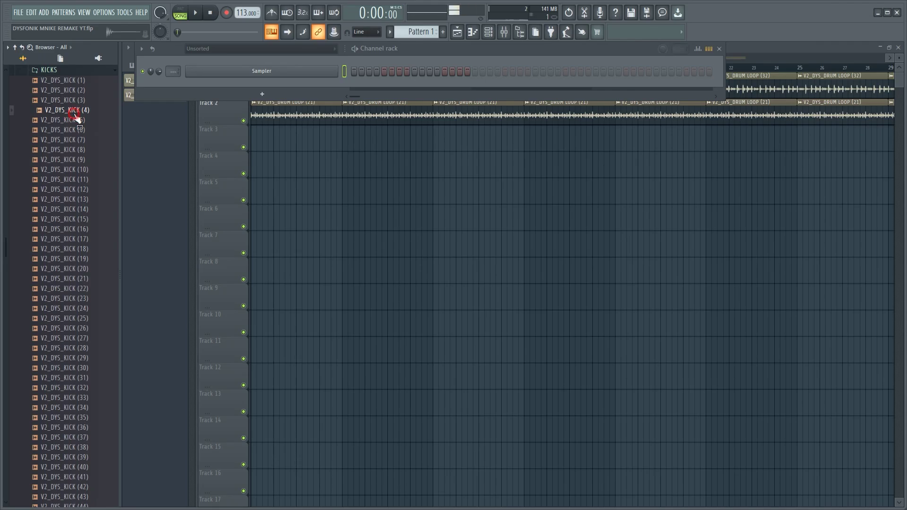
{"action": "left_click_drag", "start_coordinate": [72, 116], "coordinate": [77, 146]}
{"action": "left_click_drag", "start_coordinate": [74, 190], "coordinate": [76, 197]}
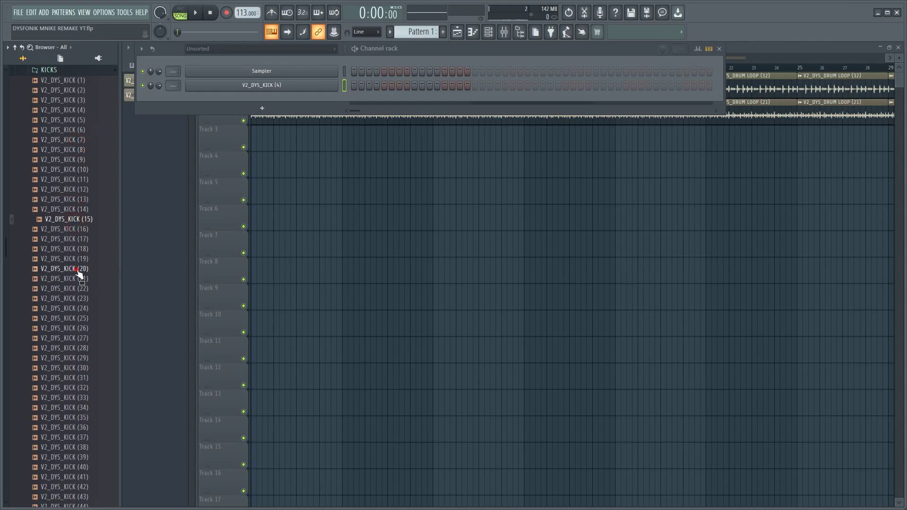
{"action": "left_click", "coordinate": [74, 90]}
{"action": "left_click_drag", "start_coordinate": [75, 95], "coordinate": [319, 91]}
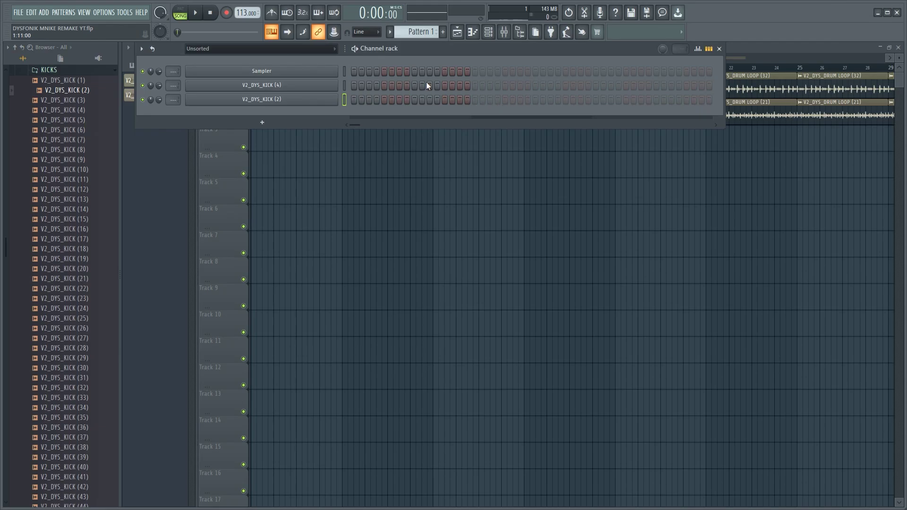
{"action": "right_click", "coordinate": [344, 219]}
{"action": "left_click", "coordinate": [267, 143]}
{"action": "right_click", "coordinate": [298, 144]}
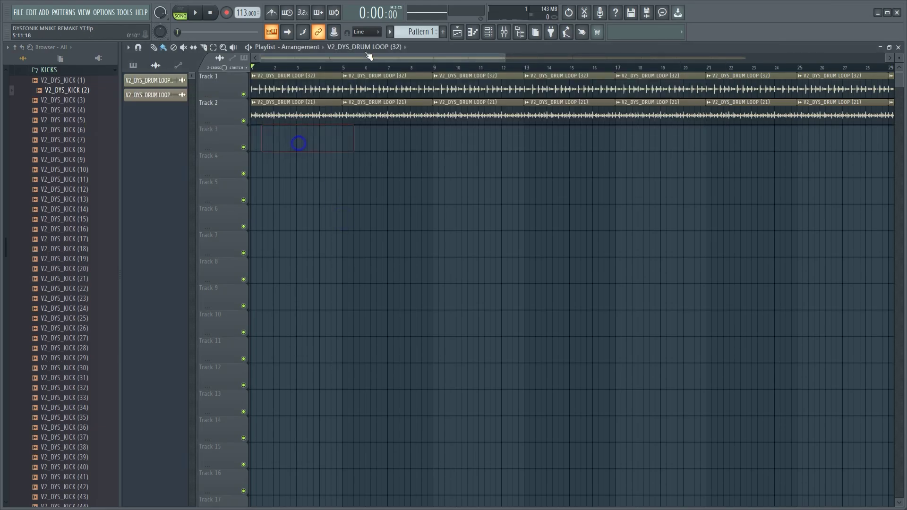
Place a four-bar Pattern 1 clip at the start of Track 3 and select bars 1 to 4 as the playback range
{"action": "left_click", "coordinate": [420, 32]}
{"action": "left_click_drag", "start_coordinate": [330, 145], "coordinate": [260, 143]}
{"action": "left_click_drag", "start_coordinate": [272, 143], "coordinate": [341, 143]}
{"action": "double_click", "coordinate": [332, 141]}
Fill V2_DYS_KICK (4) with a hit every 4 steps across 32 steps and copy the hits to V2_DYS_KICK (2)
{"action": "right_click", "coordinate": [318, 92]}
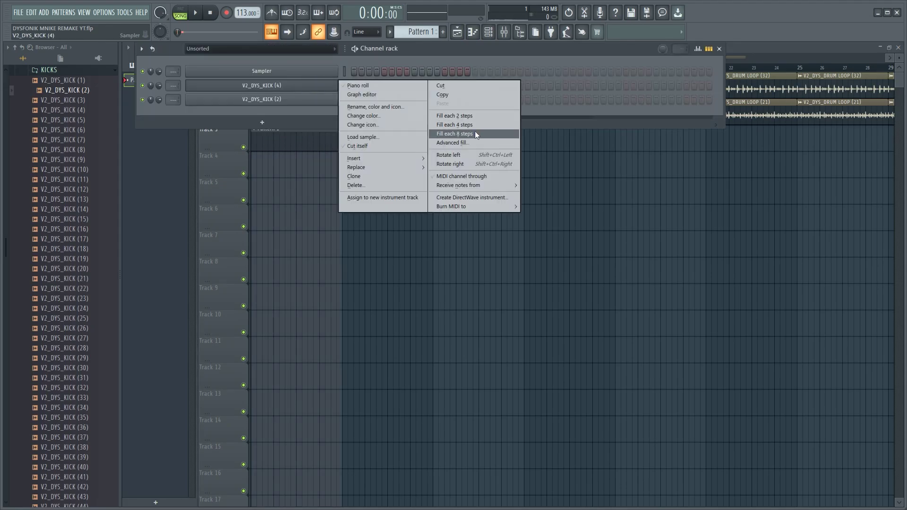
{"action": "left_click", "coordinate": [504, 125]}
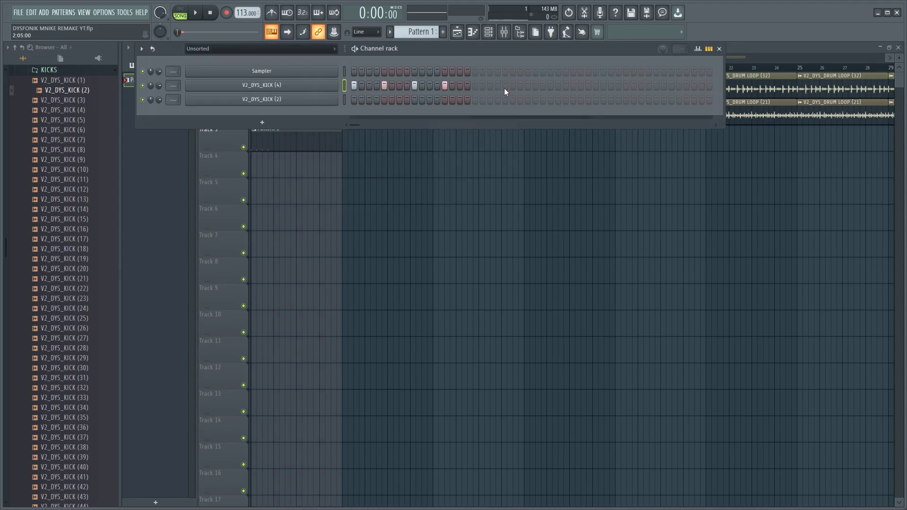
{"action": "right_click", "coordinate": [309, 86]}
{"action": "left_click", "coordinate": [473, 124]}
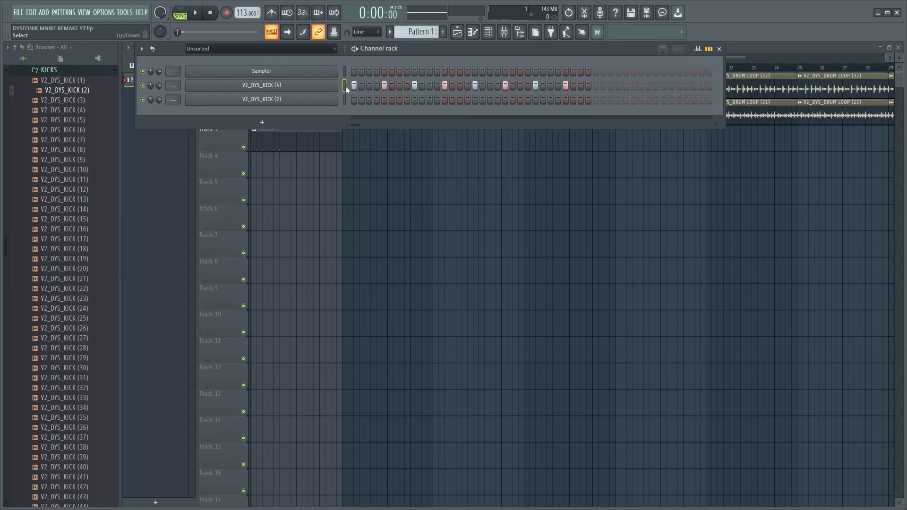
{"action": "left_click", "coordinate": [344, 99]}
{"action": "key", "text": "ctrl+v"}
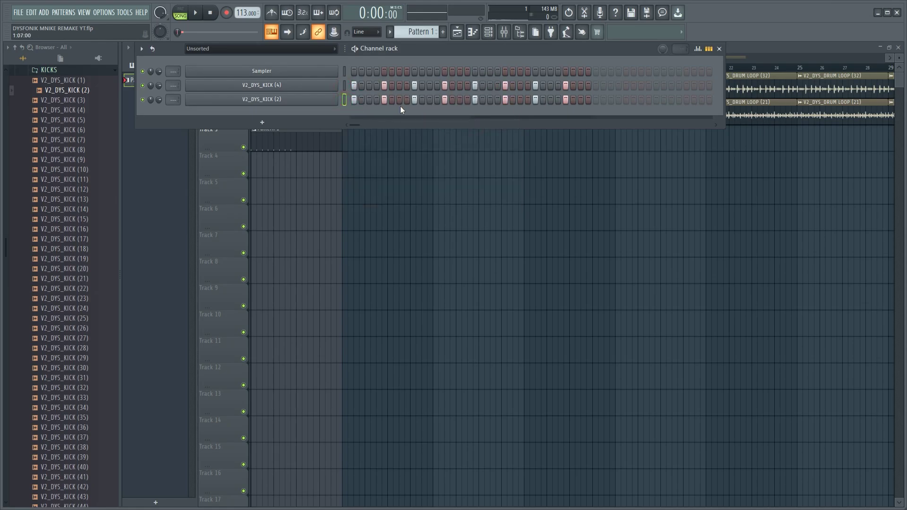
During playback, move both kicks' hits from step 13 to 15 and from step 29 to 31, then stop
{"action": "key", "text": "space"}
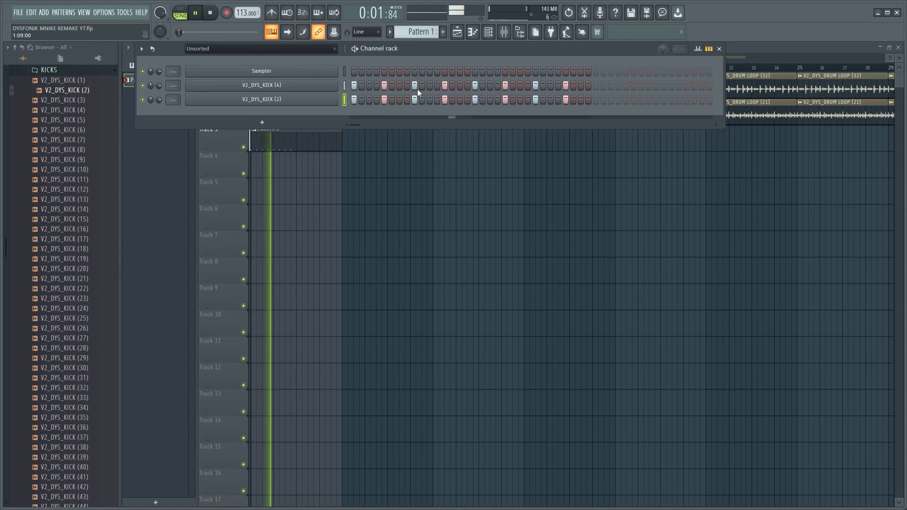
{"action": "left_click", "coordinate": [444, 99]}
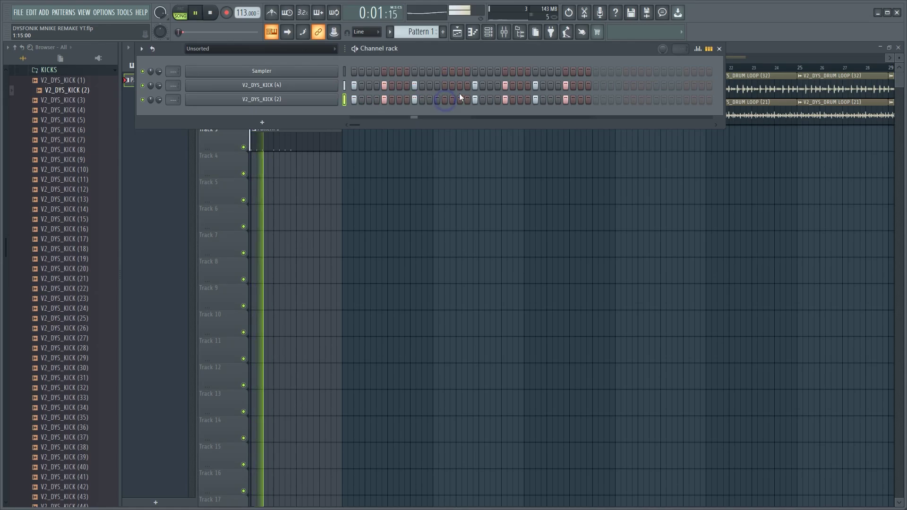
{"action": "left_click", "coordinate": [460, 100]}
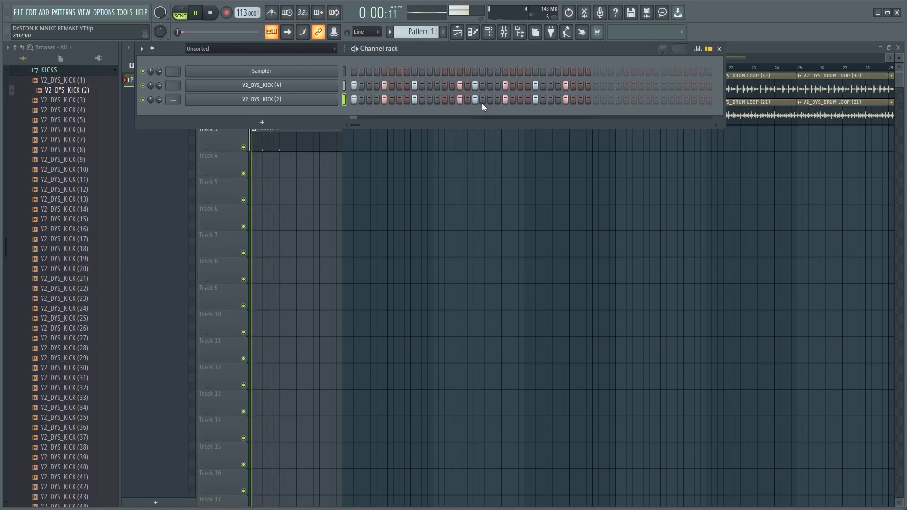
{"action": "left_click", "coordinate": [361, 124]}
{"action": "left_click_drag", "start_coordinate": [359, 126], "coordinate": [356, 126]}
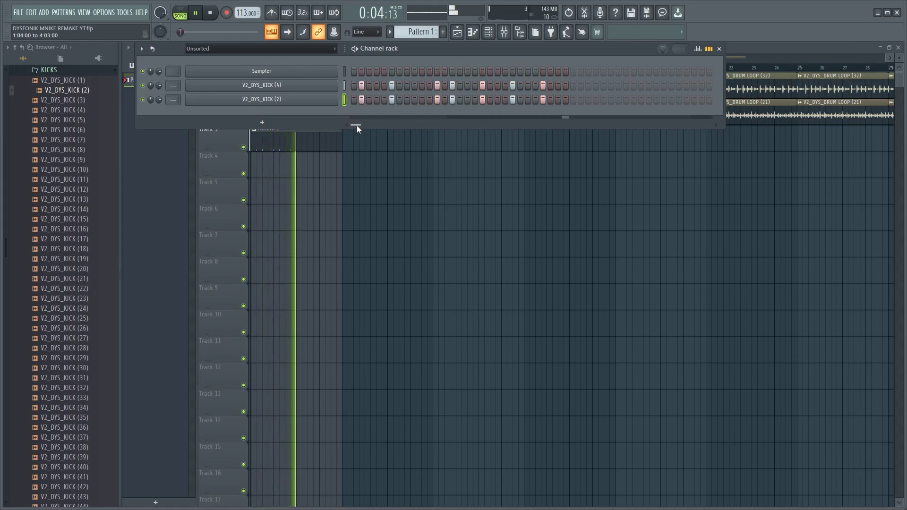
{"action": "left_click", "coordinate": [543, 99]}
{"action": "left_click", "coordinate": [543, 86]}
{"action": "left_click", "coordinate": [557, 85]}
{"action": "left_click", "coordinate": [557, 100]}
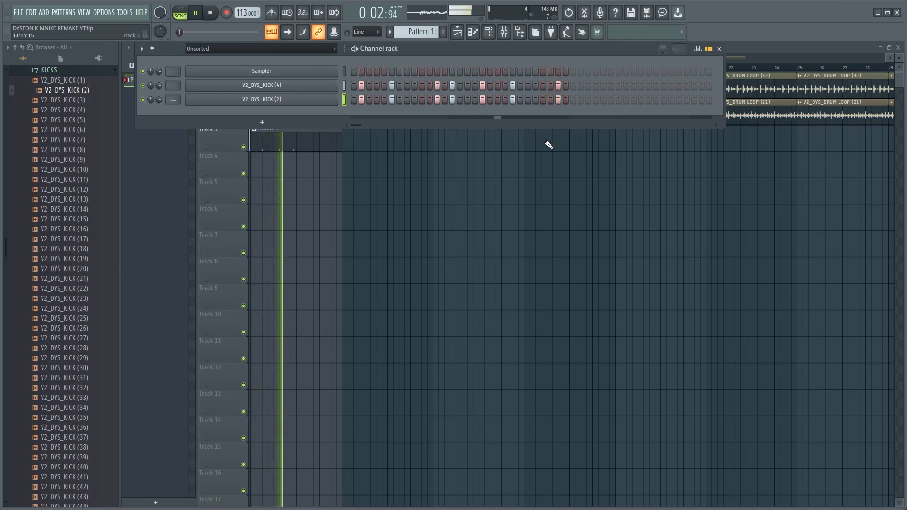
{"action": "key", "text": "space"}
Trim the Pattern 1 clip on Track 3 to two bars and duplicate it directly after itself
{"action": "left_click", "coordinate": [344, 134]}
{"action": "left_click_drag", "start_coordinate": [339, 135], "coordinate": [295, 143]}
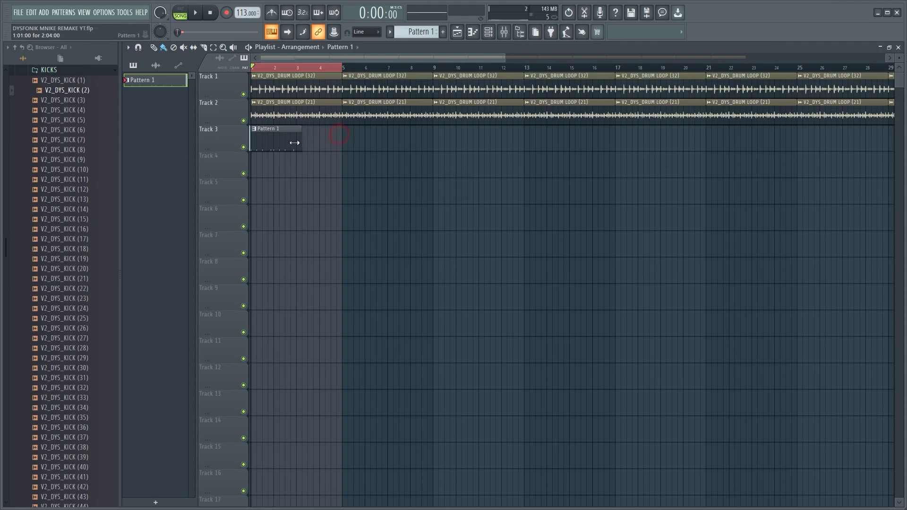
{"action": "left_click_drag", "start_coordinate": [368, 178], "coordinate": [248, 141]}
{"action": "key", "text": "ctrl+b"}
{"action": "scroll", "coordinate": [369, 67], "scroll_direction": "down", "scroll_amount": 3}
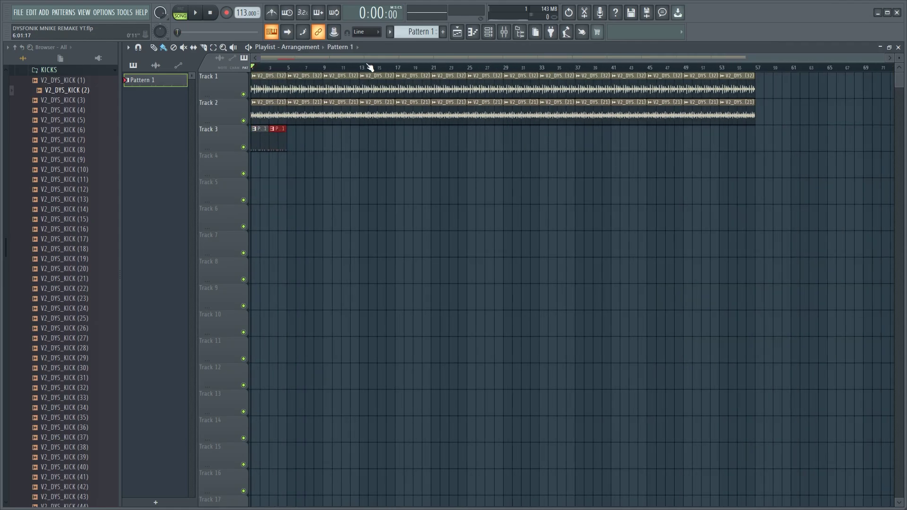
Select both Pattern 1 clips and repeat them along Track 3 up to bar 57, matching the drum loops' length
{"action": "left_click_drag", "start_coordinate": [365, 176], "coordinate": [257, 143]}
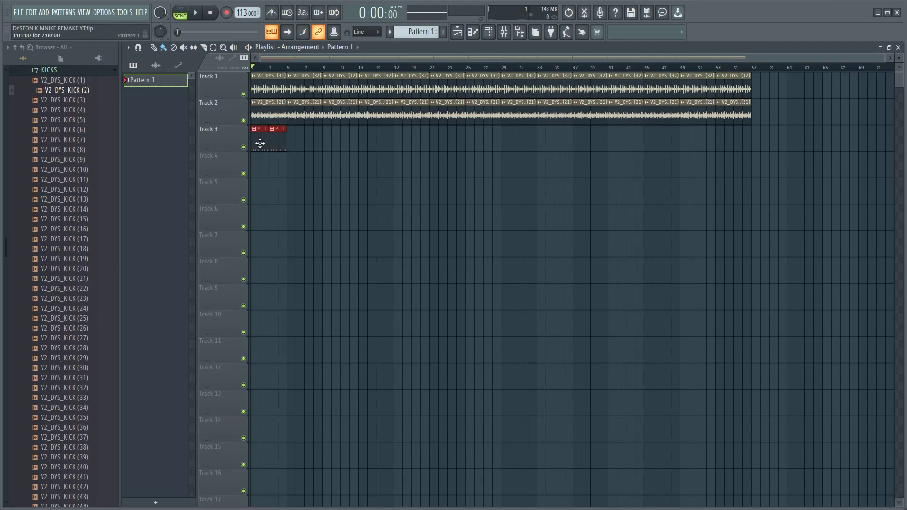
{"action": "key", "text": "ctrl+b"}
{"action": "key", "text": "ctrl+b"}
{"action": "key", "text": "ctrl+b"}
{"action": "key", "text": "ctrl+b"}
{"action": "key", "text": "ctrl+b"}
{"action": "key", "text": "ctrl+b"}
{"action": "key", "text": "ctrl+b"}
{"action": "key", "text": "ctrl+b"}
{"action": "key", "text": "ctrl+b"}
{"action": "key", "text": "ctrl+b"}
{"action": "key", "text": "ctrl+b"}
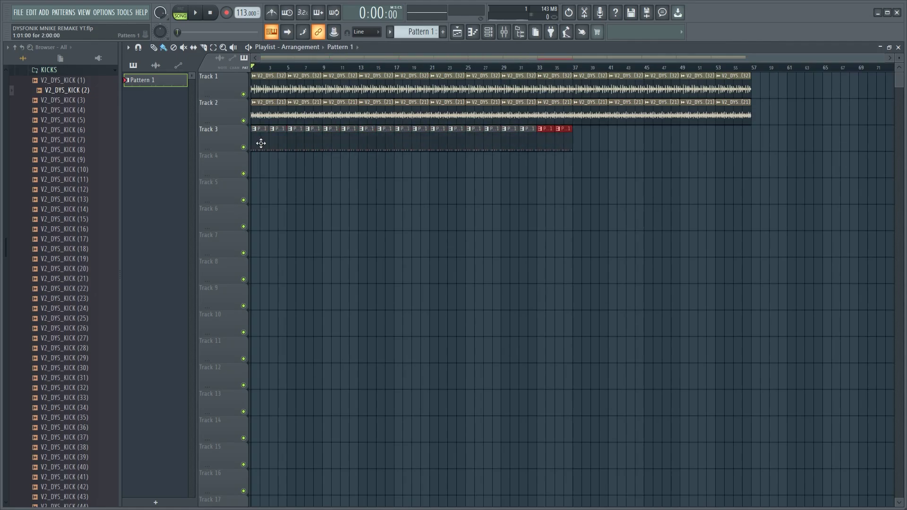
{"action": "key", "text": "ctrl+b"}
{"action": "key", "text": "ctrl+b"}
{"action": "left_click", "coordinate": [668, 199]}
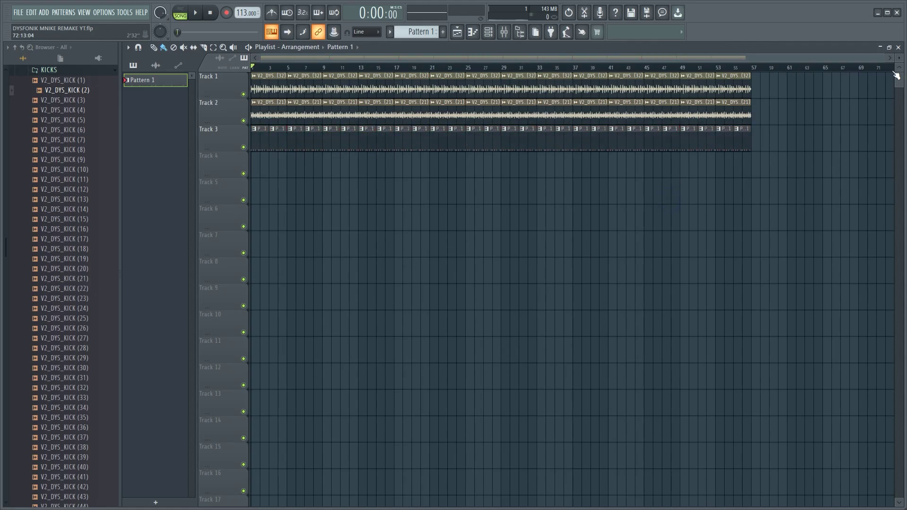
Trim one beat off the start of the first Pattern 1 clip on Track 3 and play back the arrangement
{"action": "left_click_drag", "start_coordinate": [882, 61], "coordinate": [320, 101]}
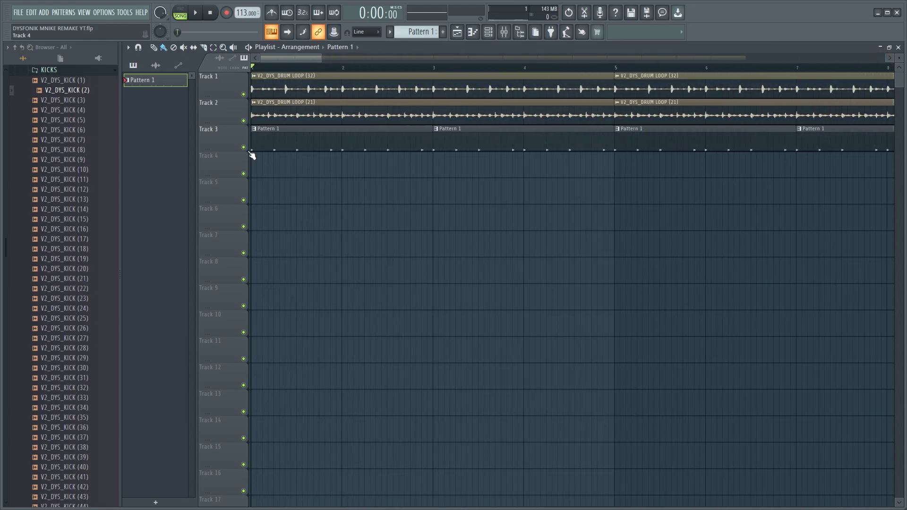
{"action": "left_click_drag", "start_coordinate": [253, 146], "coordinate": [274, 145]}
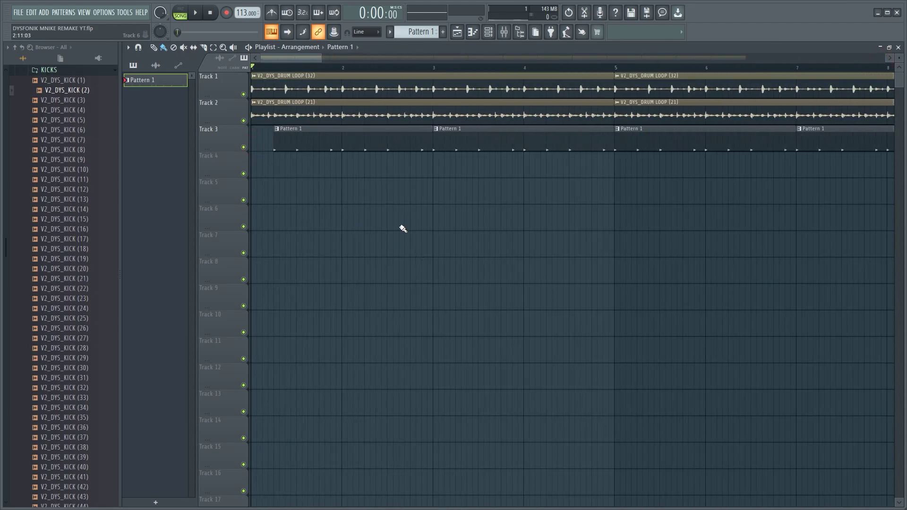
{"action": "key", "text": "space"}
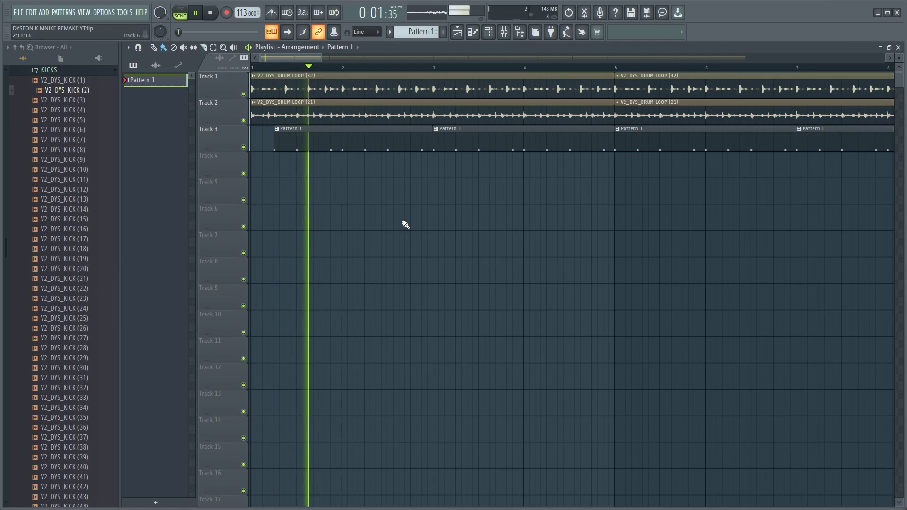
{"action": "scroll", "coordinate": [363, 71], "scroll_direction": "down", "scroll_amount": 4}
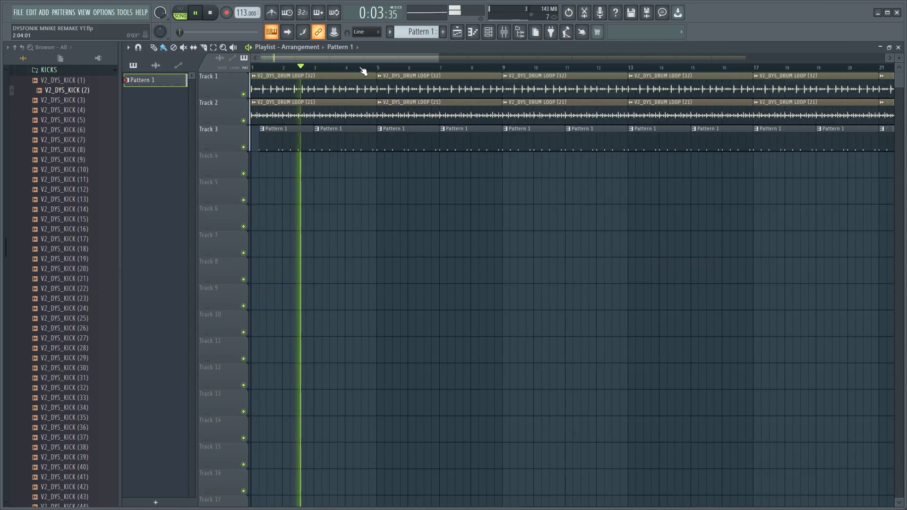
{"action": "key", "text": "space"}
Create Pattern 2 and open the Sampler channel's piano roll
{"action": "key", "text": "F4"}
{"action": "key", "text": "F6"}
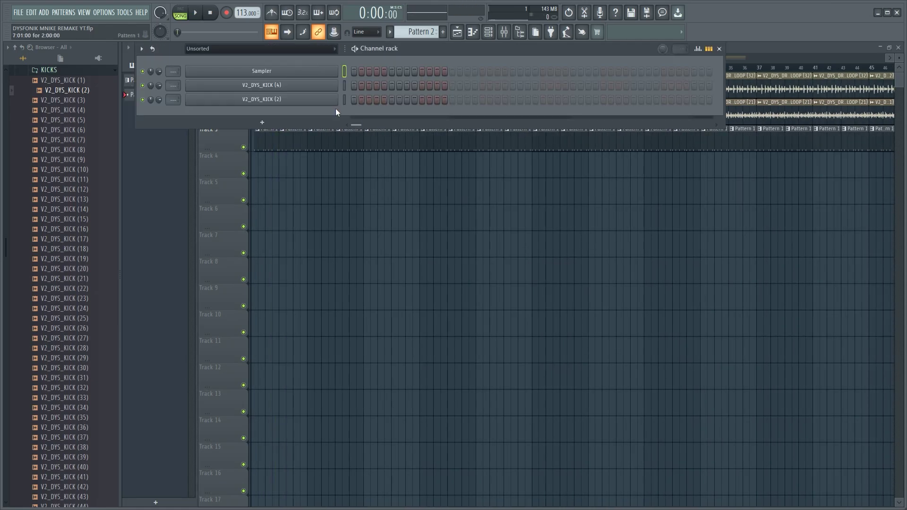
{"action": "right_click", "coordinate": [336, 71]}
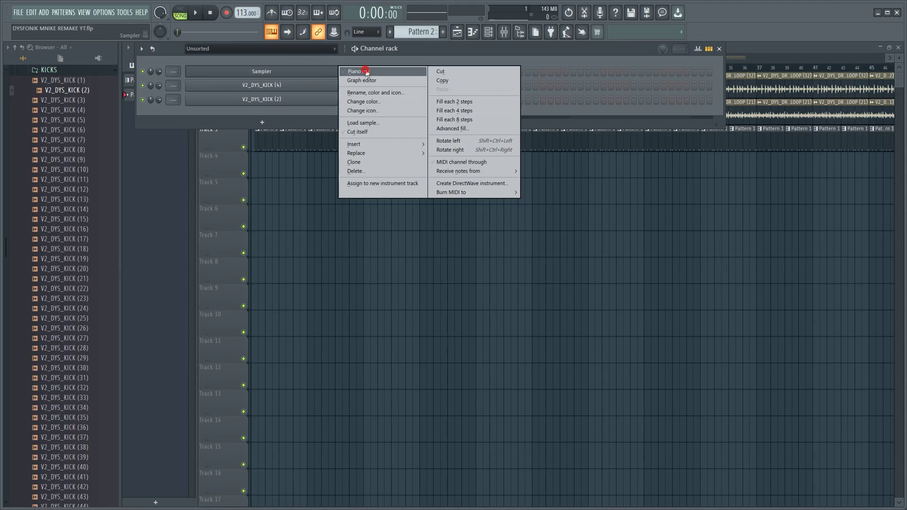
{"action": "left_click", "coordinate": [365, 72]}
Stamp a Minor Natural (Aeolian) scale with its root on B3 near the start of the piano roll
{"action": "left_click", "coordinate": [158, 48]}
{"action": "mouse_move", "coordinate": [165, 47]}
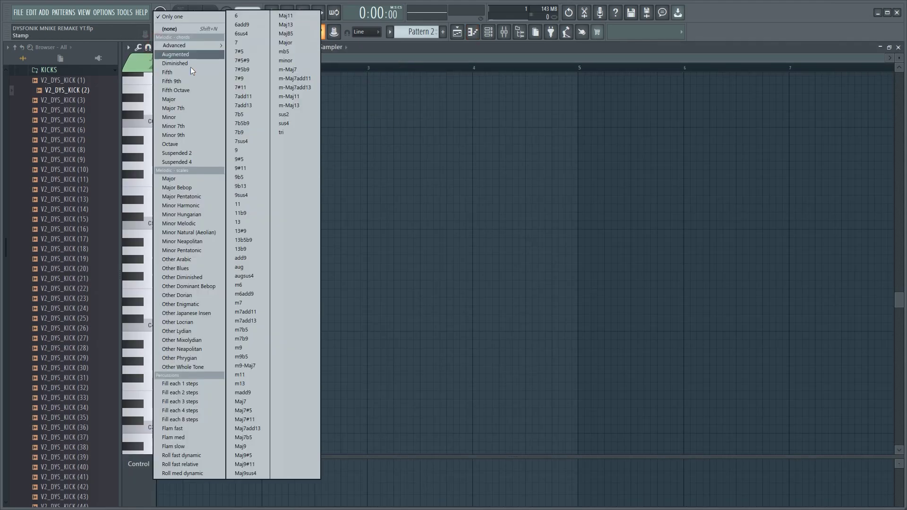
{"action": "left_click", "coordinate": [211, 236]}
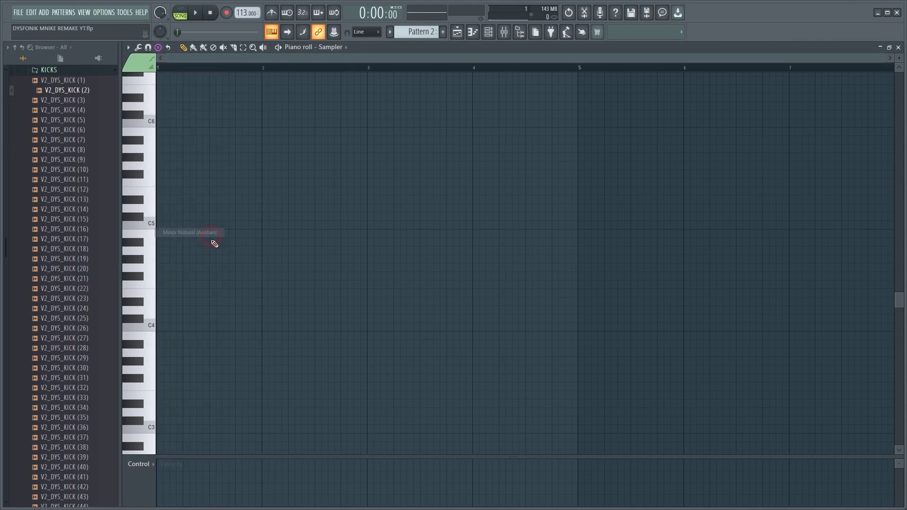
{"action": "scroll", "coordinate": [164, 335], "scroll_direction": "down", "scroll_amount": 3}
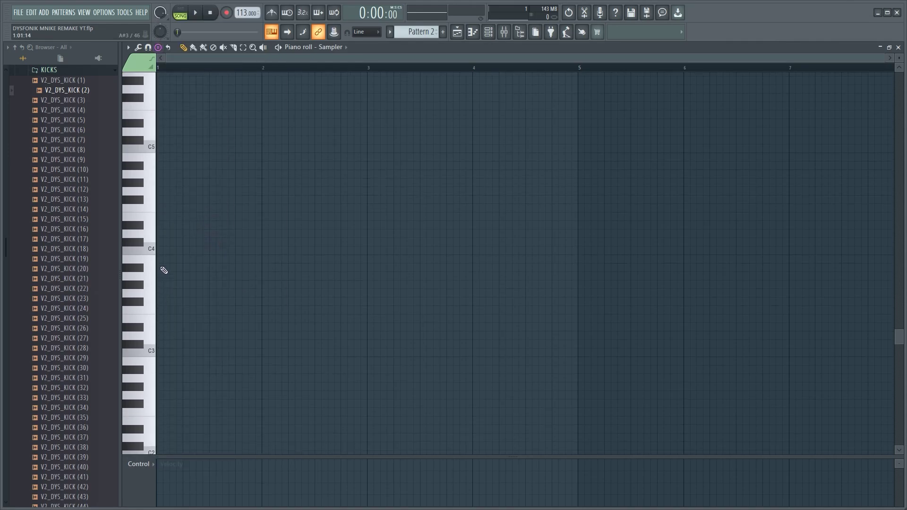
{"action": "left_click", "coordinate": [164, 48]}
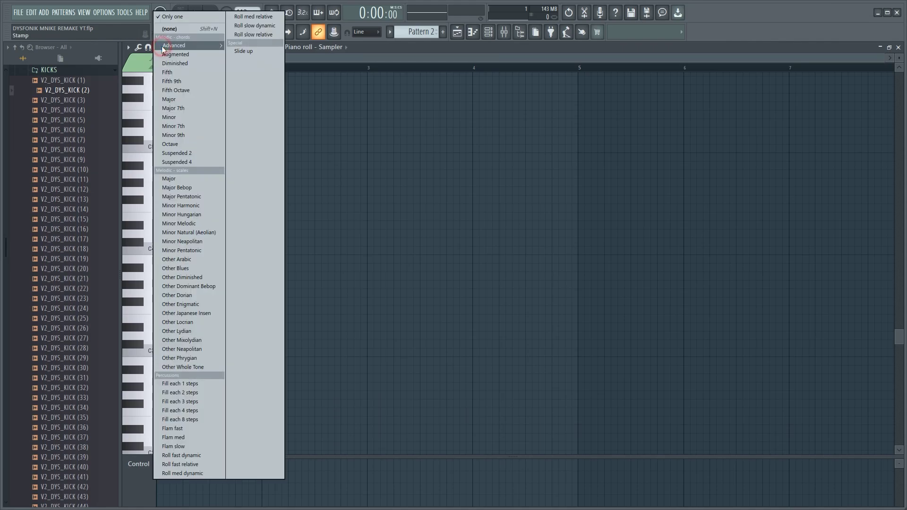
{"action": "left_click", "coordinate": [192, 234]}
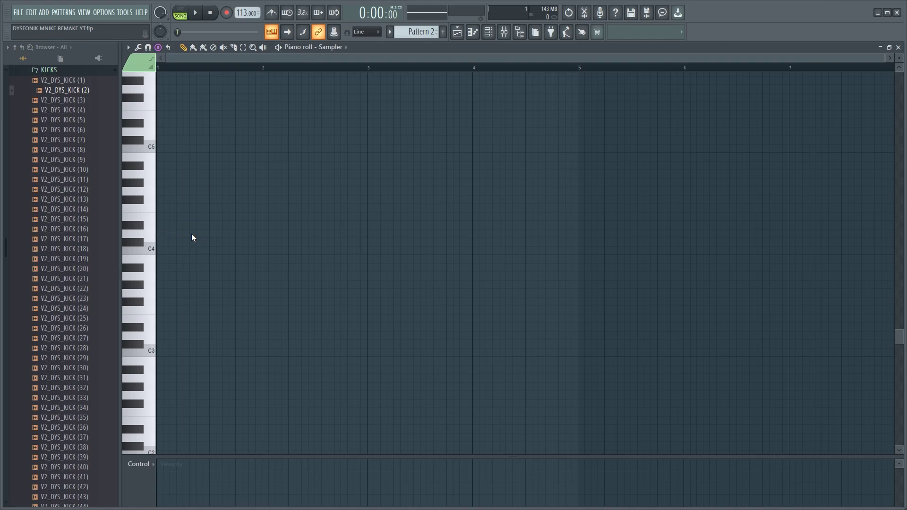
{"action": "left_click", "coordinate": [176, 263]}
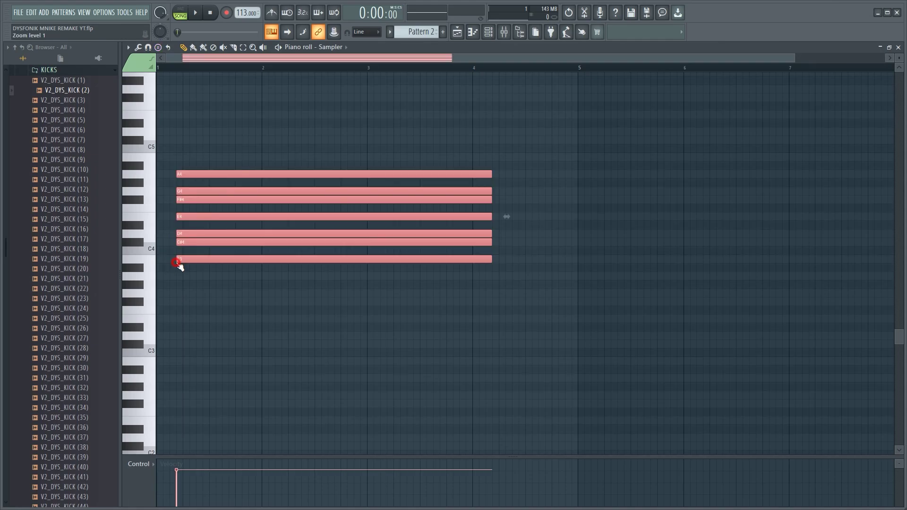
Move all the scale notes to the start of bar 1 and transpose them down two semitones to root A3
{"action": "key", "text": "ctrl+a"}
{"action": "left_click_drag", "start_coordinate": [328, 260], "coordinate": [275, 263]}
{"action": "key", "text": "ctrl+a"}
{"action": "key", "text": "Down"}
{"action": "key", "text": "Down"}
{"action": "scroll", "coordinate": [259, 326], "scroll_direction": "up", "scroll_amount": 3}
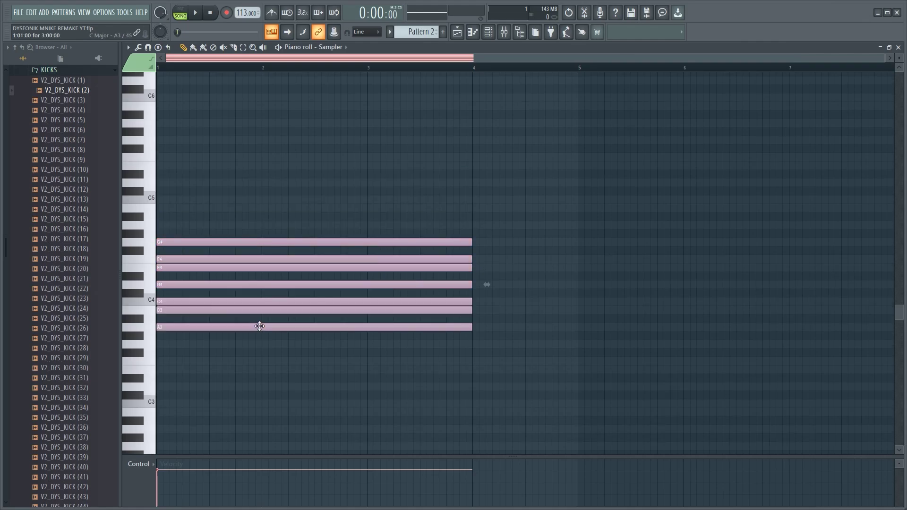
Transpose the scale notes down to root F3 and lengthen them all to four bars
{"action": "key", "text": "ctrl+d"}
{"action": "key", "text": "Down"}
{"action": "key", "text": "Down"}
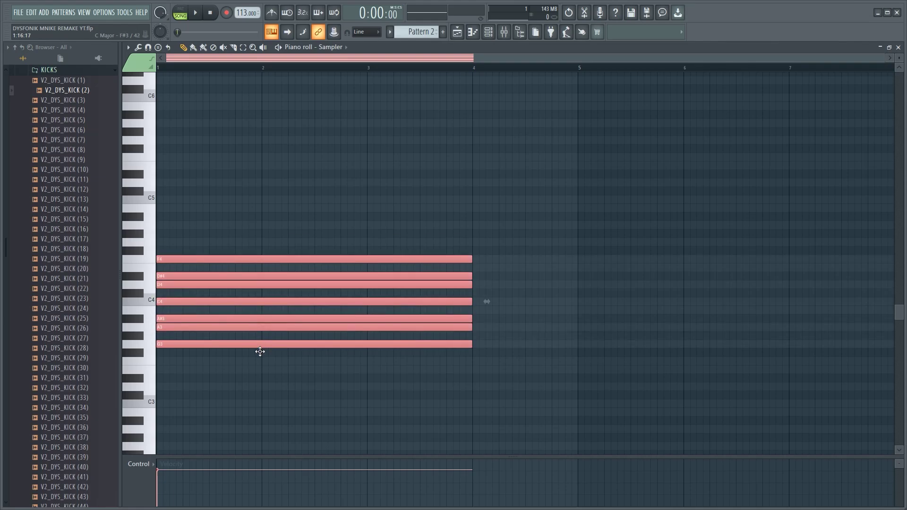
{"action": "key", "text": "ctrl+a"}
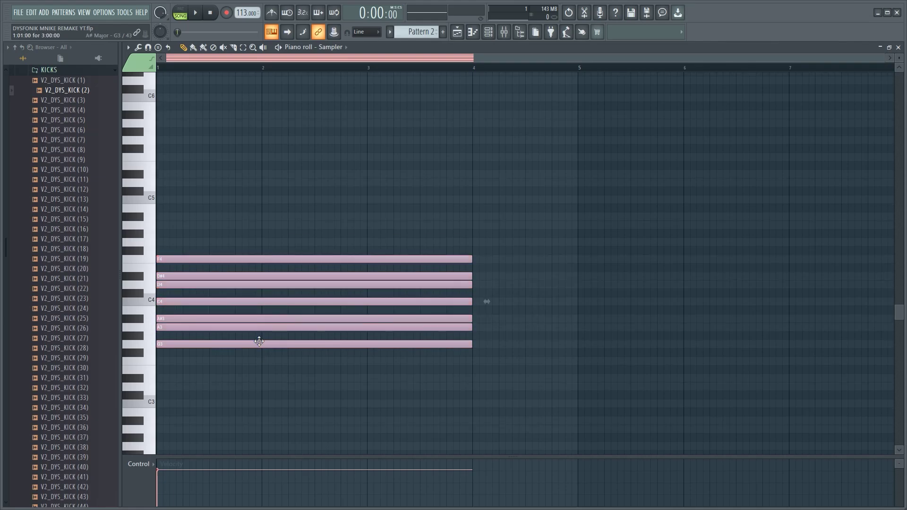
{"action": "left_click_drag", "start_coordinate": [471, 284], "coordinate": [564, 301]}
{"action": "scroll", "coordinate": [219, 348], "scroll_direction": "down", "scroll_amount": 2}
{"action": "left_click_drag", "start_coordinate": [231, 286], "coordinate": [221, 305]}
{"action": "left_click", "coordinate": [272, 322]}
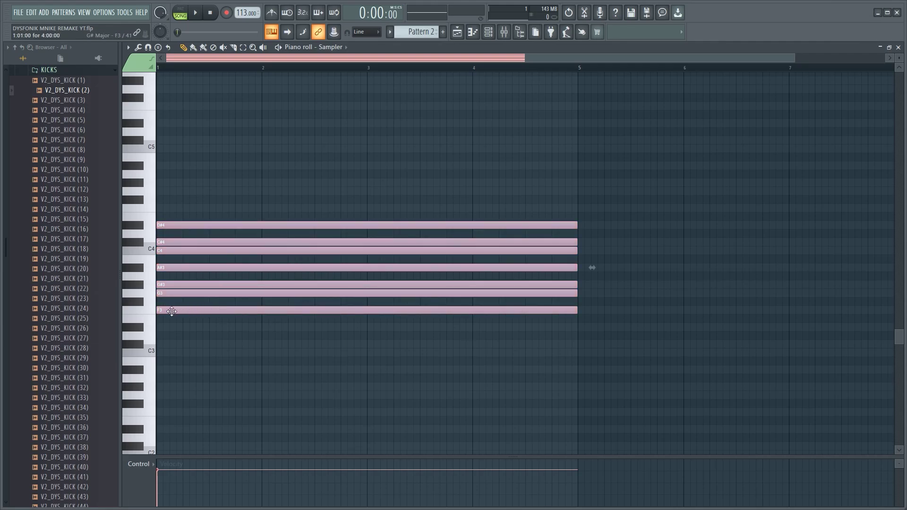
Duplicate the F-rooted scale notes by octaves upward as far as D#7 and one octave below the original set
{"action": "key", "text": "ctrl+a"}
{"action": "left_click_drag", "start_coordinate": [171, 311], "coordinate": [168, 123]}
{"action": "scroll", "coordinate": [168, 211], "scroll_direction": "up", "scroll_amount": 3}
{"action": "scroll", "coordinate": [198, 178], "scroll_direction": "up", "scroll_amount": 3}
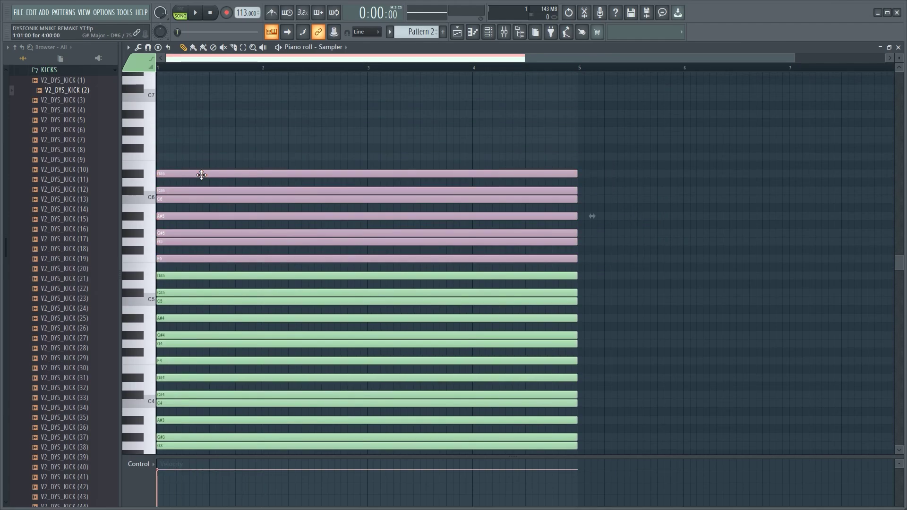
{"action": "left_click_drag", "start_coordinate": [186, 189], "coordinate": [187, 90]}
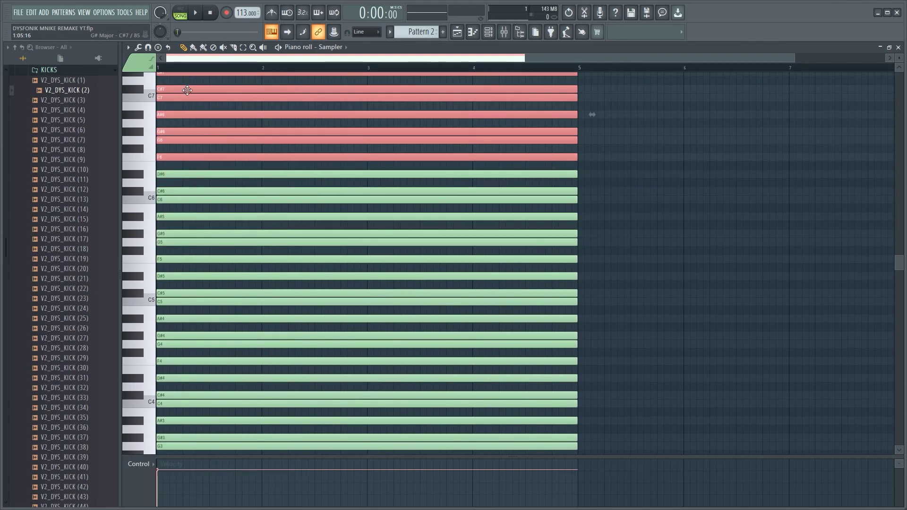
{"action": "scroll", "coordinate": [257, 279], "scroll_direction": "down", "scroll_amount": 8}
{"action": "left_click_drag", "start_coordinate": [198, 258], "coordinate": [191, 363]}
{"action": "scroll", "coordinate": [279, 359], "scroll_direction": "up", "scroll_amount": 9}
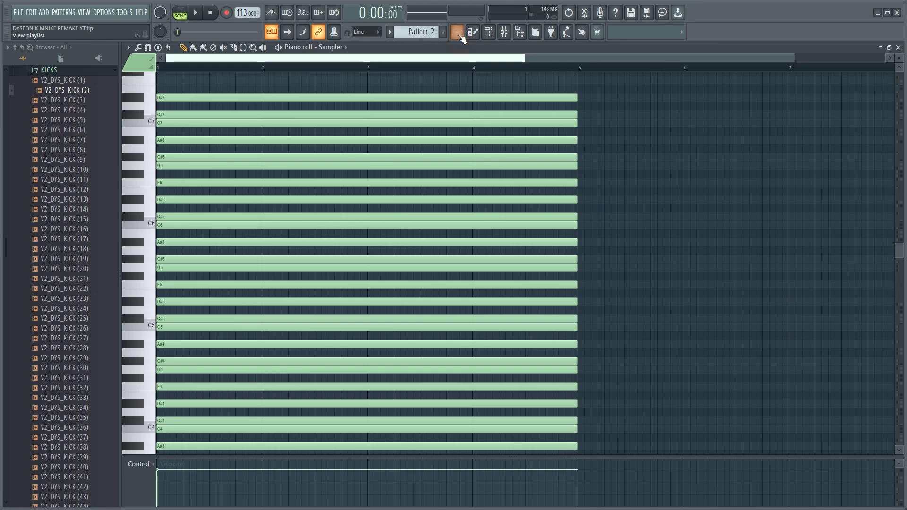
Extend all the scale guide notes in the Sampler's piano roll to eight bars, ending at bar 9
{"action": "left_click", "coordinate": [456, 32]}
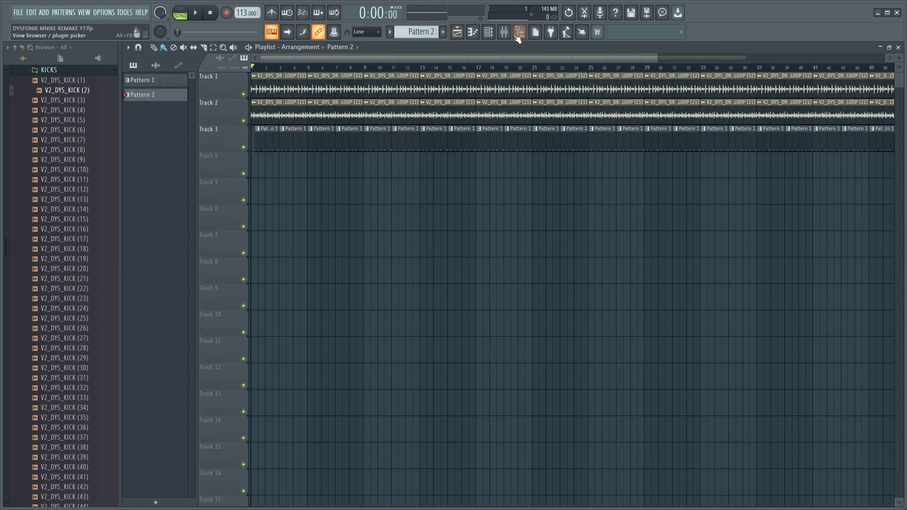
{"action": "left_click", "coordinate": [488, 32]}
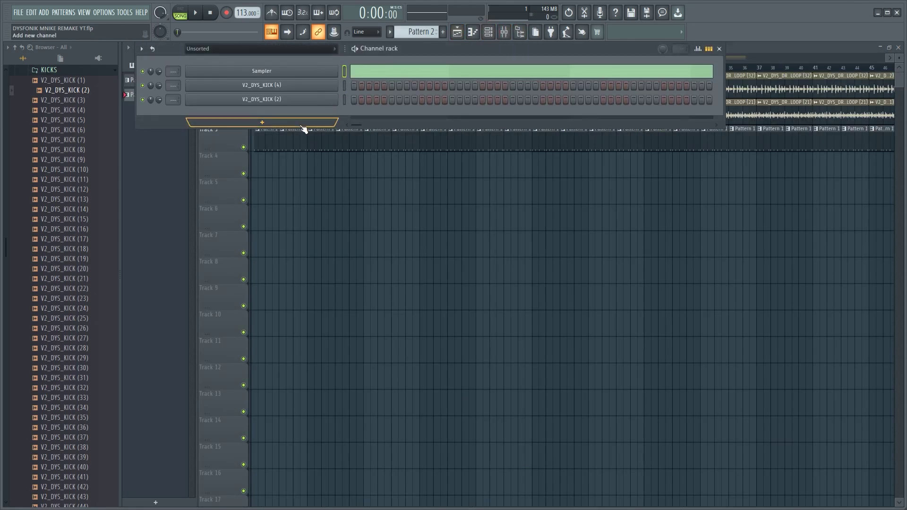
{"action": "left_click", "coordinate": [391, 74]}
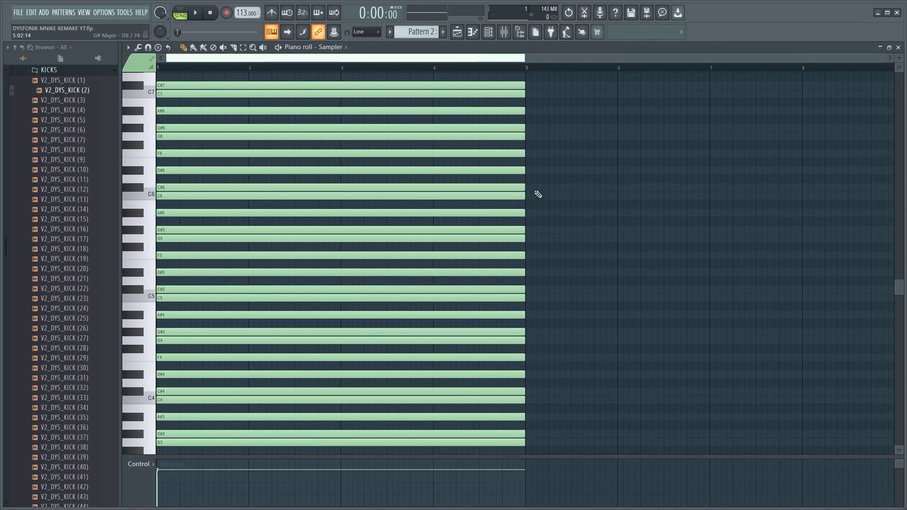
{"action": "key", "text": "ctrl+a"}
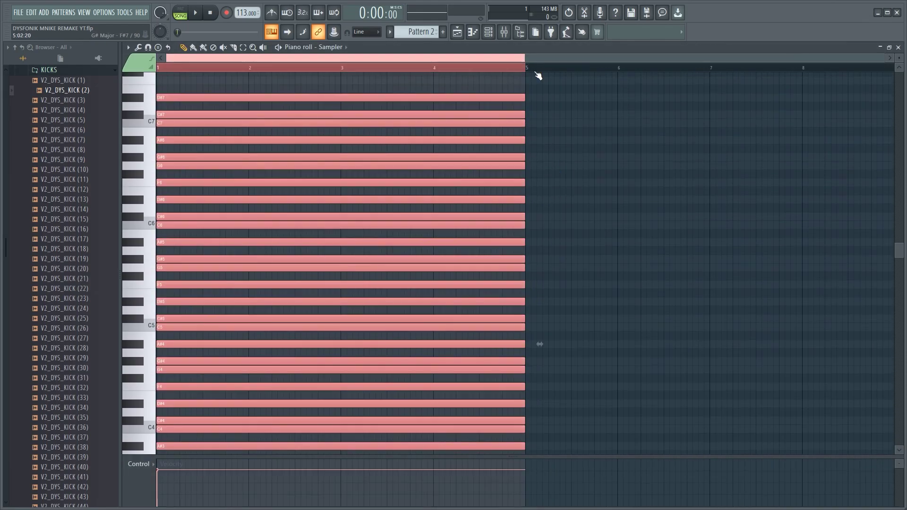
{"action": "left_click_drag", "start_coordinate": [525, 97], "coordinate": [732, 96]}
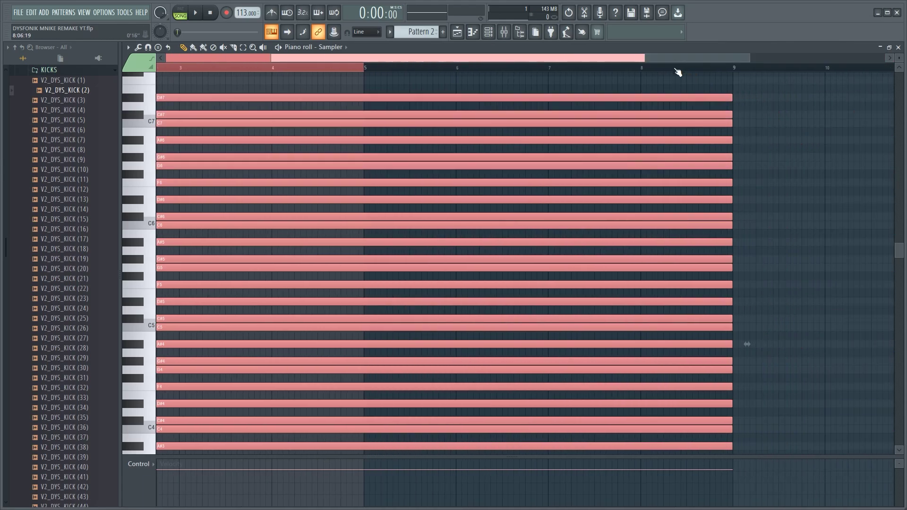
{"action": "left_click", "coordinate": [400, 75]}
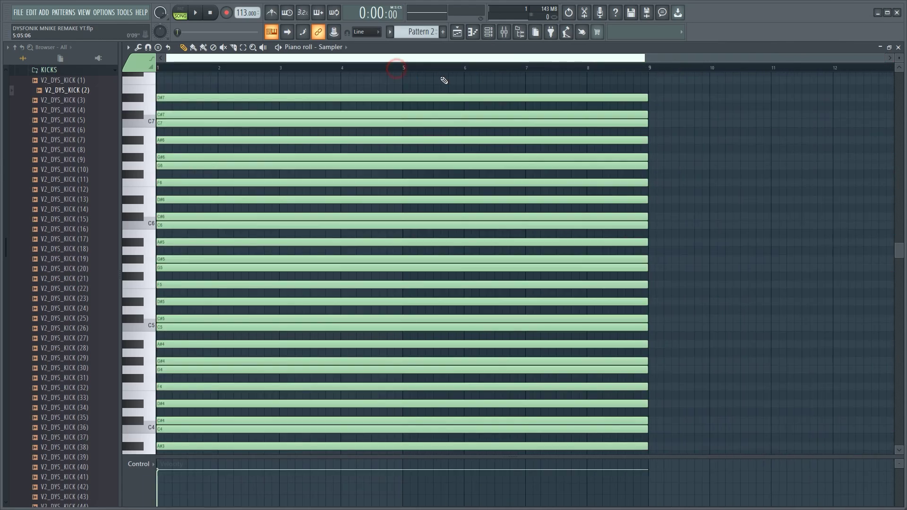
Add a FLEX instrument channel and load the Fairy Sparkle preset from the Arksun Cityscape pack
{"action": "scroll", "coordinate": [663, 137], "scroll_direction": "down", "scroll_amount": 8}
{"action": "scroll", "coordinate": [663, 138], "scroll_direction": "up", "scroll_amount": 2}
{"action": "scroll", "coordinate": [665, 138], "scroll_direction": "up", "scroll_amount": 3}
{"action": "key", "text": "F6"}
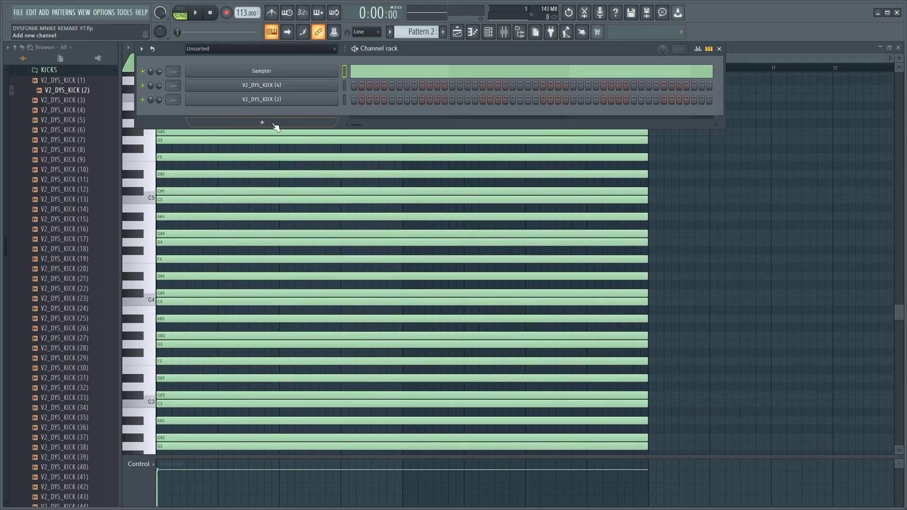
{"action": "left_click", "coordinate": [275, 127]}
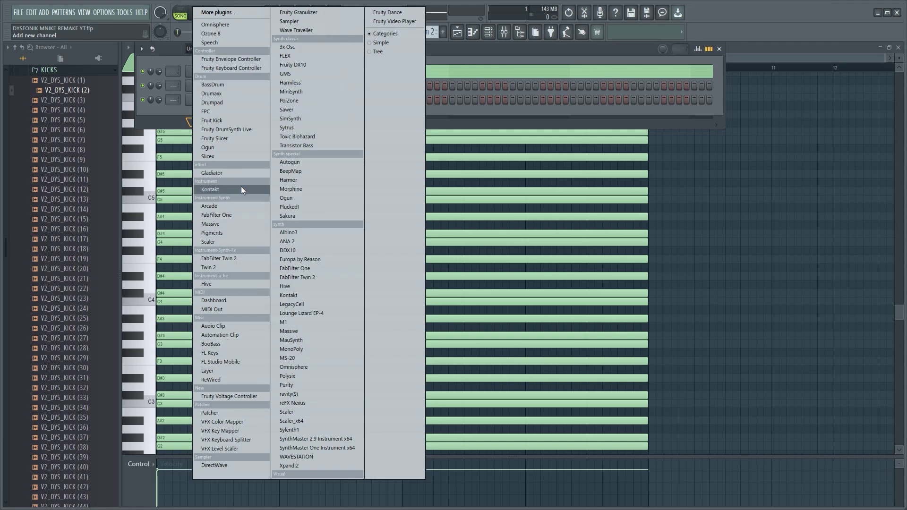
{"action": "left_click", "coordinate": [295, 57]}
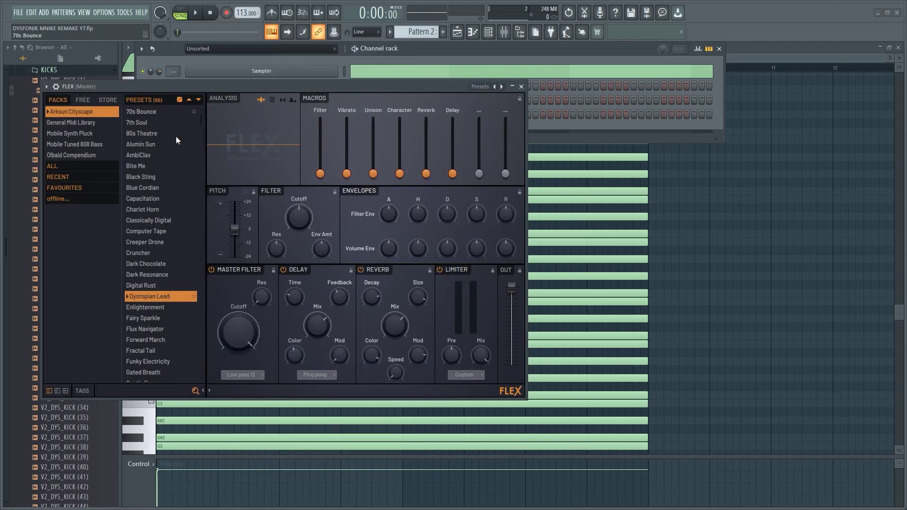
{"action": "left_click", "coordinate": [154, 322]}
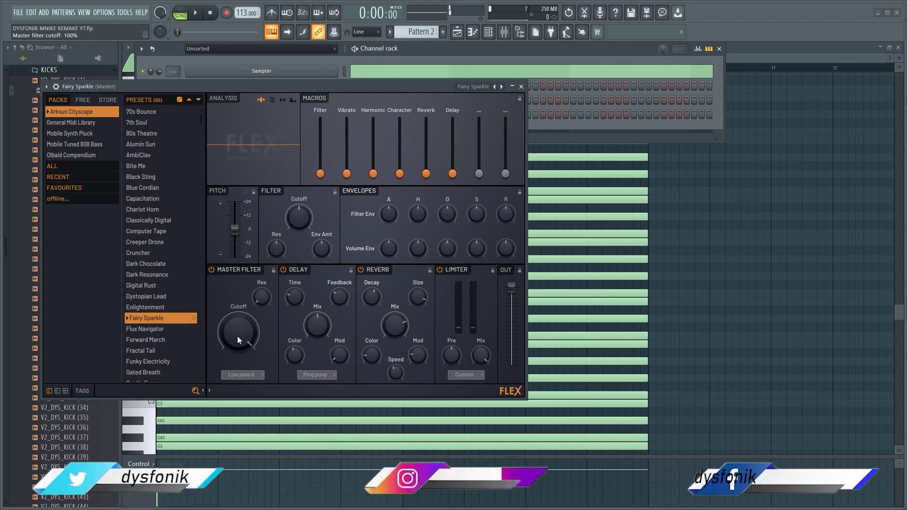
Lower FLEX's master filter cutoff, and raise the Filter macro to about three quarters and the Vibrato macro to about half
{"action": "left_click_drag", "start_coordinate": [238, 332], "coordinate": [238, 352]}
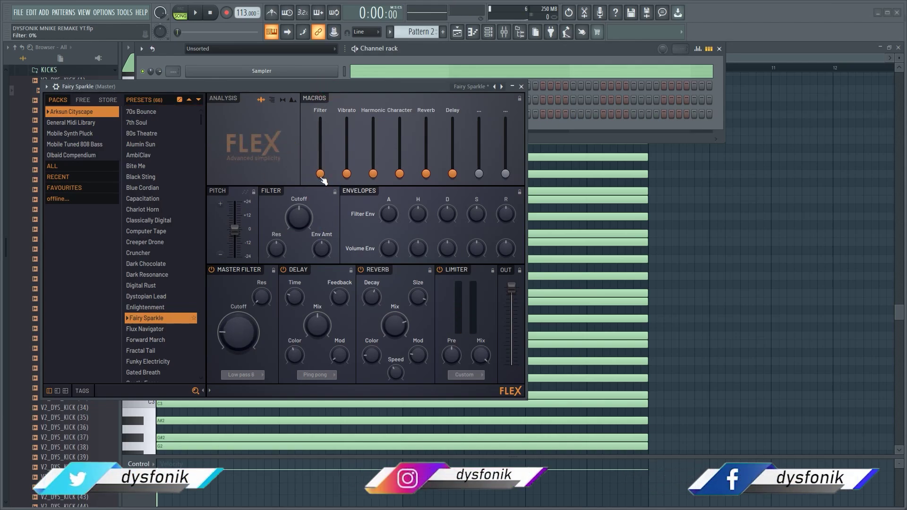
{"action": "left_click_drag", "start_coordinate": [320, 143], "coordinate": [321, 132]}
{"action": "left_click_drag", "start_coordinate": [346, 173], "coordinate": [347, 145]}
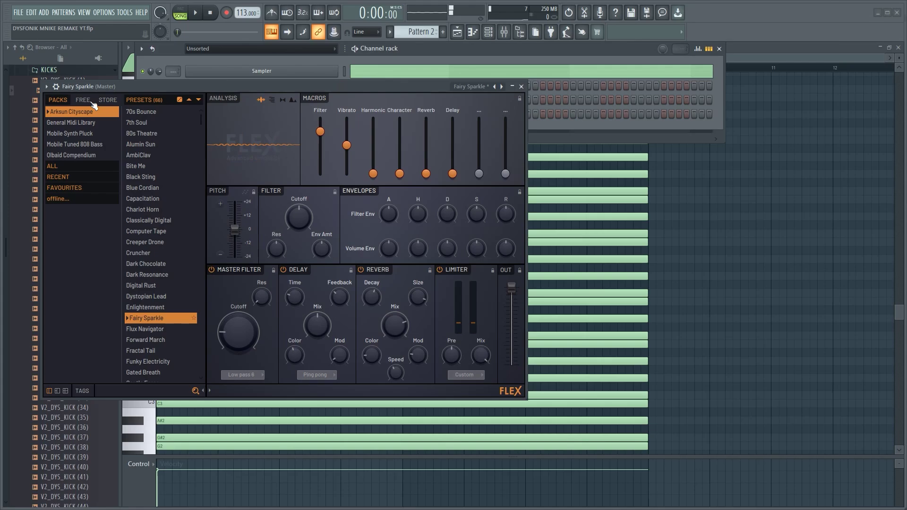
Route the Fairy Sparkle channel to mixer track 2, then close the mixer and the FLEX window
{"action": "left_click", "coordinate": [56, 87]}
{"action": "left_click", "coordinate": [521, 112]}
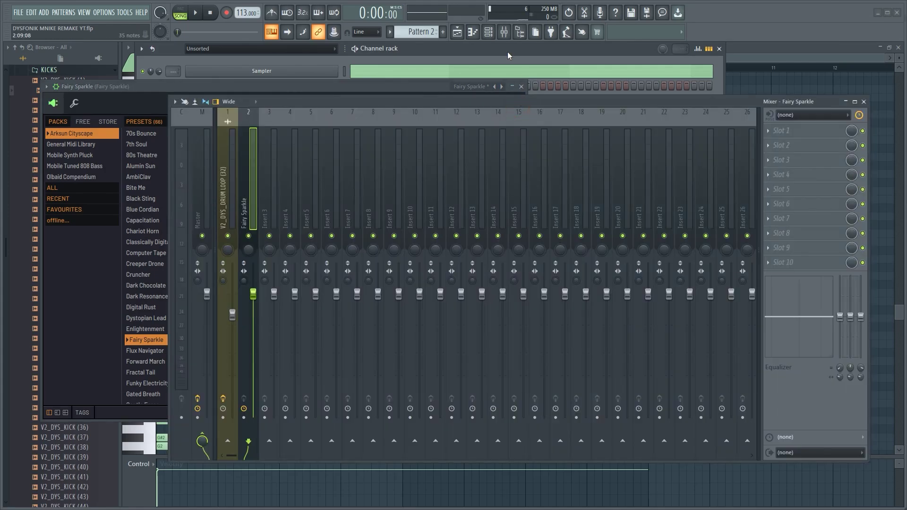
{"action": "left_click", "coordinate": [488, 36]}
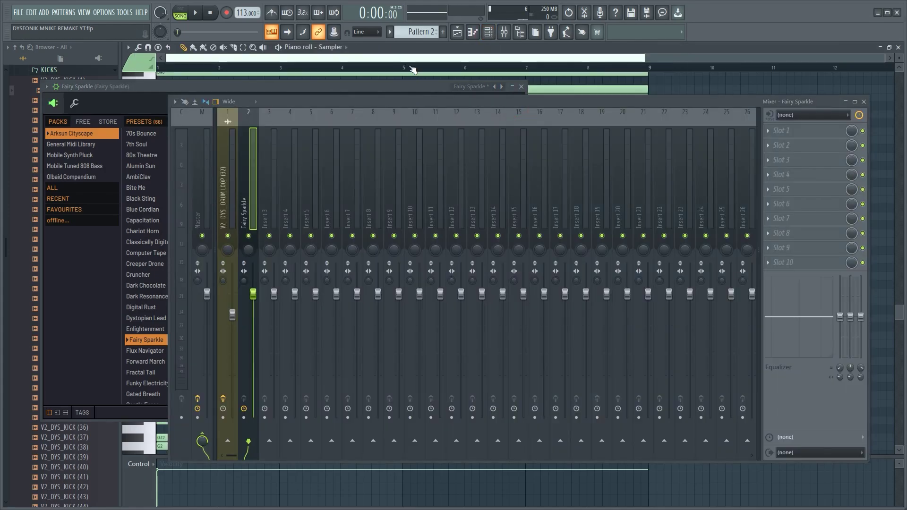
{"action": "left_click", "coordinate": [865, 102]}
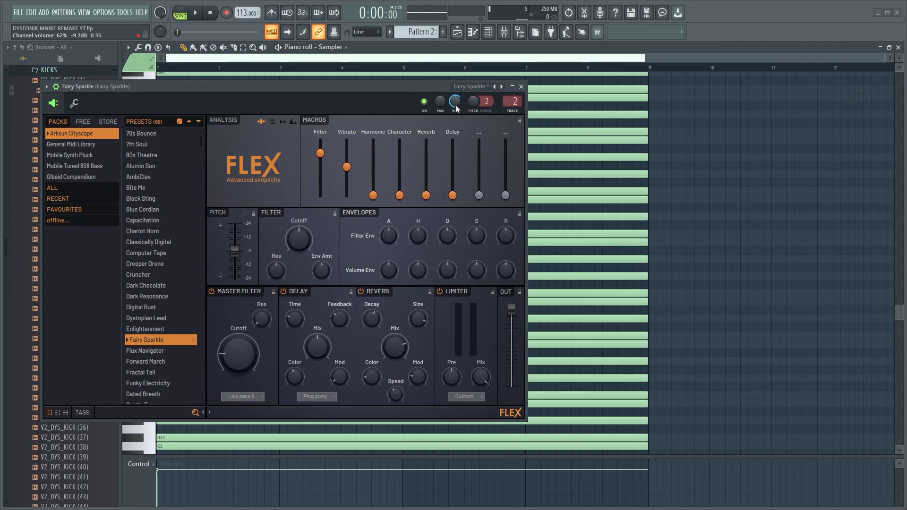
{"action": "left_click", "coordinate": [521, 87]}
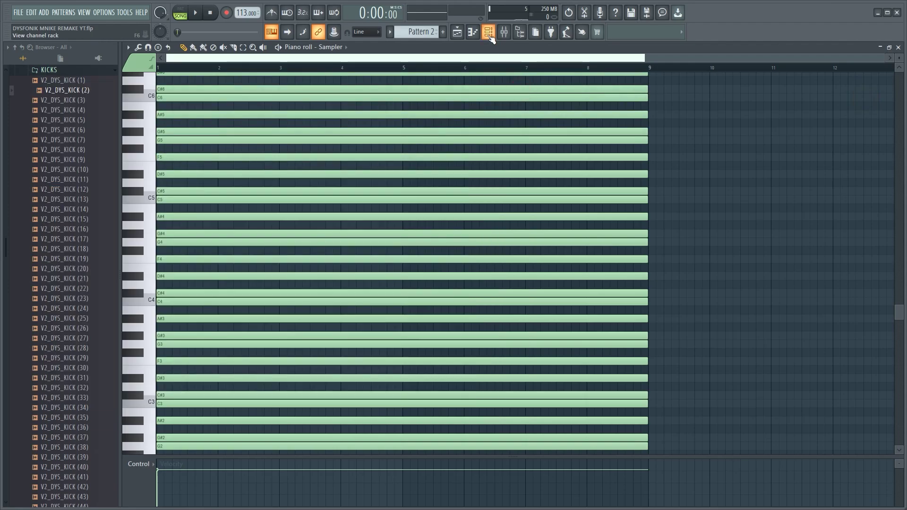
Close the Sampler's piano roll and open the Fairy Sparkle channel's piano roll from the channel rack
{"action": "left_click", "coordinate": [899, 47]}
{"action": "left_click", "coordinate": [488, 31]}
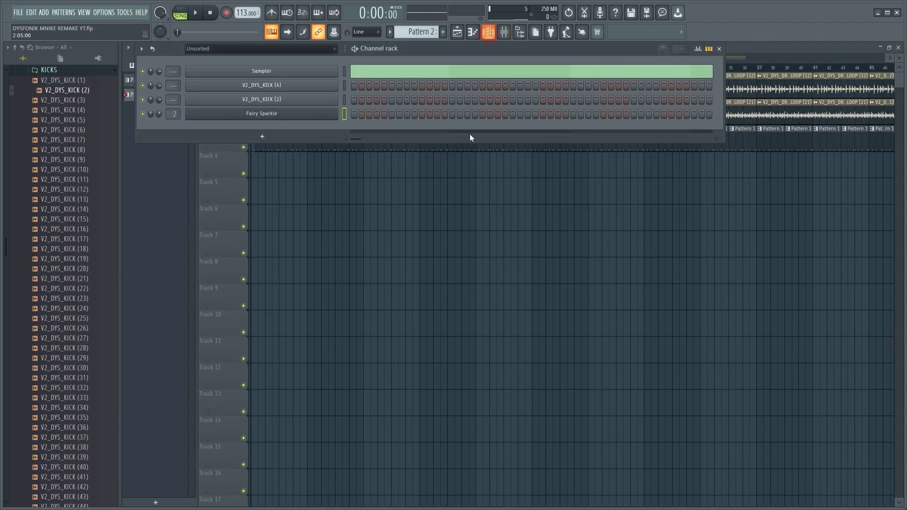
{"action": "right_click", "coordinate": [302, 113]}
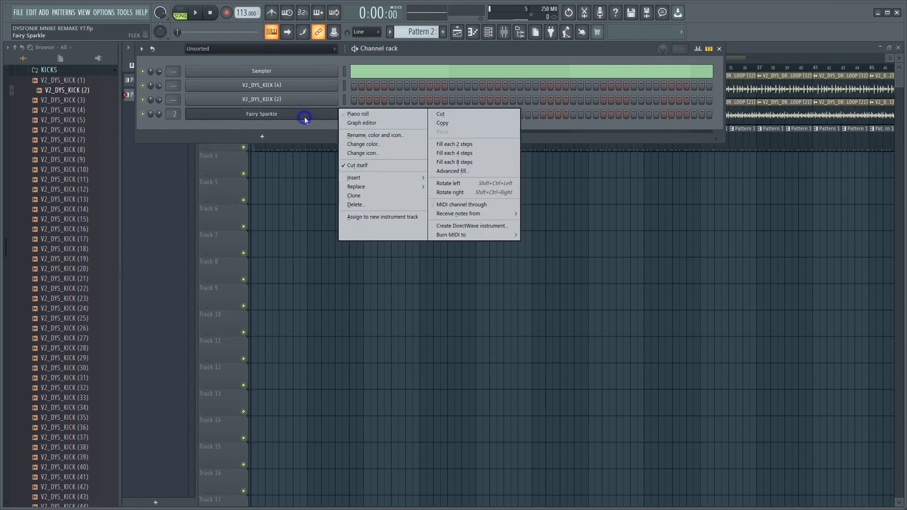
{"action": "left_click", "coordinate": [348, 118]}
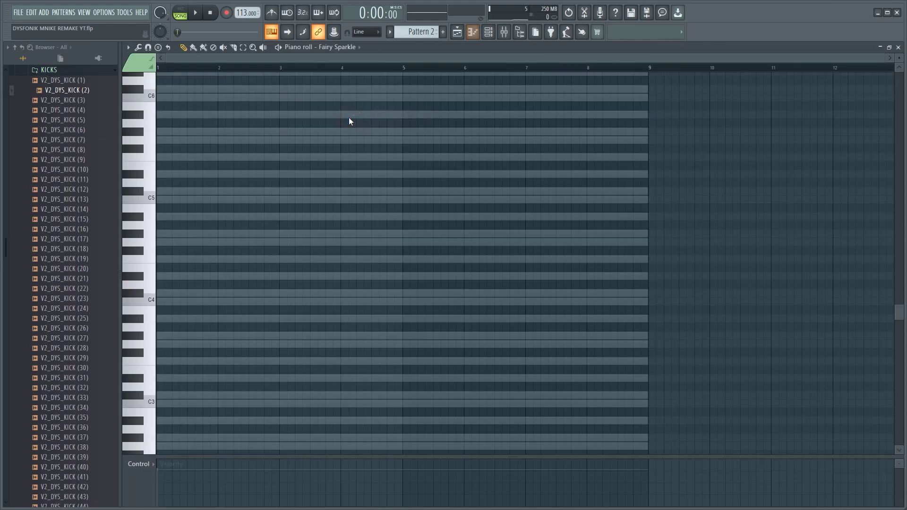
Draw a C#4 note 12 steps long, starting in the first half of bar 1 and running just past bar 2
{"action": "left_click", "coordinate": [177, 235]}
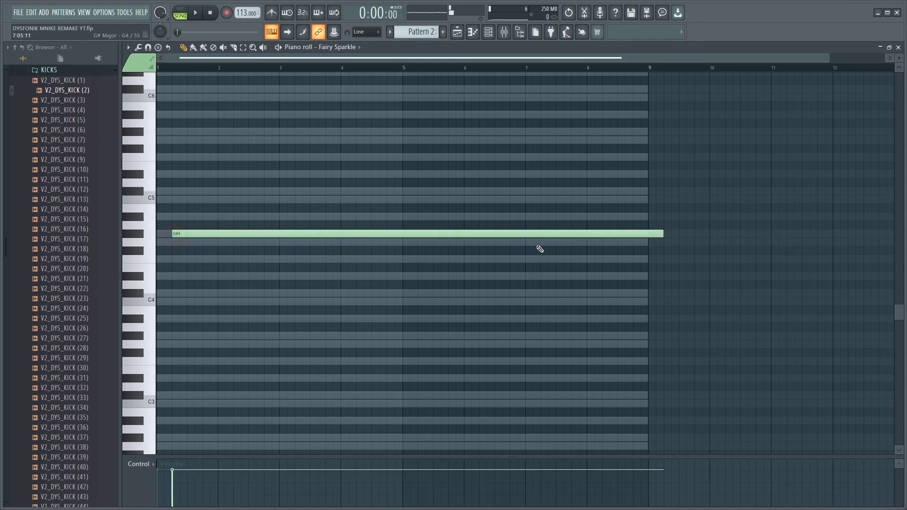
{"action": "left_click_drag", "start_coordinate": [661, 231], "coordinate": [212, 294]}
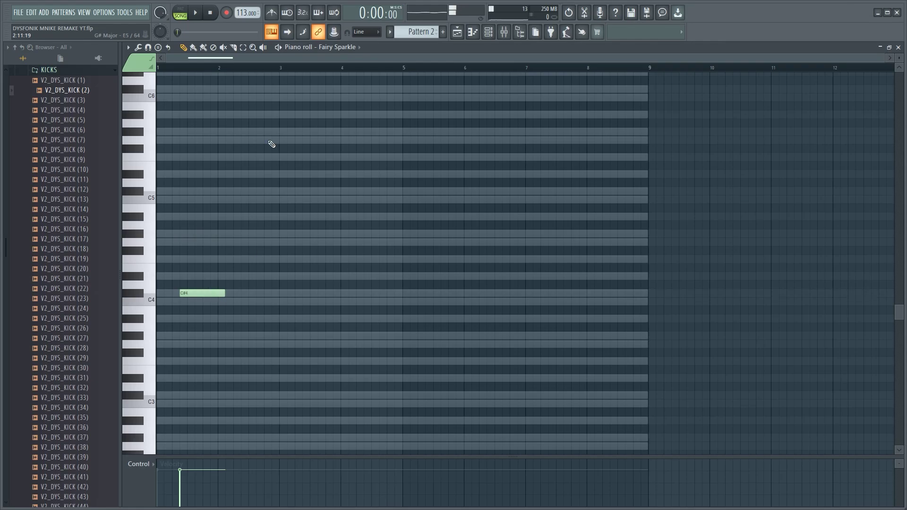
{"action": "left_click_drag", "start_coordinate": [894, 57], "coordinate": [538, 57]}
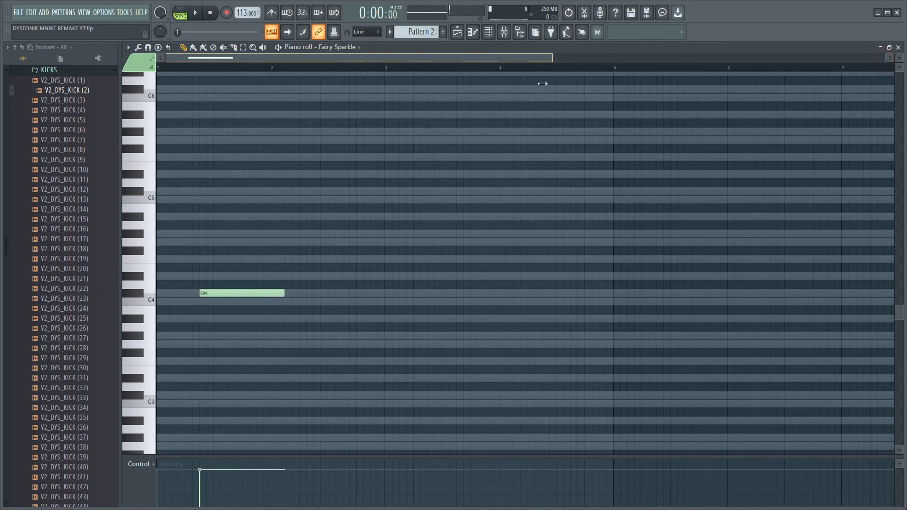
{"action": "scroll", "coordinate": [251, 300], "scroll_direction": "down", "scroll_amount": 3}
Switch playback from song mode to pattern mode and audition Pattern 2
{"action": "key", "text": "space"}
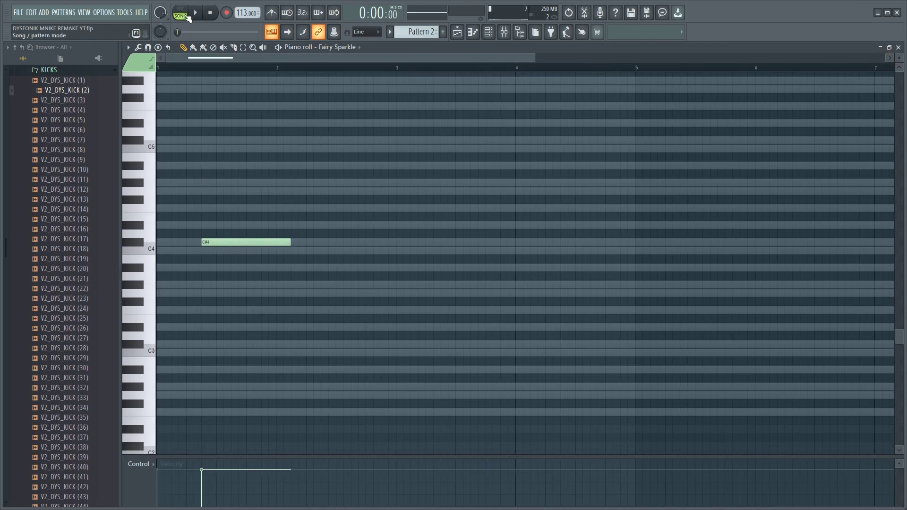
{"action": "left_click", "coordinate": [187, 16]}
{"action": "key", "text": "space"}
Move the C#4 note to start at step 9 of bar 1 and shorten it to 8 steps
{"action": "left_click_drag", "start_coordinate": [281, 243], "coordinate": [275, 245]}
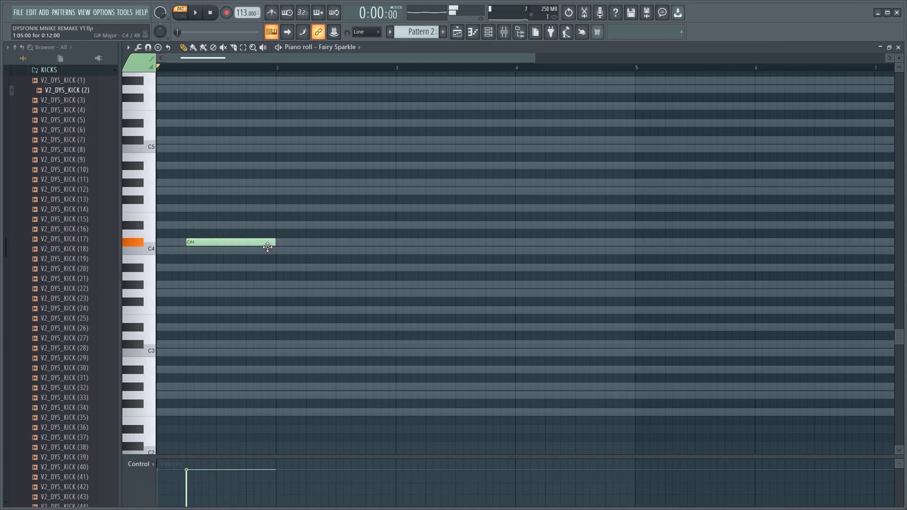
{"action": "left_click_drag", "start_coordinate": [536, 61], "coordinate": [378, 81]}
{"action": "left_click_drag", "start_coordinate": [288, 241], "coordinate": [347, 243]}
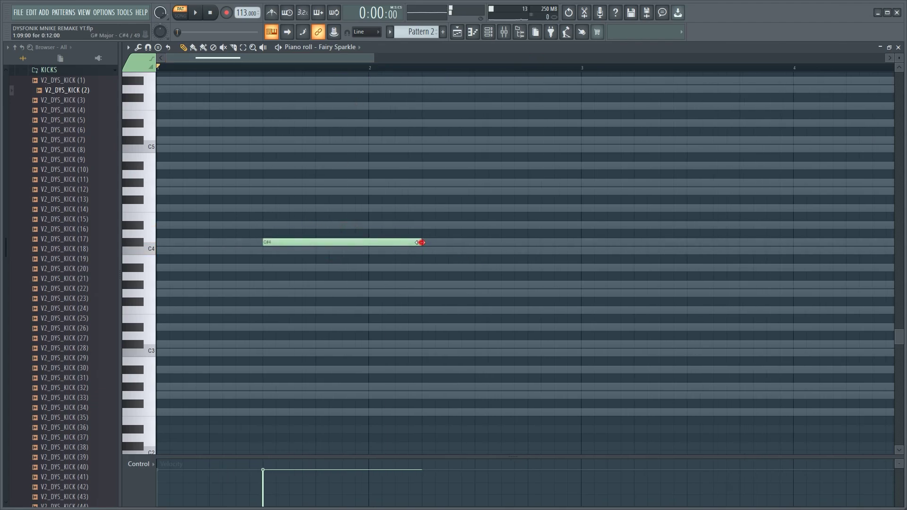
{"action": "left_click_drag", "start_coordinate": [420, 243], "coordinate": [373, 247]}
Try D#4, F4 and B3 in turn as the following note at the start of bar 2, removing each one
{"action": "left_click", "coordinate": [370, 224]}
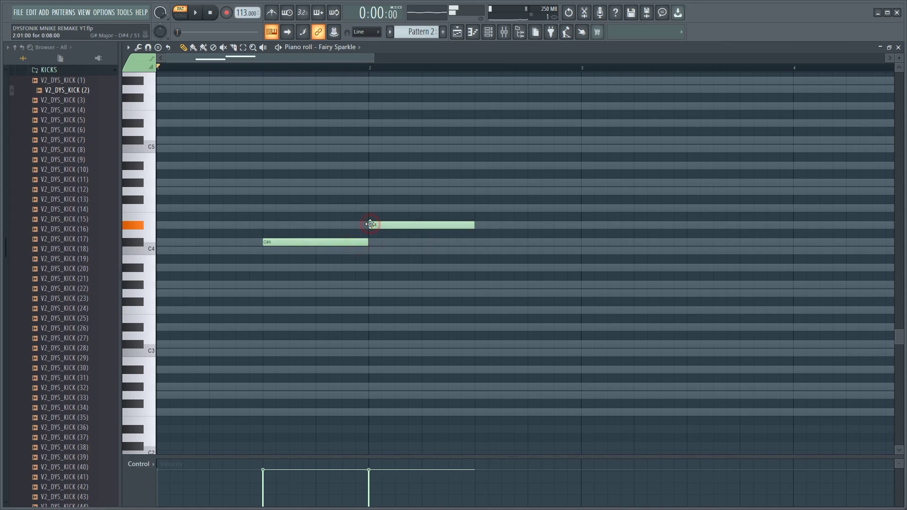
{"action": "right_click", "coordinate": [375, 226]}
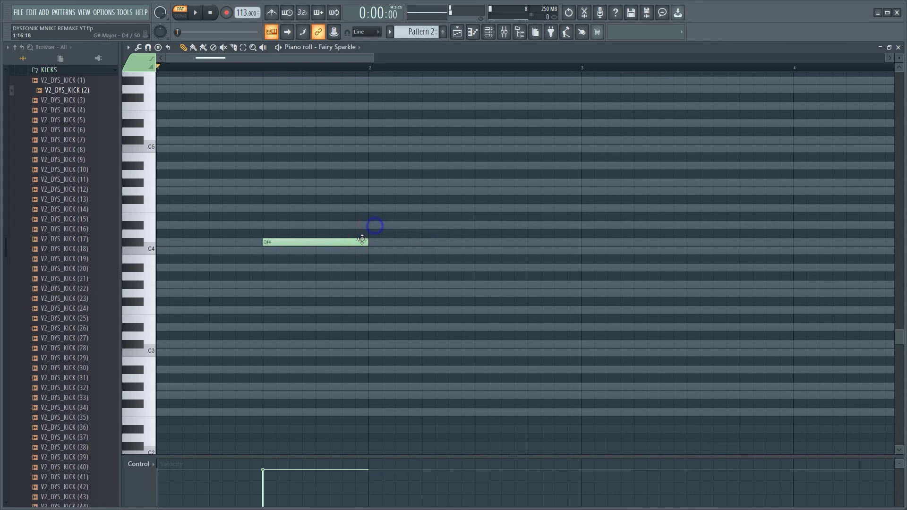
{"action": "left_click", "coordinate": [373, 208]}
{"action": "right_click", "coordinate": [377, 208]}
{"action": "left_click", "coordinate": [370, 259]}
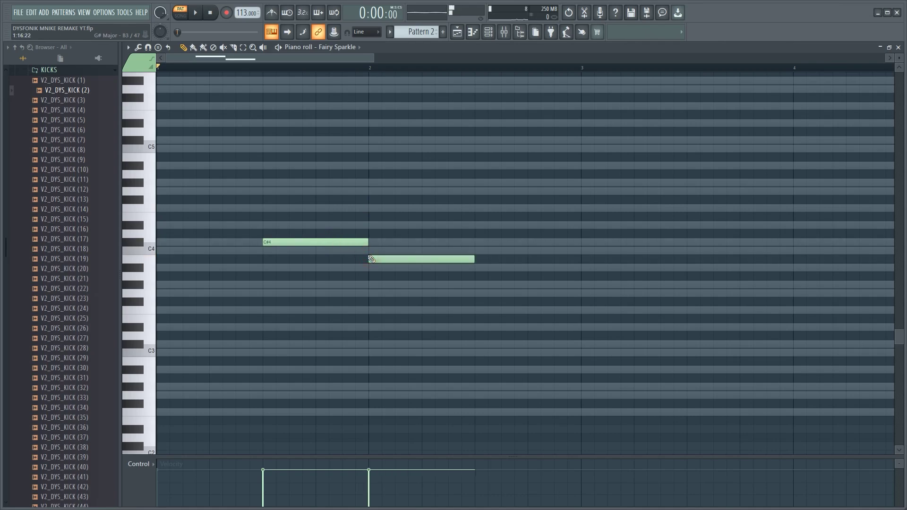
{"action": "right_click", "coordinate": [386, 258]}
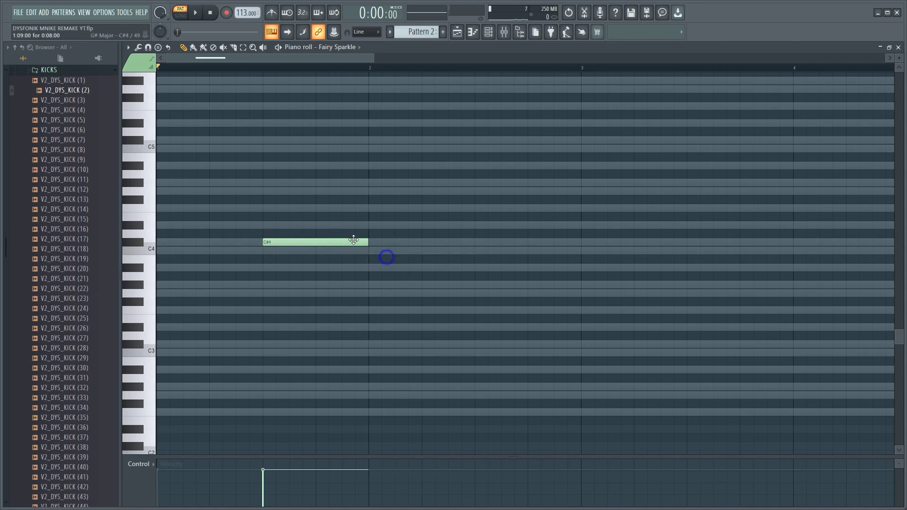
Add an 8-step C4 note at the start of bar 2, shorten the C#4 note to 6 steps, and audition the pattern
{"action": "left_click", "coordinate": [373, 251]}
{"action": "key", "text": "space"}
{"action": "scroll", "coordinate": [391, 217], "scroll_direction": "up", "scroll_amount": 3}
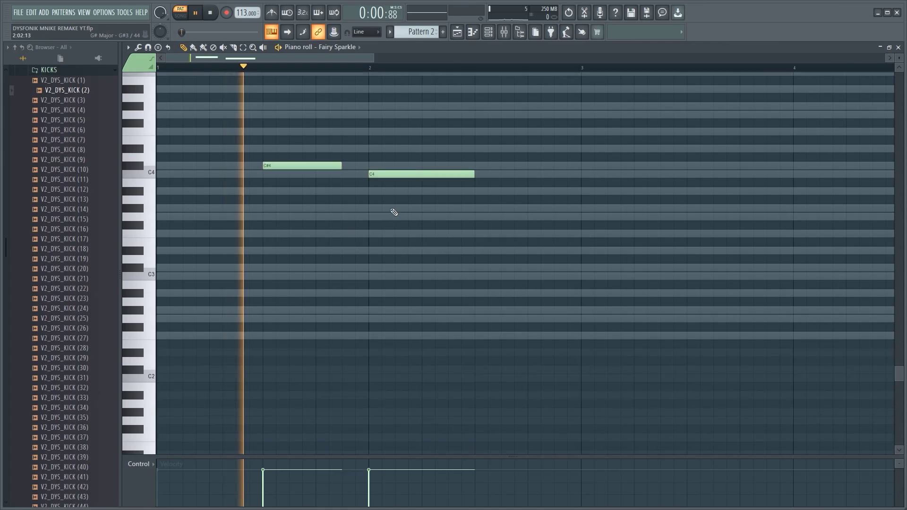
{"action": "key", "text": "space"}
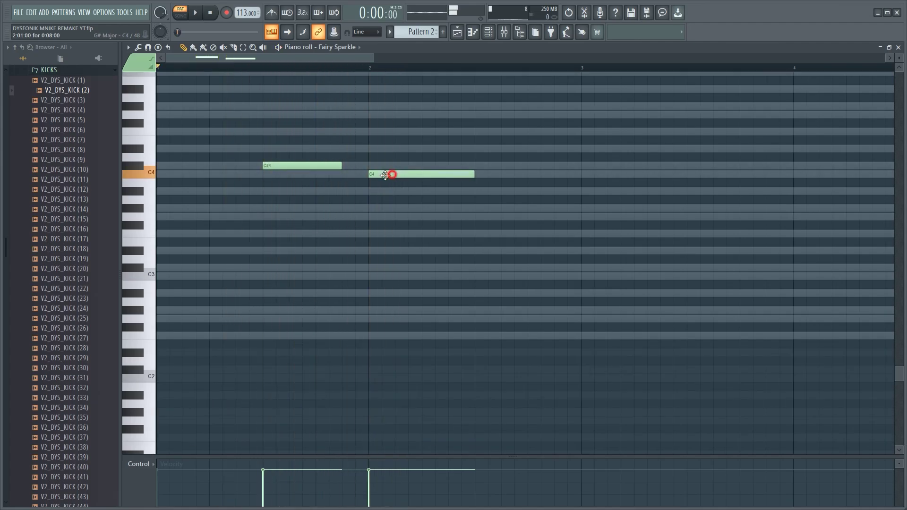
Move the C4 note to start right after the C#4 at step 15 of bar 1 and shorten it to 6 steps
{"action": "left_click_drag", "start_coordinate": [391, 174], "coordinate": [365, 174]}
{"action": "key", "text": "space"}
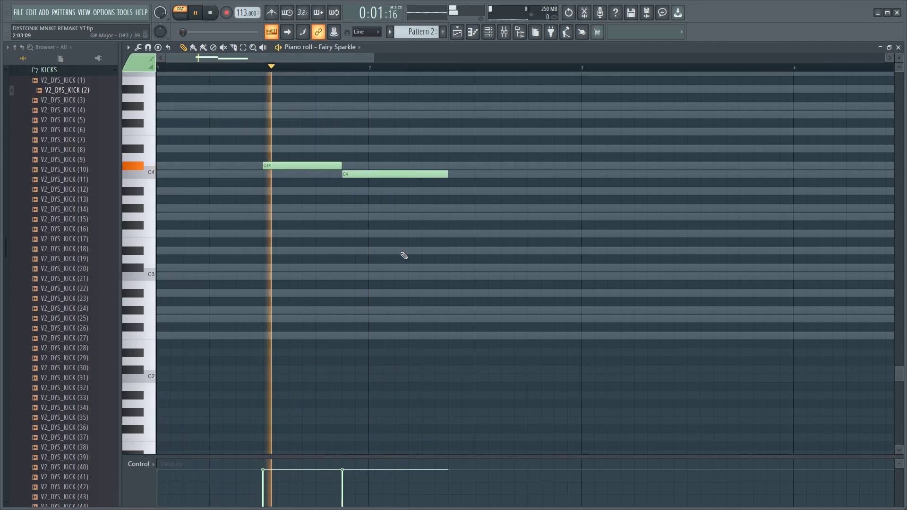
{"action": "key", "text": "space"}
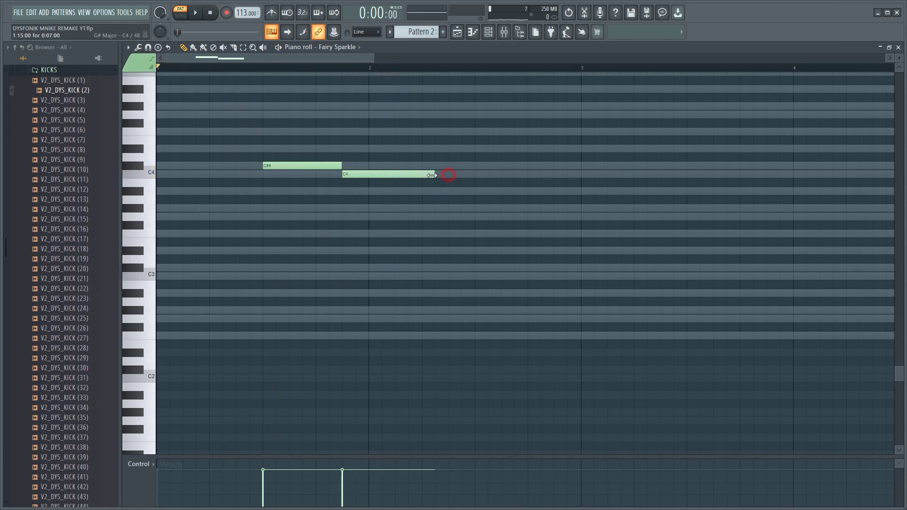
{"action": "key", "text": "space"}
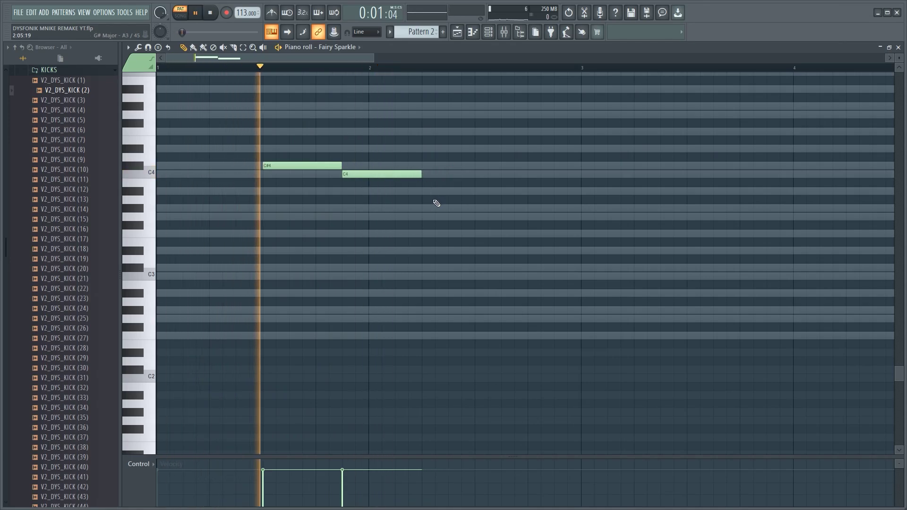
Add a 6-step F4 note at step 9 of bar 2 and audition it with the first two notes
{"action": "scroll", "coordinate": [475, 156], "scroll_direction": "up", "scroll_amount": 2}
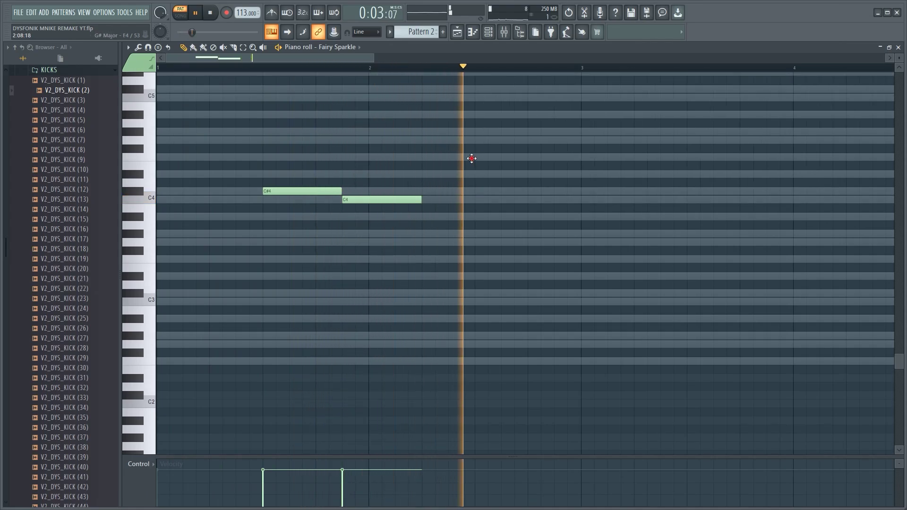
{"action": "left_click", "coordinate": [476, 158]}
{"action": "key", "text": "space"}
{"action": "mouse_move", "coordinate": [477, 161]}
{"action": "left_mouse_down"}
{"action": "mouse_move", "coordinate": [475, 182]}
{"action": "mouse_move", "coordinate": [479, 157]}
{"action": "left_mouse_up"}
{"action": "key", "text": "space"}
{"action": "scroll", "coordinate": [442, 74], "scroll_direction": "down", "scroll_amount": 3}
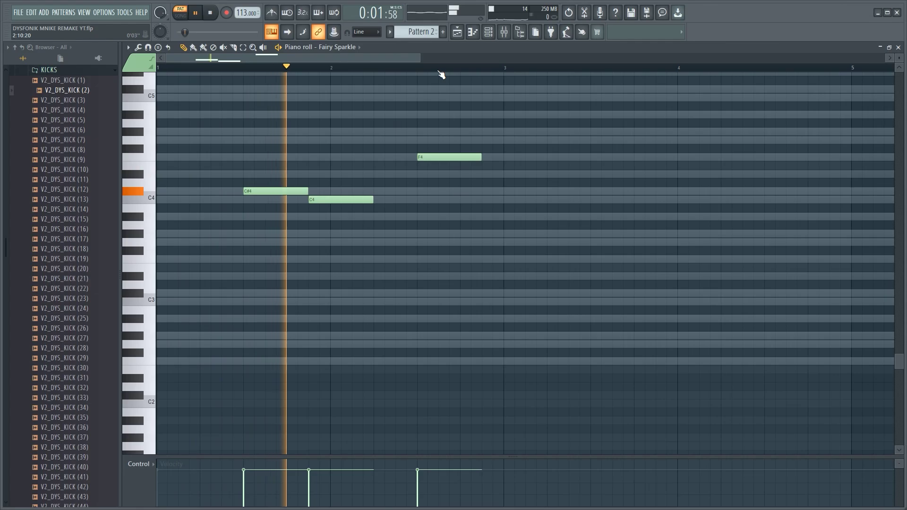
{"action": "scroll", "coordinate": [442, 74], "scroll_direction": "down", "scroll_amount": 1}
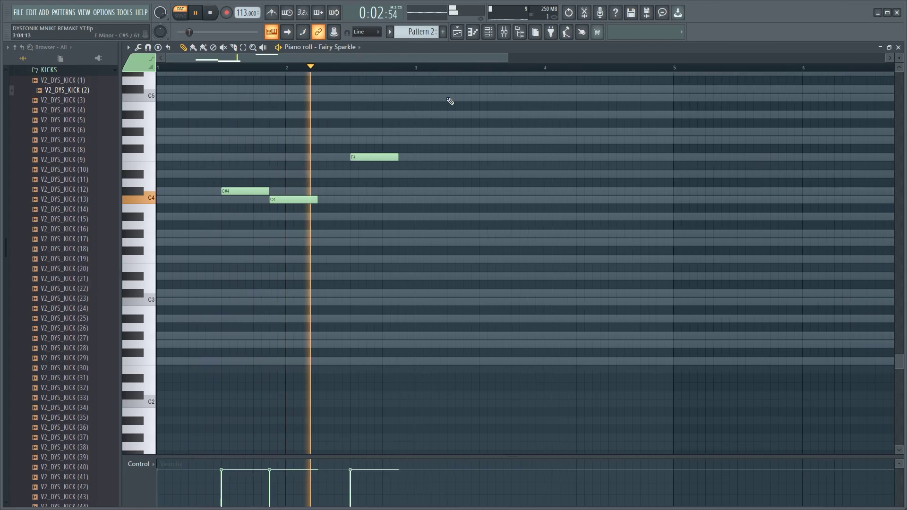
Add 6-step F4 notes at step 15 of bar 2 and step 9 of bar 3, auditioning the pattern
{"action": "key", "text": "space"}
{"action": "left_click", "coordinate": [403, 159]}
{"action": "key", "text": "space"}
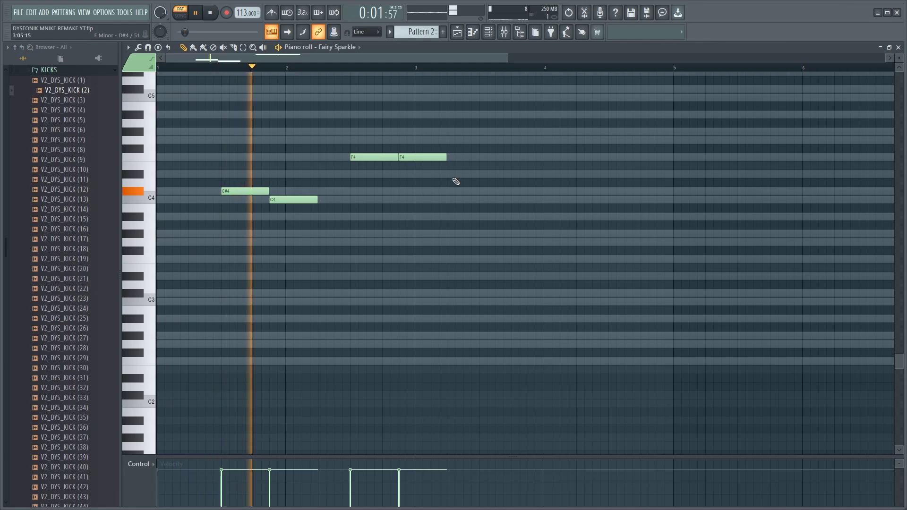
{"action": "left_click", "coordinate": [482, 159]}
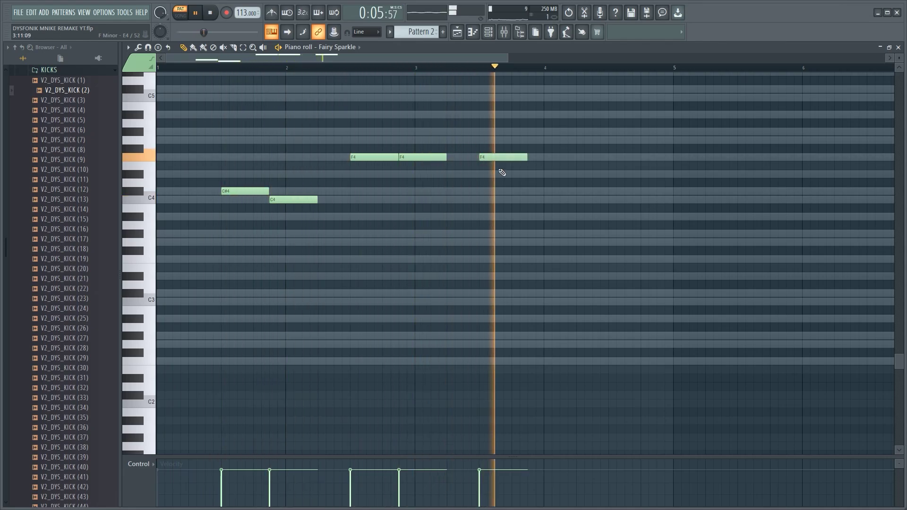
{"action": "key", "text": "space"}
{"action": "key", "text": "space"}
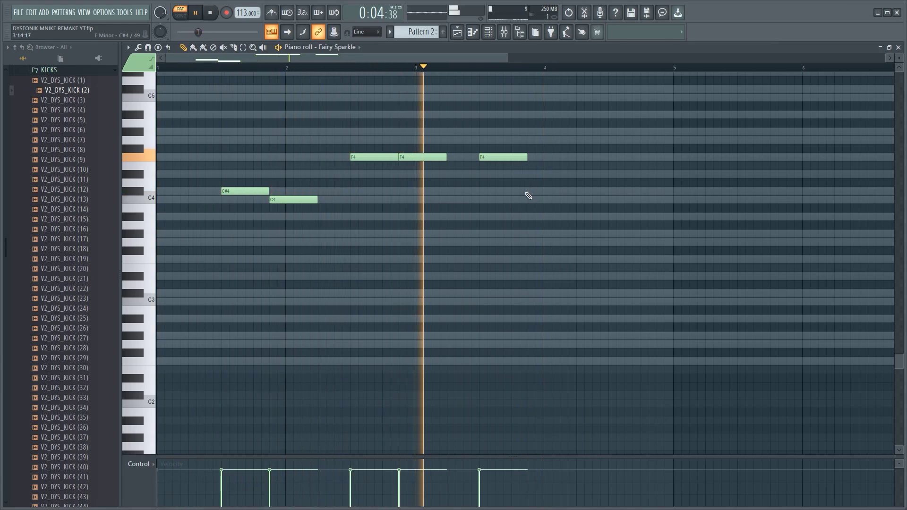
Add a 6-step note at step 15 of bar 3, trying G3 and C#4 before settling on C4
{"action": "left_click", "coordinate": [522, 216]}
{"action": "key", "text": "space"}
{"action": "left_click_drag", "start_coordinate": [532, 216], "coordinate": [540, 248]}
{"action": "key", "text": "space"}
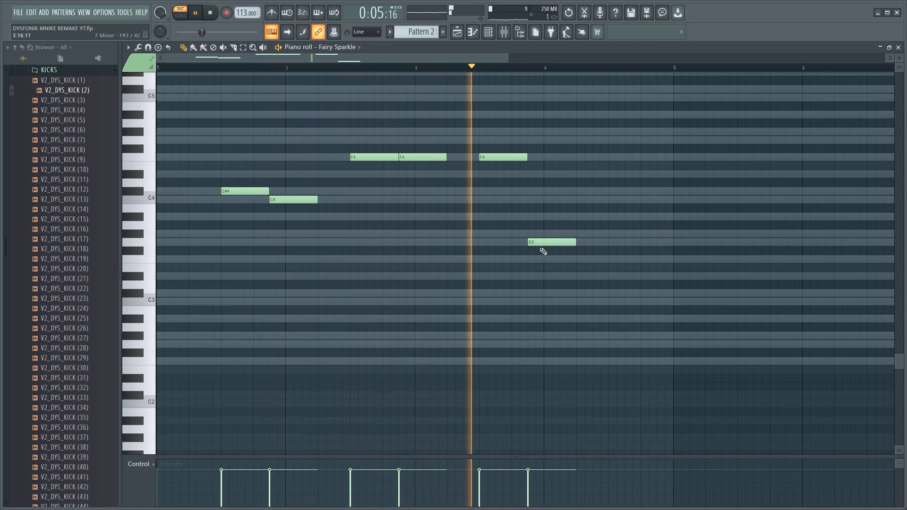
{"action": "left_click_drag", "start_coordinate": [542, 222], "coordinate": [536, 191]}
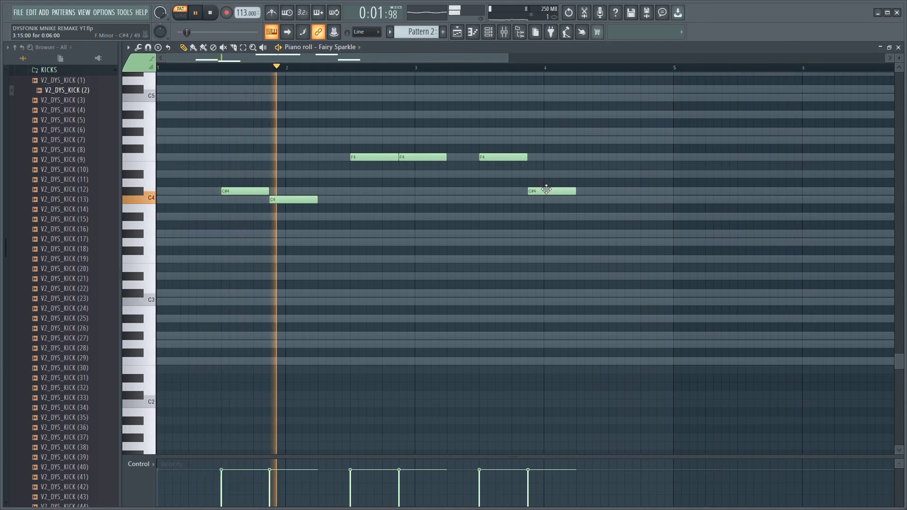
{"action": "left_click_drag", "start_coordinate": [538, 191], "coordinate": [537, 202]}
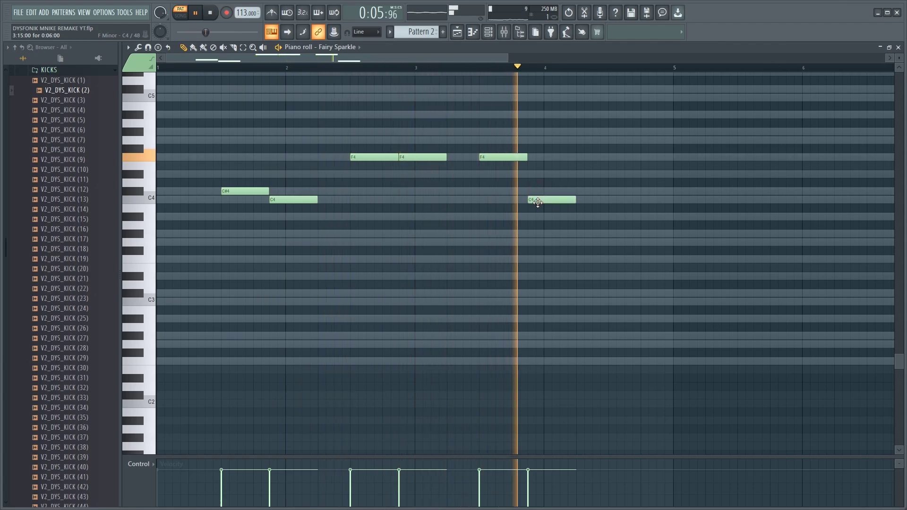
Lower the F4 note at step 9 of bar 3 to C#4 and replay the pattern
{"action": "key", "text": "space"}
{"action": "left_click_drag", "start_coordinate": [510, 160], "coordinate": [511, 194]}
{"action": "key", "text": "space"}
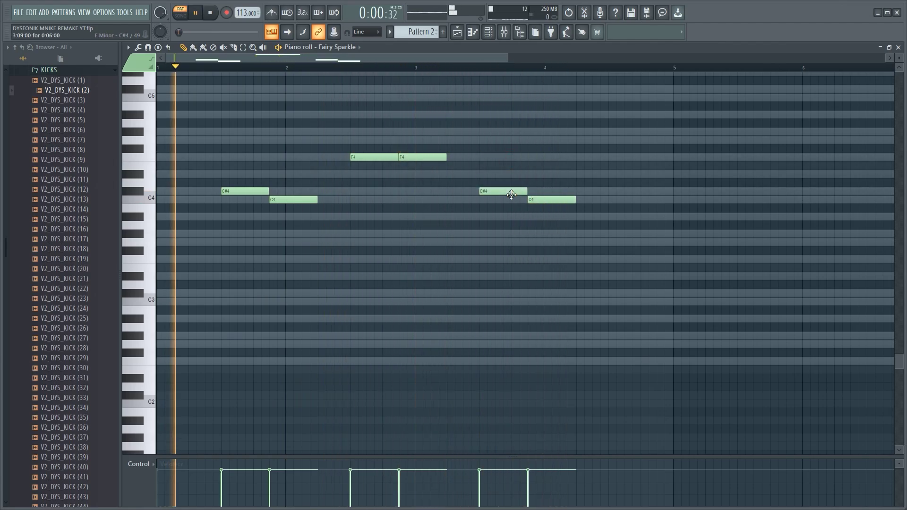
Add two back-to-back 6-step F4 notes at steps 9 and 15 of bar 4 and audition the melody
{"action": "scroll", "coordinate": [516, 76], "scroll_direction": "down", "scroll_amount": 2}
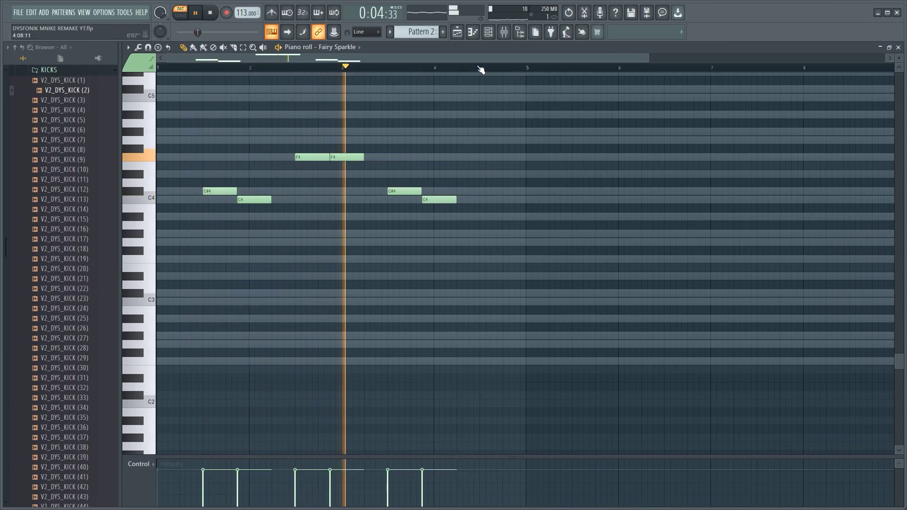
{"action": "scroll", "coordinate": [481, 73], "scroll_direction": "down", "scroll_amount": 1}
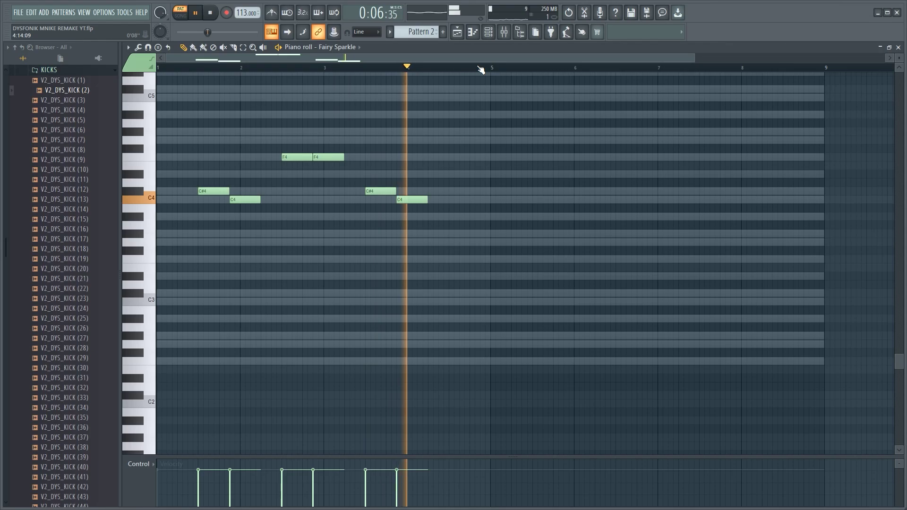
{"action": "scroll", "coordinate": [481, 70], "scroll_direction": "down", "scroll_amount": 1}
{"action": "key", "text": "space"}
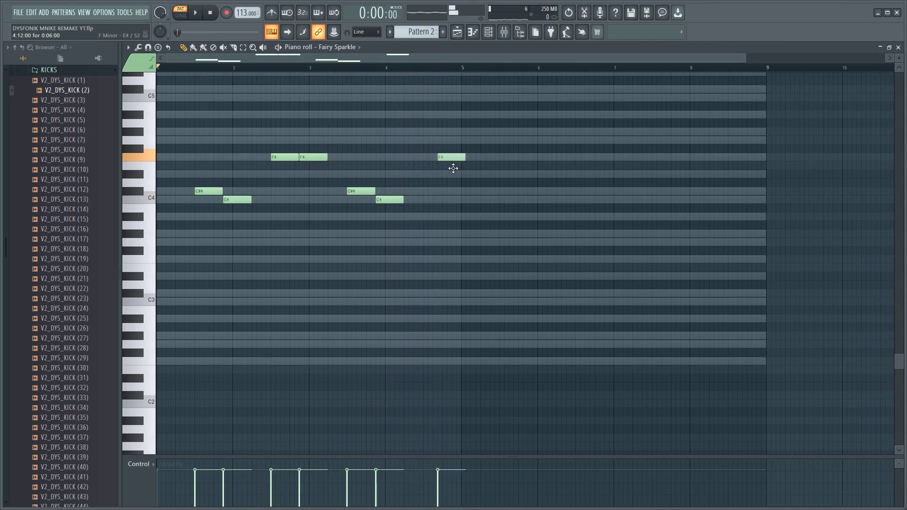
{"action": "key", "text": "space"}
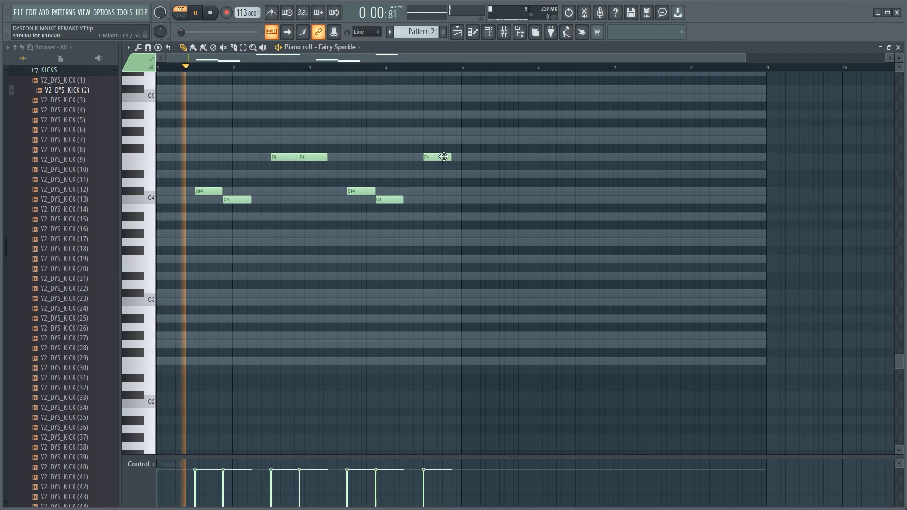
{"action": "left_click_drag", "start_coordinate": [385, 157], "coordinate": [468, 160]}
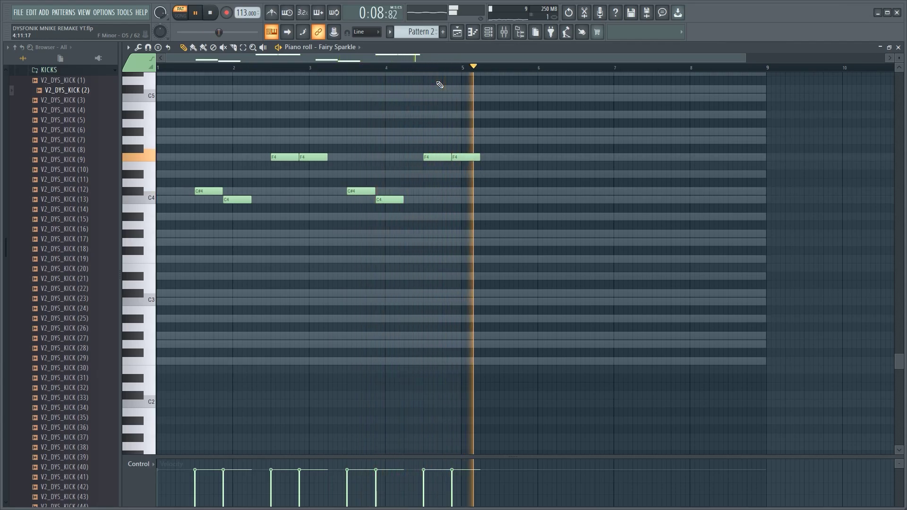
{"action": "key", "text": "space"}
{"action": "key", "text": "space"}
Select all the melody notes and copy them four bars ahead, starting at step 9 of bar 5
{"action": "left_click_drag", "start_coordinate": [539, 279], "coordinate": [217, 132]}
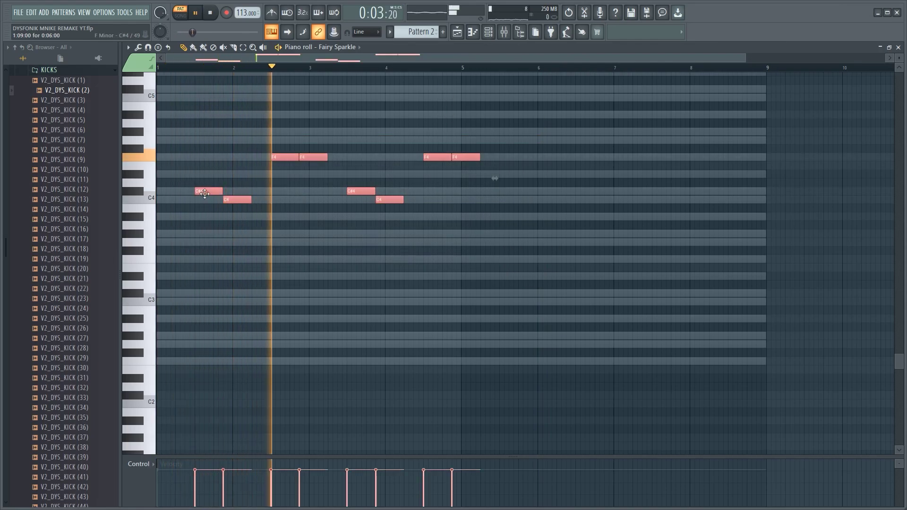
{"action": "left_click", "coordinate": [204, 194]}
{"action": "left_click_drag", "start_coordinate": [205, 193], "coordinate": [510, 205]}
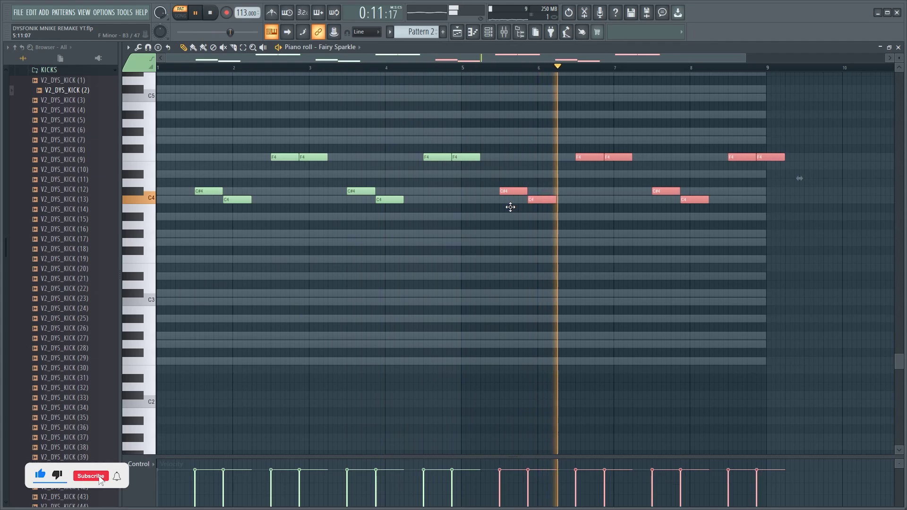
{"action": "left_click", "coordinate": [585, 261]}
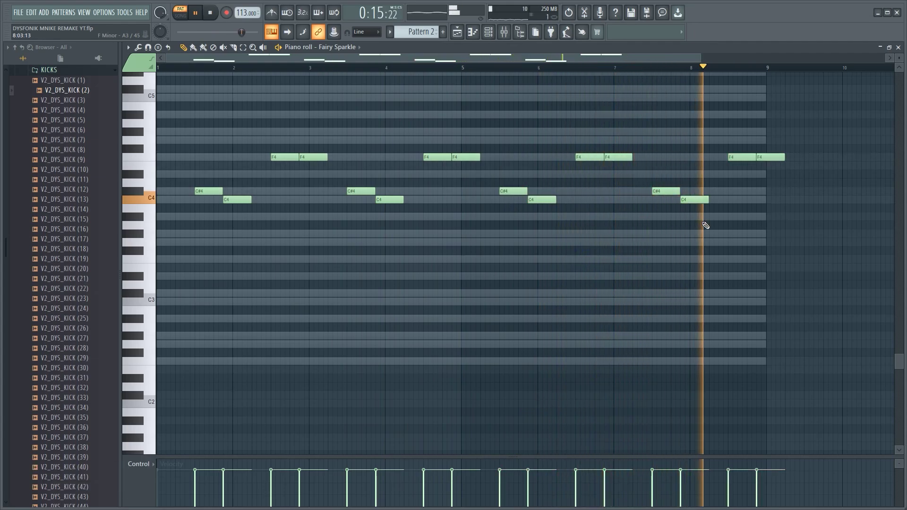
Replace the last two F4 notes with a single 6-step C4 note at step 9 of bar 8
{"action": "key", "text": "space"}
{"action": "key", "text": "ctrl+z"}
{"action": "scroll", "coordinate": [377, 213], "scroll_direction": "up", "scroll_amount": 5}
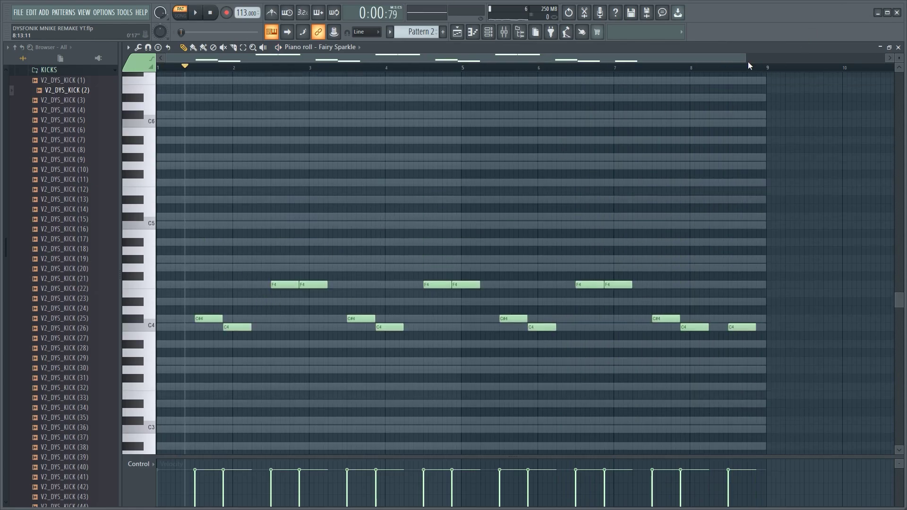
Try F4 and G4 in turn as harmony above the first C#4 note in bar 1, removing each one
{"action": "scroll", "coordinate": [748, 65], "scroll_direction": "up", "scroll_amount": 3}
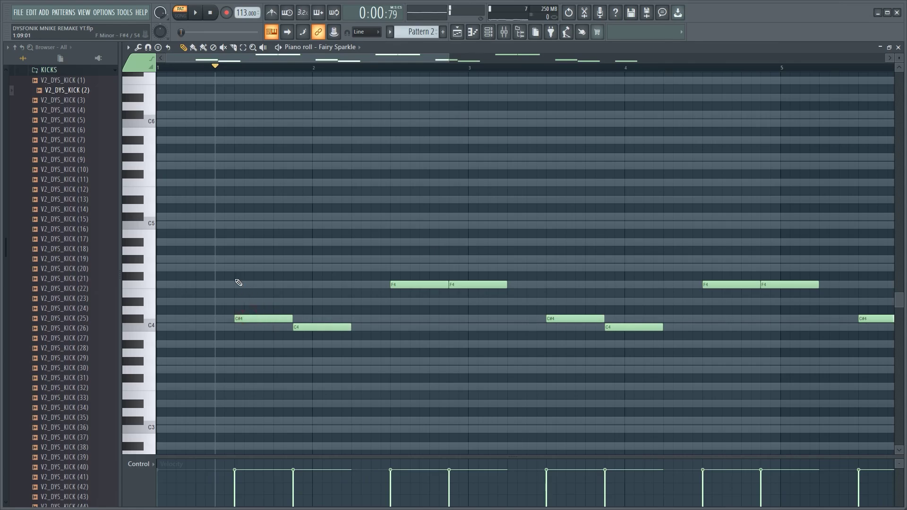
{"action": "key", "text": "space"}
{"action": "key", "text": "space"}
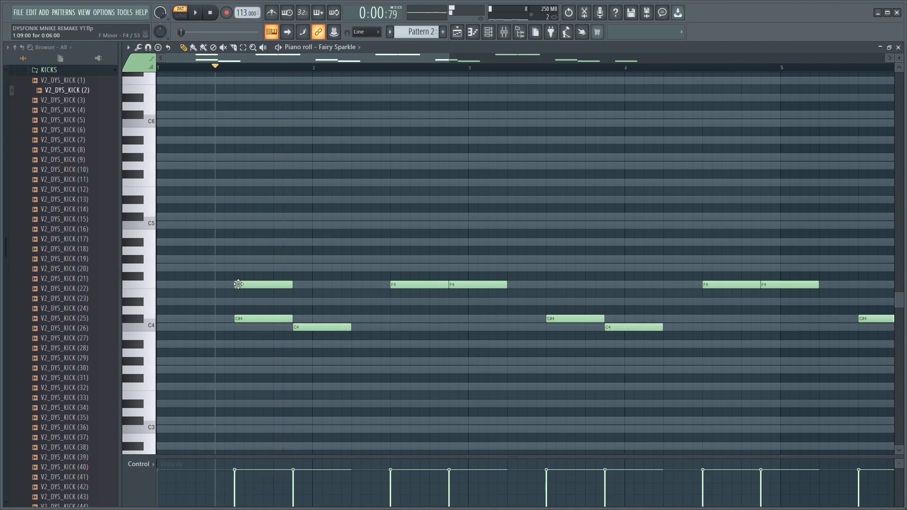
{"action": "left_click", "coordinate": [238, 268]}
{"action": "key", "text": "space"}
{"action": "key", "text": "space"}
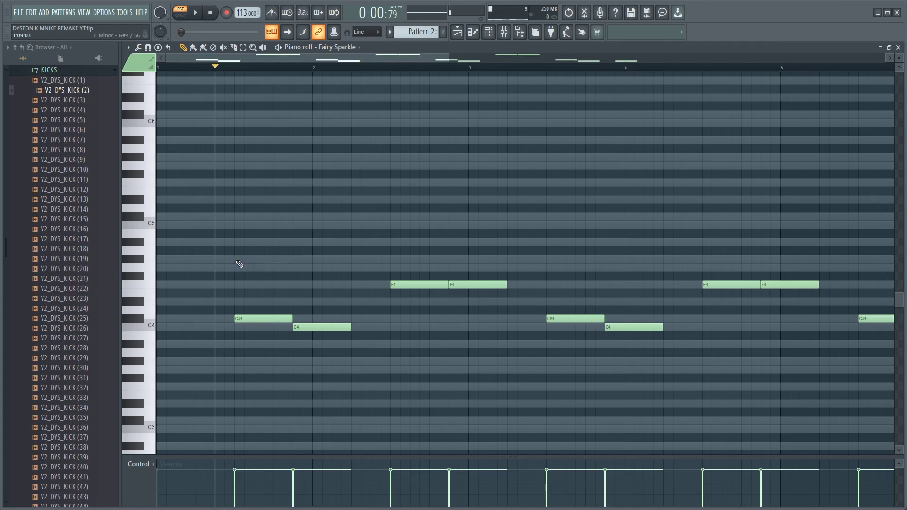
Add 6-step harmony notes in bar 1, G#4 above the first C#4 and G4 above the following C4, and audition them
{"action": "left_click", "coordinate": [236, 259]}
{"action": "key", "text": "space"}
{"action": "key", "text": "space"}
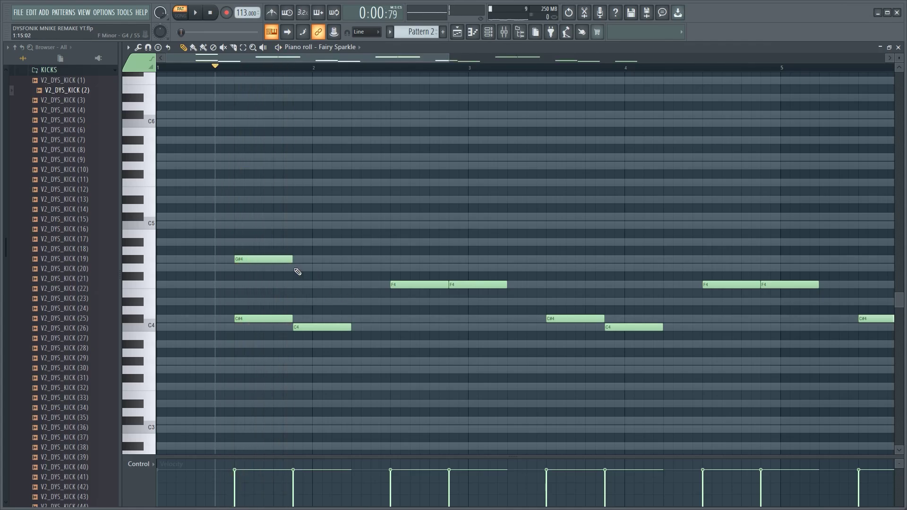
{"action": "key", "text": "space"}
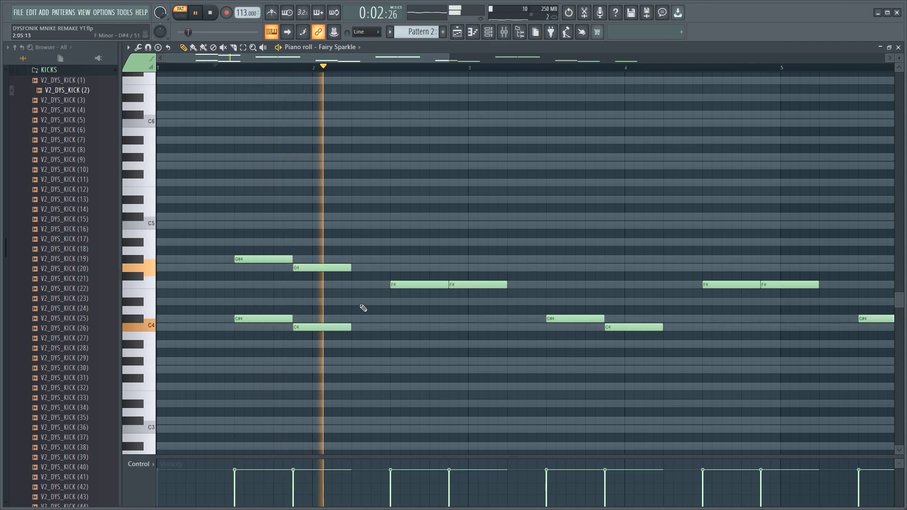
{"action": "key", "text": "space"}
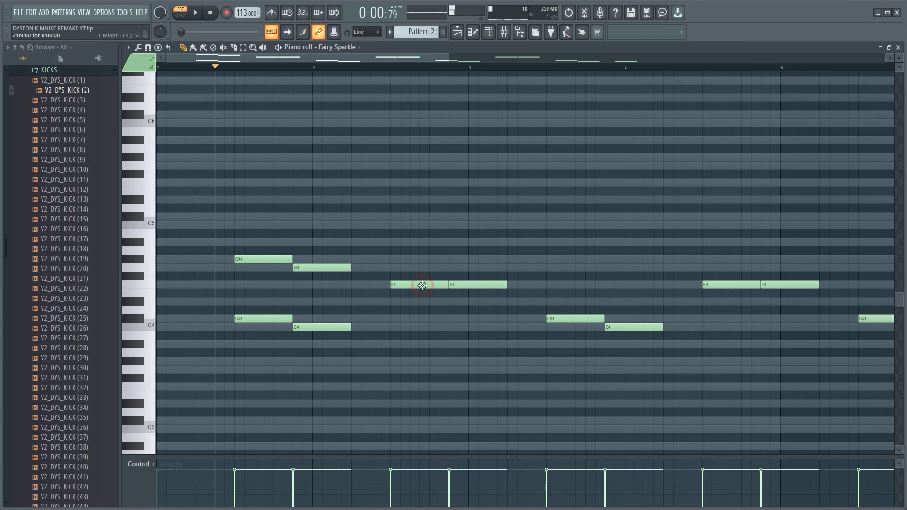
Harmonize the F4 note at step 9 of bar 2, trying G#4 before replacing it with a 6-step C5, and audition it
{"action": "key", "text": "space"}
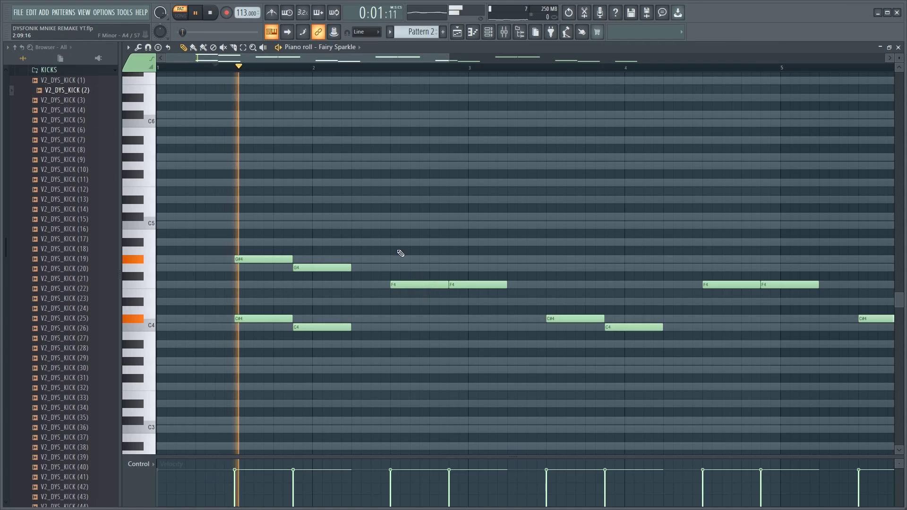
{"action": "left_click", "coordinate": [392, 260]}
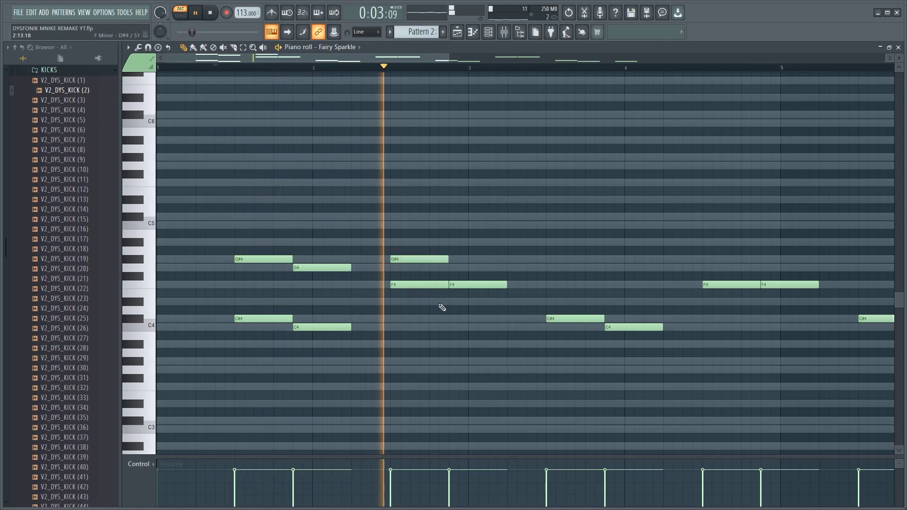
{"action": "key", "text": "space"}
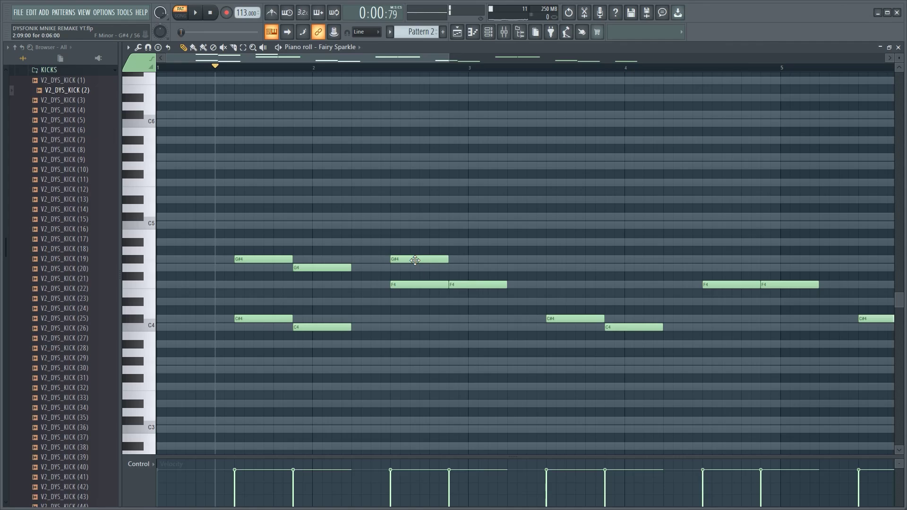
{"action": "left_click", "coordinate": [401, 225]}
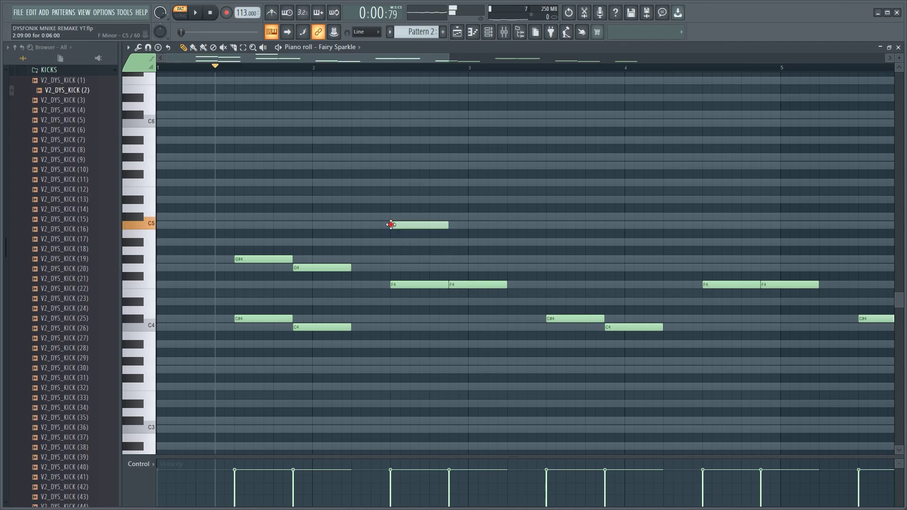
{"action": "key", "text": "space"}
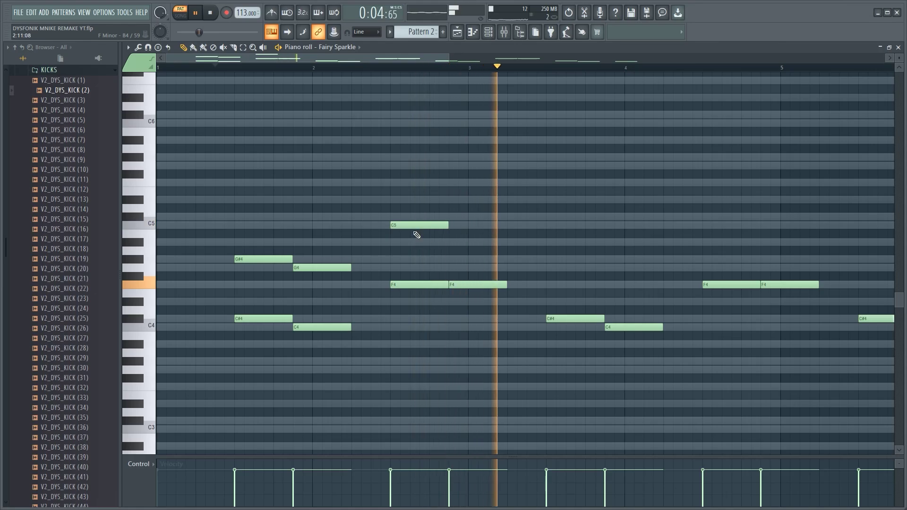
Lower the C5 harmony note in bar 2 to G#4, add a matching G#4 above the second F4, and audition them
{"action": "left_click_drag", "start_coordinate": [416, 226], "coordinate": [415, 260]}
{"action": "key", "text": "space"}
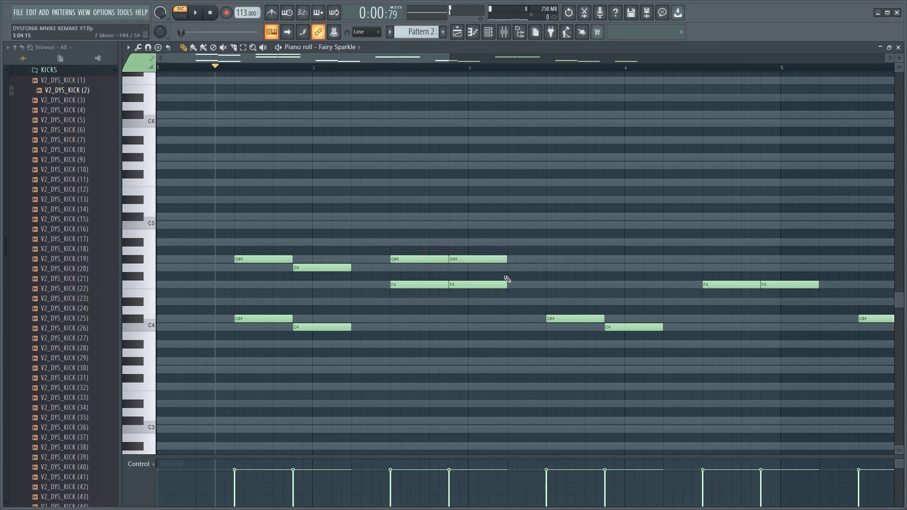
{"action": "key", "text": "space"}
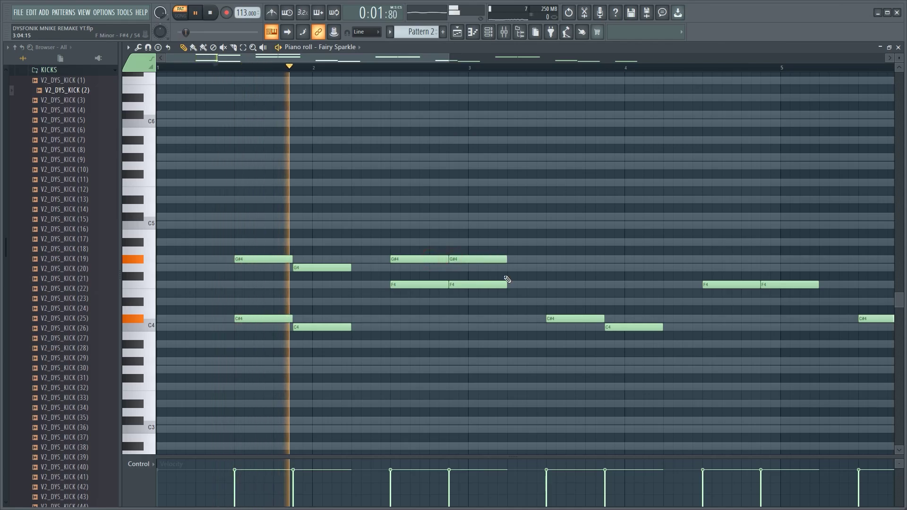
Harmonize bar 3, trying D#4 before settling on F4 above the C#4, add D#4 above the following C4, and audition them
{"action": "left_click", "coordinate": [547, 302]}
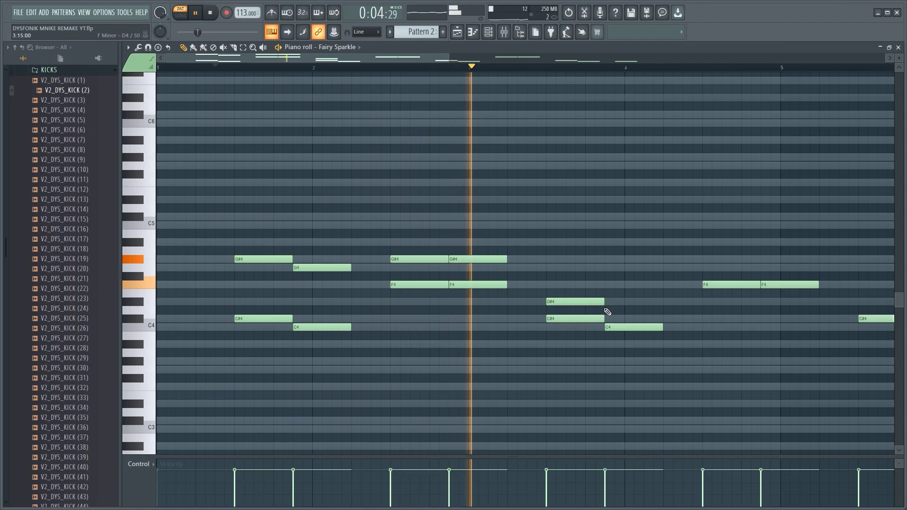
{"action": "key", "text": "space"}
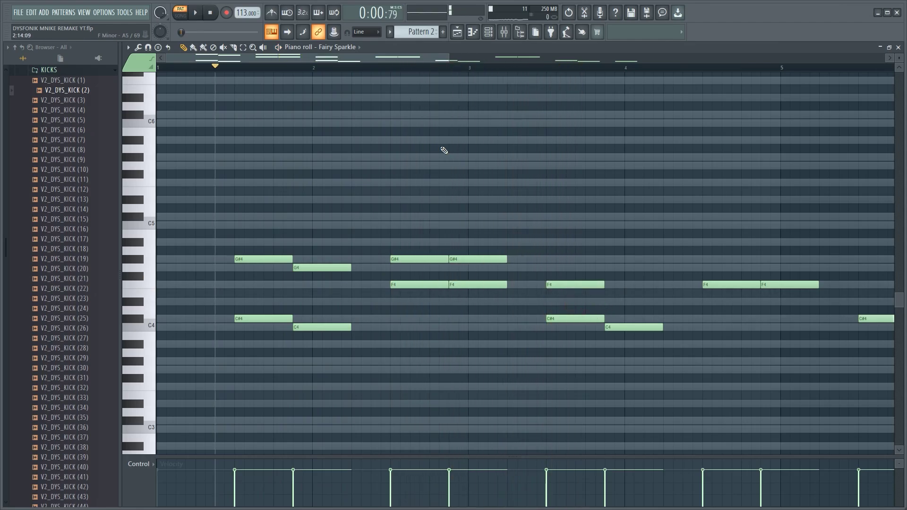
{"action": "key", "text": "space"}
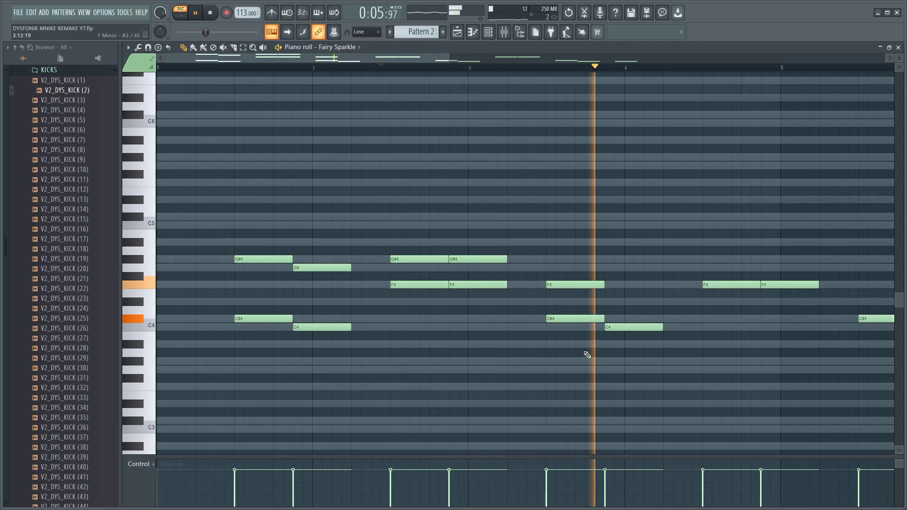
{"action": "key", "text": "space"}
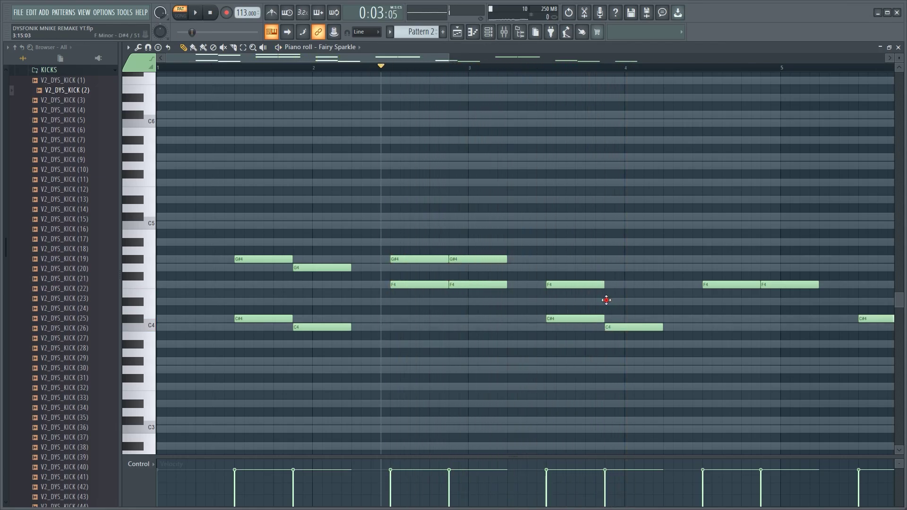
{"action": "key", "text": "space"}
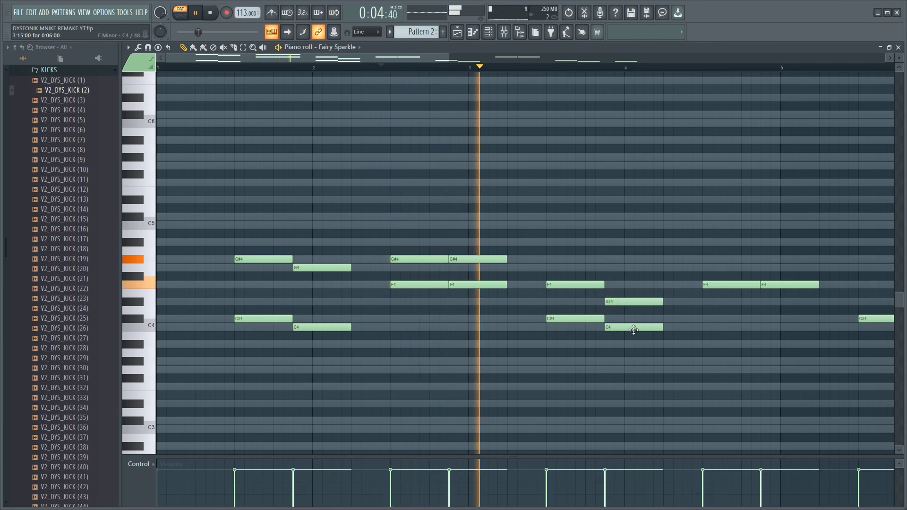
{"action": "key", "text": "space"}
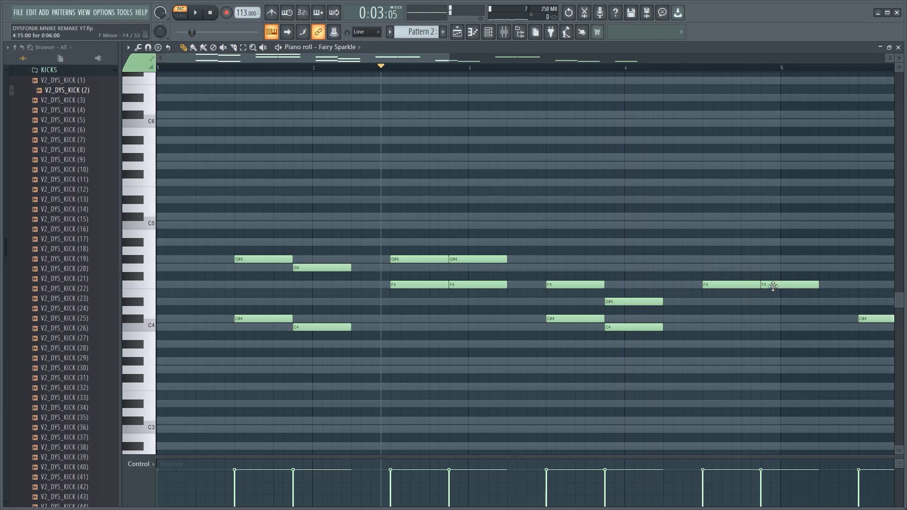
Copy bar 2's two G#4 harmony notes above the F4 notes in bar 4 and add D#4 above the C4 in bar 7
{"action": "left_click_drag", "start_coordinate": [541, 265], "coordinate": [725, 277]}
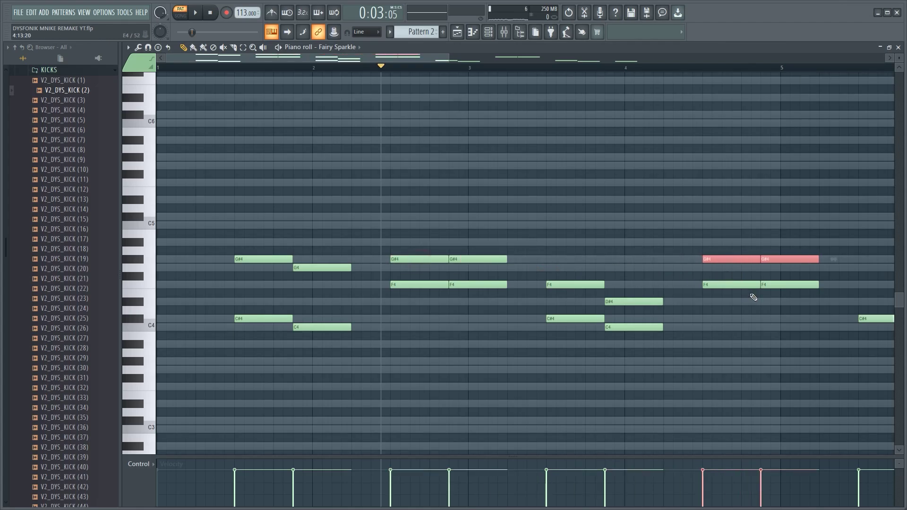
{"action": "key", "text": "space"}
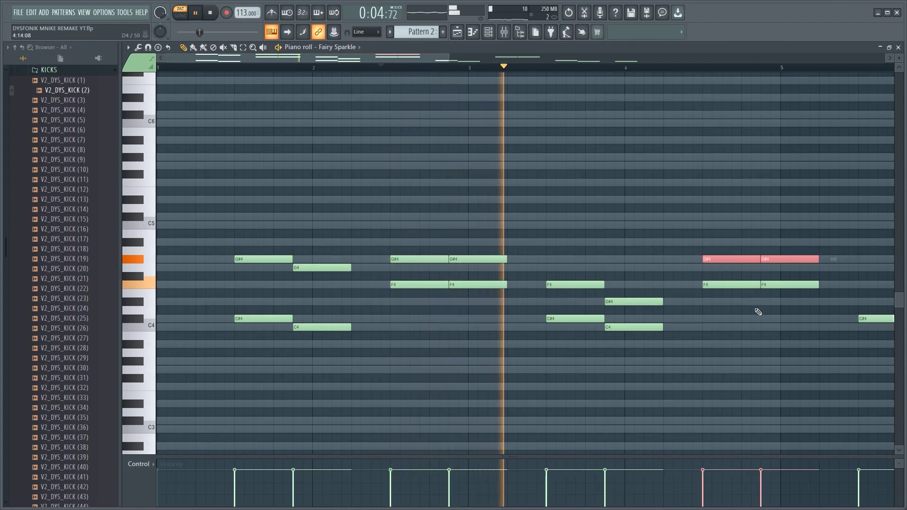
{"action": "scroll", "coordinate": [756, 310], "scroll_direction": "down", "scroll_amount": 3}
{"action": "left_click", "coordinate": [670, 310]}
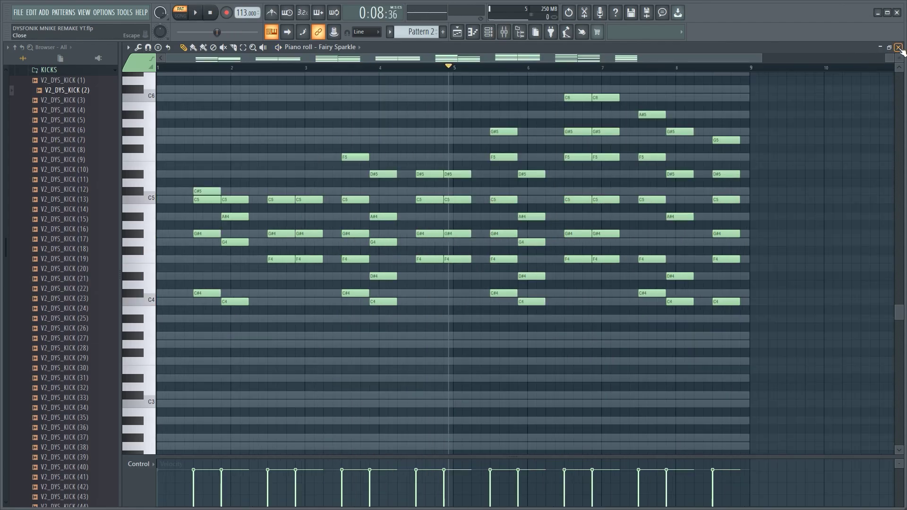
Review the stacked harmony notes across all eight bars of the Fairy Sparkle melody, from C4 up to C6
{"action": "left_click", "coordinate": [898, 48]}
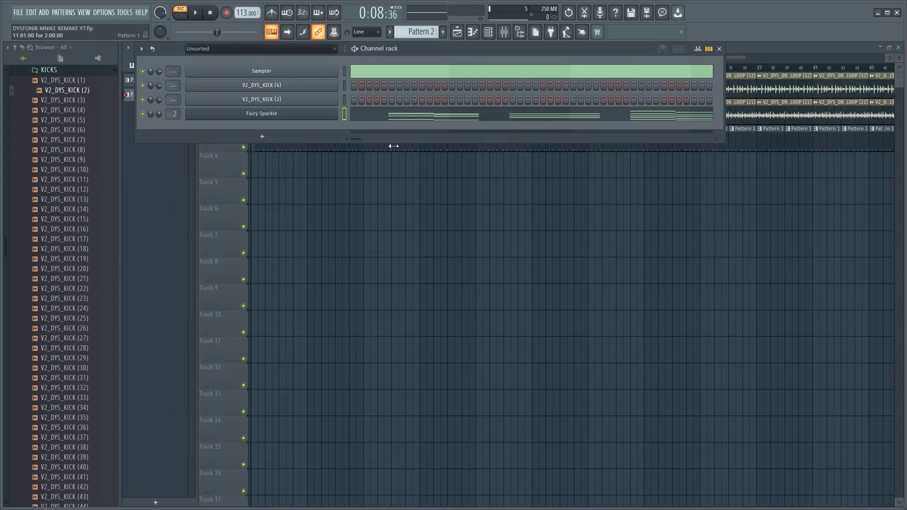
{"action": "left_click", "coordinate": [378, 122]}
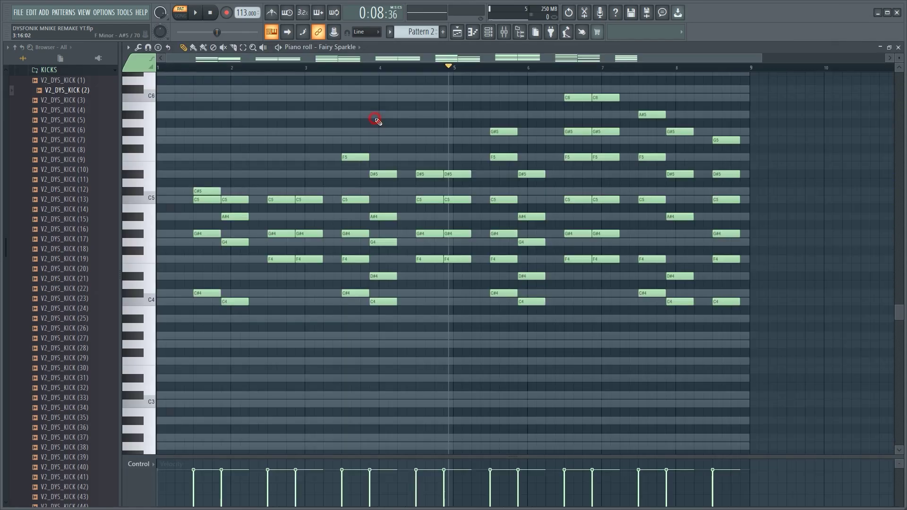
{"action": "scroll", "coordinate": [400, 200], "scroll_direction": "down", "scroll_amount": 4}
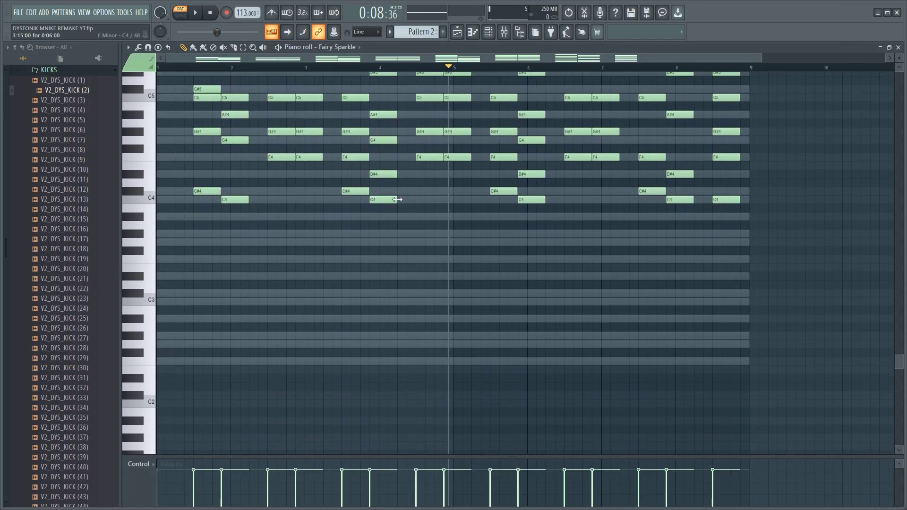
{"action": "scroll", "coordinate": [399, 202], "scroll_direction": "down", "scroll_amount": 1}
{"action": "scroll", "coordinate": [461, 210], "scroll_direction": "up", "scroll_amount": 3}
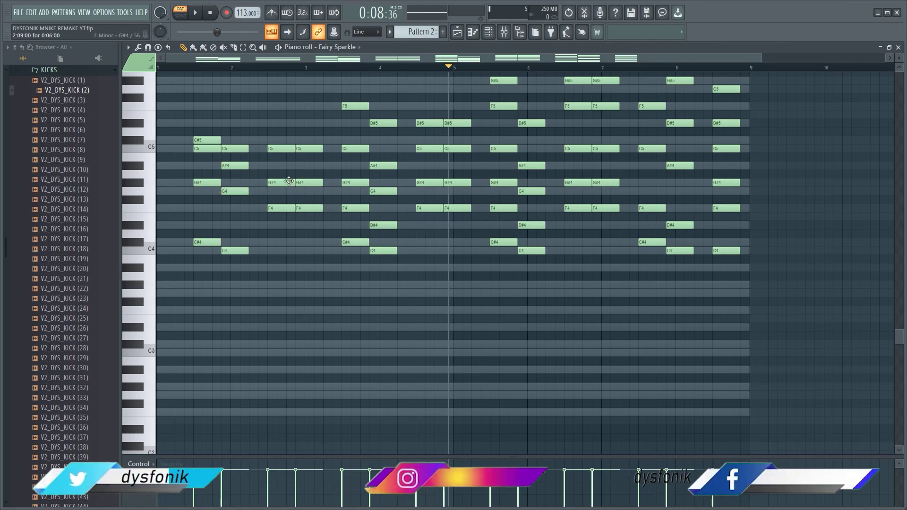
{"action": "scroll", "coordinate": [290, 179], "scroll_direction": "up", "scroll_amount": 1}
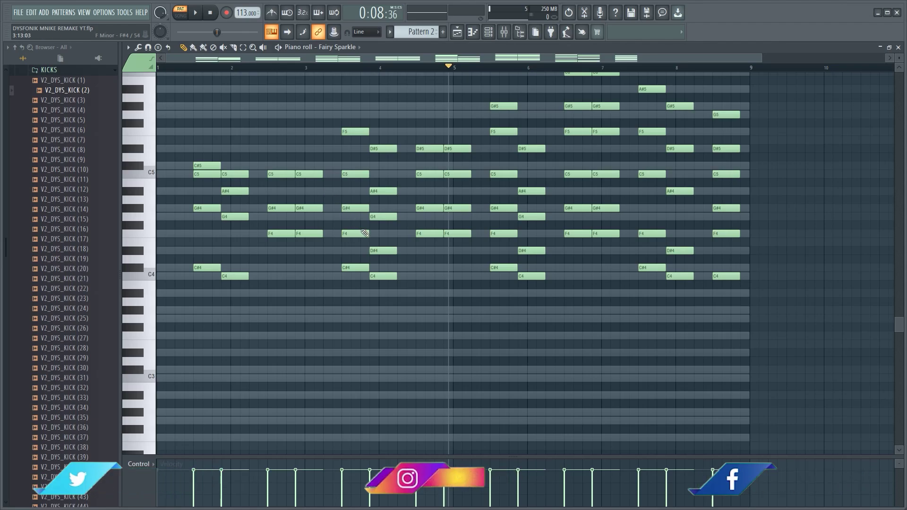
{"action": "scroll", "coordinate": [390, 257], "scroll_direction": "up", "scroll_amount": 2}
{"action": "scroll", "coordinate": [393, 265], "scroll_direction": "down", "scroll_amount": 2}
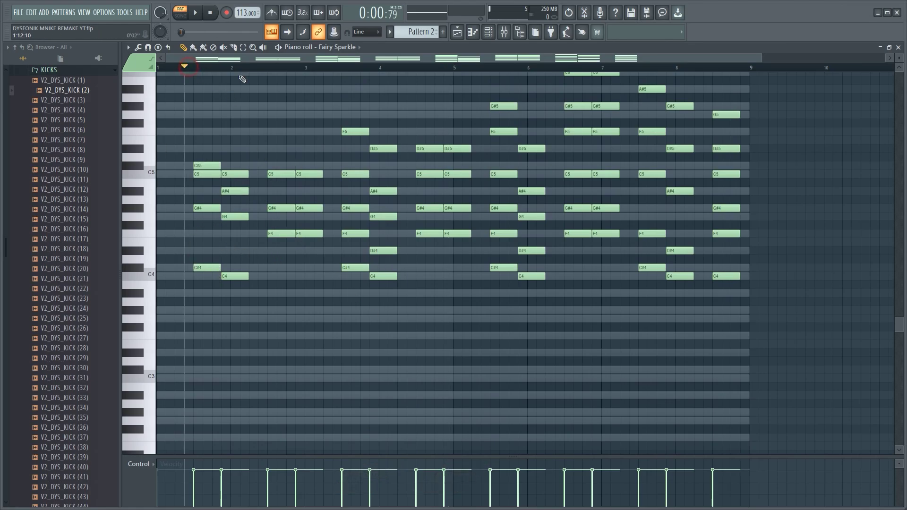
{"action": "scroll", "coordinate": [311, 199], "scroll_direction": "up", "scroll_amount": 1}
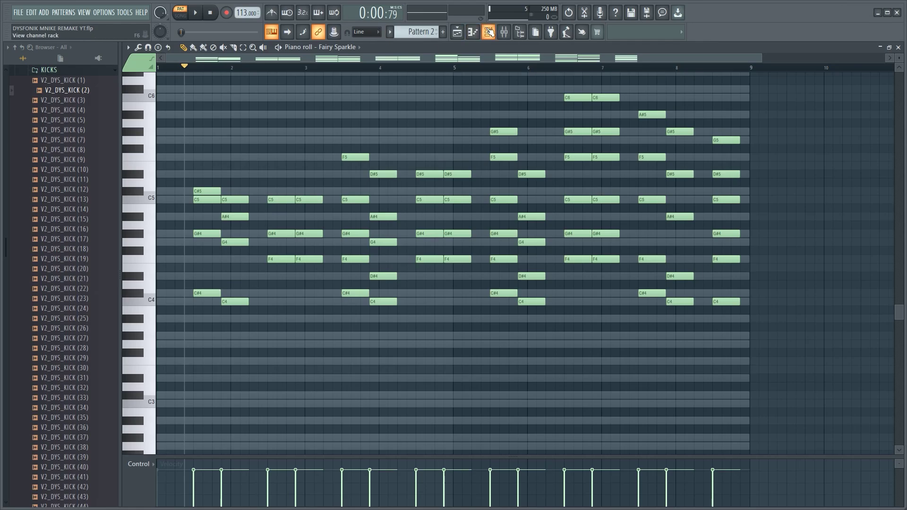
Play back the fully harmonized Fairy Sparkle melody in Pattern 2, then stop playback
{"action": "left_click", "coordinate": [489, 32]}
{"action": "key", "text": "space"}
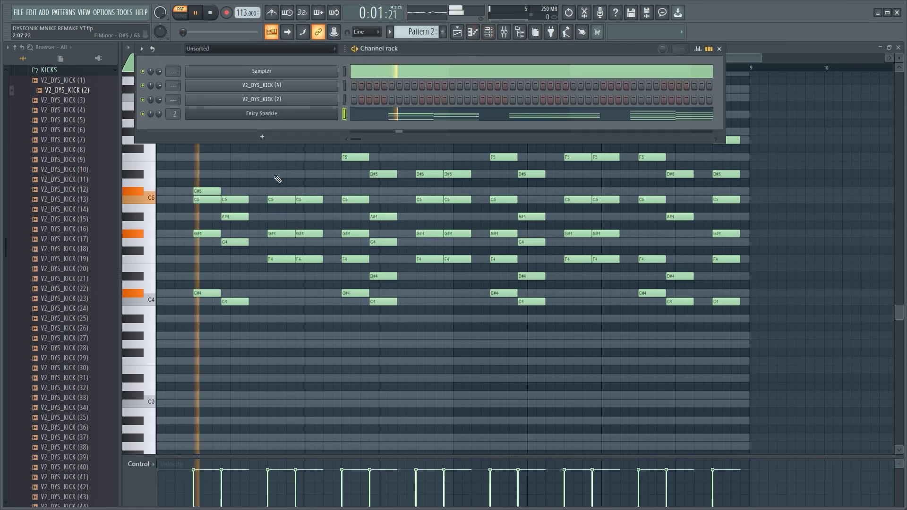
{"action": "left_click", "coordinate": [719, 48]}
{"action": "left_click", "coordinate": [898, 48]}
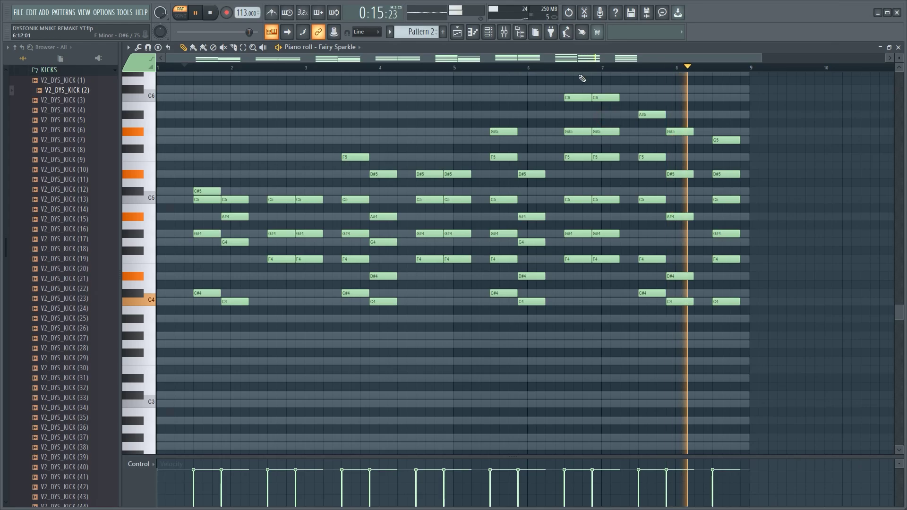
{"action": "key", "text": "space"}
Place an eight-bar Pattern 2 clip at bar 1 of Track 4 in the playlist
{"action": "left_click", "coordinate": [456, 32]}
{"action": "left_click_drag", "start_coordinate": [331, 193], "coordinate": [371, 189]}
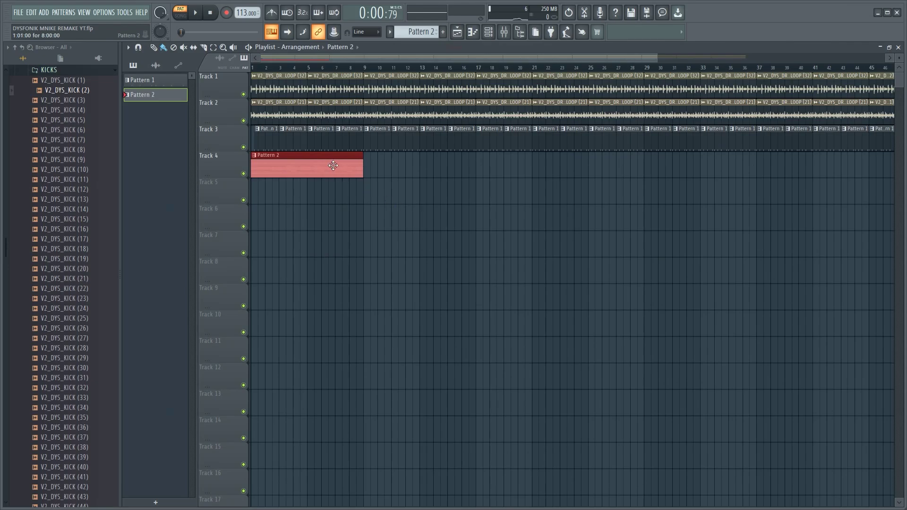
{"action": "right_click", "coordinate": [384, 226]}
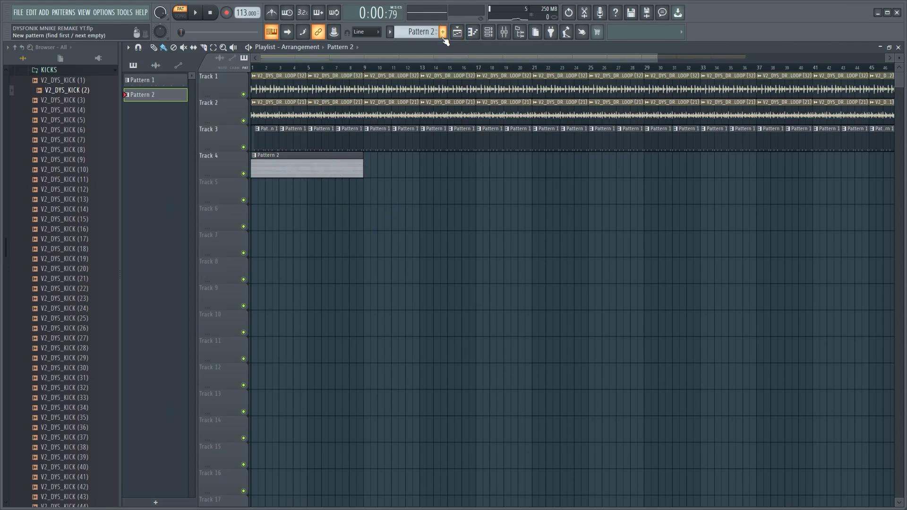
Create Pattern 3 and place it as an eight-bar clip at bar 1 of Track 5, directly below Pattern 2
{"action": "left_click", "coordinate": [443, 32]}
{"action": "left_click", "coordinate": [454, 44]}
{"action": "left_click", "coordinate": [314, 198]}
{"action": "left_click_drag", "start_coordinate": [315, 198], "coordinate": [212, 202]}
{"action": "left_click_drag", "start_coordinate": [265, 194], "coordinate": [363, 195]}
{"action": "left_click", "coordinate": [350, 165]}
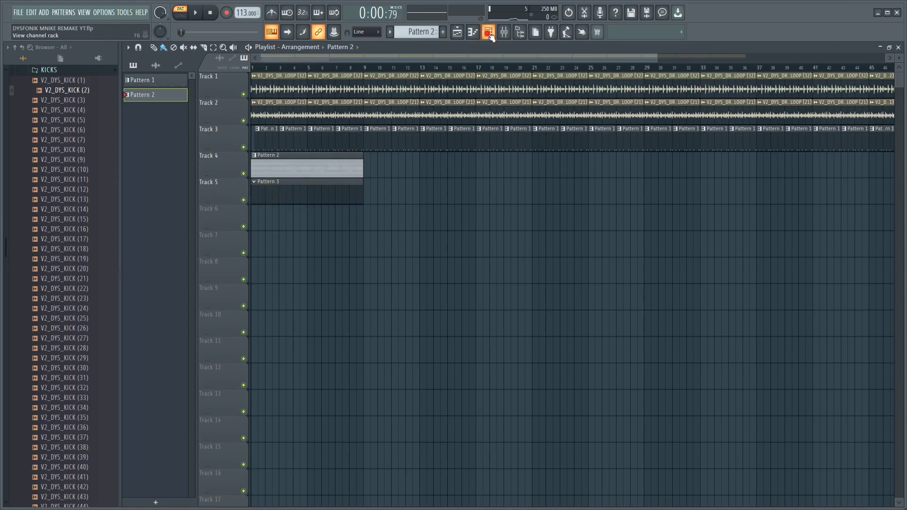
Copy the Sampler channel's notes from Pattern 2 and paste them into the Sampler channel of Pattern 3
{"action": "left_click", "coordinate": [488, 33]}
{"action": "left_click", "coordinate": [341, 75]}
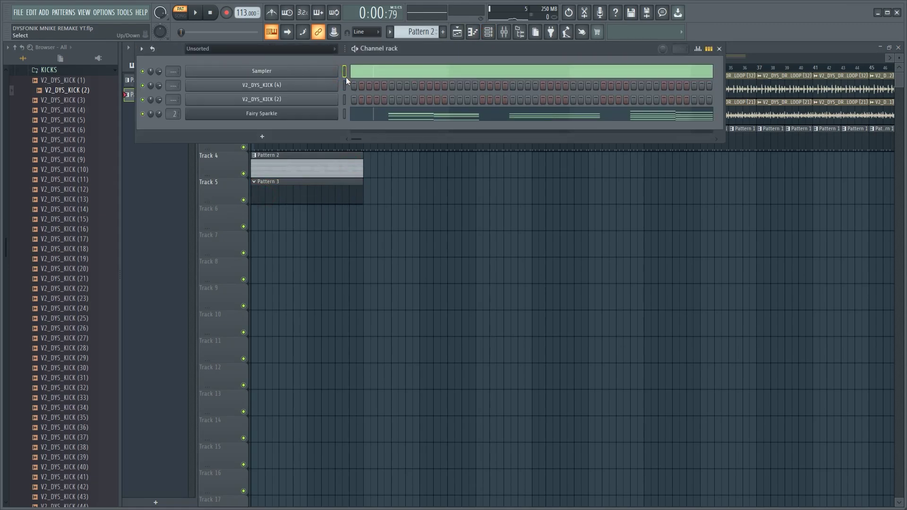
{"action": "left_click", "coordinate": [342, 195]}
{"action": "left_click", "coordinate": [488, 32]}
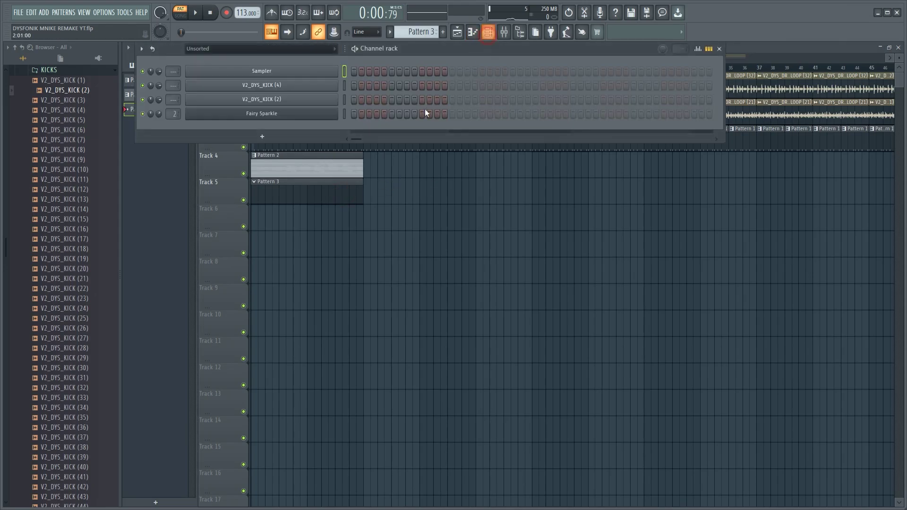
{"action": "key", "text": "ctrl+v"}
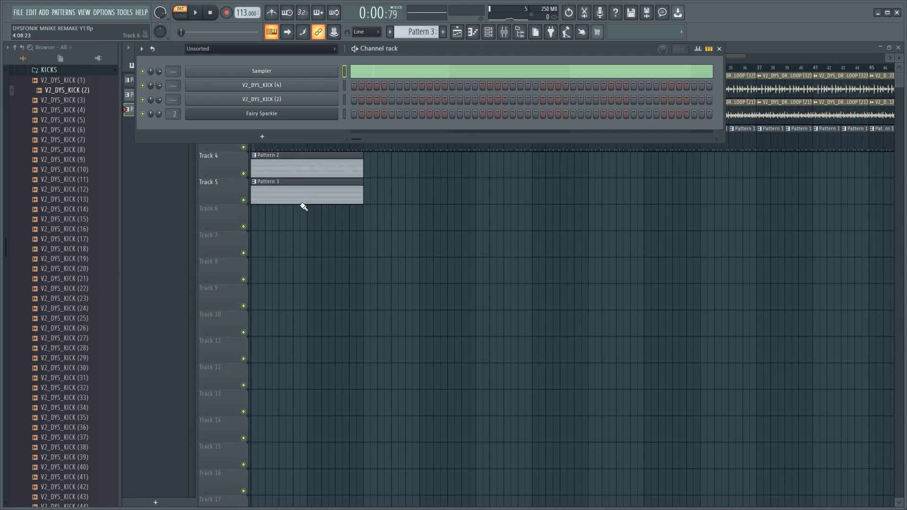
Return to Pattern 2 and remove the Sampler channel's notes, leaving only the Fairy Sparkle part
{"action": "left_click", "coordinate": [299, 188]}
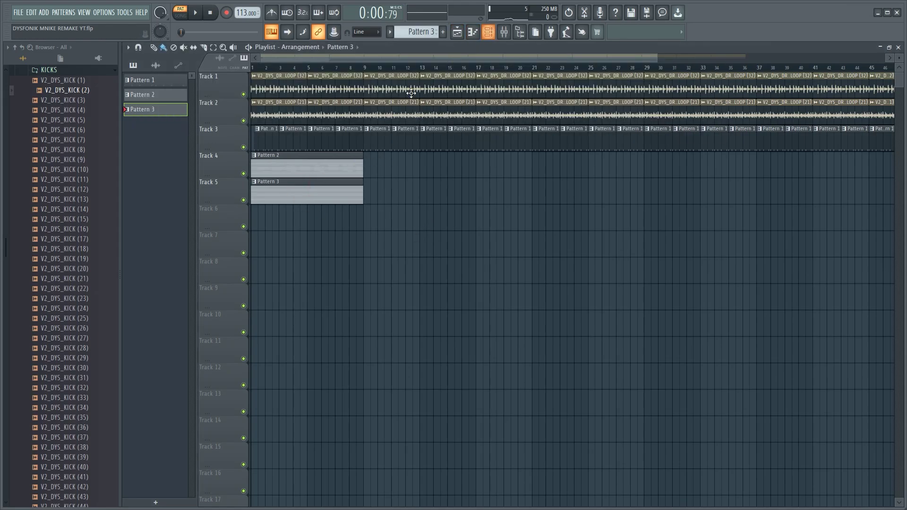
{"action": "left_click", "coordinate": [343, 155]}
{"action": "left_click", "coordinate": [490, 32]}
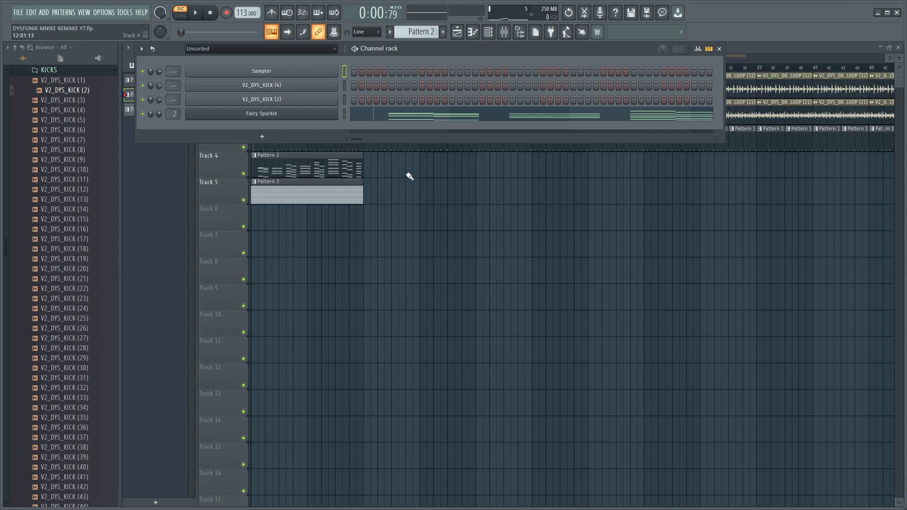
{"action": "key", "text": "F6"}
Select the Pattern 2 and Pattern 3 clips on Tracks 4 and 5 and duplicate them three times, through bar 32
{"action": "scroll", "coordinate": [389, 62], "scroll_direction": "down", "scroll_amount": 4}
{"action": "left_click_drag", "start_coordinate": [391, 228], "coordinate": [253, 154]}
{"action": "key", "text": "ctrl+b"}
{"action": "key", "text": "ctrl+b"}
{"action": "key", "text": "ctrl+b"}
{"action": "left_click", "coordinate": [424, 260]}
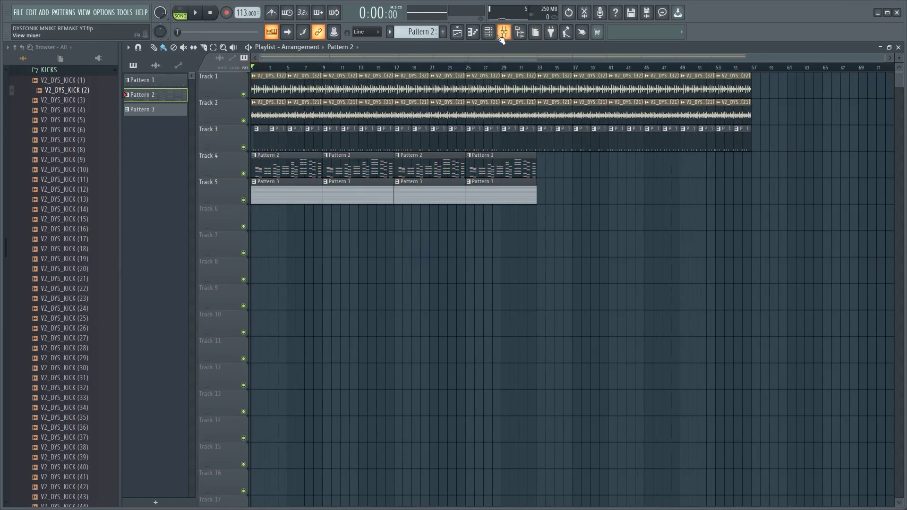
Switch to Pattern 3 and add a reFX Nexus instrument channel
{"action": "left_click", "coordinate": [301, 195]}
{"action": "left_click", "coordinate": [488, 31]}
{"action": "left_click", "coordinate": [291, 133]}
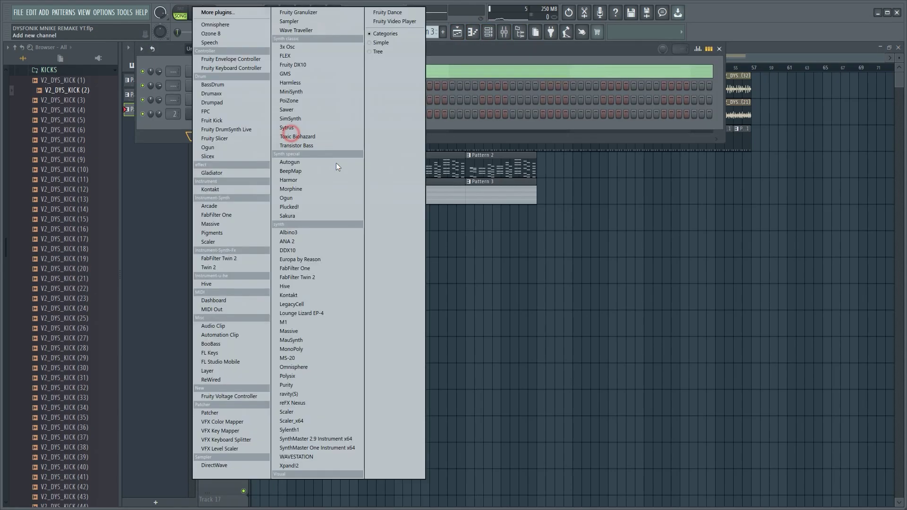
{"action": "left_click", "coordinate": [315, 403]}
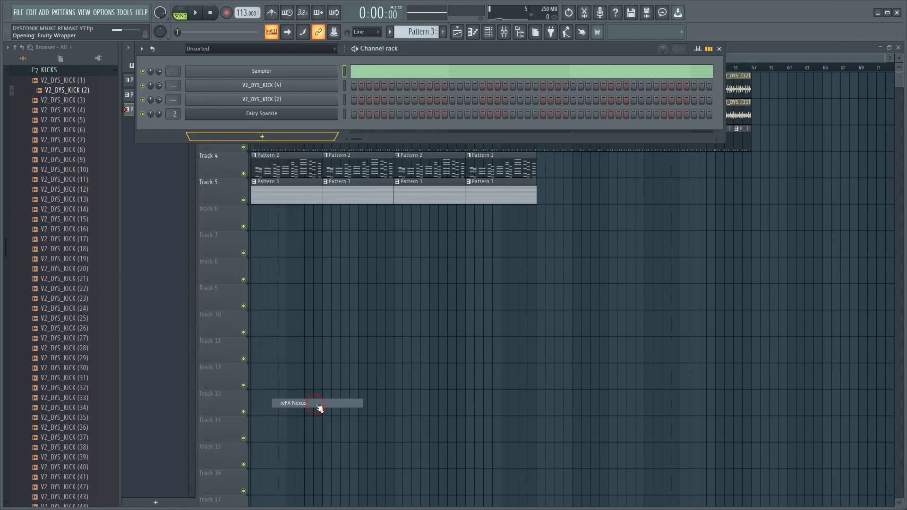
Audition Epic Pads presets in Nexus, trying PD Calm down and PD Phasorpulse before loading PD Synopse 1
{"action": "left_click", "coordinate": [205, 178]}
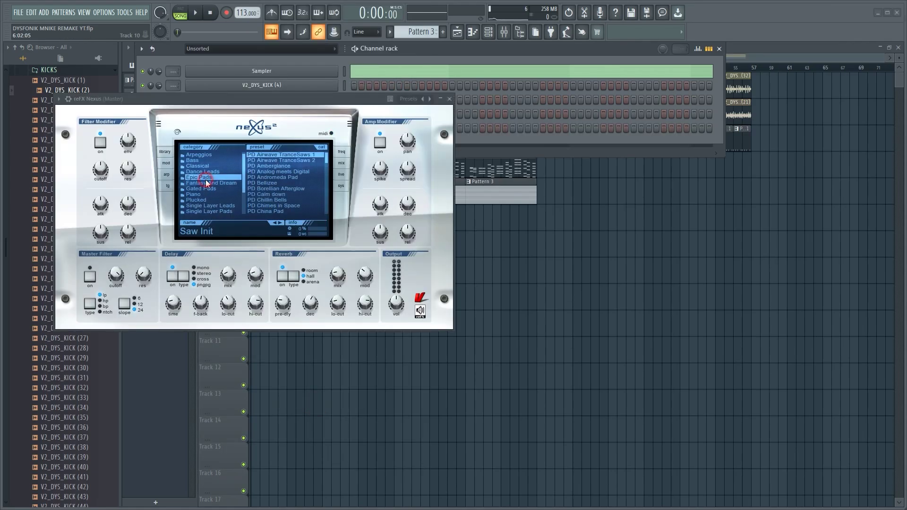
{"action": "left_click", "coordinate": [293, 193]}
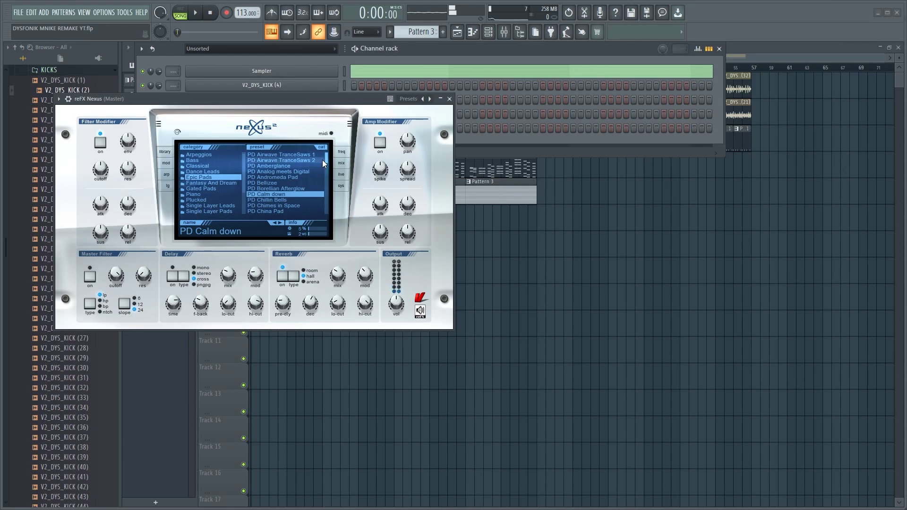
{"action": "scroll", "coordinate": [317, 168], "scroll_direction": "down", "scroll_amount": 10}
{"action": "left_click", "coordinate": [303, 194]}
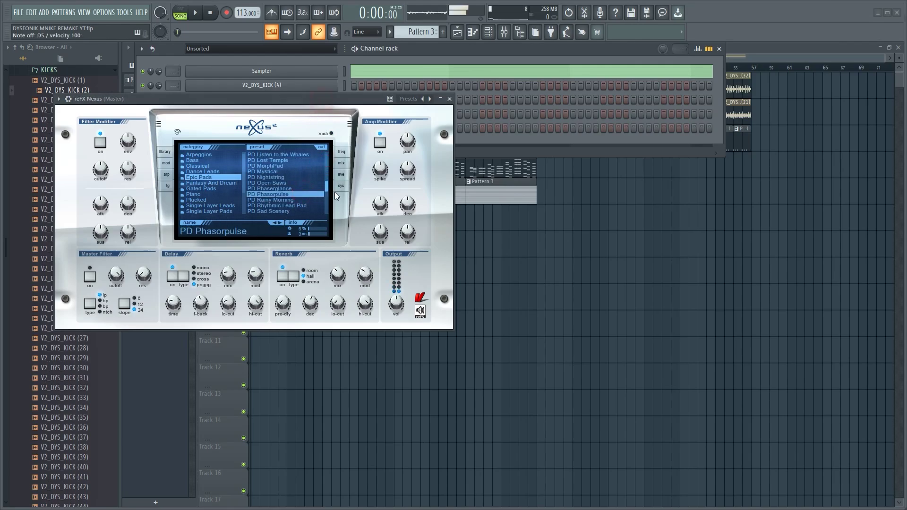
{"action": "scroll", "coordinate": [293, 204], "scroll_direction": "down", "scroll_amount": 5}
{"action": "left_click", "coordinate": [293, 202]}
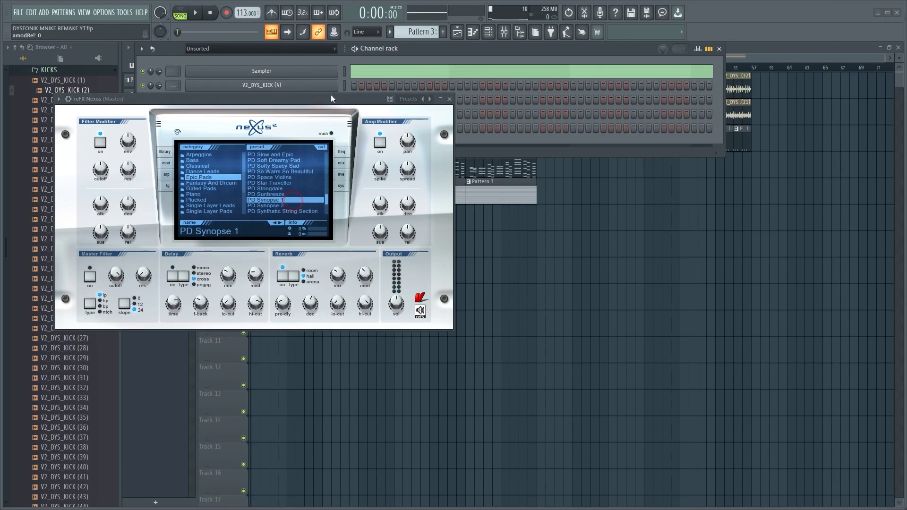
Audition the Epic Pads preset PD Wavepad in Nexus, then load and play PD So Warm So Beautiful
{"action": "left_click_drag", "start_coordinate": [326, 200], "coordinate": [329, 211]}
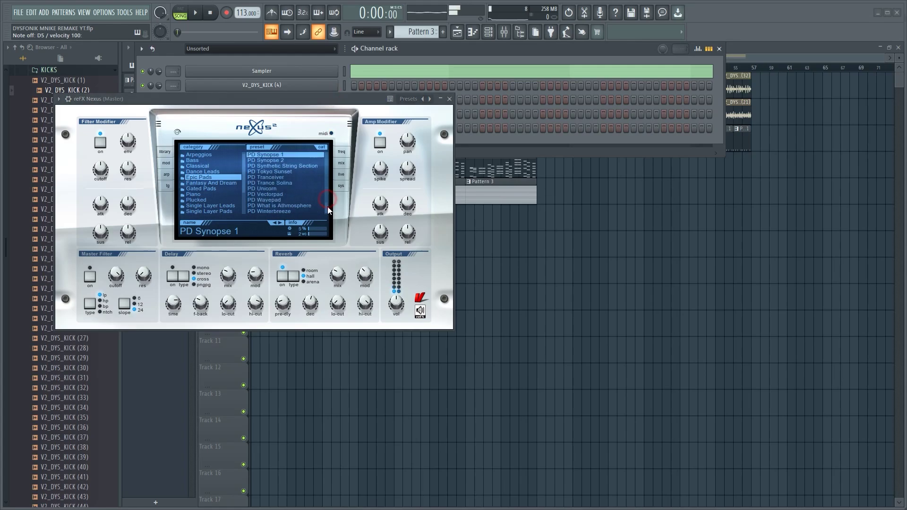
{"action": "left_click", "coordinate": [303, 200]}
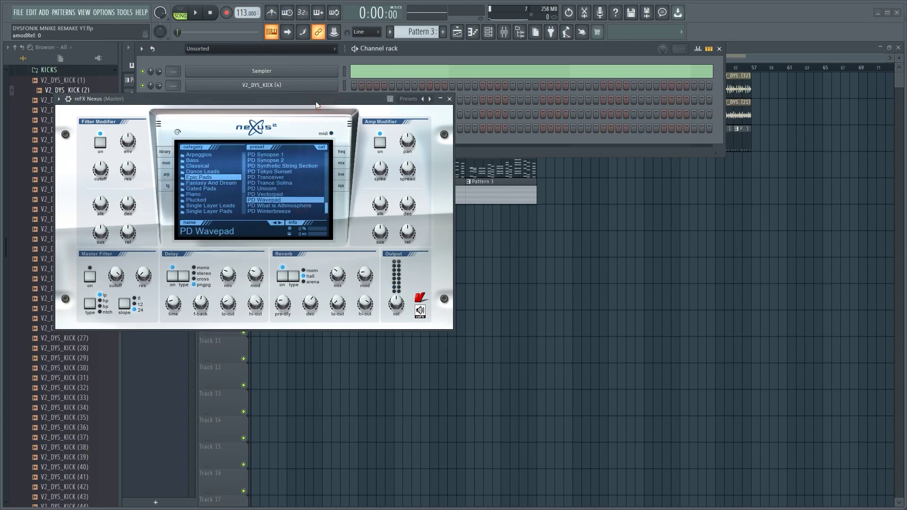
{"action": "key", "text": "x"}
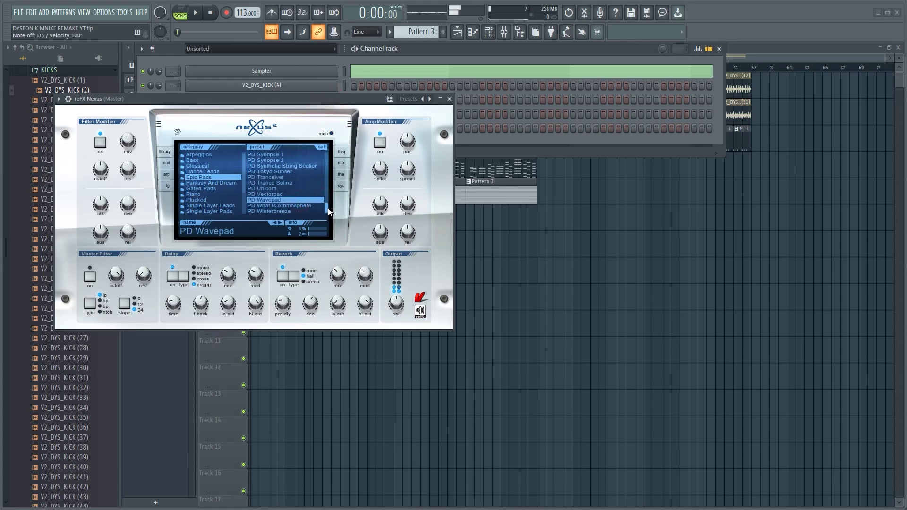
{"action": "scroll", "coordinate": [327, 204], "scroll_direction": "up", "scroll_amount": 3}
{"action": "left_click", "coordinate": [290, 177]}
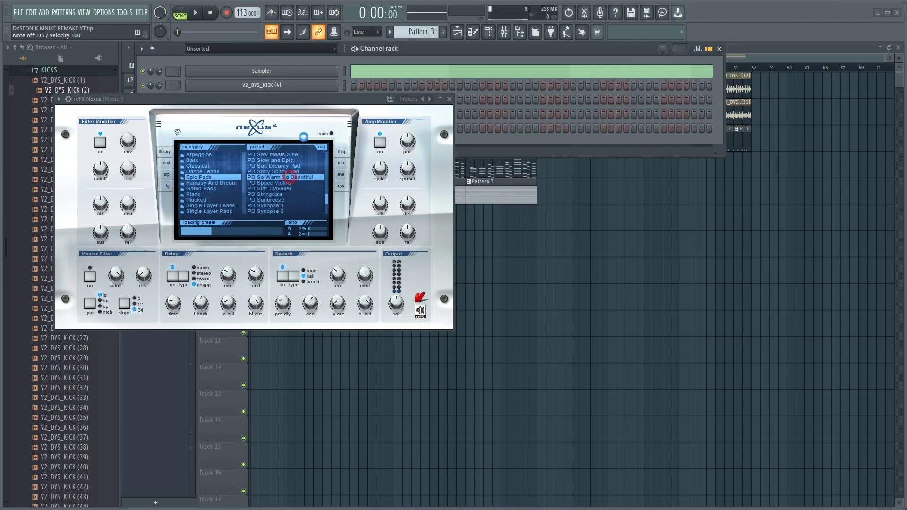
{"action": "mouse_move", "coordinate": [139, 173]}
{"action": "mouse_move", "coordinate": [109, 170]}
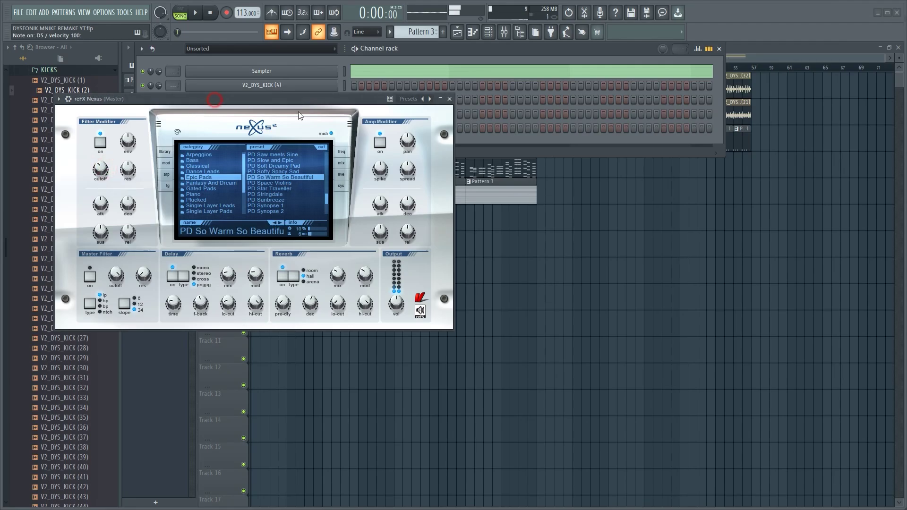
Route the reFX Nexus channel to free mixer track 3
{"action": "left_click", "coordinate": [68, 99]}
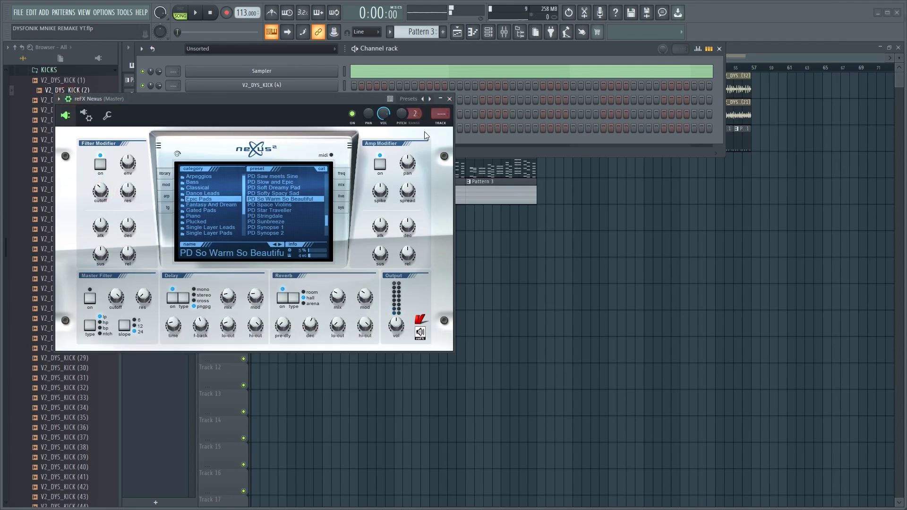
{"action": "left_click", "coordinate": [440, 122]}
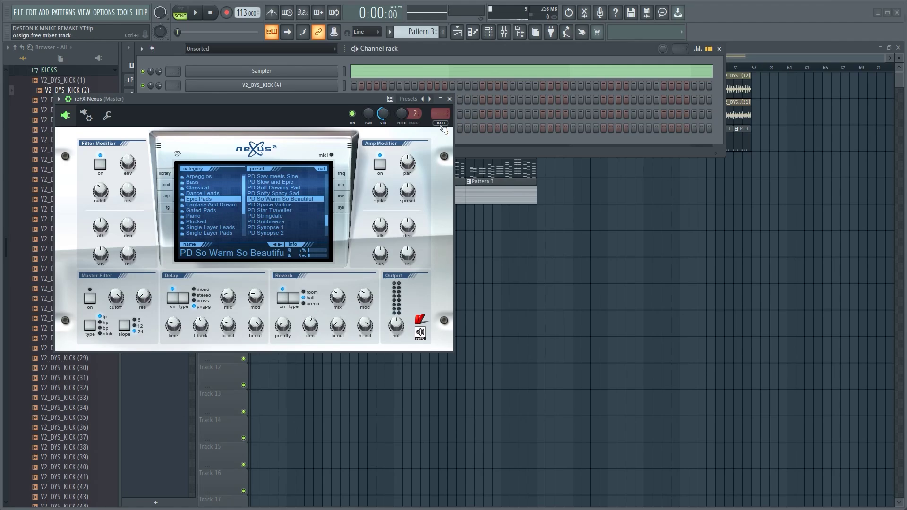
{"action": "left_click", "coordinate": [863, 102]}
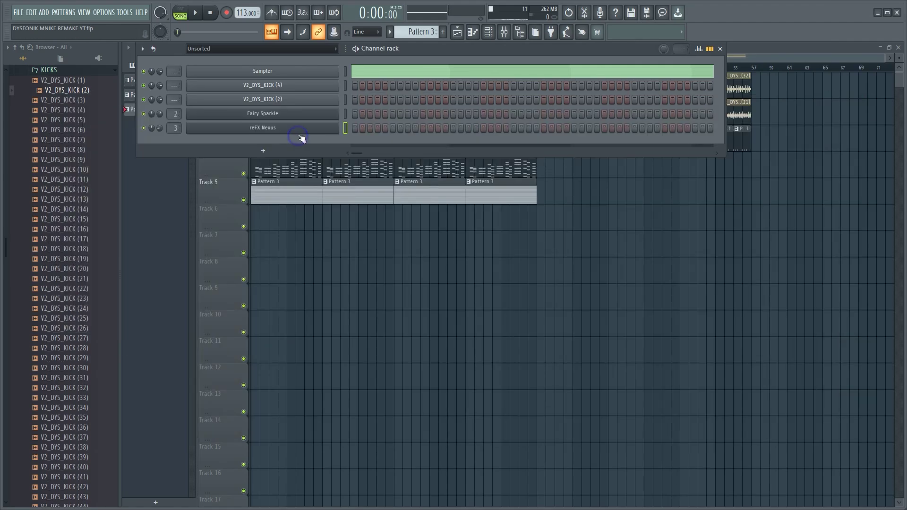
Place a single F4 note from bar 1 in the Nexus piano roll and extend it to four bars
{"action": "right_click", "coordinate": [299, 130]}
{"action": "left_click", "coordinate": [349, 127]}
{"action": "scroll", "coordinate": [336, 249], "scroll_direction": "down", "scroll_amount": 2}
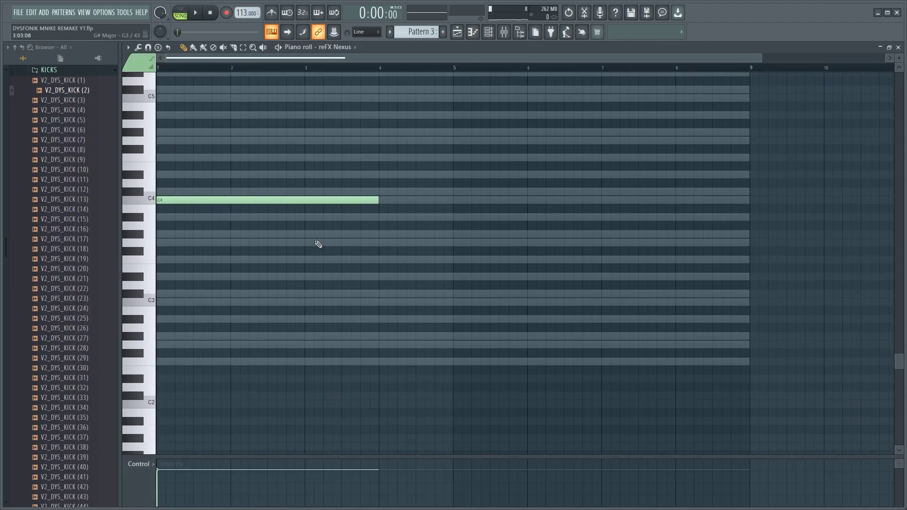
{"action": "left_click_drag", "start_coordinate": [299, 201], "coordinate": [191, 257]}
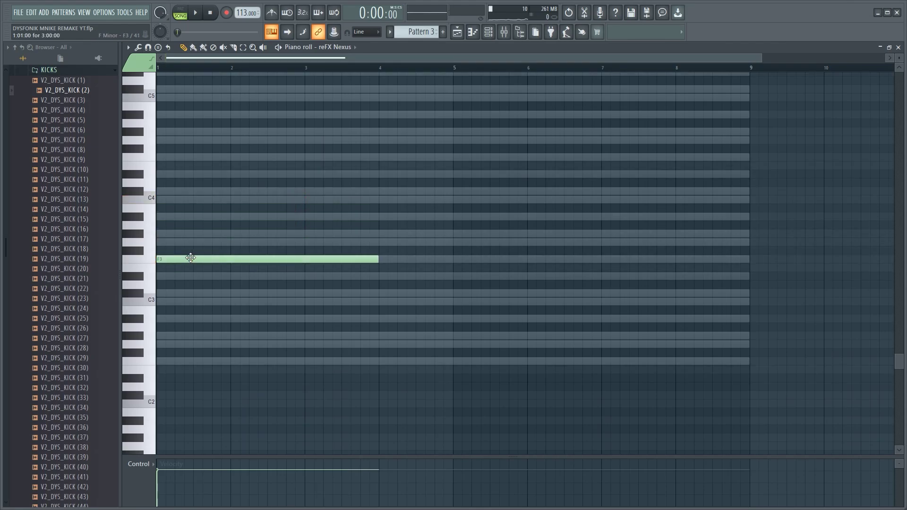
{"action": "left_click_drag", "start_coordinate": [302, 299], "coordinate": [198, 247]}
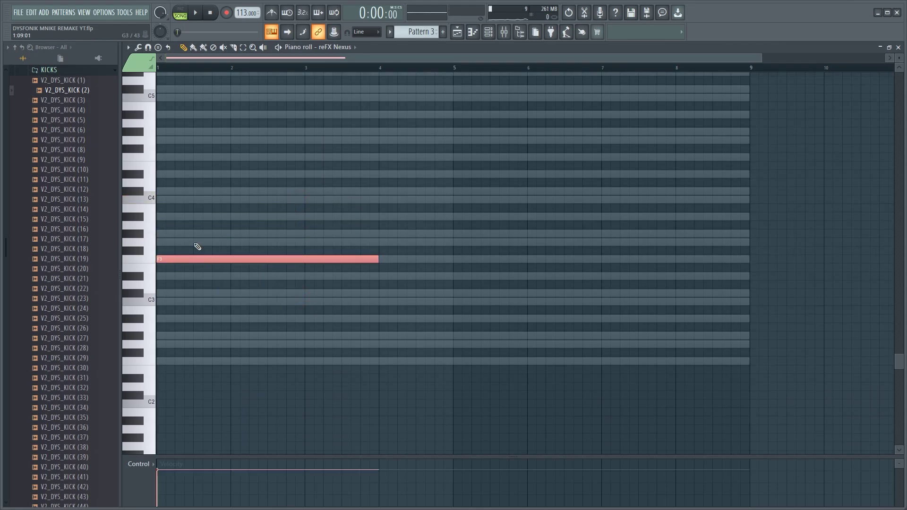
{"action": "key", "text": "ctrl+Up"}
{"action": "key", "text": "space"}
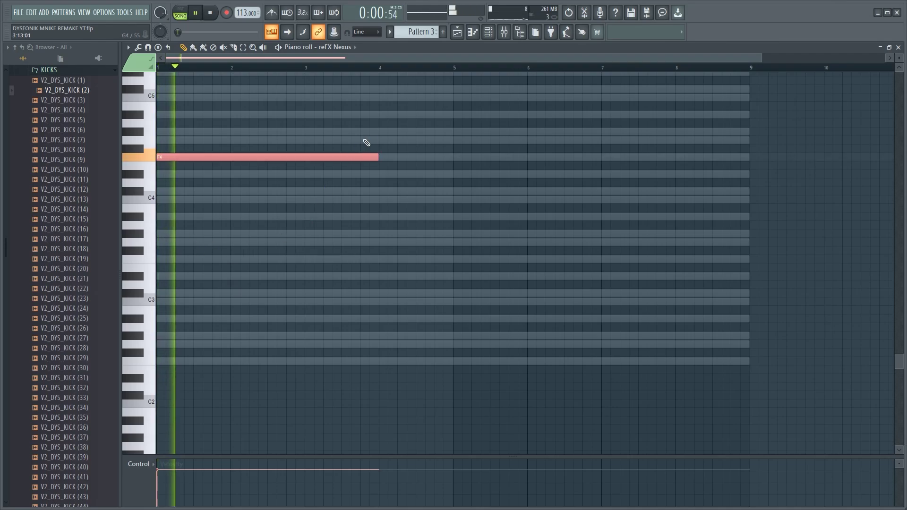
{"action": "key", "text": "space"}
{"action": "left_click_drag", "start_coordinate": [378, 155], "coordinate": [453, 156]}
{"action": "key", "text": "space"}
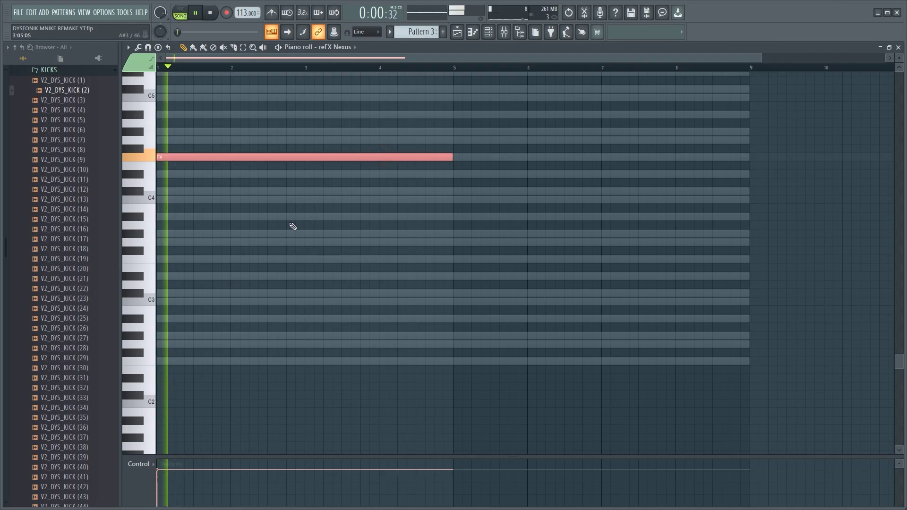
Add a four-bar C5 note above F4, comparing it with A#4 in pattern playback before settling on C5
{"action": "scroll", "coordinate": [234, 224], "scroll_direction": "up", "scroll_amount": 2}
{"action": "scroll", "coordinate": [187, 189], "scroll_direction": "up", "scroll_amount": 4}
{"action": "key", "text": "space"}
{"action": "left_click", "coordinate": [164, 178]}
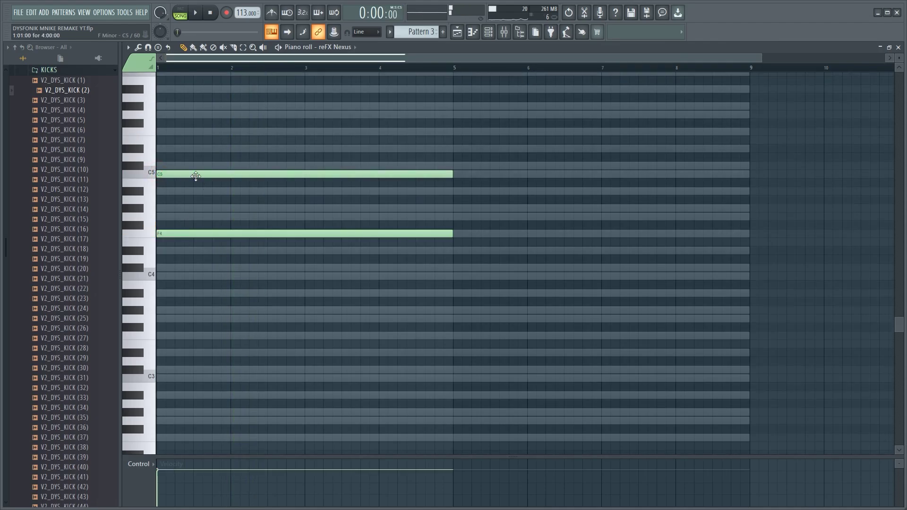
{"action": "left_click_drag", "start_coordinate": [195, 176], "coordinate": [196, 200]}
{"action": "key", "text": "space"}
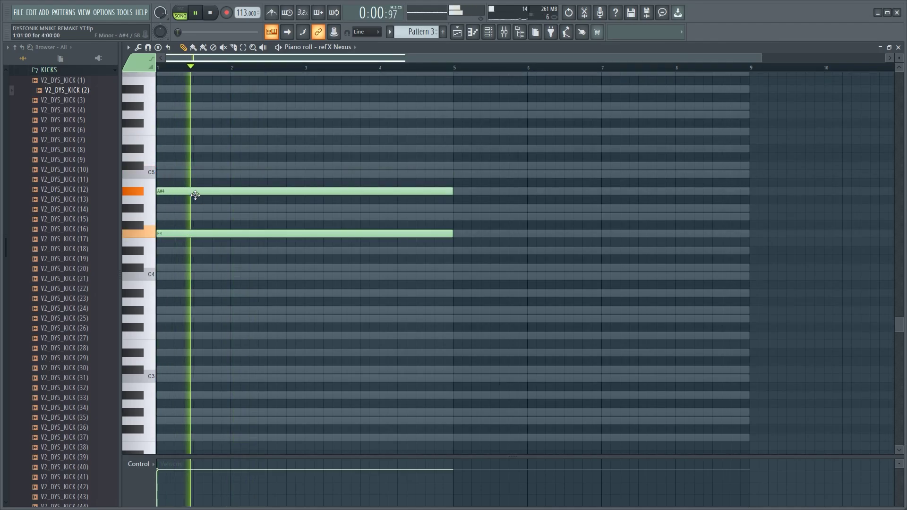
{"action": "key", "text": "space"}
{"action": "left_click", "coordinate": [188, 16]}
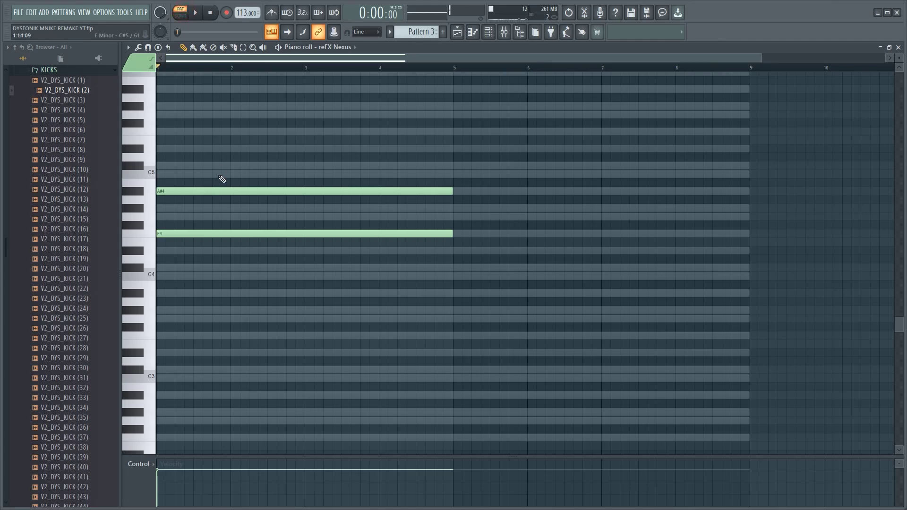
{"action": "key", "text": "space"}
{"action": "key", "text": "space"}
{"action": "left_click_drag", "start_coordinate": [216, 190], "coordinate": [213, 174]}
{"action": "key", "text": "space"}
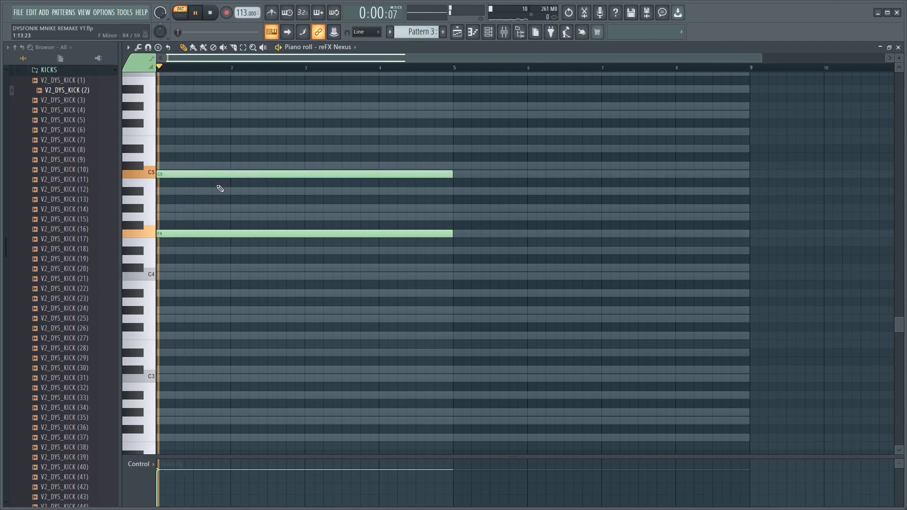
Add a four-bar F5 note on top of the Nexus chord and play the pattern
{"action": "scroll", "coordinate": [219, 184], "scroll_direction": "up", "scroll_amount": 1}
{"action": "key", "text": "space"}
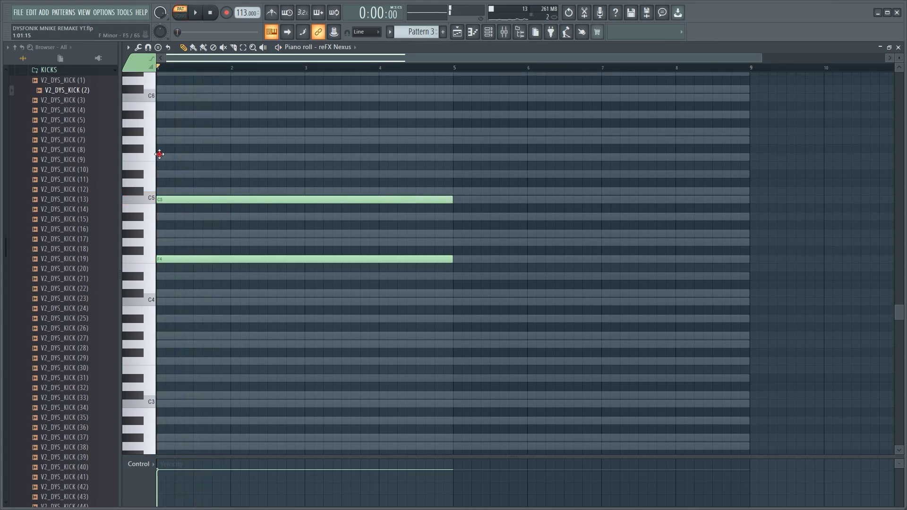
{"action": "left_click", "coordinate": [160, 157]}
{"action": "key", "text": "space"}
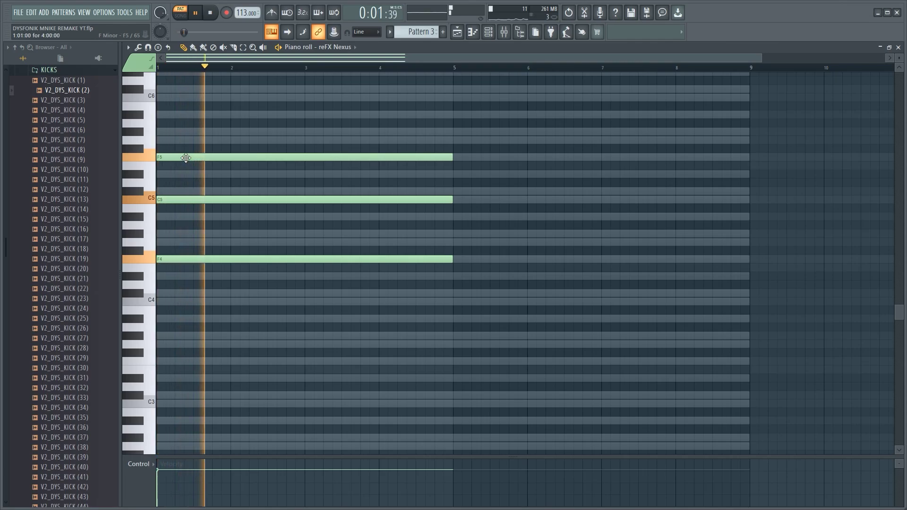
{"action": "key", "text": "space"}
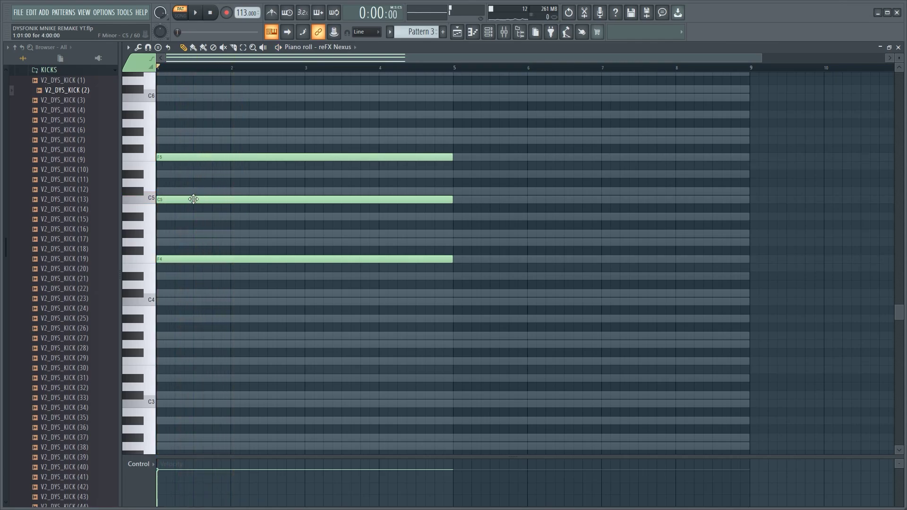
Try the chord's middle note at A#4, return it to C5 and play the chord
{"action": "mouse_move", "coordinate": [193, 197]}
{"action": "left_mouse_down"}
{"action": "mouse_move", "coordinate": [192, 222]}
{"action": "mouse_move", "coordinate": [193, 214]}
{"action": "left_mouse_up"}
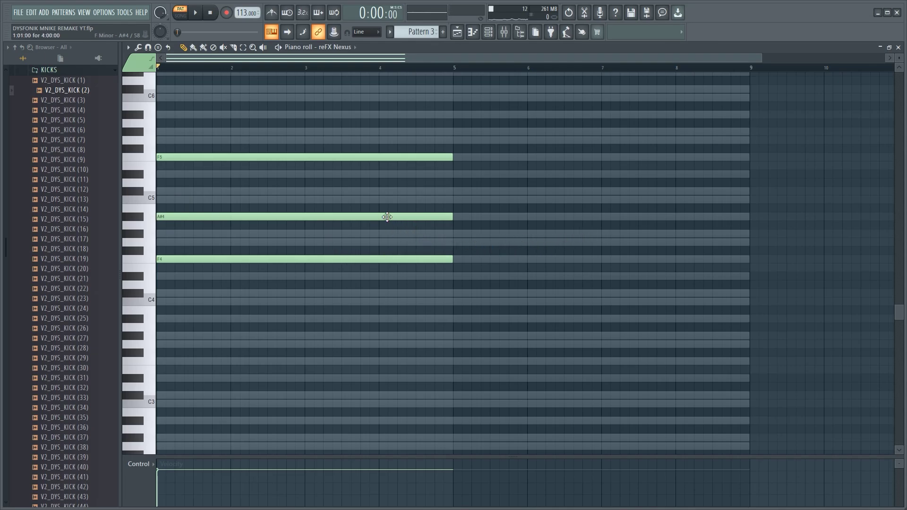
{"action": "left_click_drag", "start_coordinate": [386, 216], "coordinate": [381, 199]}
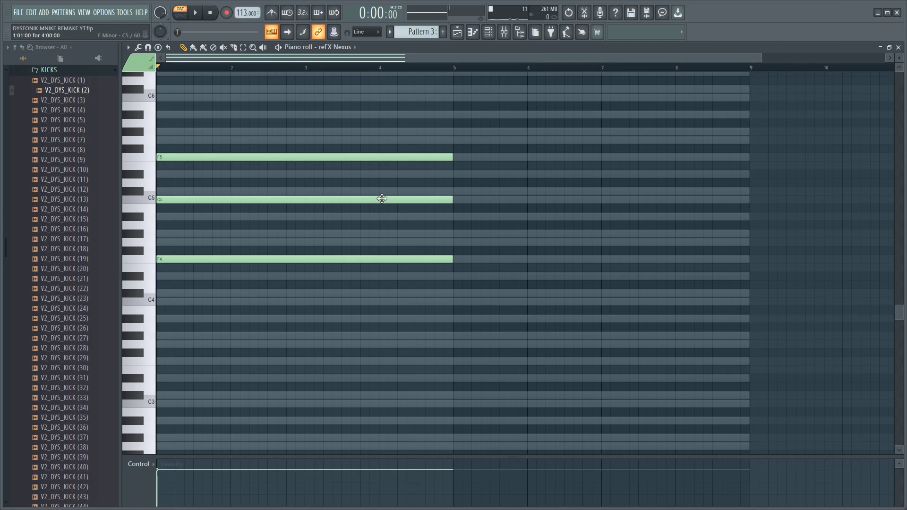
{"action": "key", "text": "space"}
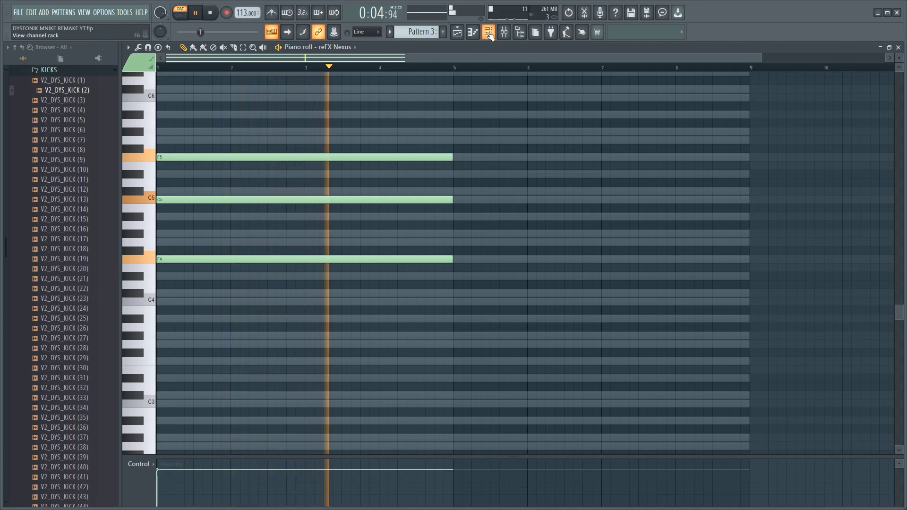
In the playlist, trim the Track 5 Pattern 3 clips to four bars and duplicate them to fill through bar 32
{"action": "left_click", "coordinate": [458, 33]}
{"action": "left_click", "coordinate": [458, 32]}
{"action": "key", "text": "space"}
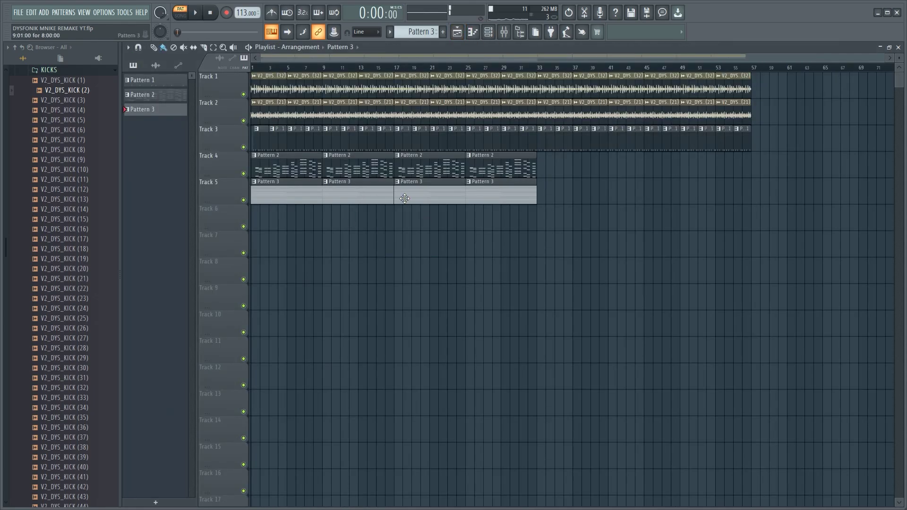
{"action": "left_click_drag", "start_coordinate": [574, 228], "coordinate": [313, 197]}
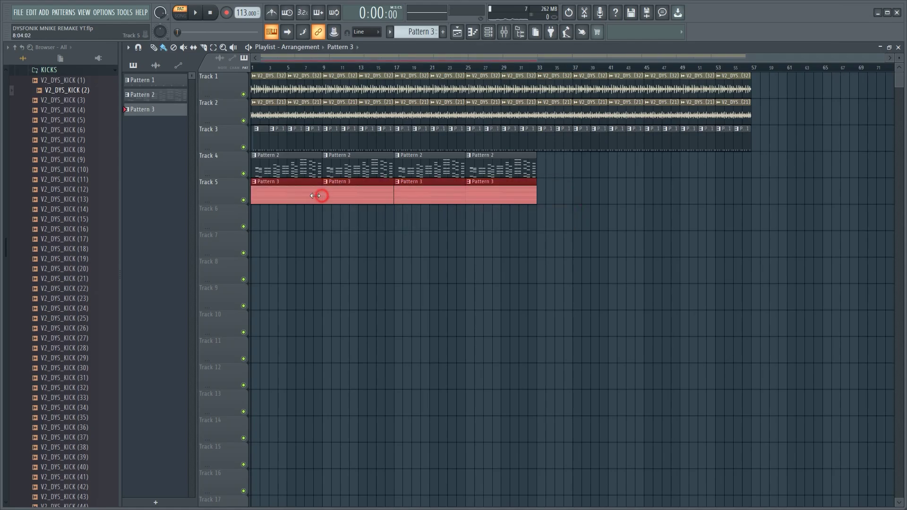
{"action": "left_click_drag", "start_coordinate": [314, 186], "coordinate": [286, 186]}
{"action": "key", "text": "ctrl+b"}
{"action": "left_click", "coordinate": [380, 268]}
Play the arrangement in song mode, adjust the reFX Nexus channel volume and lower Fairy Sparkle to about 53%
{"action": "key", "text": "space"}
{"action": "left_click", "coordinate": [489, 32]}
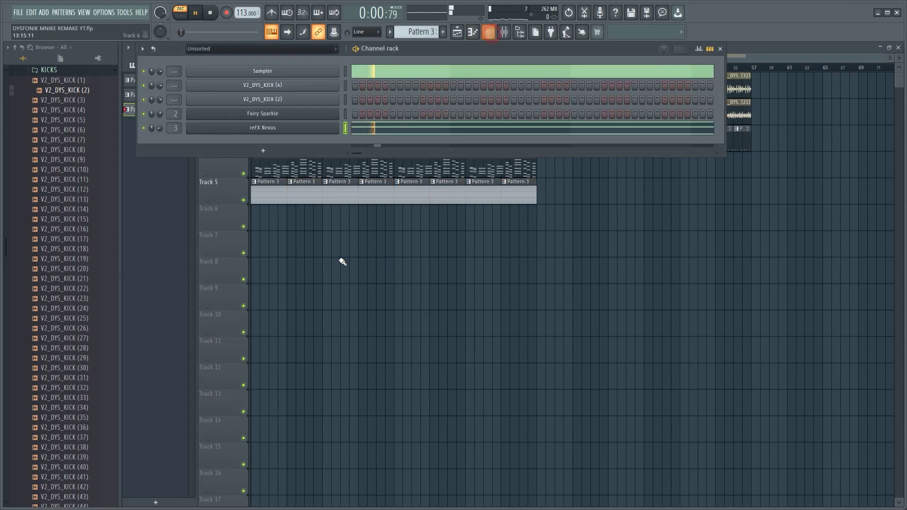
{"action": "key", "text": "space"}
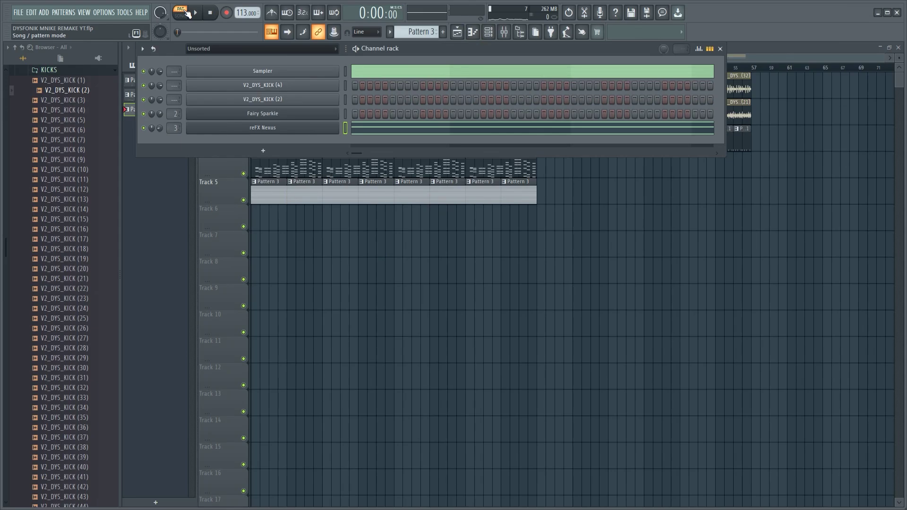
{"action": "key", "text": "space"}
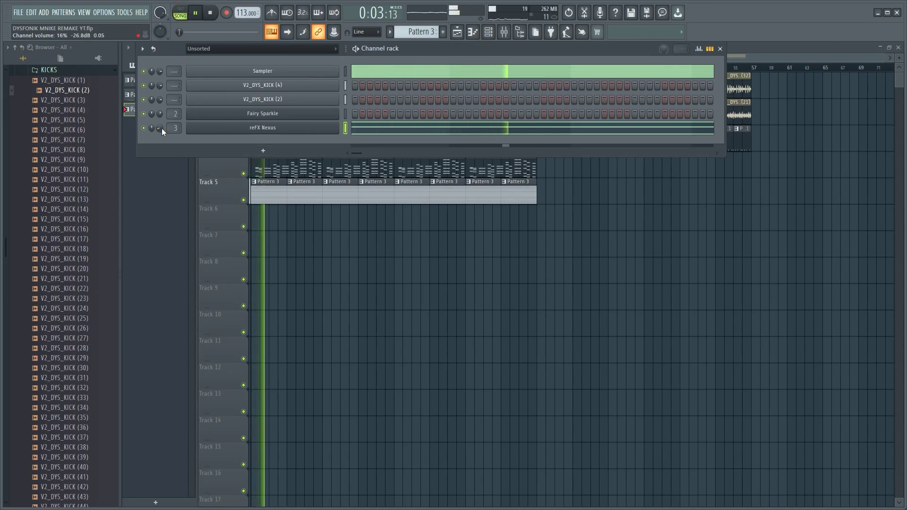
{"action": "scroll", "coordinate": [162, 116], "scroll_direction": "up", "scroll_amount": 5}
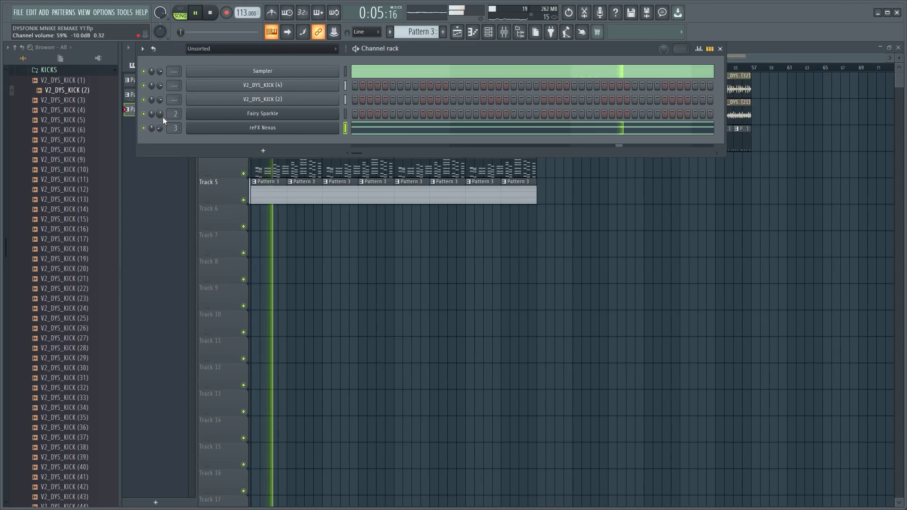
{"action": "scroll", "coordinate": [161, 116], "scroll_direction": "down", "scroll_amount": 1}
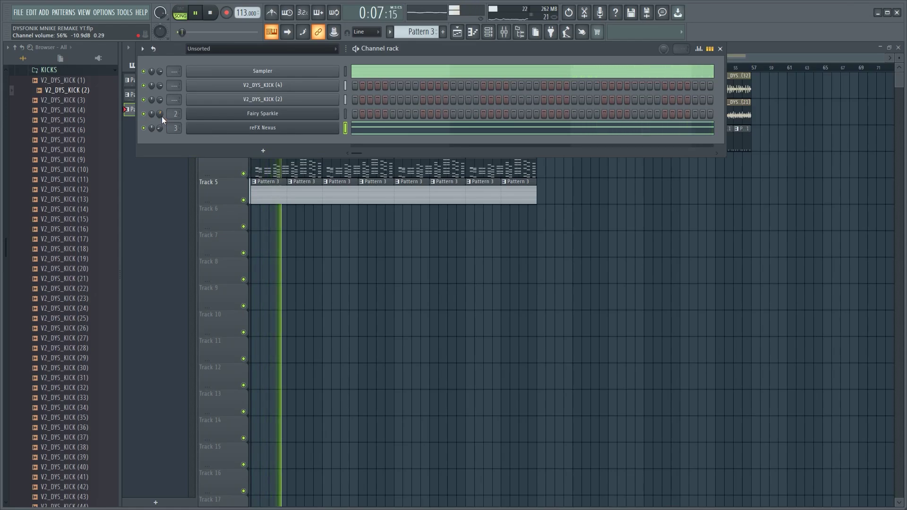
{"action": "scroll", "coordinate": [161, 117], "scroll_direction": "down", "scroll_amount": 1}
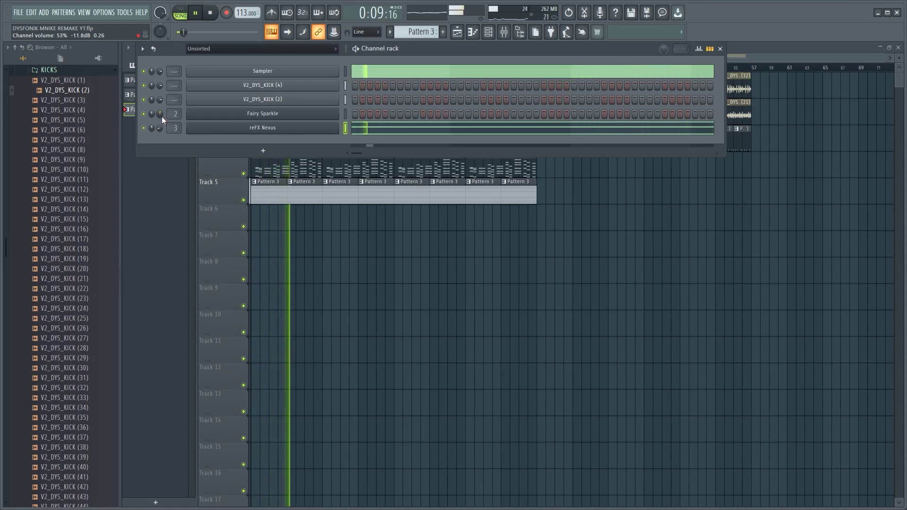
{"action": "scroll", "coordinate": [162, 116], "scroll_direction": "down", "scroll_amount": 1}
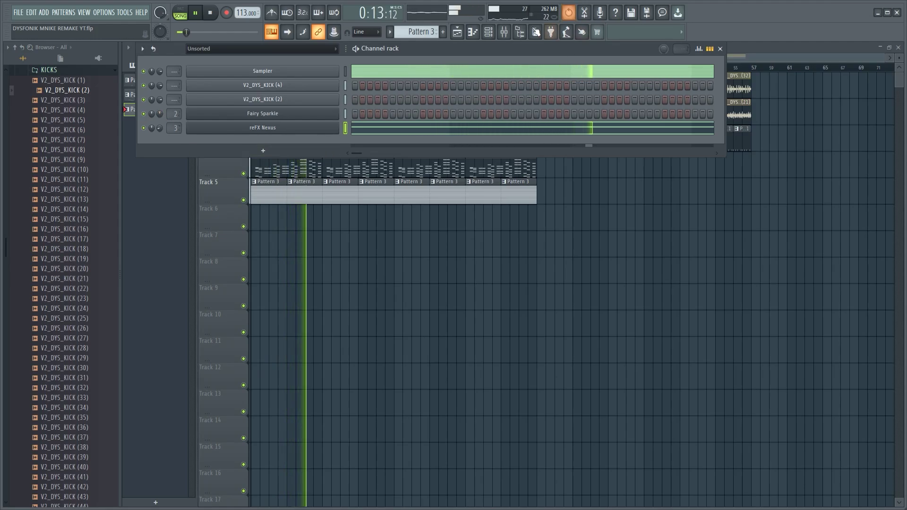
In the reFX Nexus track's Fruity parametric EQ 2, change band 1 to High pass, raise its cutoff and stop playback
{"action": "left_click", "coordinate": [504, 32]}
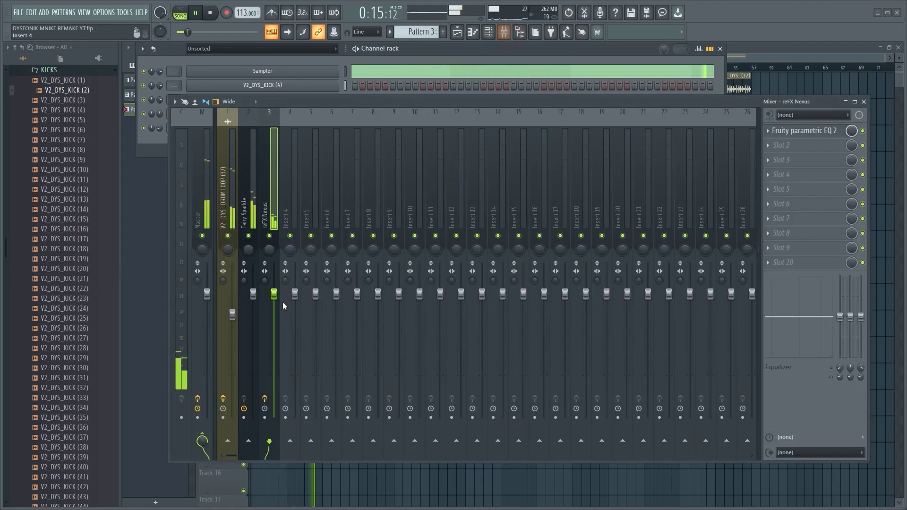
{"action": "left_click", "coordinate": [803, 131]}
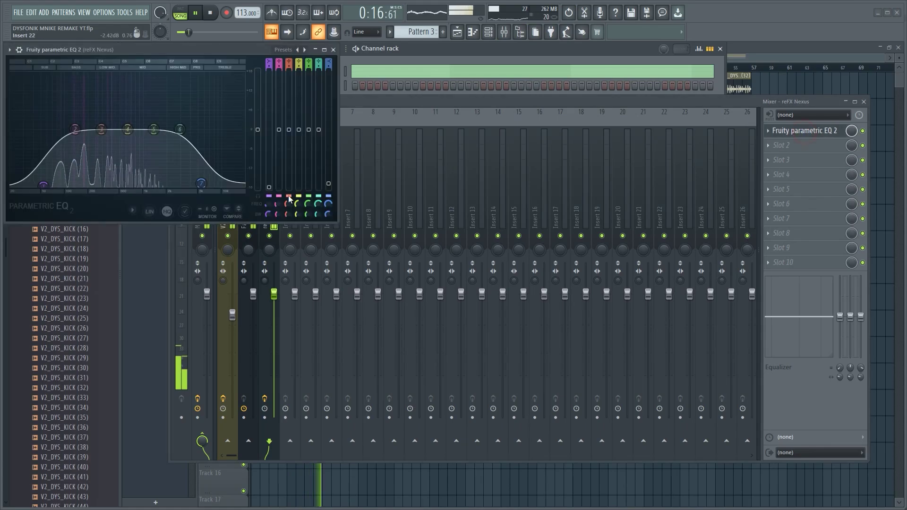
{"action": "right_click", "coordinate": [43, 184]}
{"action": "mouse_move", "coordinate": [70, 214]}
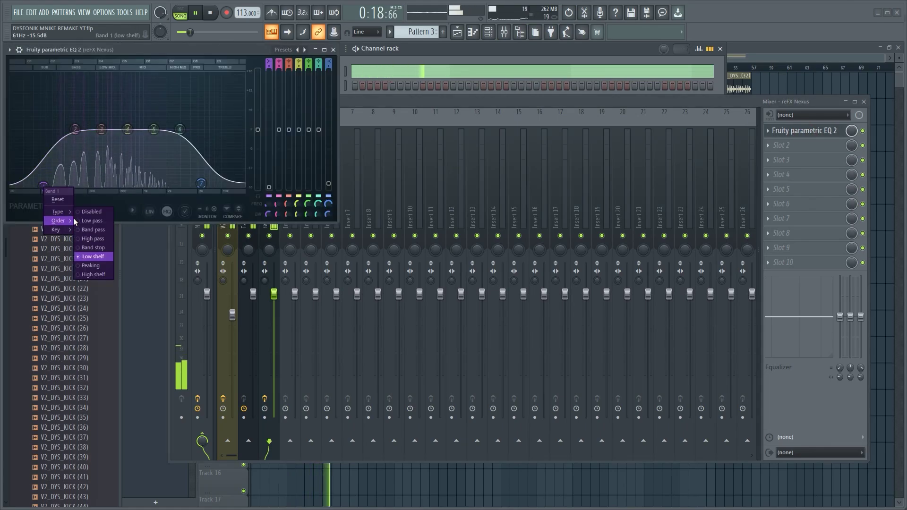
{"action": "left_click", "coordinate": [96, 240]}
{"action": "left_click_drag", "start_coordinate": [42, 184], "coordinate": [72, 129]}
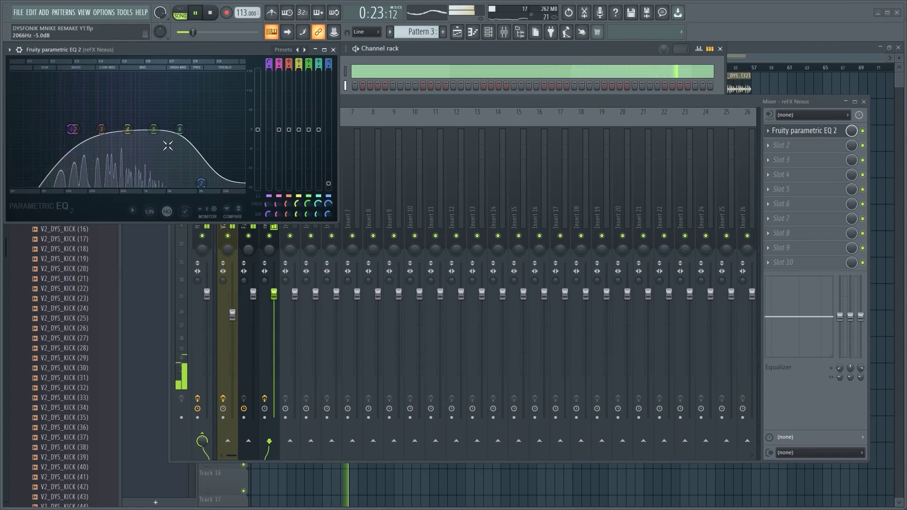
{"action": "left_click", "coordinate": [802, 130]}
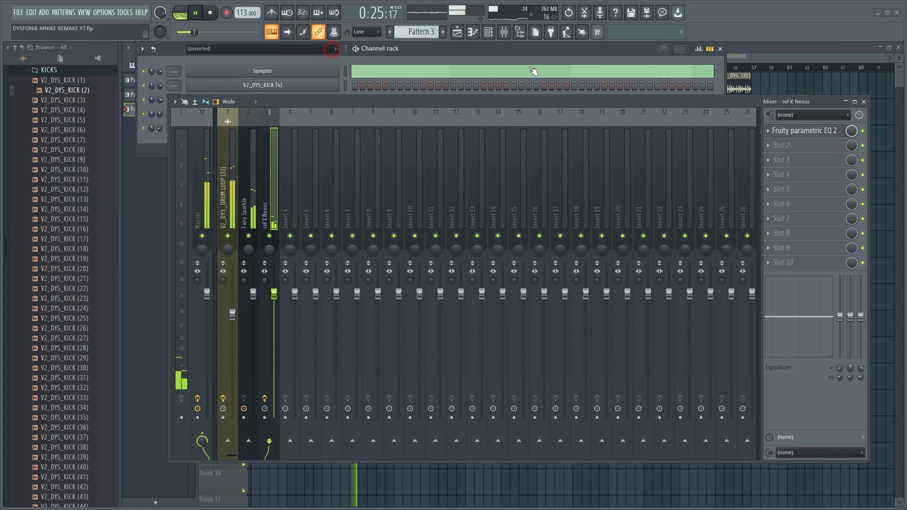
{"action": "left_click", "coordinate": [863, 101]}
{"action": "key", "text": "space"}
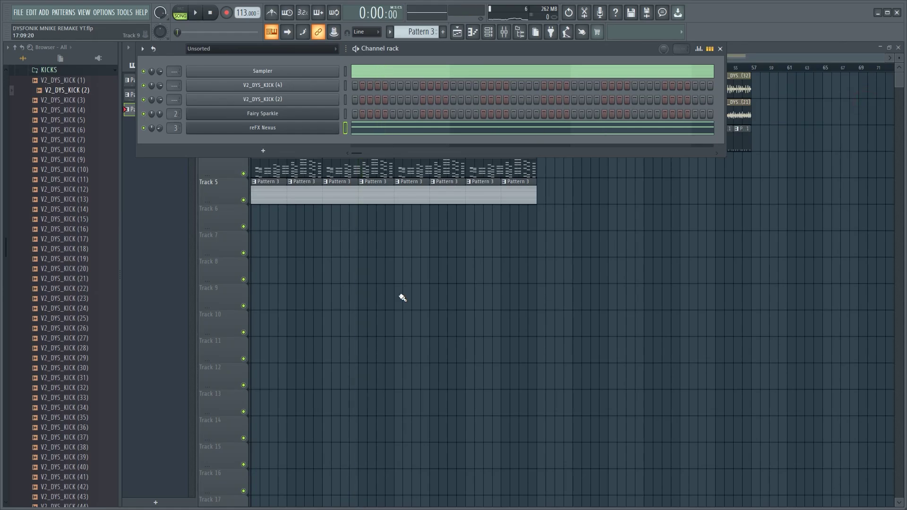
Create Pattern 4 and place its clips on playlist Track 6 from bar 9 through bar 32
{"action": "key", "text": "F6"}
{"action": "left_click", "coordinate": [442, 32]}
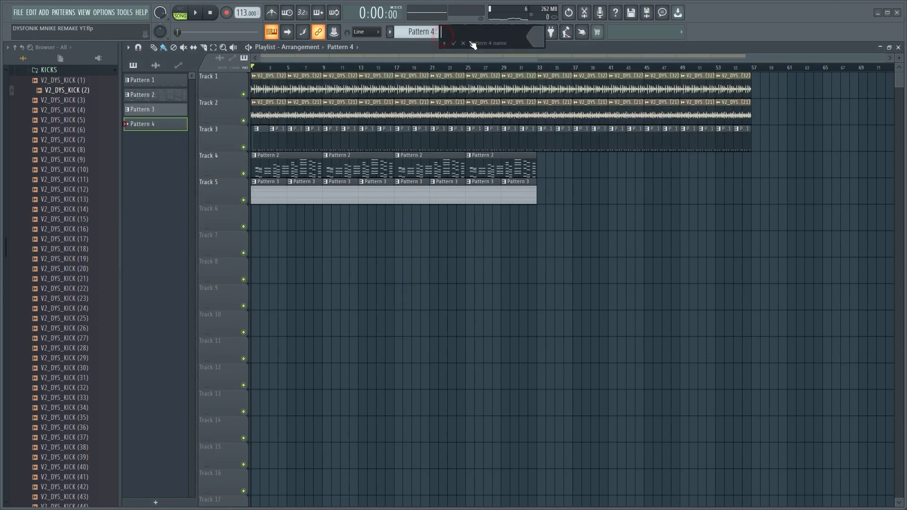
{"action": "left_click", "coordinate": [454, 43]}
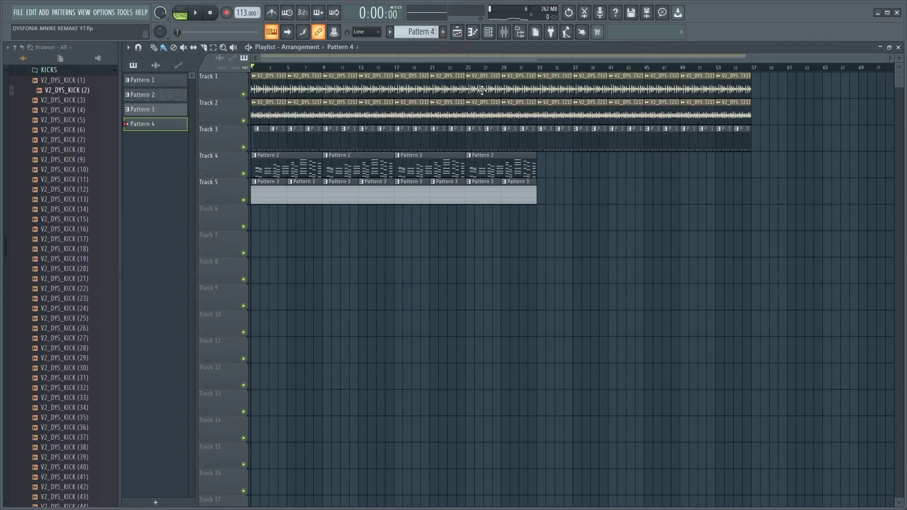
{"action": "mouse_move", "coordinate": [331, 223]}
{"action": "left_mouse_down"}
{"action": "mouse_move", "coordinate": [361, 238]}
{"action": "mouse_move", "coordinate": [401, 216]}
{"action": "mouse_move", "coordinate": [448, 222]}
{"action": "mouse_move", "coordinate": [471, 267]}
{"action": "left_mouse_up"}
{"action": "left_click", "coordinate": [335, 222]}
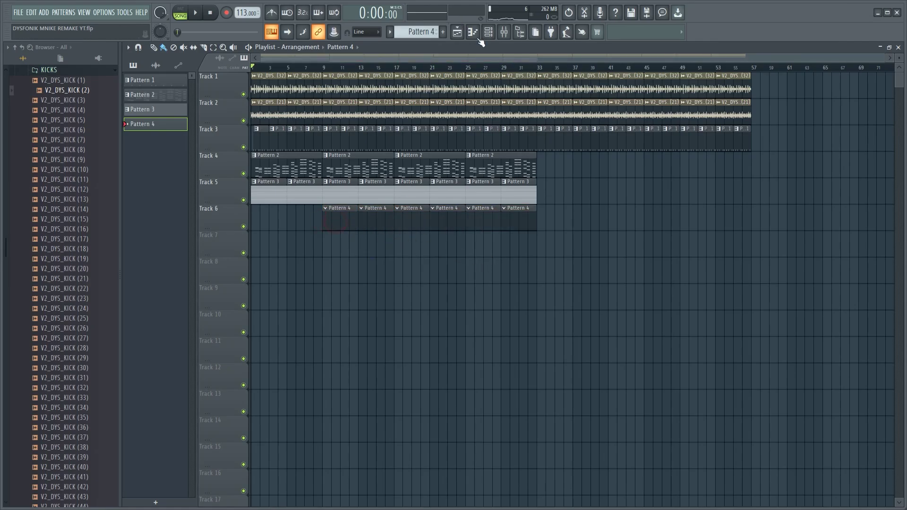
With the channel rack showing, collapse the KICKS samples and open the 02 HATS folder inside HI HATS
{"action": "left_click", "coordinate": [489, 33]}
{"action": "scroll", "coordinate": [81, 117], "scroll_direction": "up", "scroll_amount": 5}
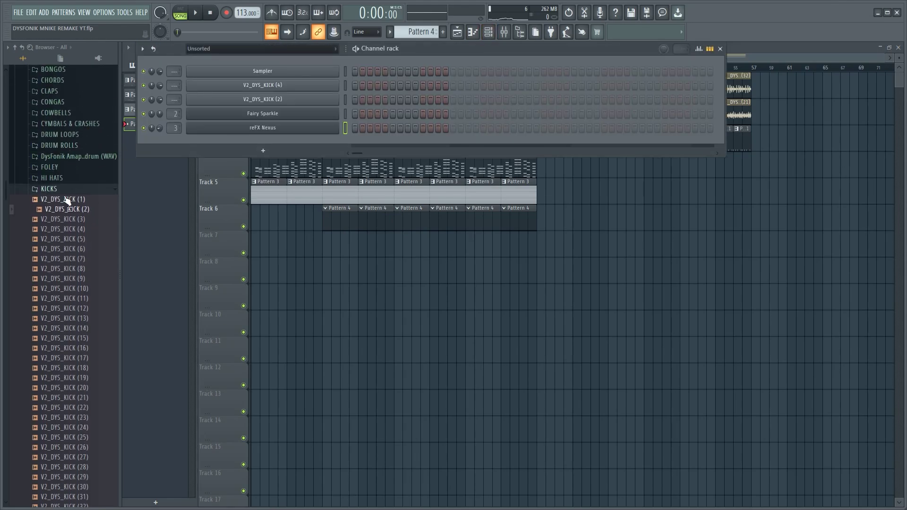
{"action": "left_click", "coordinate": [59, 189]}
{"action": "scroll", "coordinate": [61, 222], "scroll_direction": "up", "scroll_amount": 4}
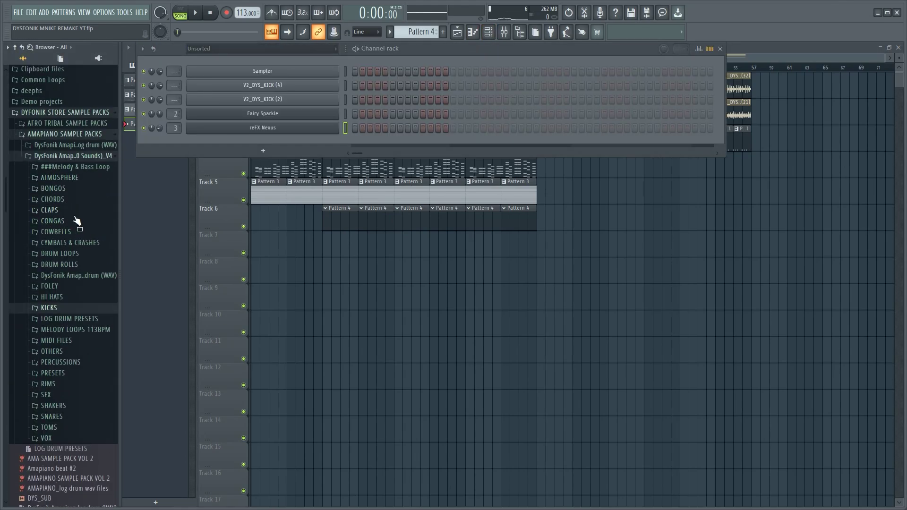
{"action": "scroll", "coordinate": [71, 277], "scroll_direction": "down", "scroll_amount": 4}
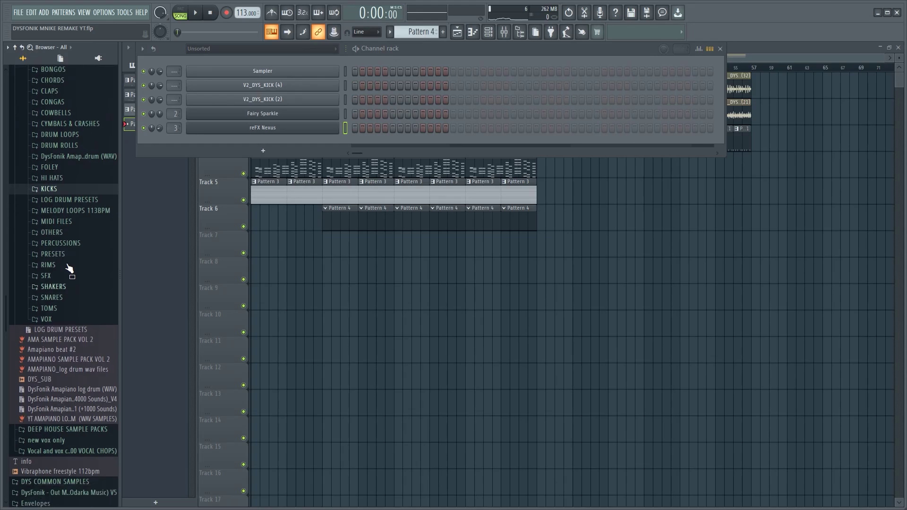
{"action": "left_click", "coordinate": [54, 181]}
{"action": "left_click", "coordinate": [57, 200]}
{"action": "left_click", "coordinate": [71, 198]}
Audition several hat samples and add 02 V2_DYS_HAT (2) as a new channel below reFX Nexus
{"action": "left_click", "coordinate": [74, 170]}
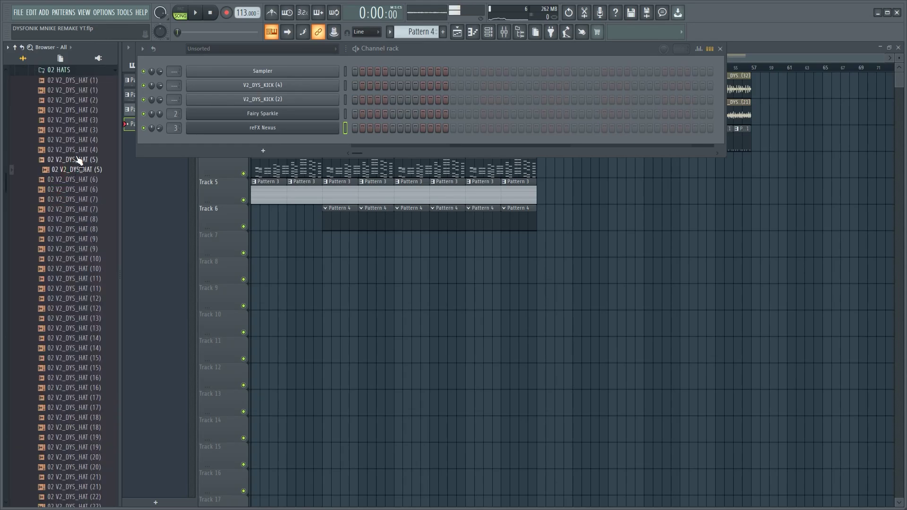
{"action": "left_click", "coordinate": [75, 120]}
{"action": "left_click", "coordinate": [81, 112]}
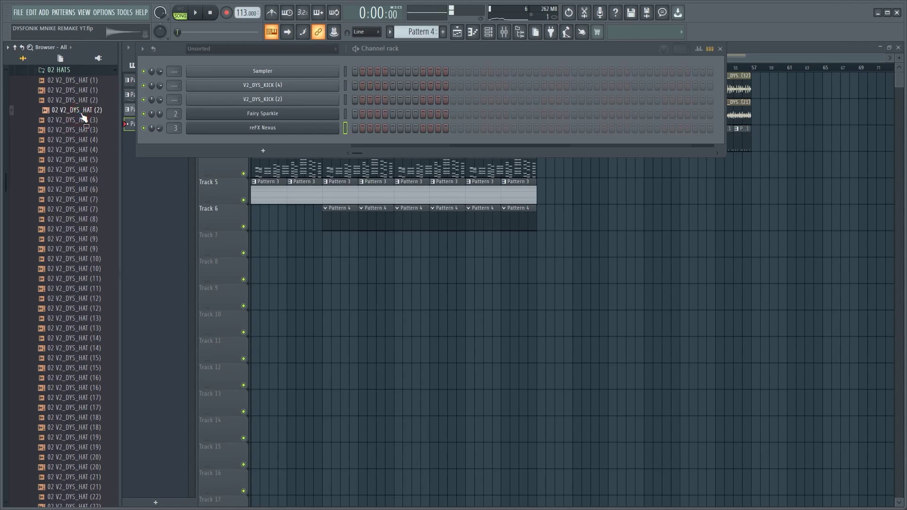
{"action": "left_click_drag", "start_coordinate": [82, 115], "coordinate": [245, 133]}
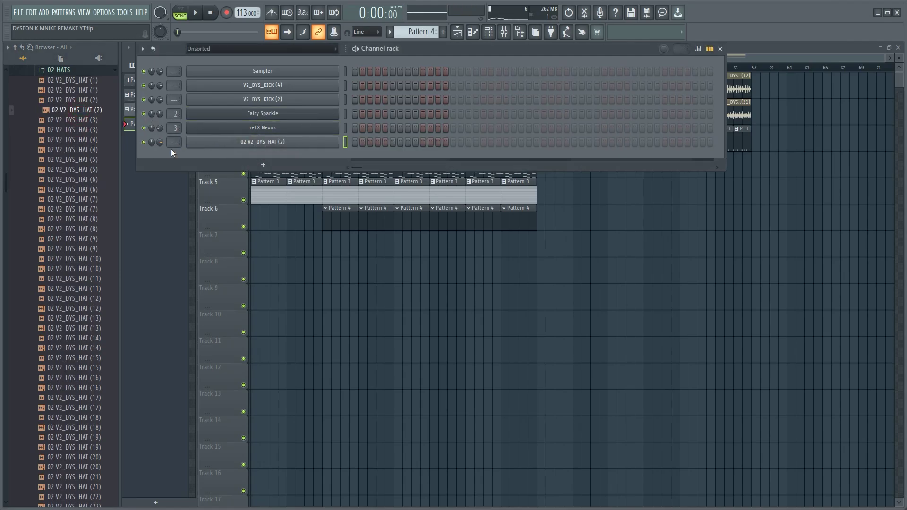
Route the 02 V2_DYS_HAT (2) channel to mixer track 4
{"action": "scroll", "coordinate": [160, 143], "scroll_direction": "down", "scroll_amount": 3}
{"action": "left_click", "coordinate": [238, 142]}
{"action": "left_click", "coordinate": [319, 136]}
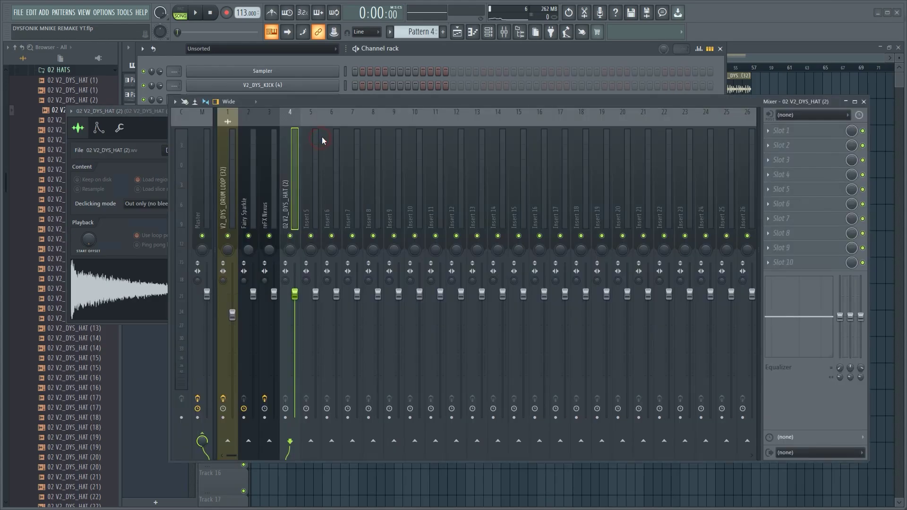
Load Maximus on the hat's mixer track with the Punchy drums preset
{"action": "left_click", "coordinate": [784, 131]}
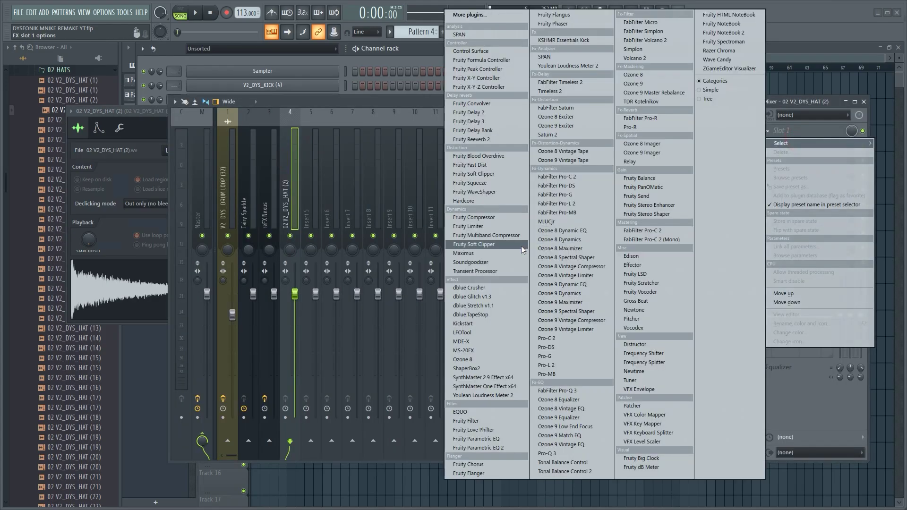
{"action": "left_click", "coordinate": [480, 257]}
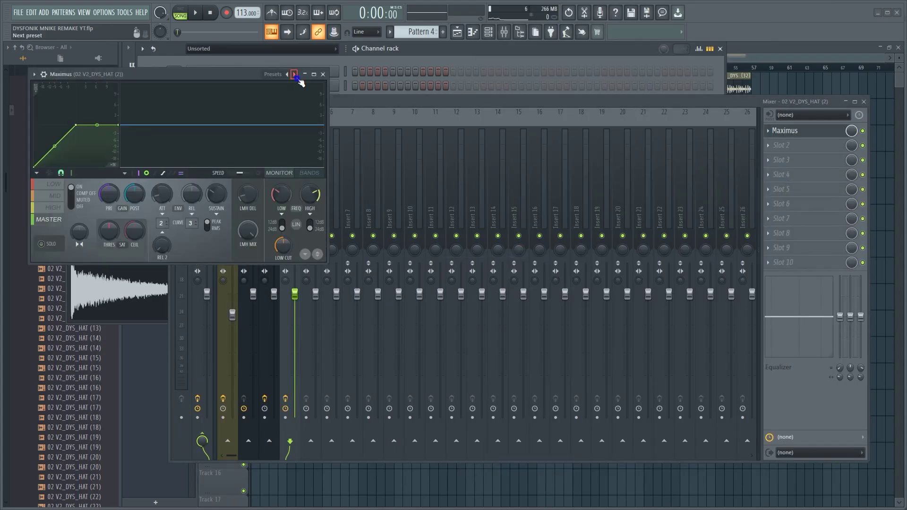
{"action": "right_click", "coordinate": [298, 78]}
{"action": "left_click", "coordinate": [344, 257]}
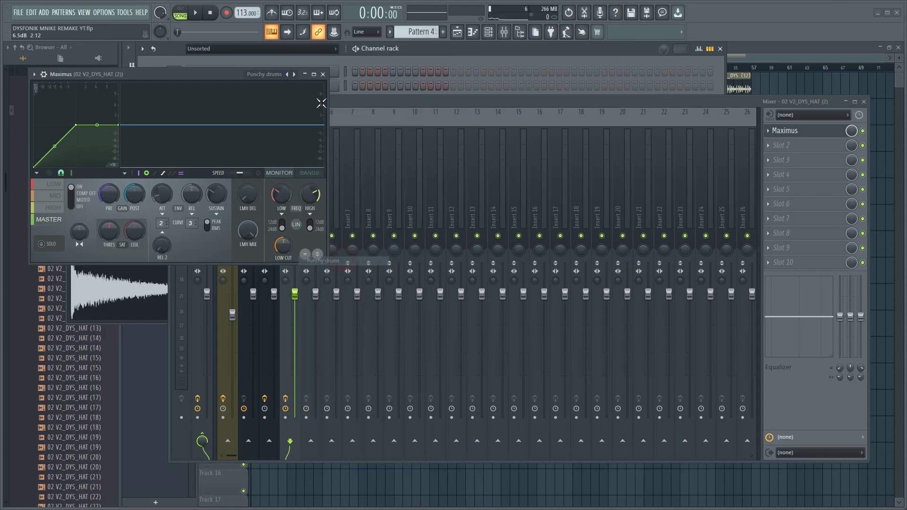
{"action": "left_click", "coordinate": [323, 75]}
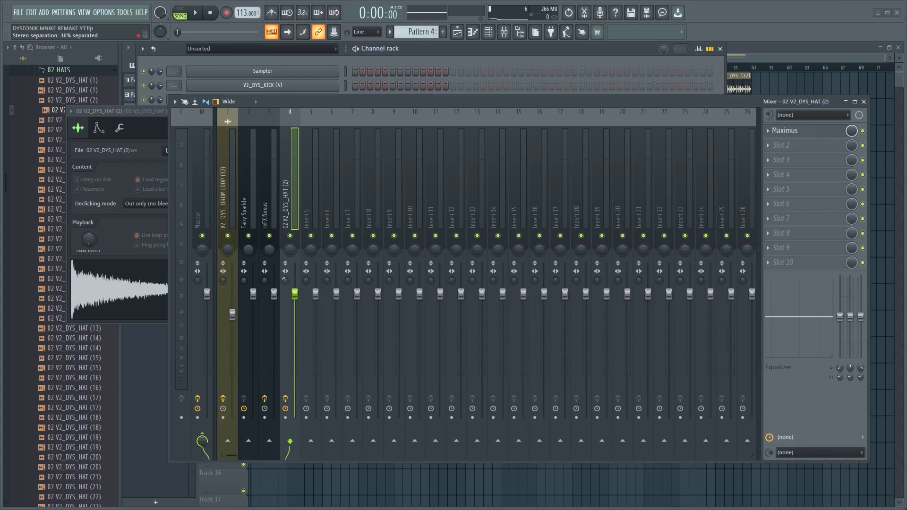
Set the hat track's stereo separation to 36% separated and lower the hat channel volume to about 28%
{"action": "left_click", "coordinate": [862, 101]}
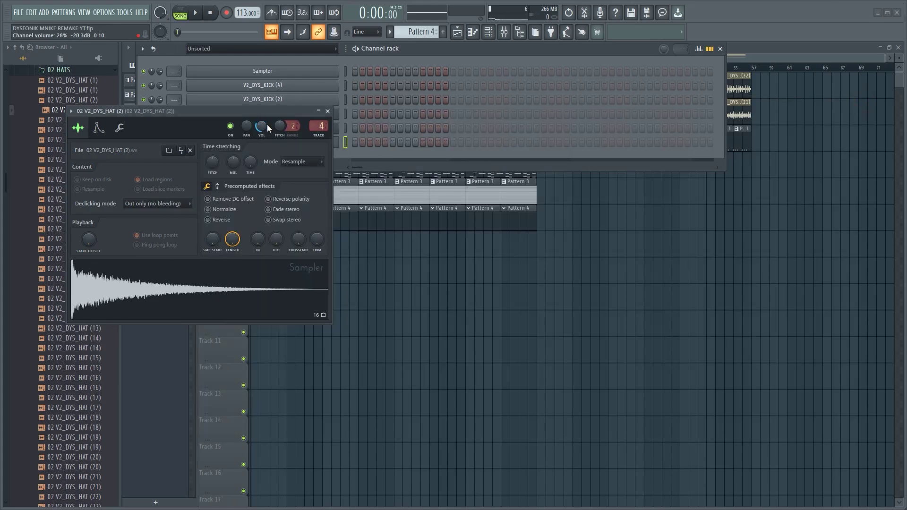
{"action": "left_click", "coordinate": [327, 111]}
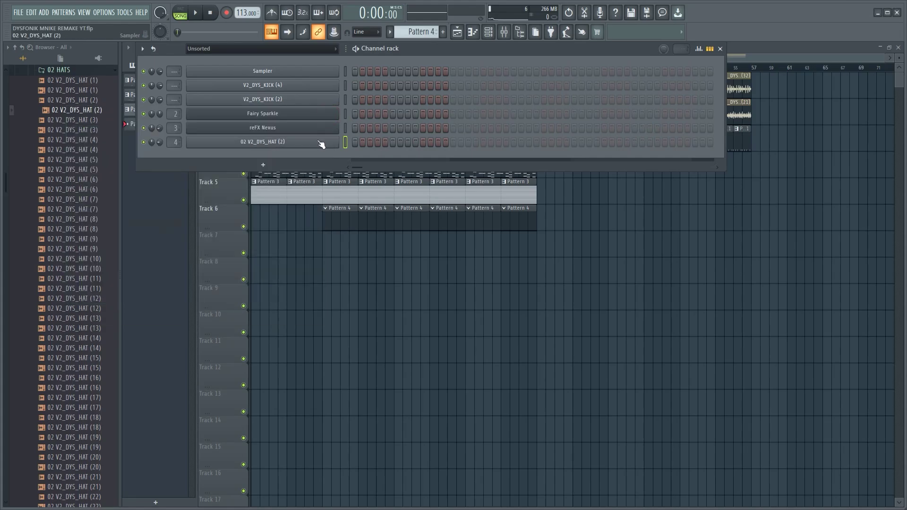
Loop playlist bars 9 to 16 and program hat hits on steps 3, 9, 12 and 15 of Pattern 4
{"action": "right_click", "coordinate": [263, 143]}
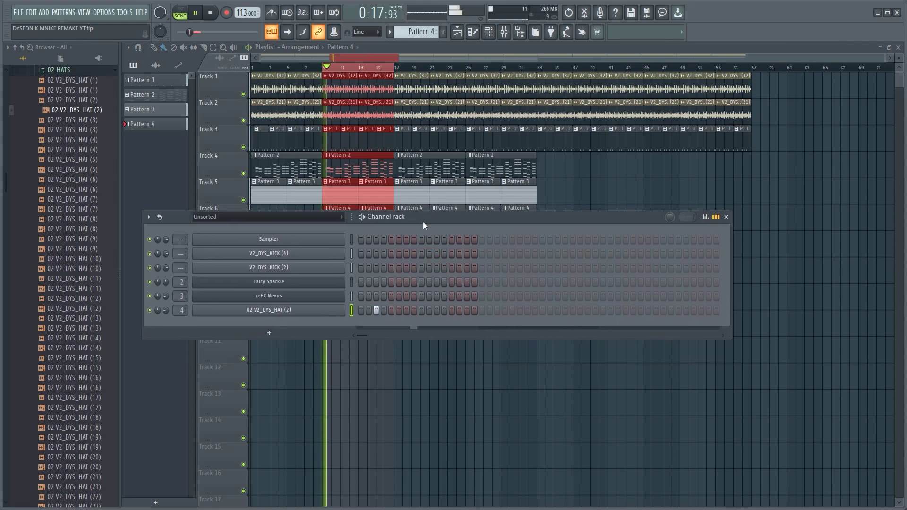
{"action": "key", "text": "space"}
{"action": "left_click", "coordinate": [421, 310]}
{"action": "key", "text": "space"}
{"action": "left_click", "coordinate": [441, 310]}
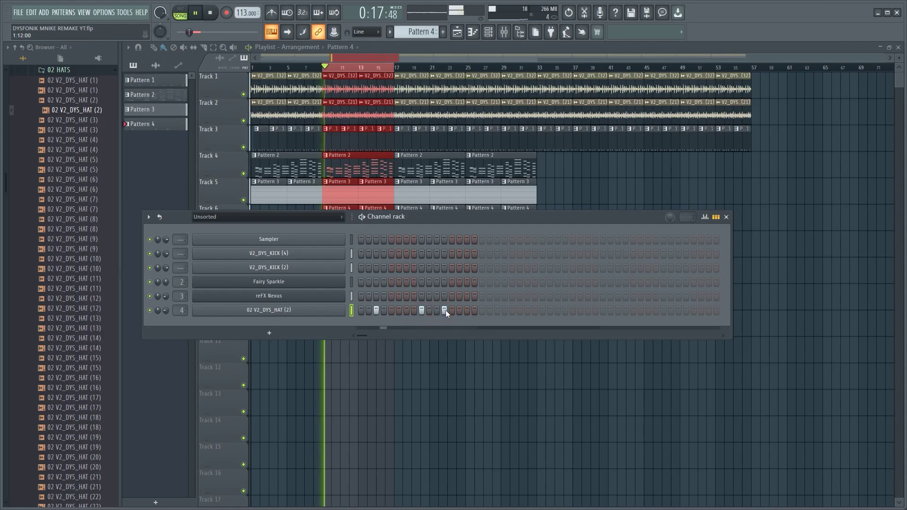
{"action": "left_click", "coordinate": [466, 310]}
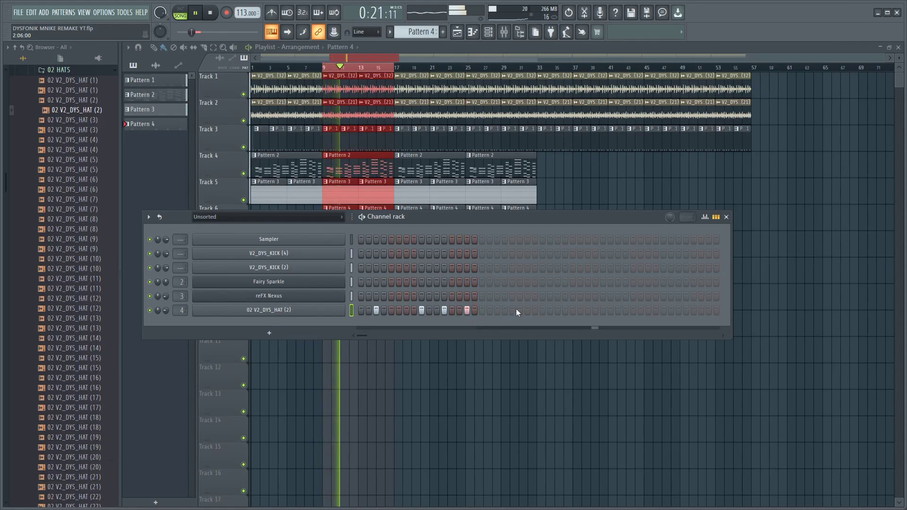
Extend the hat rhythm into the second bar with hits on steps 19, 25, 28 and 31
{"action": "left_click", "coordinate": [497, 310]}
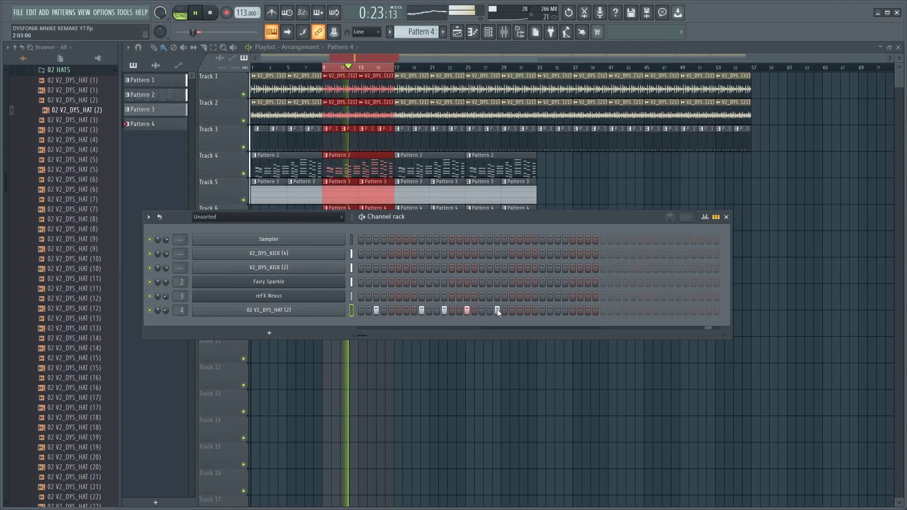
{"action": "left_click", "coordinate": [543, 311]}
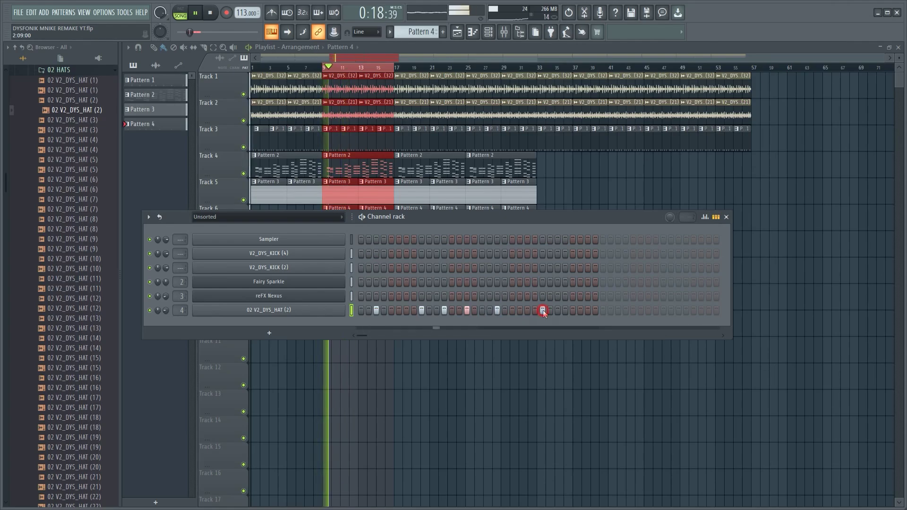
{"action": "left_click", "coordinate": [572, 310]}
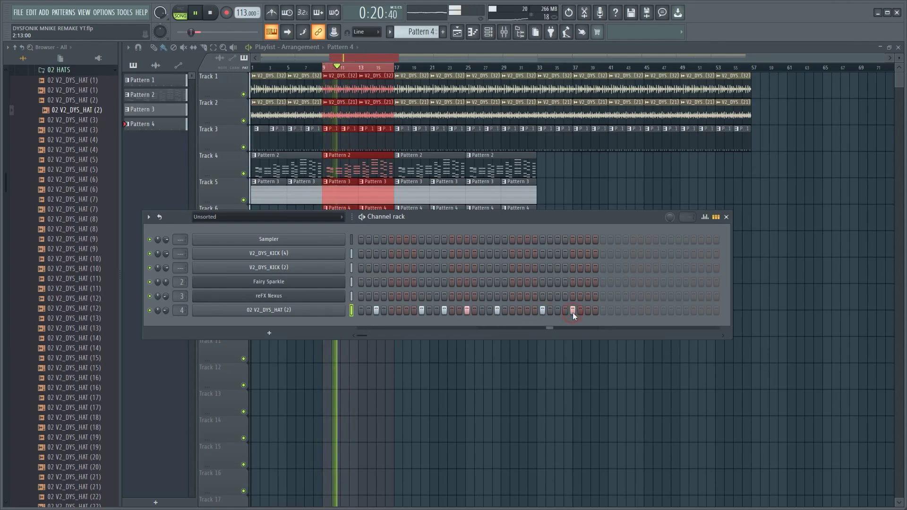
{"action": "left_click", "coordinate": [573, 310]}
{"action": "left_click", "coordinate": [565, 311]}
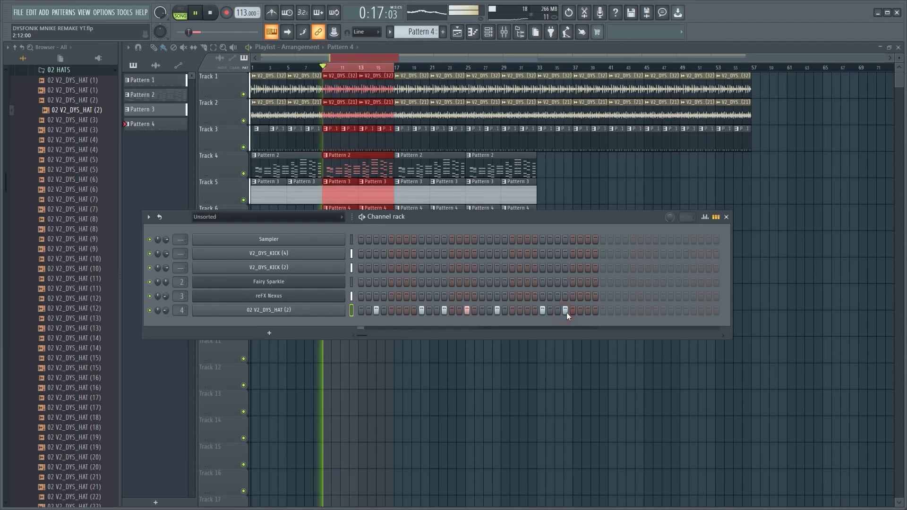
{"action": "left_click", "coordinate": [588, 310]}
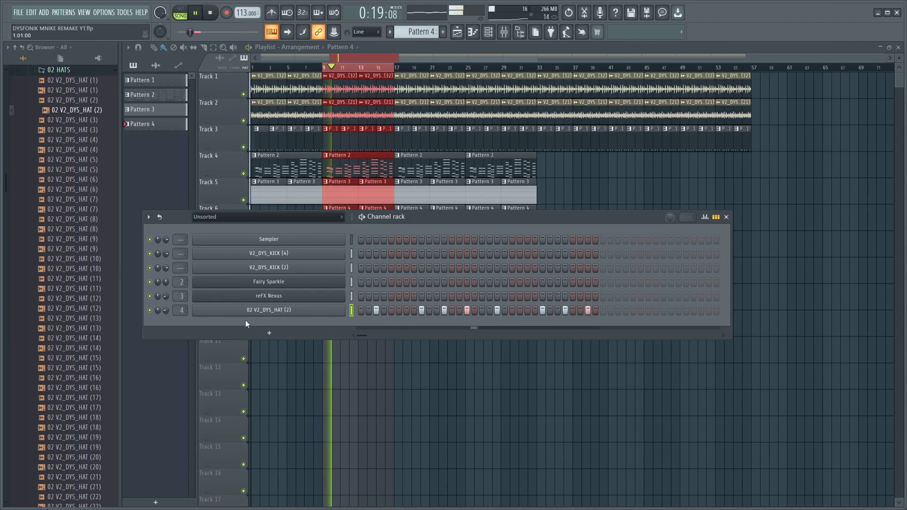
Insert Fruity parametric EQ 2 ahead of Maximus on the hat's mixer track and stop playback
{"action": "left_click", "coordinate": [504, 31]}
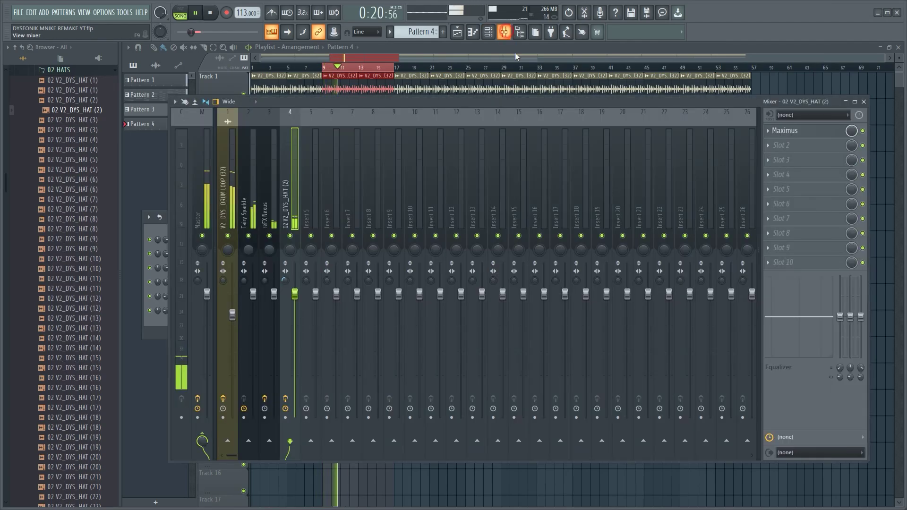
{"action": "left_click", "coordinate": [795, 149]}
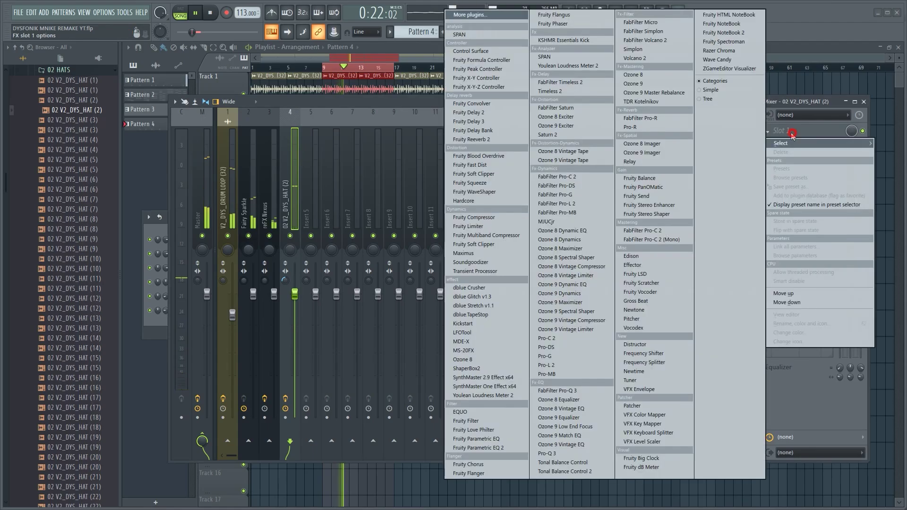
{"action": "left_click", "coordinate": [499, 444]}
{"action": "key", "text": "space"}
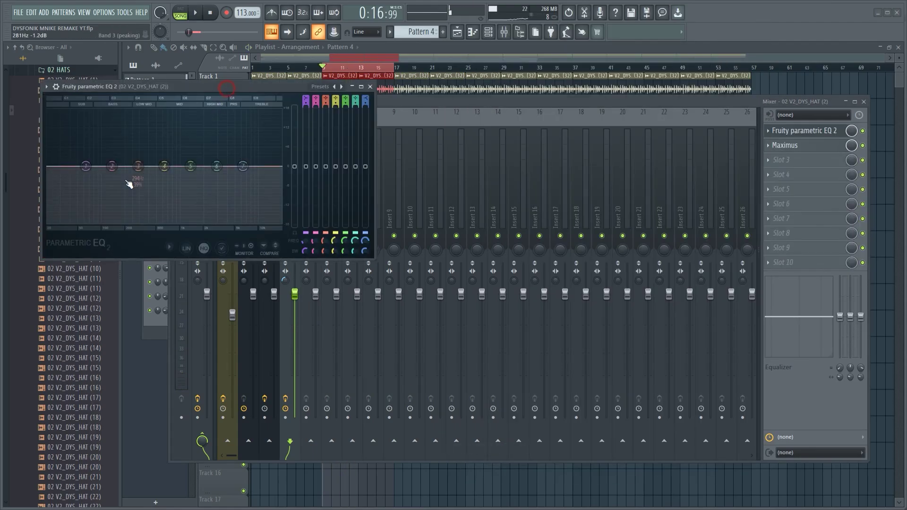
Set the hat EQ's band 1 to High pass, raise its cutoff, boost band 7 slightly and play the loop
{"action": "right_click", "coordinate": [87, 167]}
{"action": "mouse_move", "coordinate": [109, 190]}
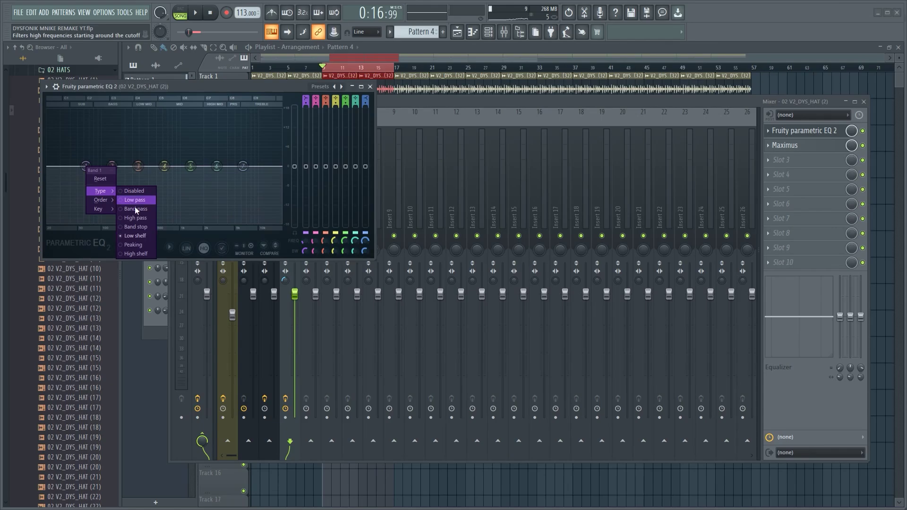
{"action": "left_click", "coordinate": [149, 218]}
{"action": "left_click_drag", "start_coordinate": [86, 166], "coordinate": [121, 166]}
{"action": "left_click_drag", "start_coordinate": [242, 166], "coordinate": [240, 161]}
{"action": "left_click_drag", "start_coordinate": [119, 166], "coordinate": [127, 165]}
{"action": "key", "text": "space"}
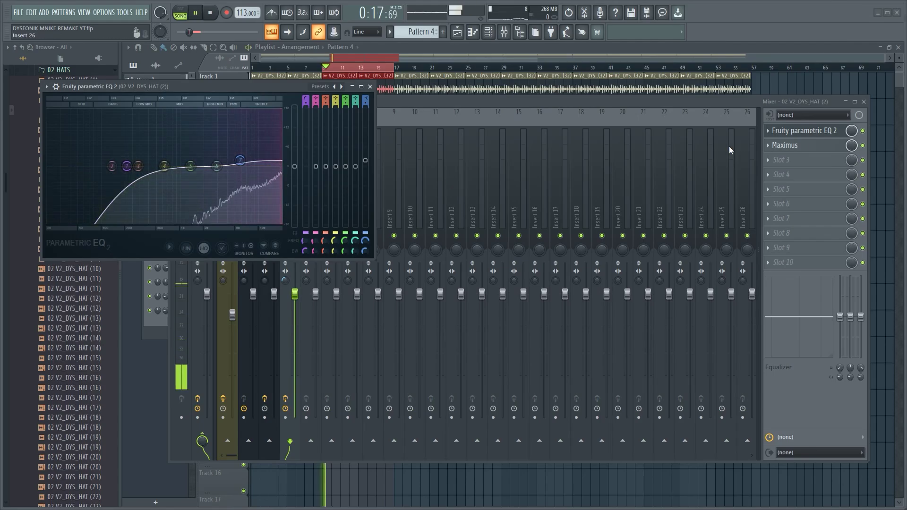
Insert Fruity Reeverb 2 after Maximus on the hat's mixer track, reduce its wet level and raise its dry level slightly
{"action": "left_click", "coordinate": [370, 87]}
{"action": "left_click", "coordinate": [784, 160]}
{"action": "left_click", "coordinate": [472, 139]}
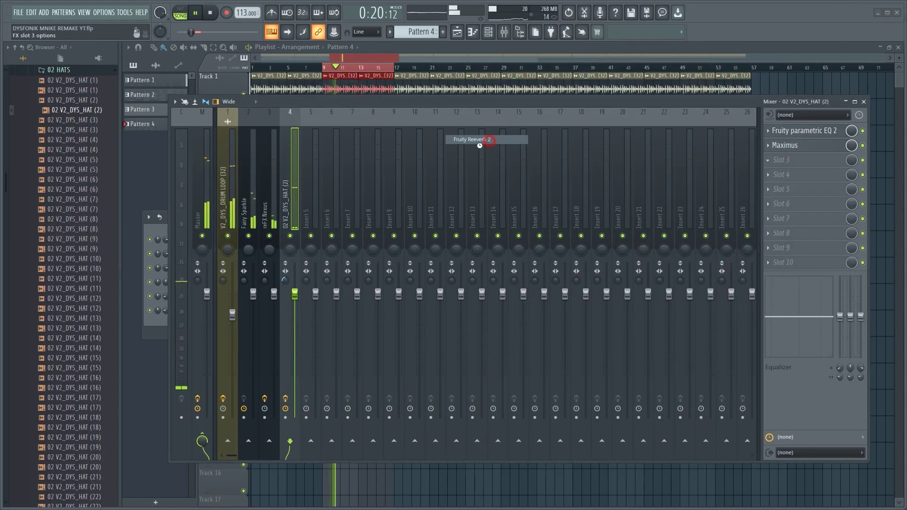
{"action": "left_click_drag", "start_coordinate": [296, 143], "coordinate": [296, 152]}
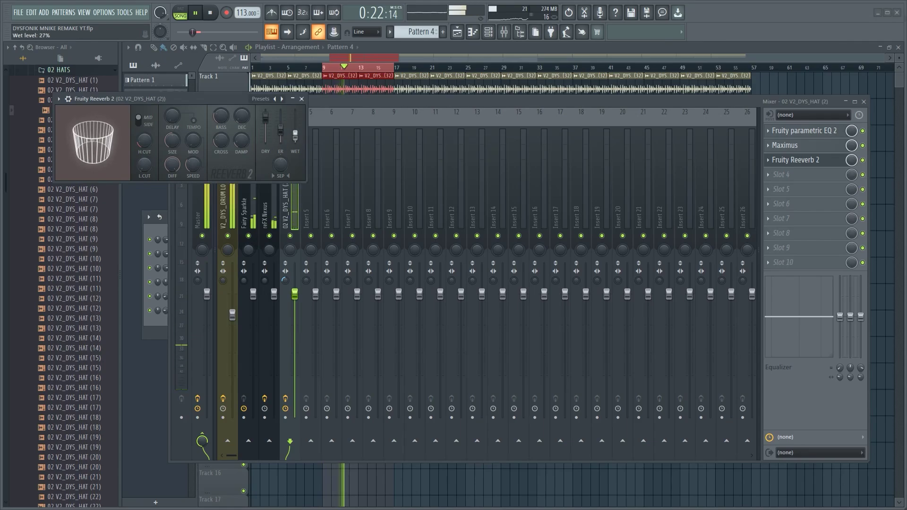
{"action": "left_click_drag", "start_coordinate": [265, 116], "coordinate": [266, 113]}
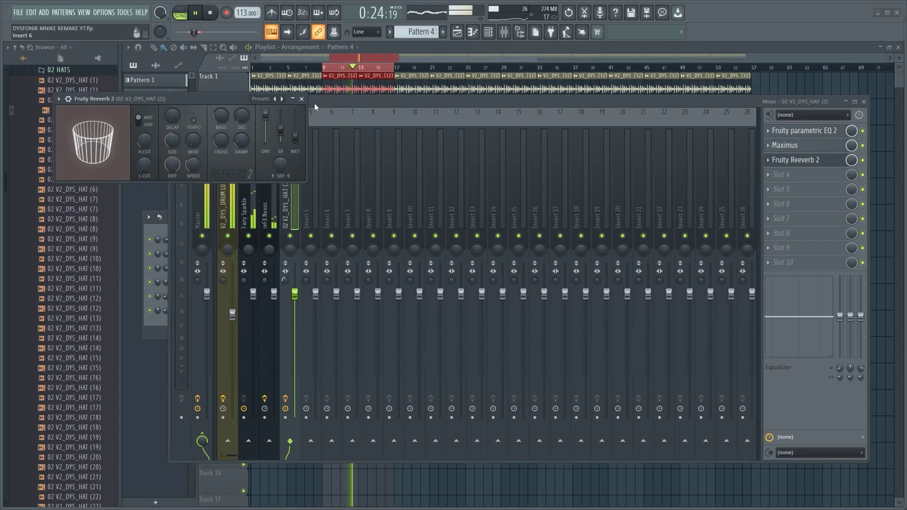
{"action": "left_click", "coordinate": [301, 98]}
Replace the four-bar Pattern 4 clips on Track 6 with two-bar clips across bars 9 to 32, and play the loop to check
{"action": "key", "text": "space"}
{"action": "left_click", "coordinate": [378, 54]}
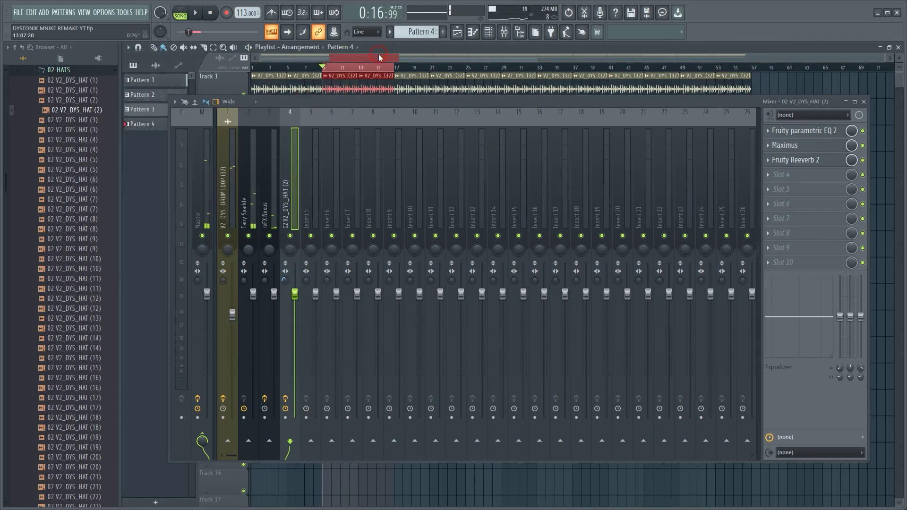
{"action": "left_click", "coordinate": [863, 102]}
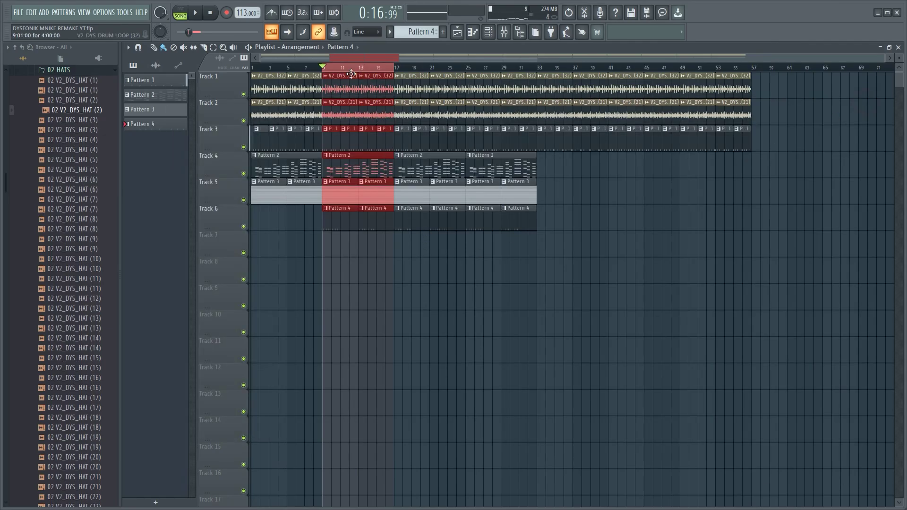
{"action": "scroll", "coordinate": [351, 74], "scroll_direction": "up", "scroll_amount": 3, "text": "ctrl"}
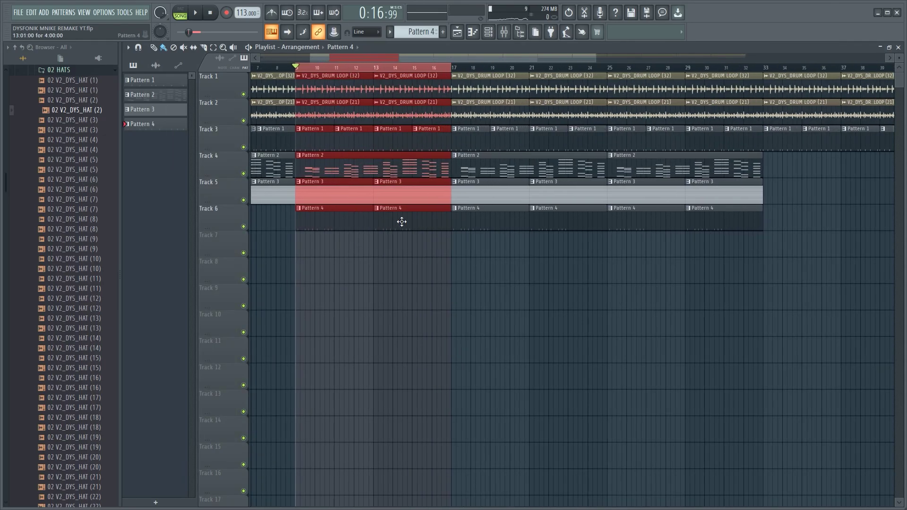
{"action": "left_click_drag", "start_coordinate": [806, 255], "coordinate": [348, 224]}
{"action": "right_click", "coordinate": [441, 293]}
{"action": "key", "text": "space"}
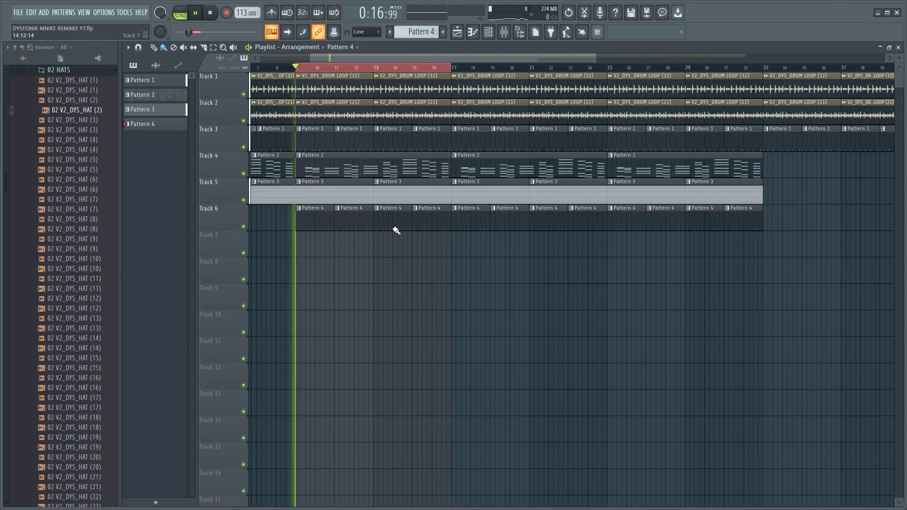
{"action": "scroll", "coordinate": [318, 71], "scroll_direction": "down", "scroll_amount": 4}
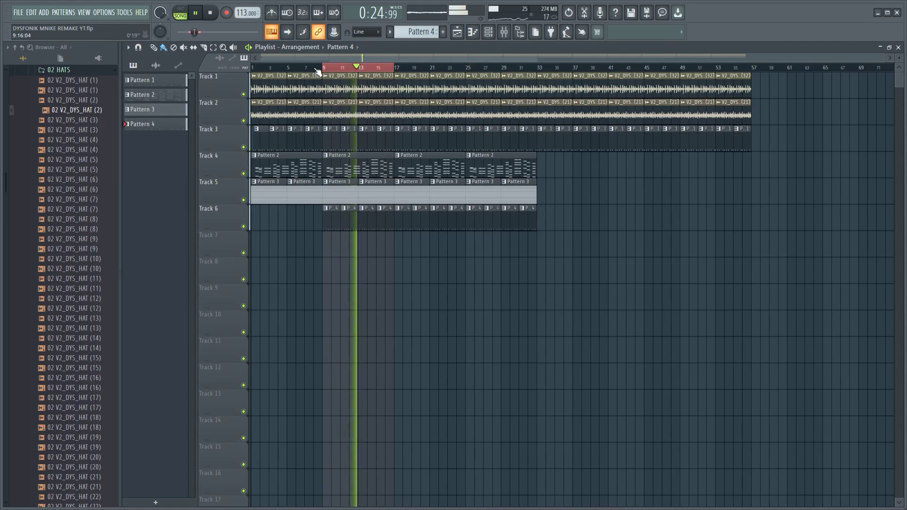
{"action": "key", "text": "space"}
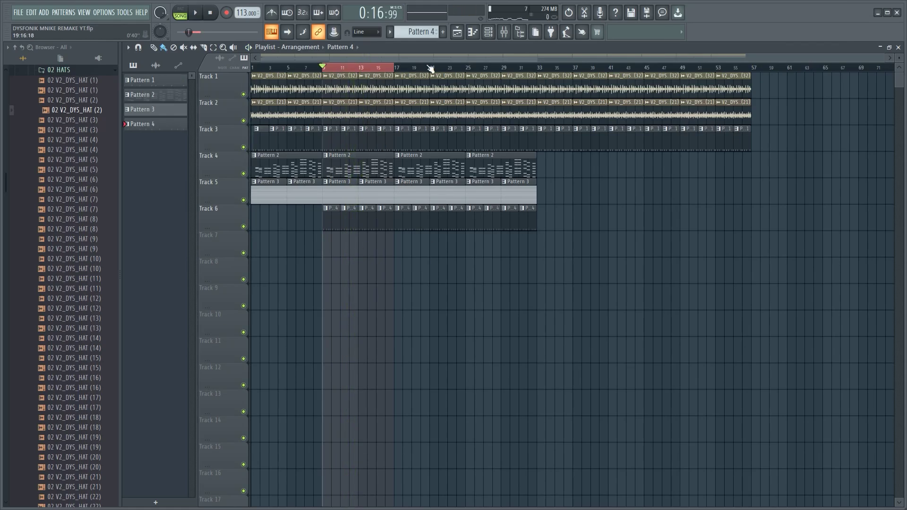
Create a new Pattern 5 and place it on playlist Track 7 across bars 9 to 16
{"action": "left_click", "coordinate": [442, 32]}
{"action": "left_click", "coordinate": [453, 44]}
{"action": "left_click", "coordinate": [326, 243]}
{"action": "left_click_drag", "start_coordinate": [332, 243], "coordinate": [392, 250]}
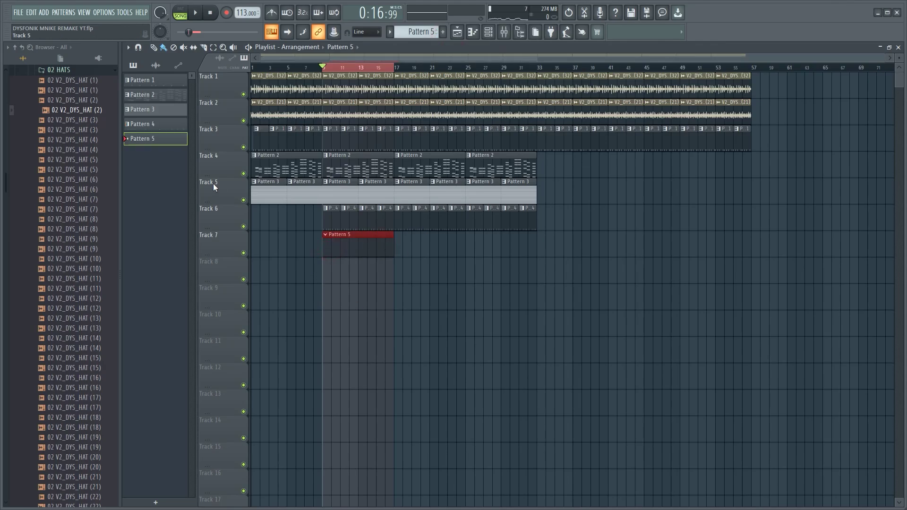
Load the VCF Oscillation preset from the DYS COMMON SAMPLES folder as a new channel in the channel rack
{"action": "scroll", "coordinate": [94, 232], "scroll_direction": "up", "scroll_amount": 6}
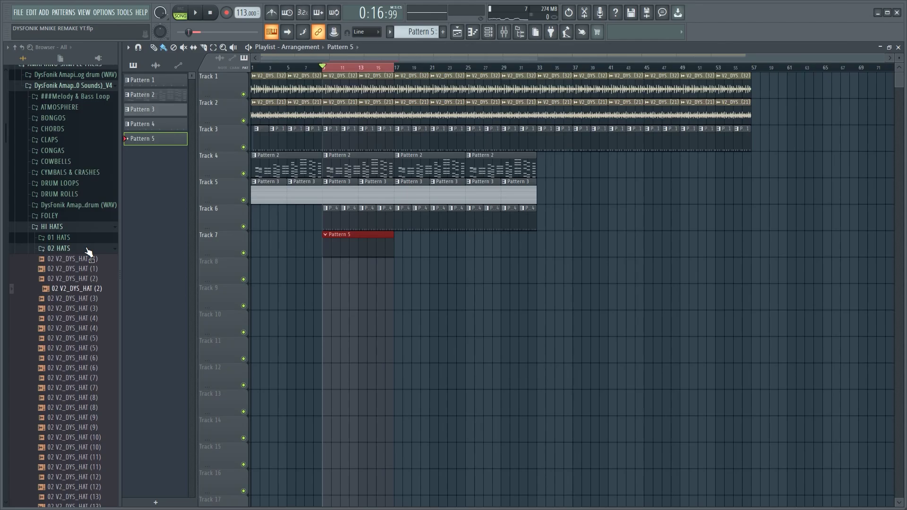
{"action": "left_click", "coordinate": [87, 249]}
{"action": "left_click", "coordinate": [86, 227]}
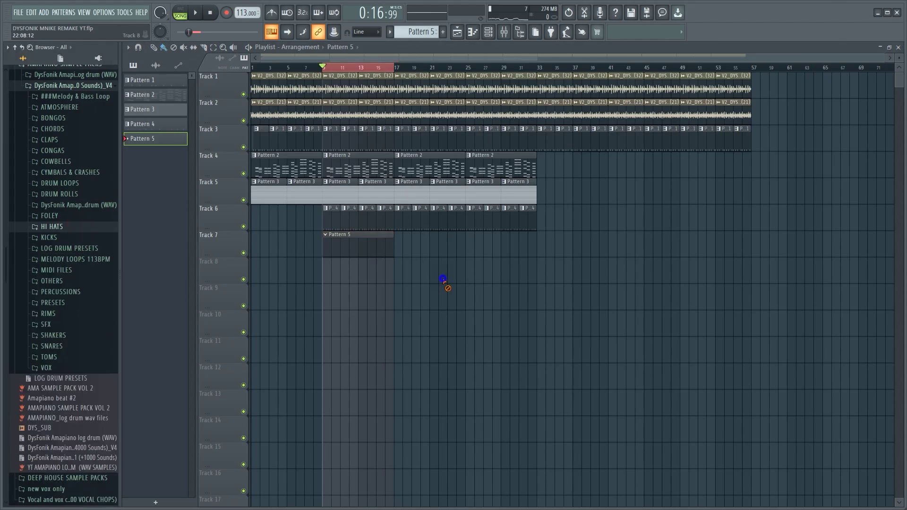
{"action": "scroll", "coordinate": [109, 149], "scroll_direction": "up", "scroll_amount": 2}
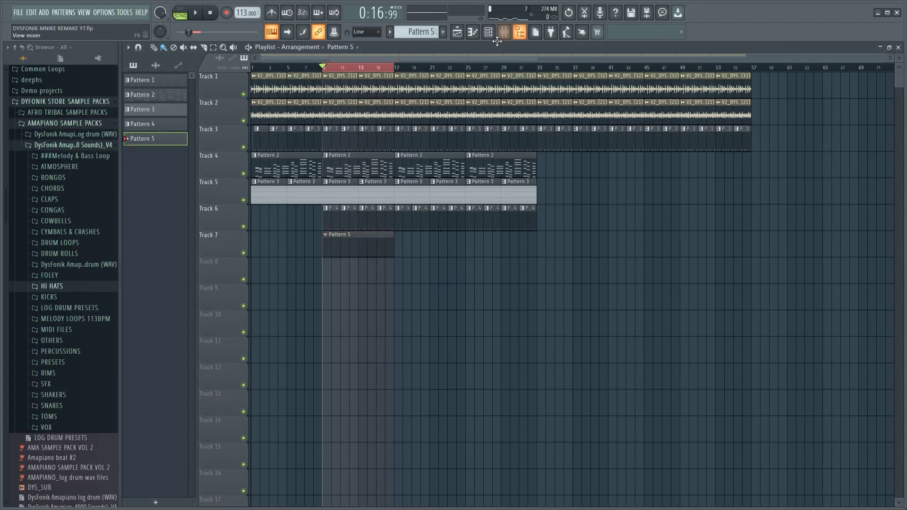
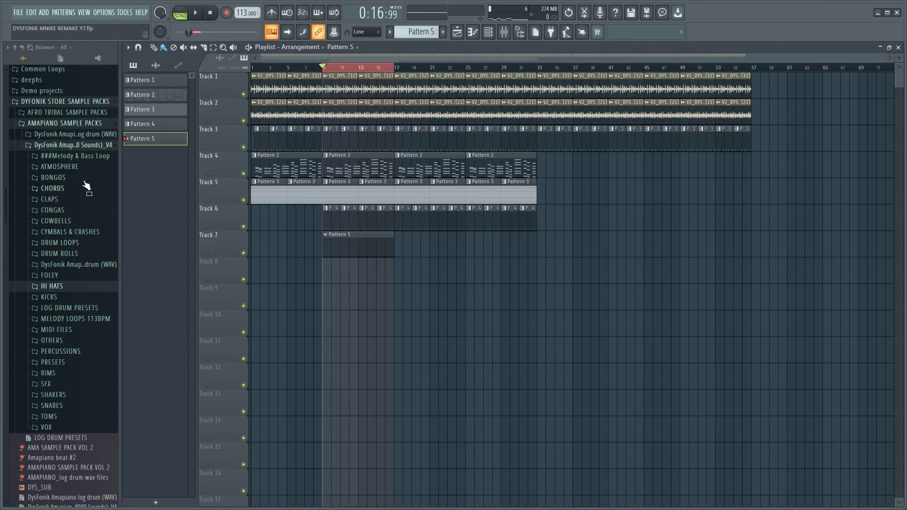
{"action": "left_click", "coordinate": [65, 102]}
{"action": "left_click", "coordinate": [57, 225]}
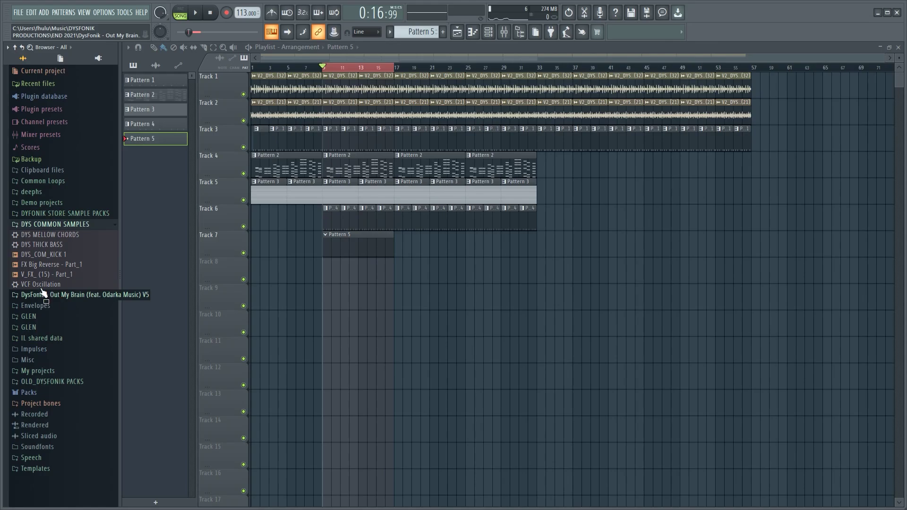
{"action": "left_click", "coordinate": [488, 32]}
{"action": "left_click_drag", "start_coordinate": [54, 288], "coordinate": [303, 324]}
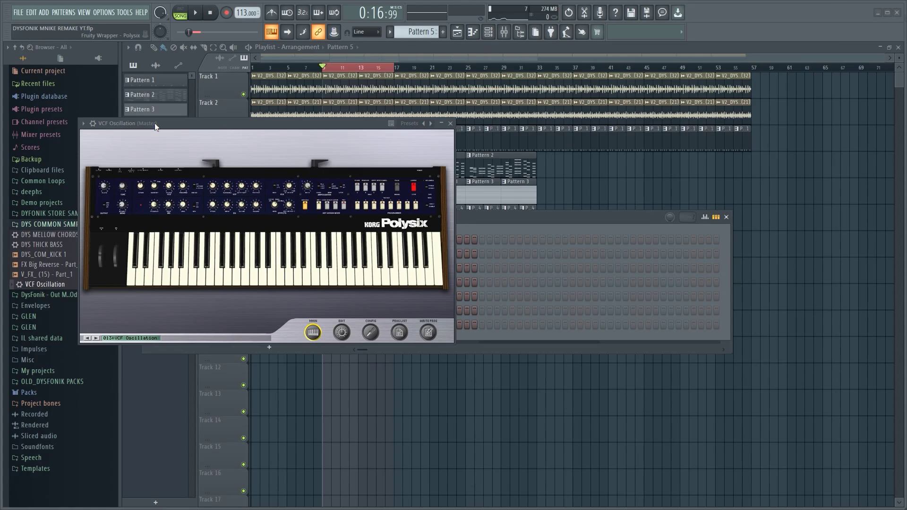
{"action": "left_click", "coordinate": [450, 124]}
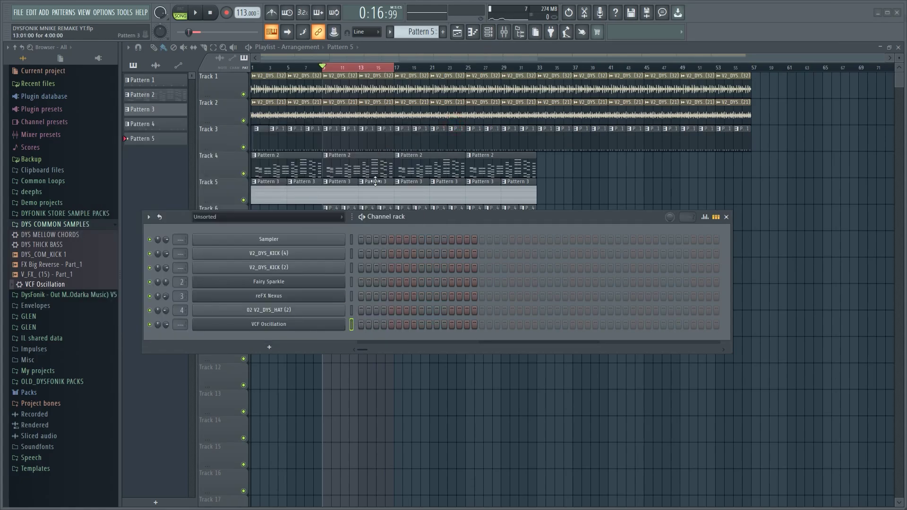
Cut the long Sampler note out of Pattern 3 and paste it into the Sampler channel of Pattern 5
{"action": "left_click", "coordinate": [366, 199]}
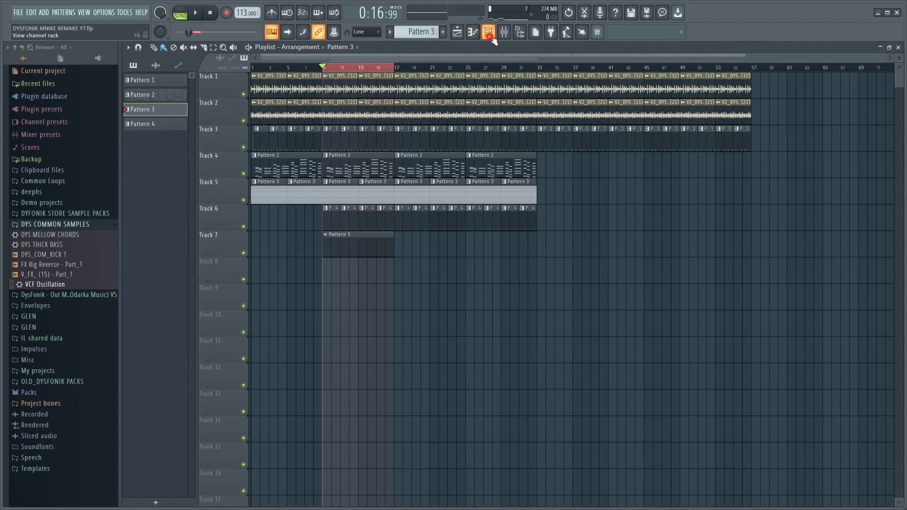
{"action": "double_click", "coordinate": [340, 194]}
{"action": "key", "text": "ctrl+z"}
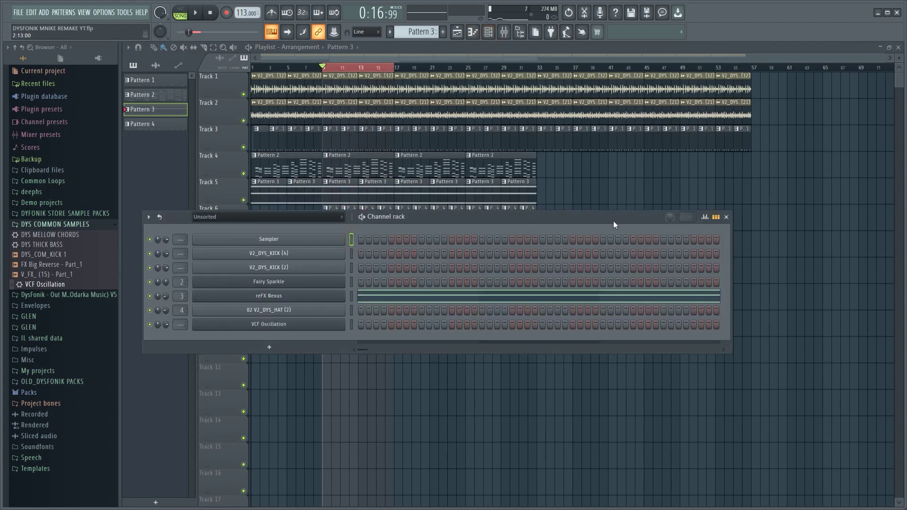
{"action": "left_click", "coordinate": [726, 217]}
{"action": "left_click", "coordinate": [333, 246]}
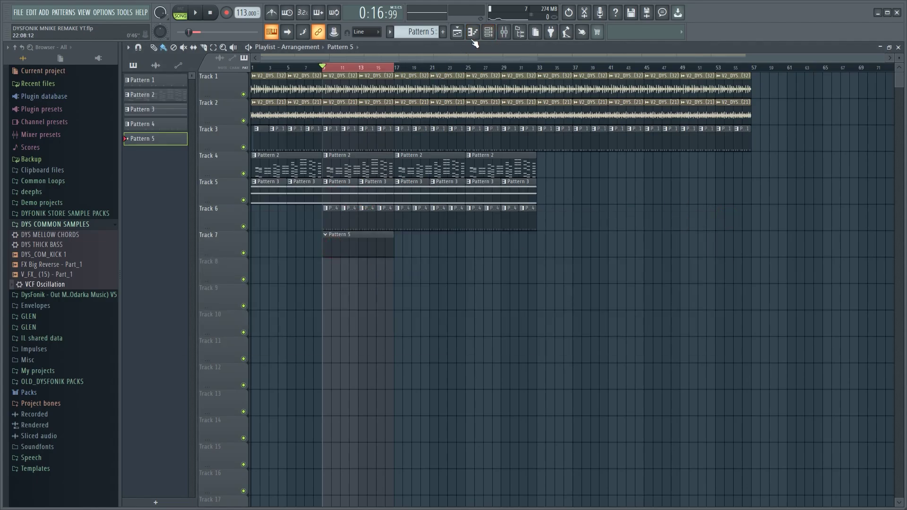
{"action": "left_click", "coordinate": [488, 32]}
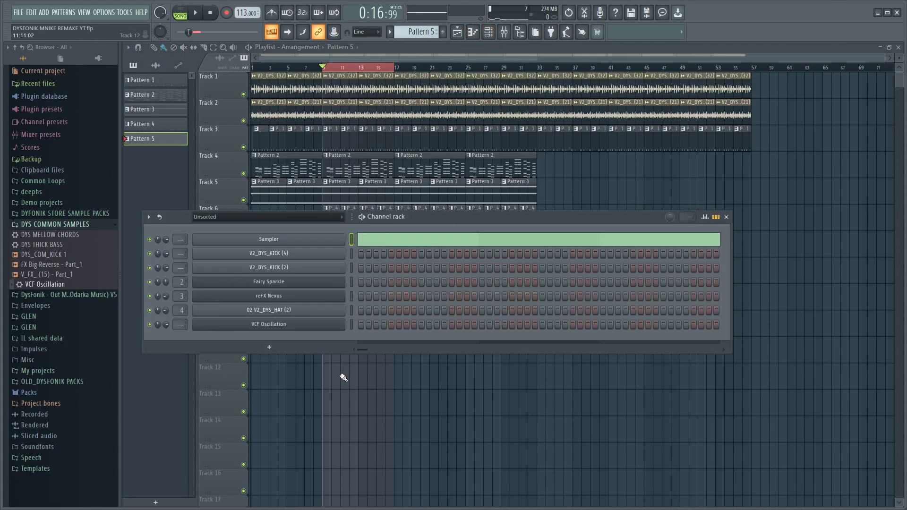
Route the VCF Oscillation channel to mixer track 5 and insert Fruity parametric EQ in its first effect slot
{"action": "left_click", "coordinate": [269, 324]}
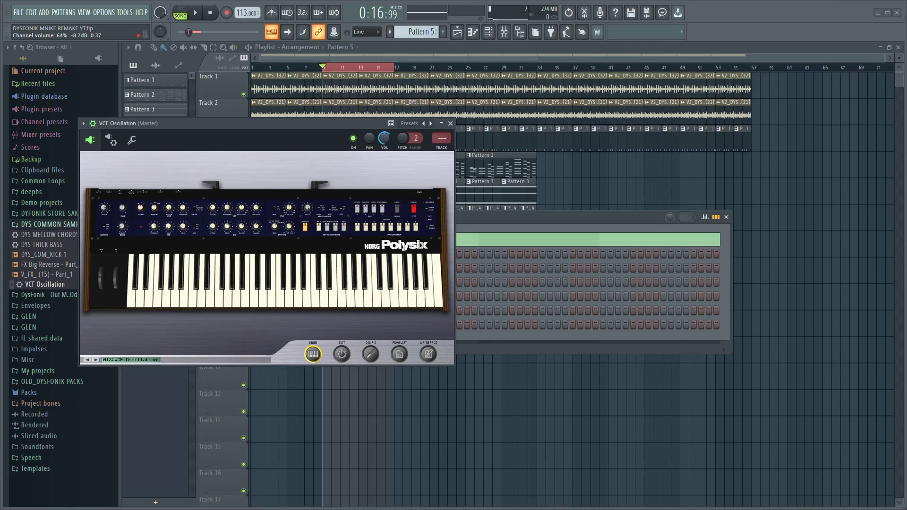
{"action": "left_click", "coordinate": [443, 146]}
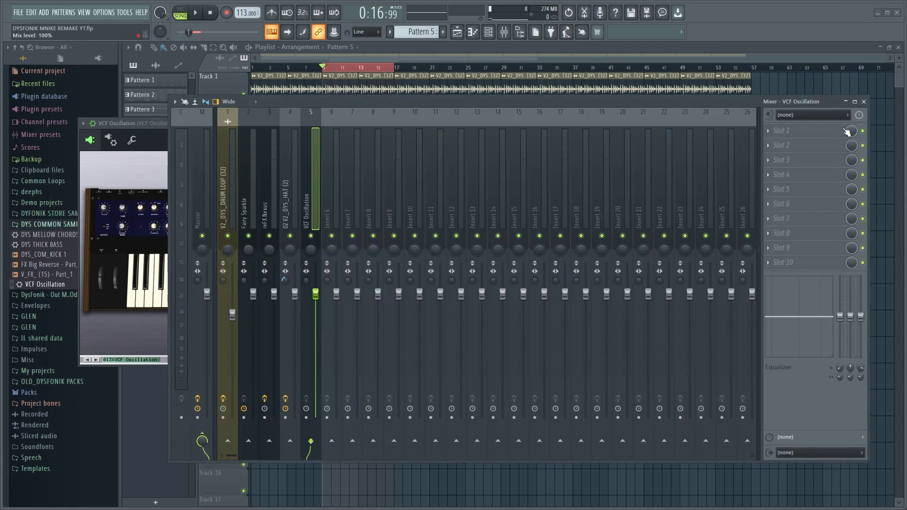
{"action": "left_click", "coordinate": [785, 131]}
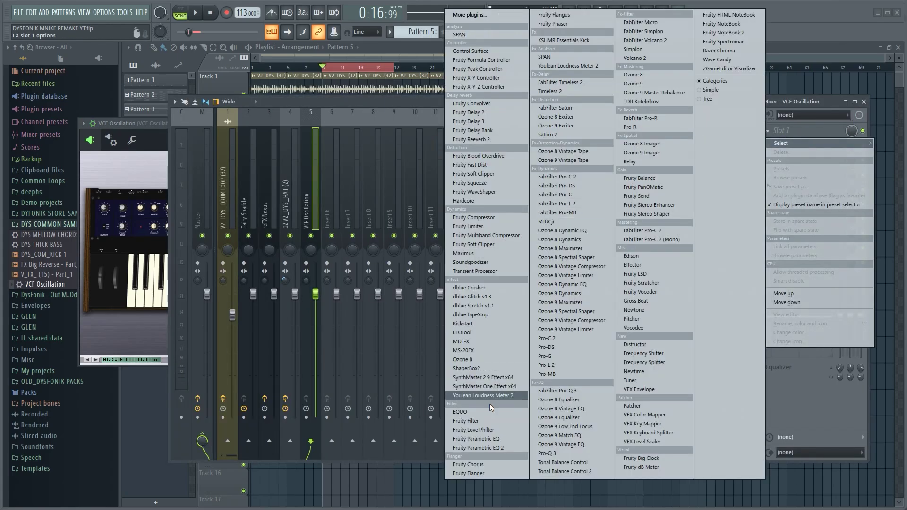
{"action": "left_click", "coordinate": [507, 443]}
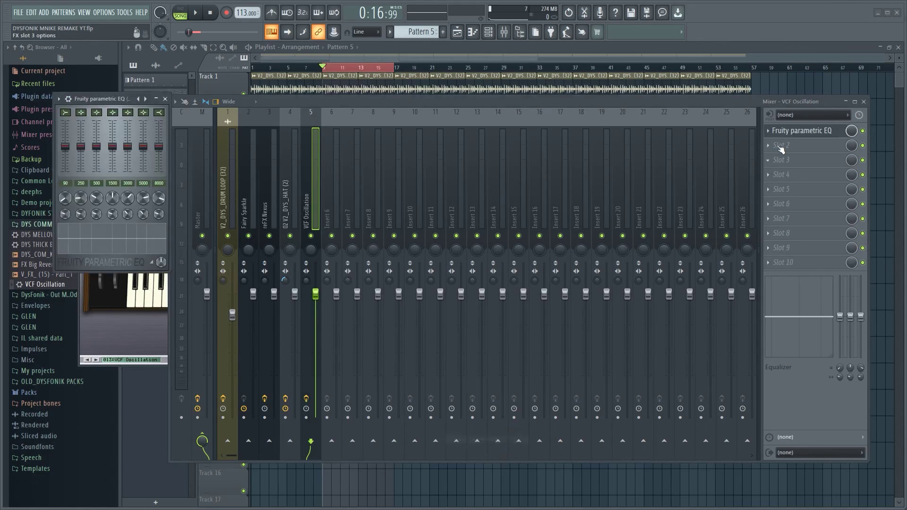
Replace the effect in slot 1 with Fruity parametric EQ 2 and pull its lowest band down
{"action": "left_click", "coordinate": [777, 133]}
{"action": "mouse_move", "coordinate": [776, 144]}
{"action": "left_click", "coordinate": [478, 448]}
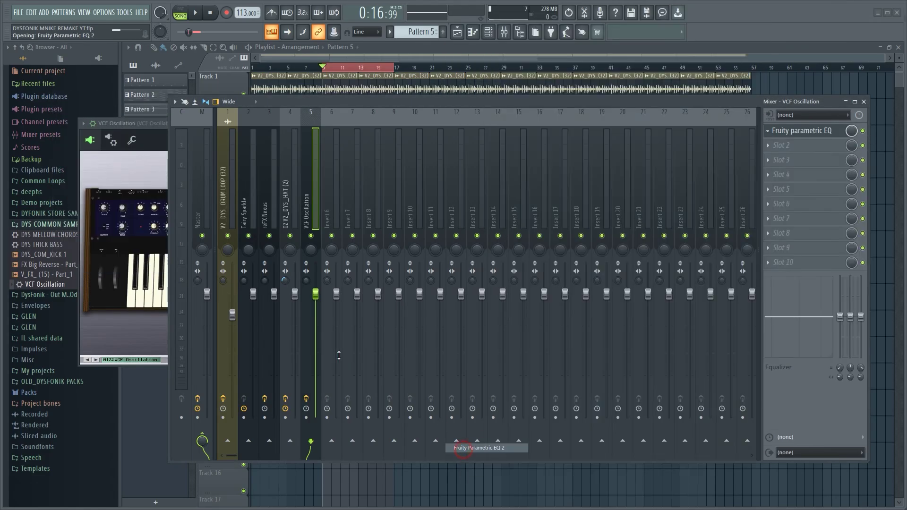
{"action": "left_click_drag", "start_coordinate": [101, 178], "coordinate": [92, 235]}
{"action": "left_click", "coordinate": [383, 99]}
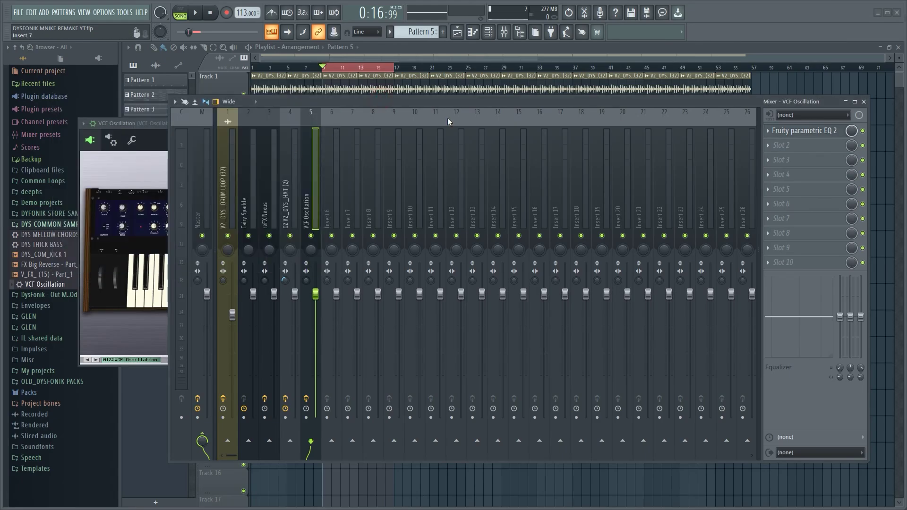
Copy the Fairy Sparkle notes from Pattern 2 and paste them into the VCF Oscillation channel of Pattern 5
{"action": "key", "text": "F7"}
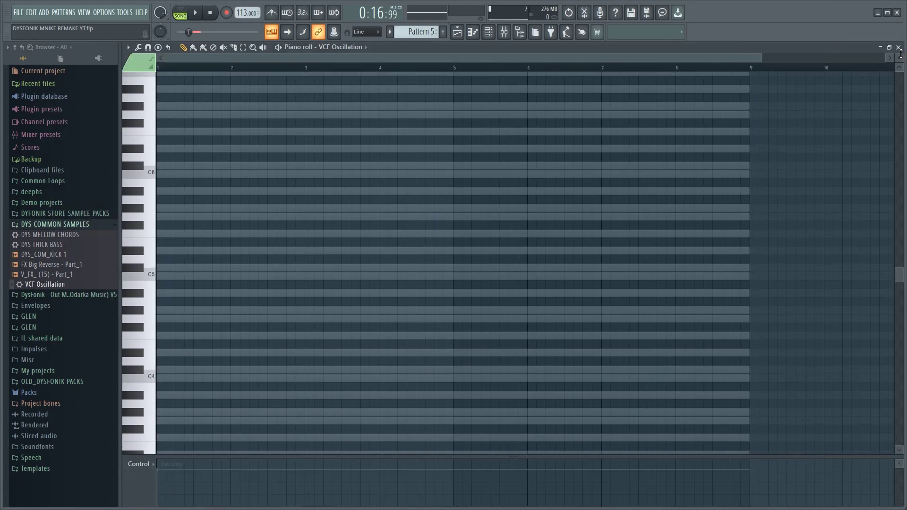
{"action": "left_click", "coordinate": [899, 49]}
{"action": "left_click", "coordinate": [356, 172]}
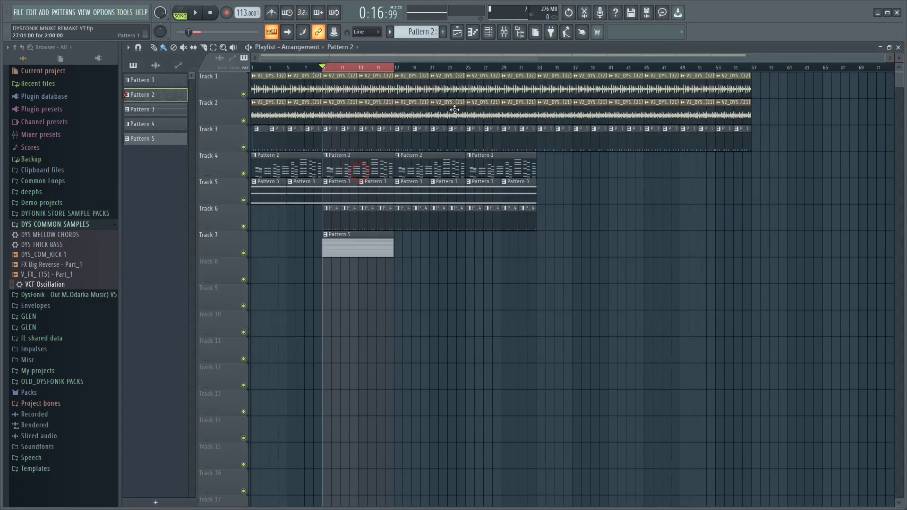
{"action": "left_click", "coordinate": [490, 36]}
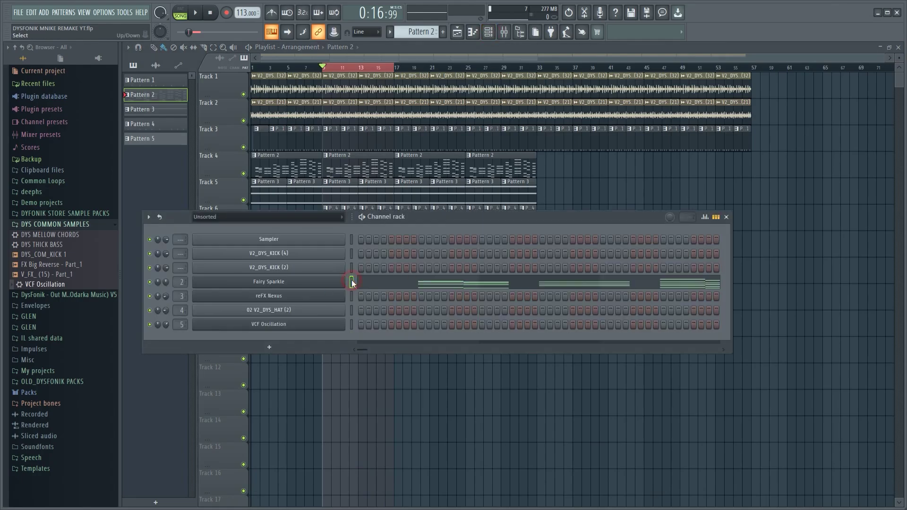
{"action": "left_click", "coordinate": [357, 243]}
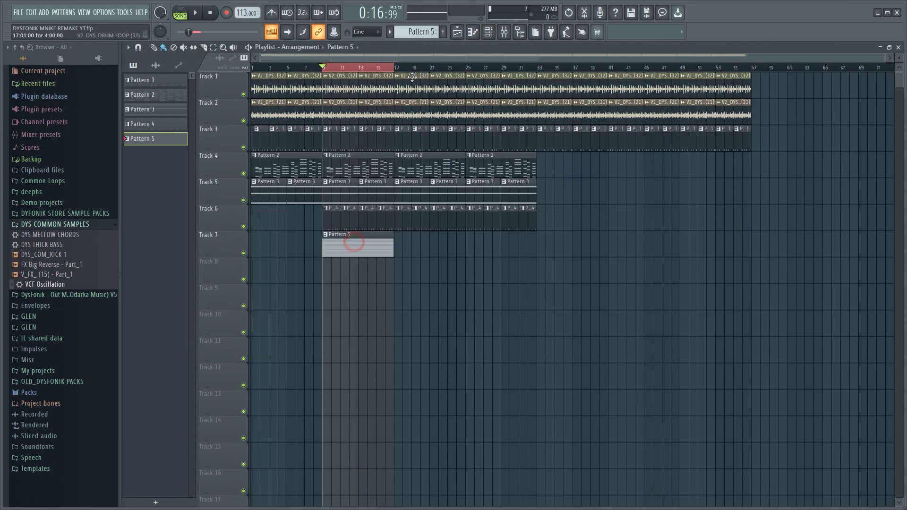
{"action": "left_click", "coordinate": [488, 31]}
{"action": "left_click", "coordinate": [356, 325]}
{"action": "key", "text": "ctrl+v"}
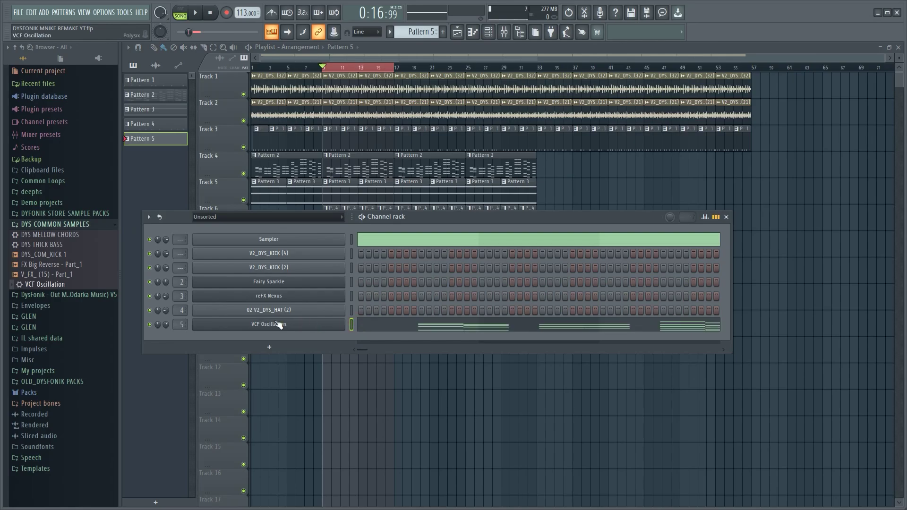
Open the pasted VCF Oscillation notes in the piano roll, play the loop and lower that channel's volume
{"action": "left_click", "coordinate": [424, 330]}
{"action": "key", "text": "space"}
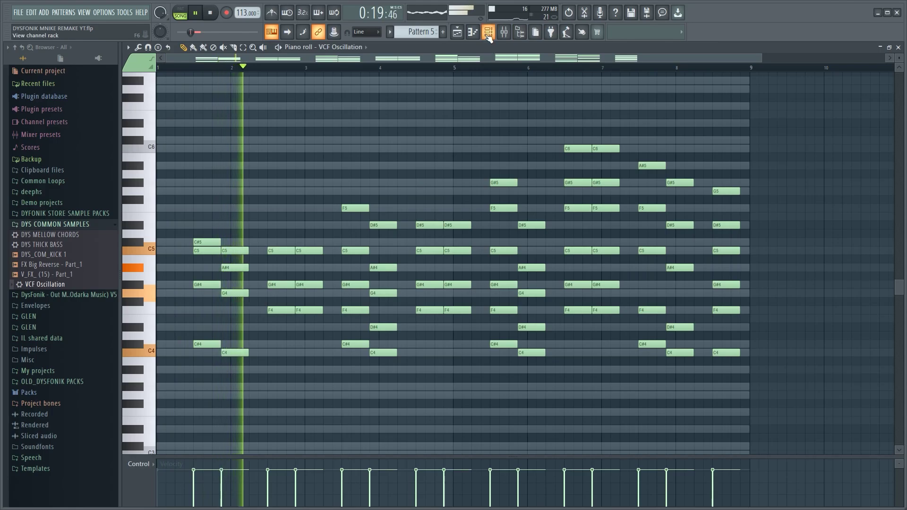
{"action": "key", "text": "F6"}
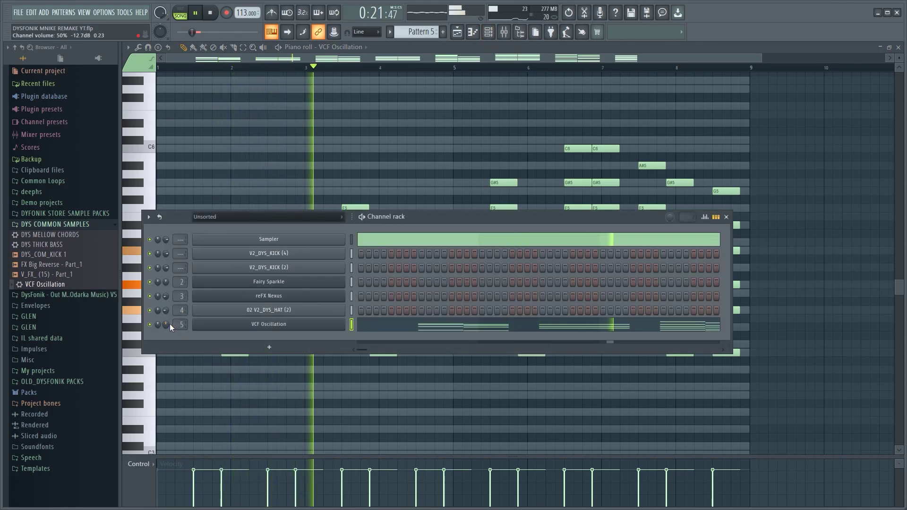
{"action": "scroll", "coordinate": [169, 324], "scroll_direction": "down", "scroll_amount": 3}
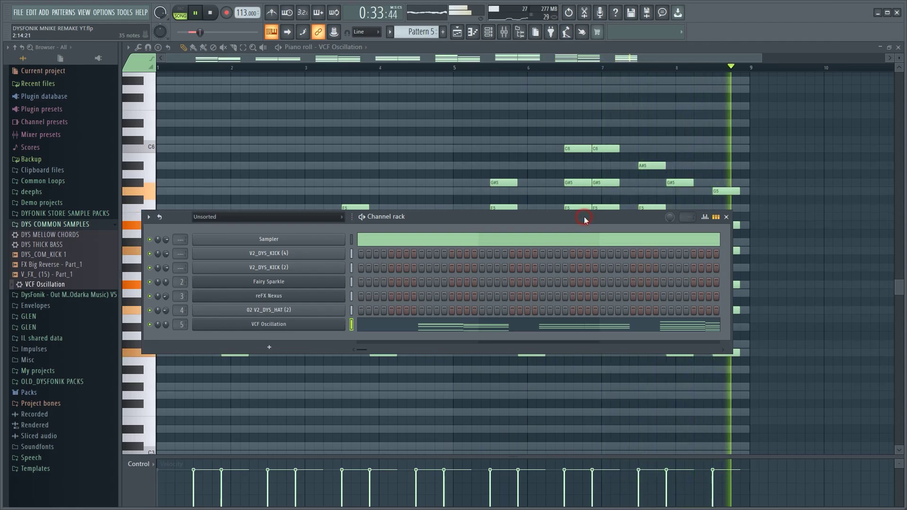
Stop playback, create Pattern 6 and place it on Track 8 of the playlist directly below the Pattern 5 clip, spanning bars 9 to 17
{"action": "key", "text": "space"}
{"action": "key", "text": "F5"}
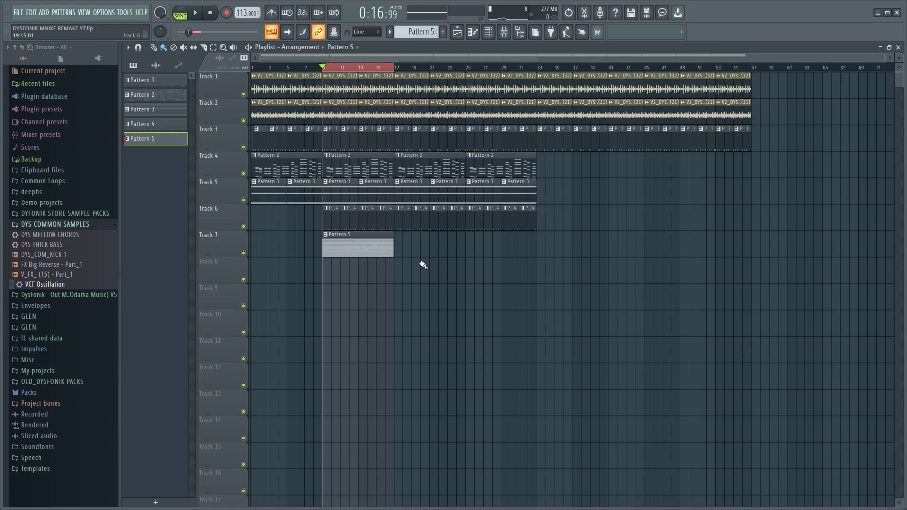
{"action": "left_click", "coordinate": [442, 32]}
{"action": "left_click", "coordinate": [443, 43]}
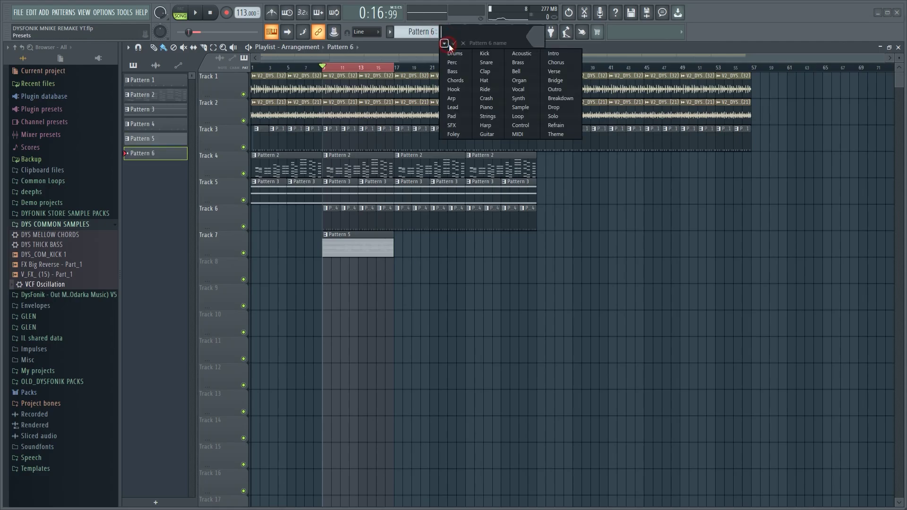
{"action": "left_click", "coordinate": [330, 272]}
{"action": "left_click_drag", "start_coordinate": [332, 269], "coordinate": [395, 277]}
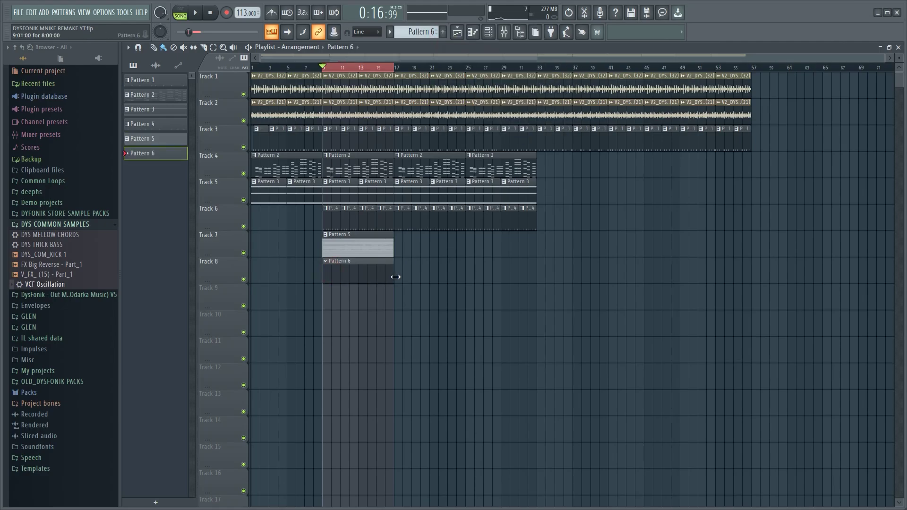
Fill the Sampler channel's row across the full length of Pattern 6 and add a ravity(S) instrument channel
{"action": "left_click", "coordinate": [488, 31]}
{"action": "left_click", "coordinate": [489, 31]}
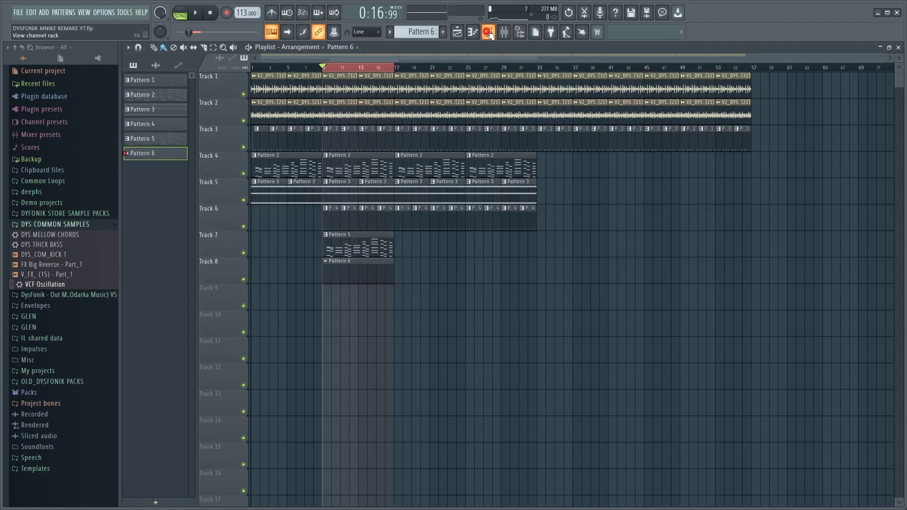
{"action": "left_click", "coordinate": [488, 32]}
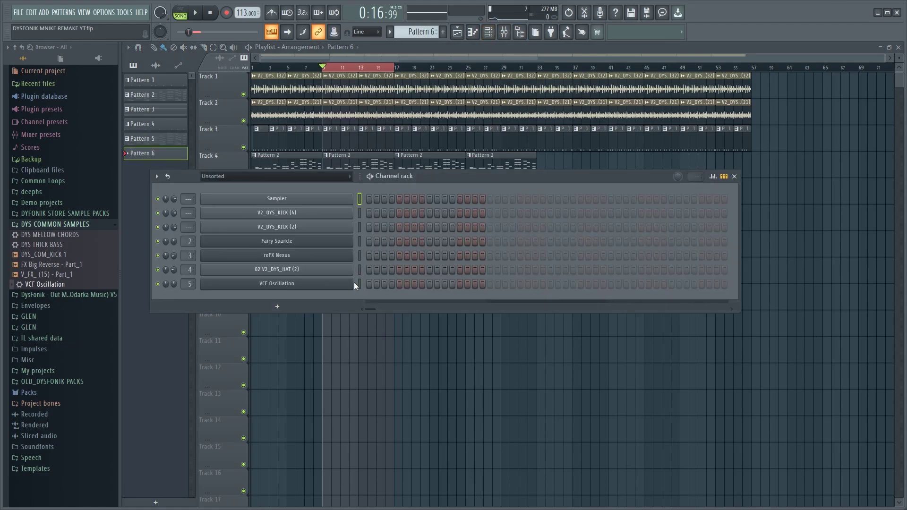
{"action": "left_click", "coordinate": [358, 202]}
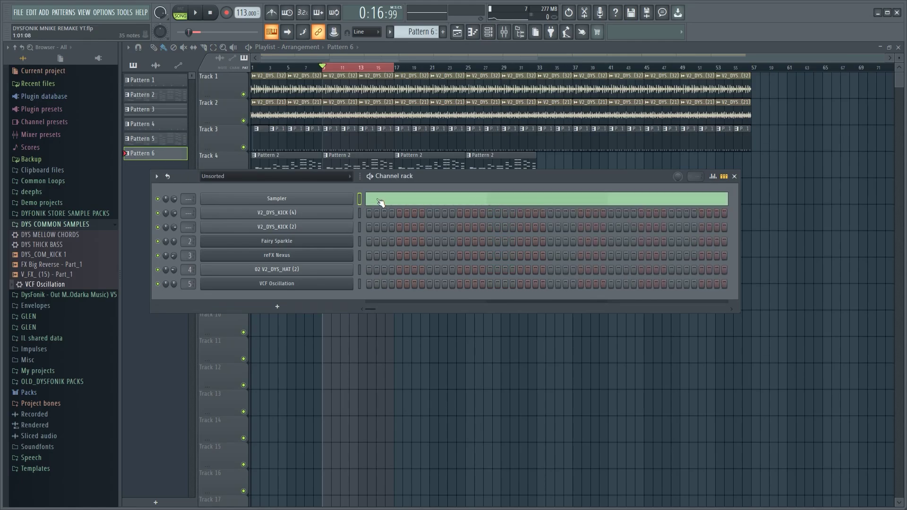
{"action": "left_click", "coordinate": [330, 308]}
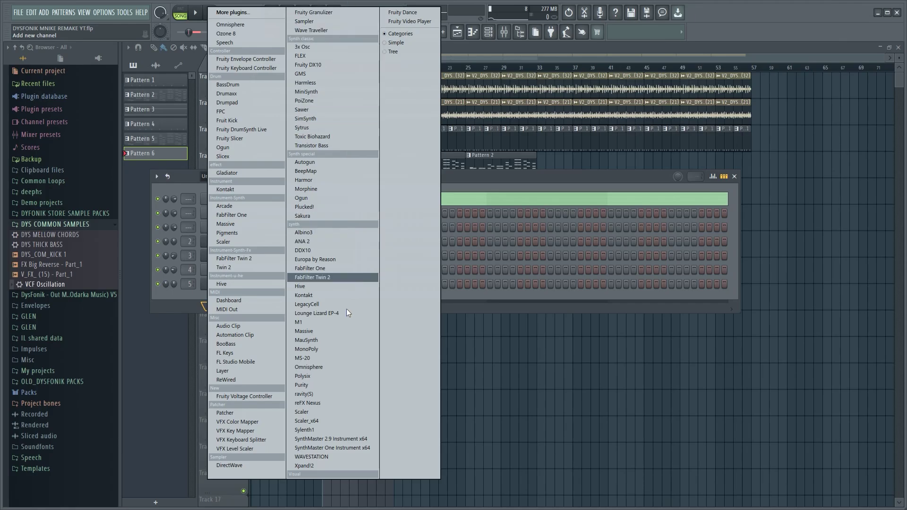
{"action": "left_click", "coordinate": [333, 395]}
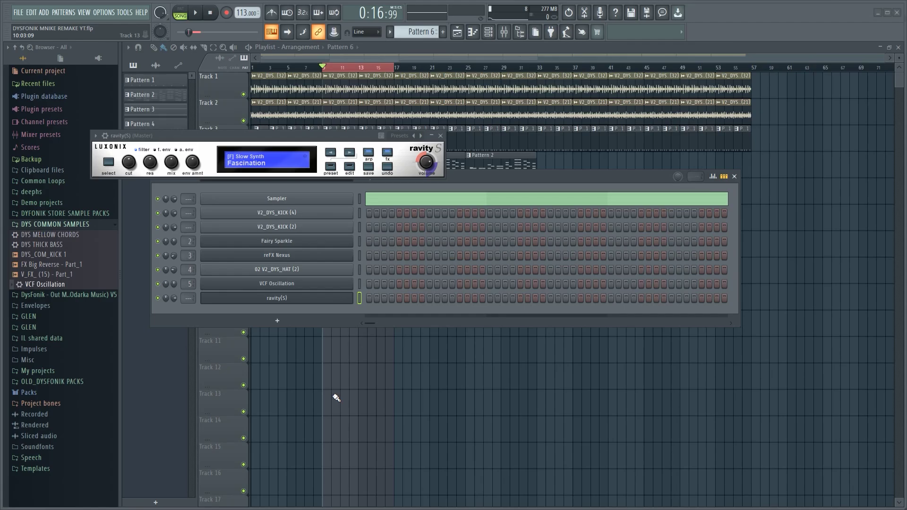
Try lowering the layer 1 filter cutoff in ravity(S)'s Fascination preset
{"action": "left_click", "coordinate": [331, 166]}
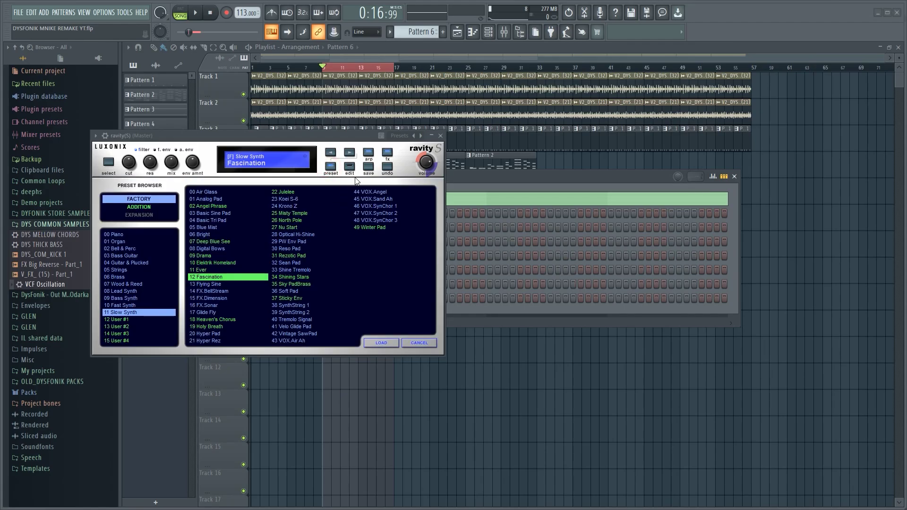
{"action": "left_click", "coordinate": [349, 167]}
{"action": "left_click_drag", "start_coordinate": [337, 223], "coordinate": [333, 244]}
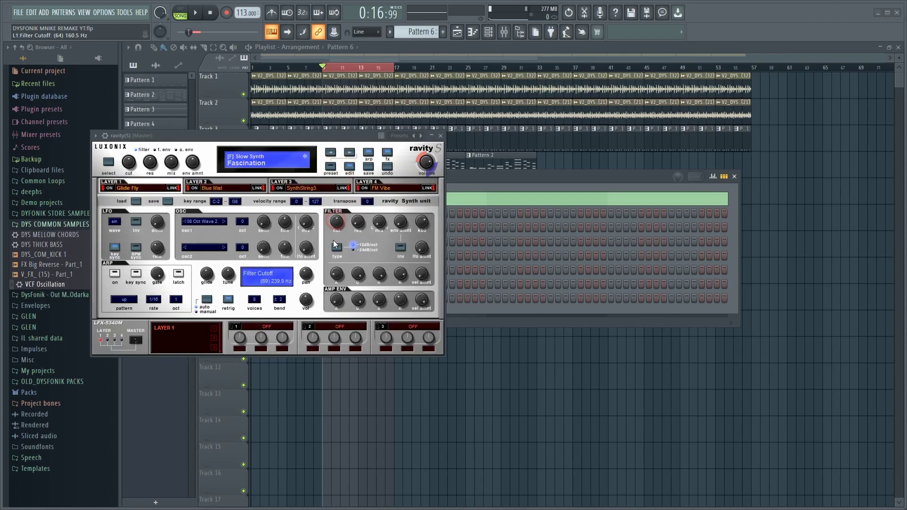
{"action": "left_click", "coordinate": [318, 145]}
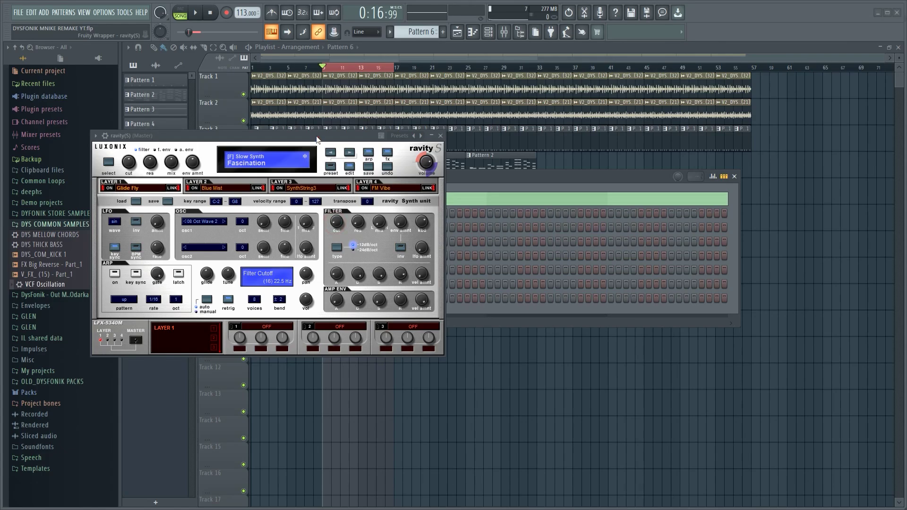
Load the Sqr Env preset from ravity(S)'s Bass Synth category, set its layer 1 filter cutoff to 20.8 Hz and close the plugin
{"action": "left_click", "coordinate": [251, 162]}
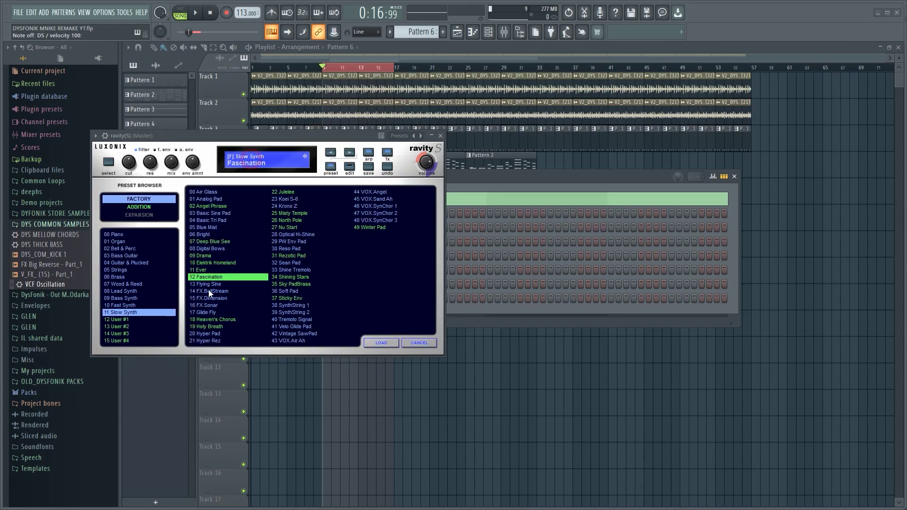
{"action": "left_click", "coordinate": [124, 298]}
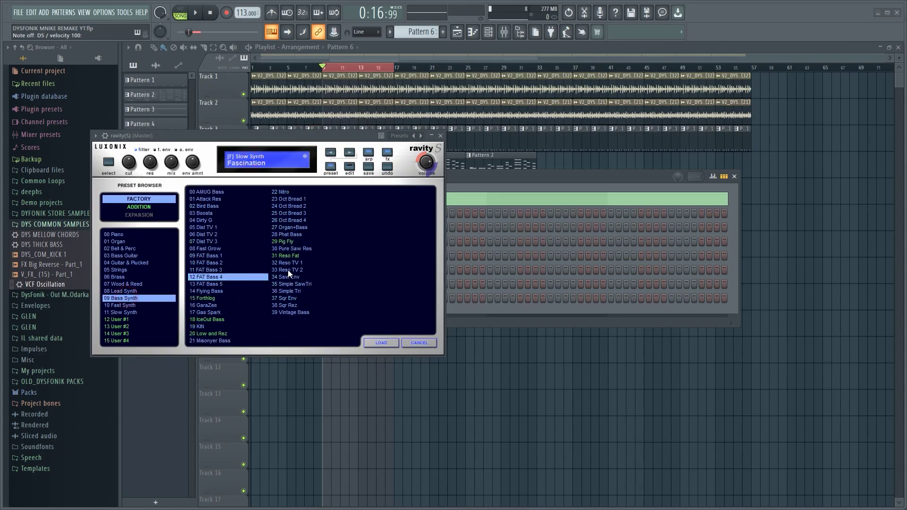
{"action": "left_click", "coordinate": [290, 298]}
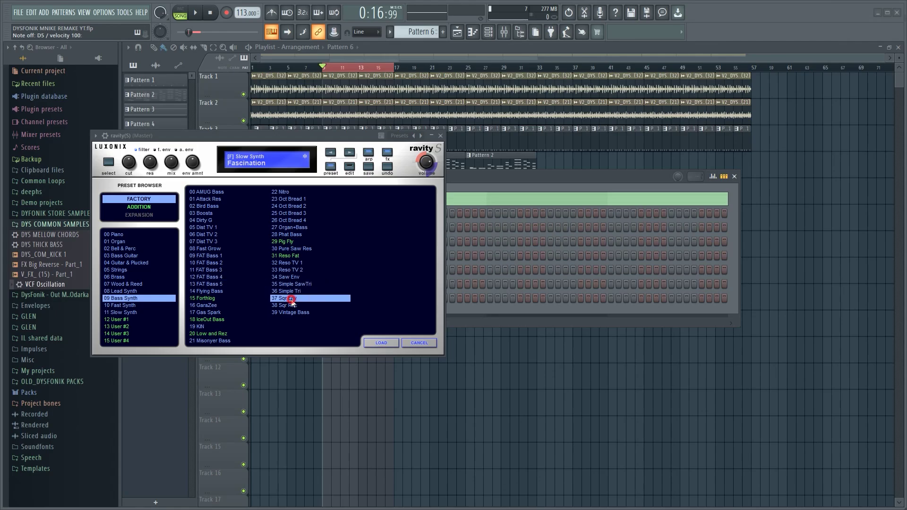
{"action": "left_click", "coordinate": [304, 137]}
{"action": "left_click", "coordinate": [351, 169]}
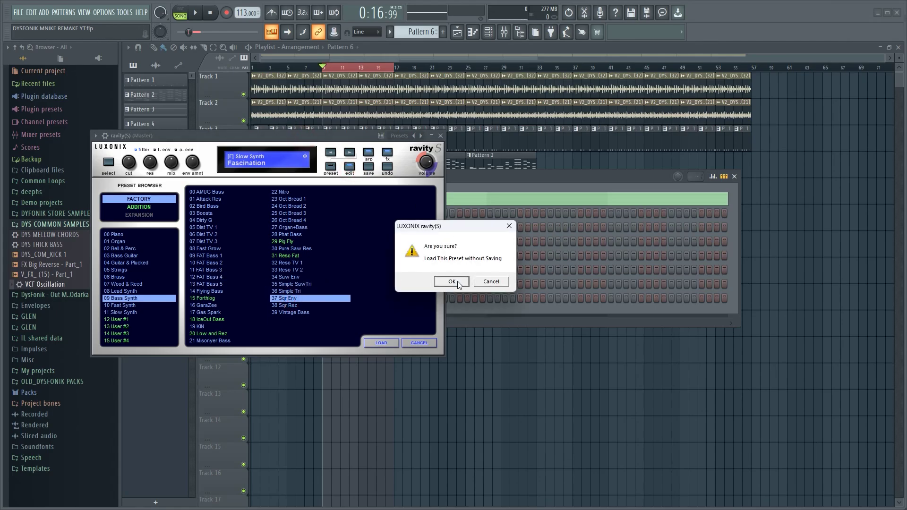
{"action": "left_click", "coordinate": [456, 282]}
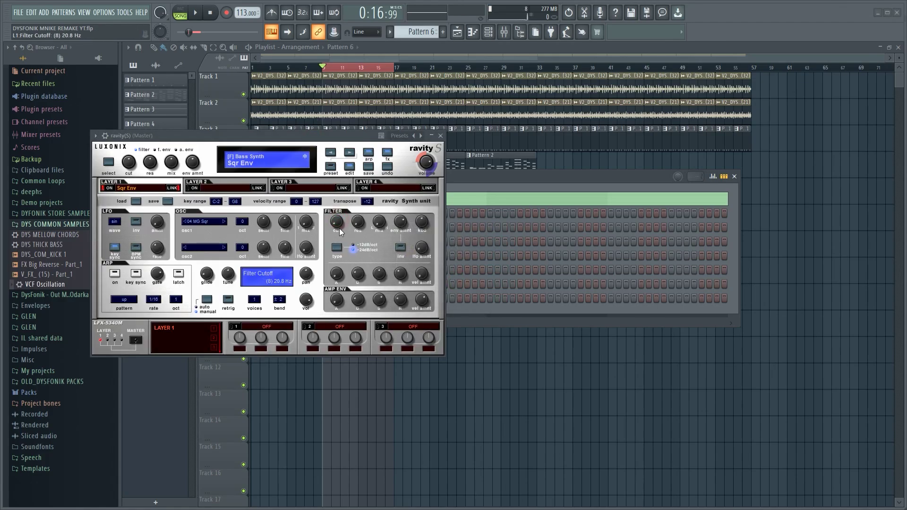
{"action": "left_click", "coordinate": [440, 136]}
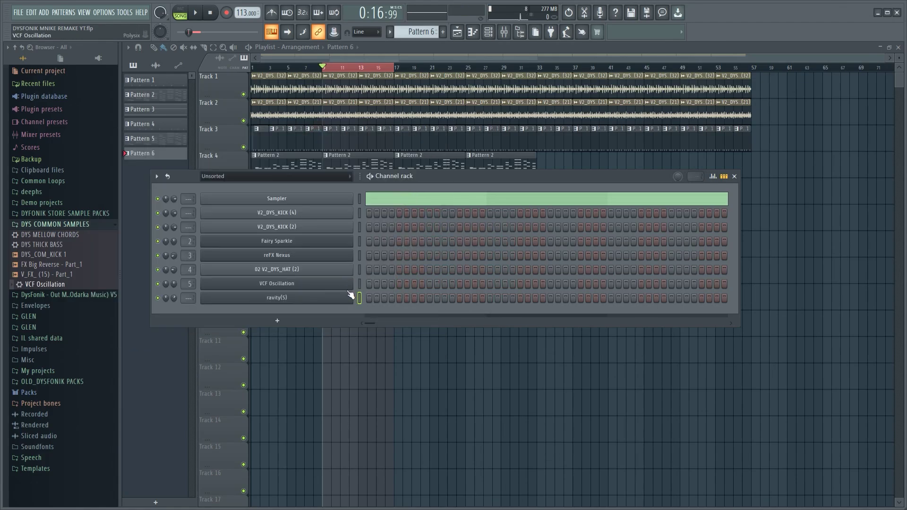
Add a Fruity DX10 channel with the eFlute preset and close its window
{"action": "left_click", "coordinate": [310, 324]}
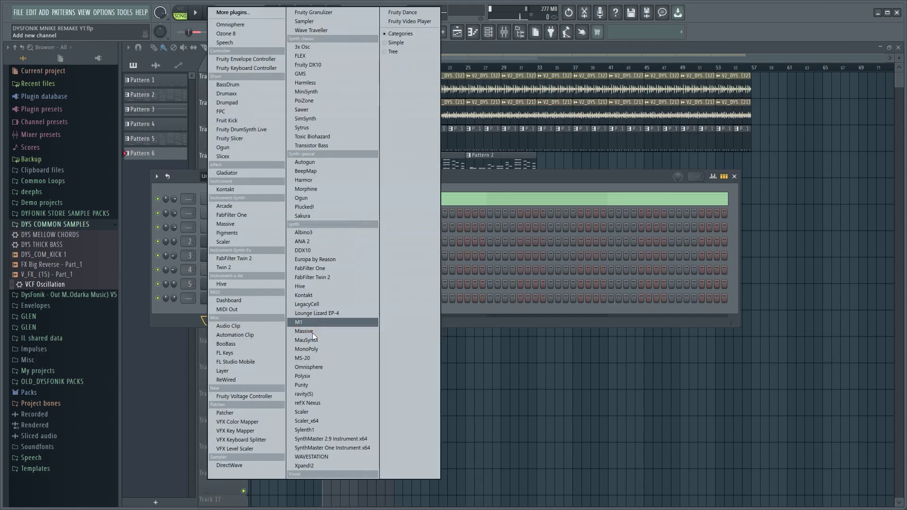
{"action": "left_click", "coordinate": [336, 66]}
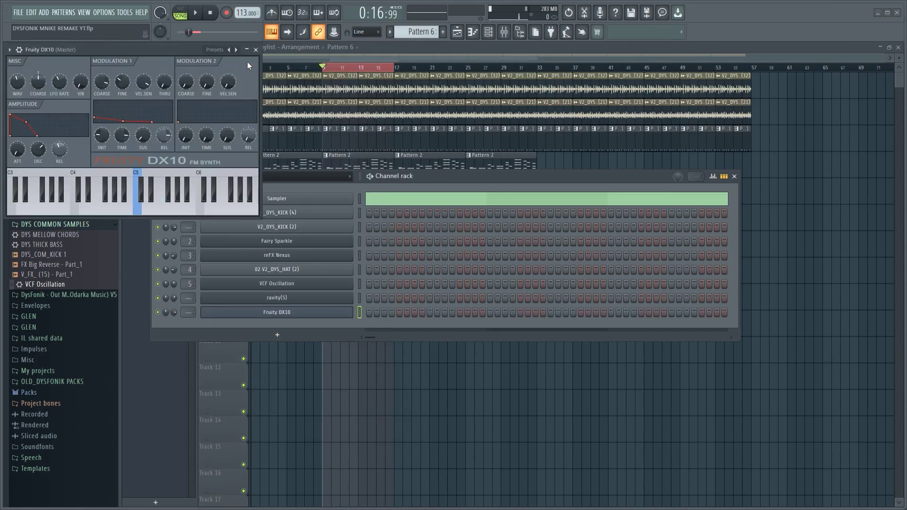
{"action": "left_click", "coordinate": [244, 50]}
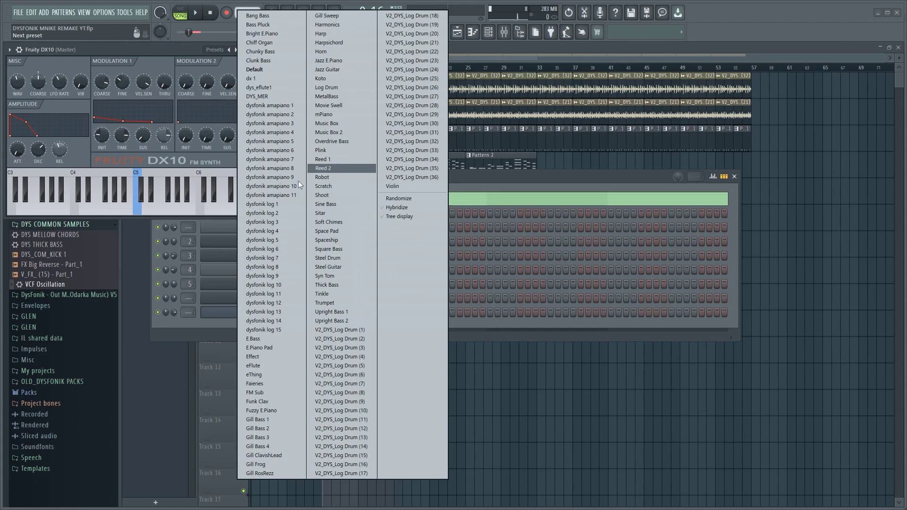
{"action": "left_click", "coordinate": [253, 366]}
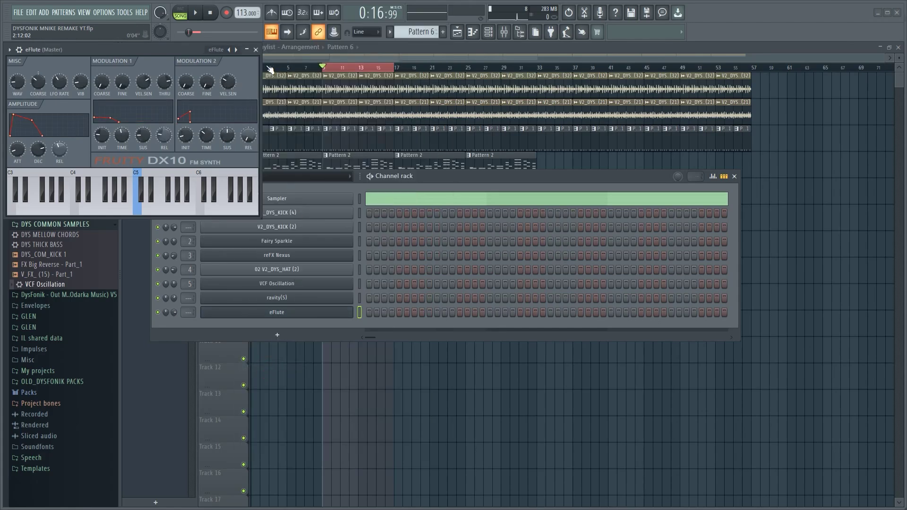
{"action": "left_click", "coordinate": [255, 49]}
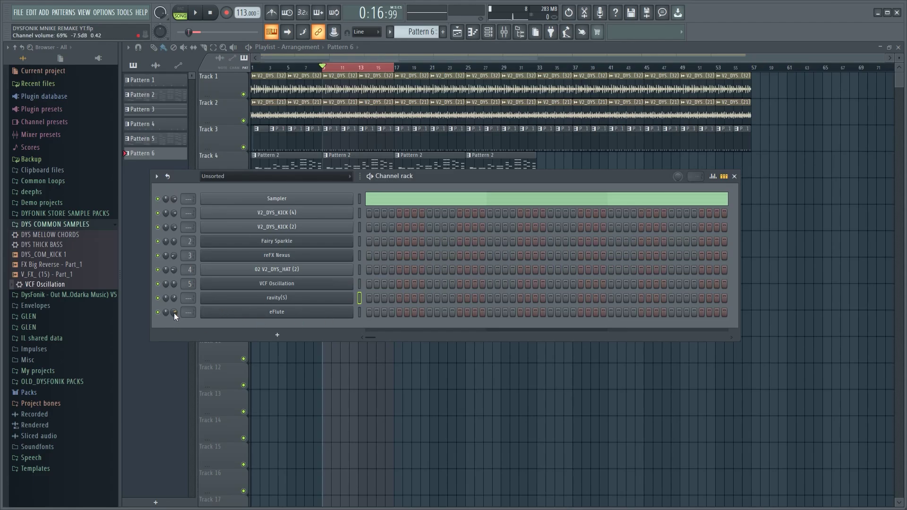
Copy the VCF Oscillation notes from Pattern 5 into the ravity(S) channel of Pattern 6 and open them in the piano roll
{"action": "right_click", "coordinate": [352, 298]}
{"action": "left_click", "coordinate": [384, 300]}
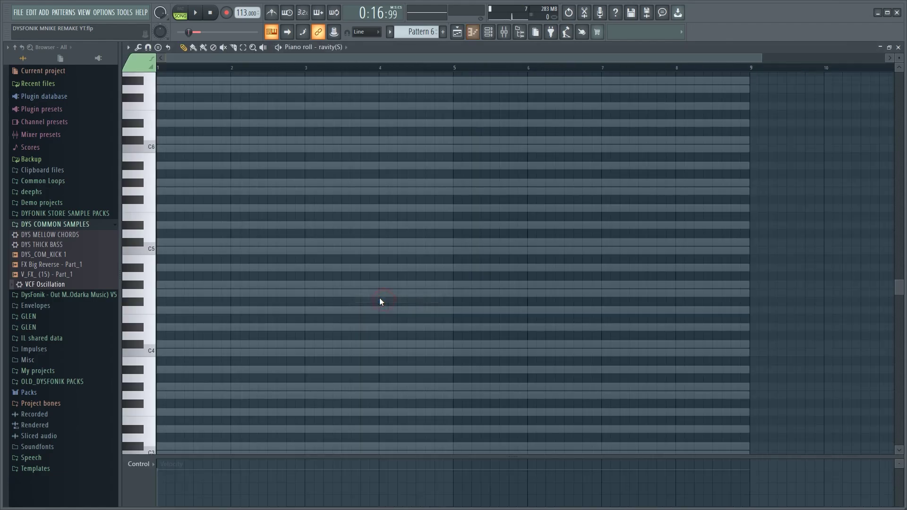
{"action": "left_click", "coordinate": [457, 32]}
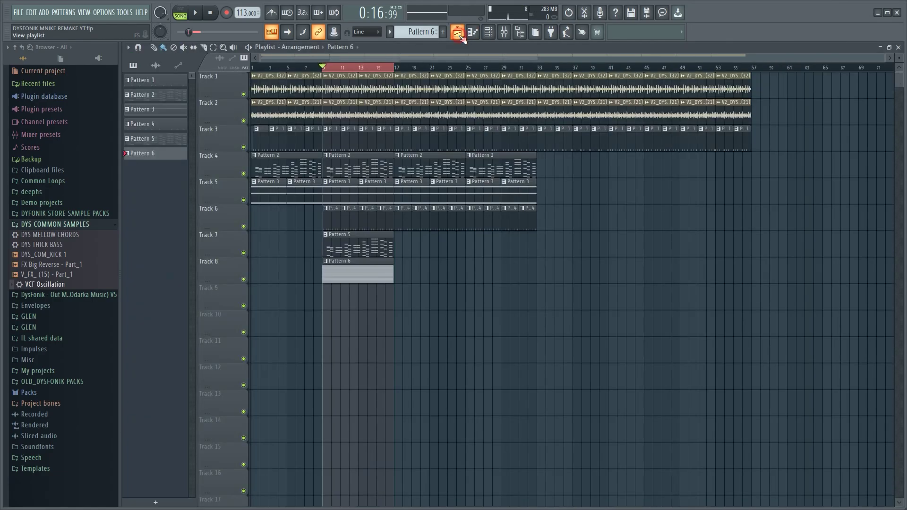
{"action": "double_click", "coordinate": [358, 243]}
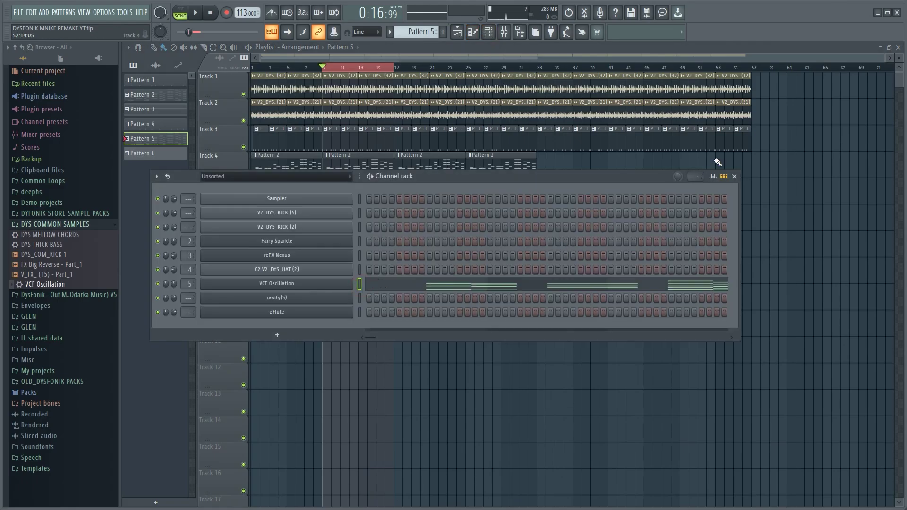
{"action": "scroll", "coordinate": [406, 41], "scroll_direction": "down", "scroll_amount": 1}
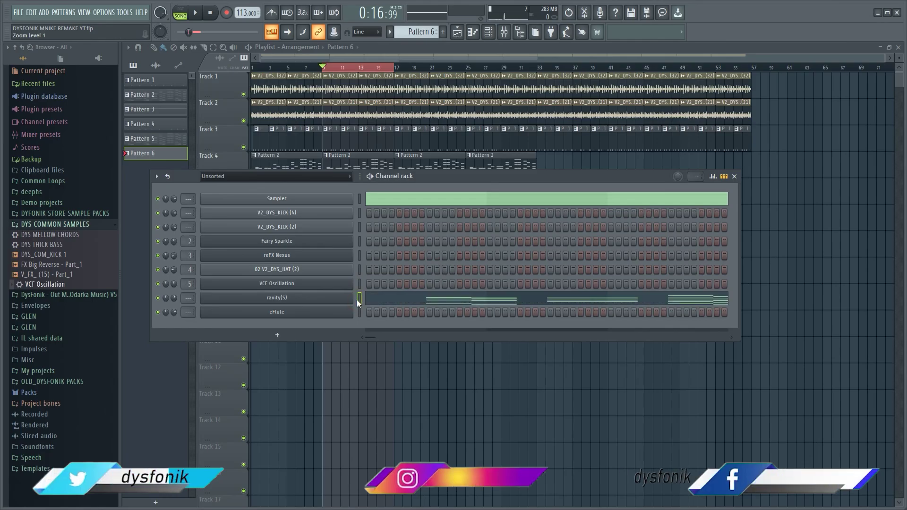
{"action": "left_click", "coordinate": [394, 301]}
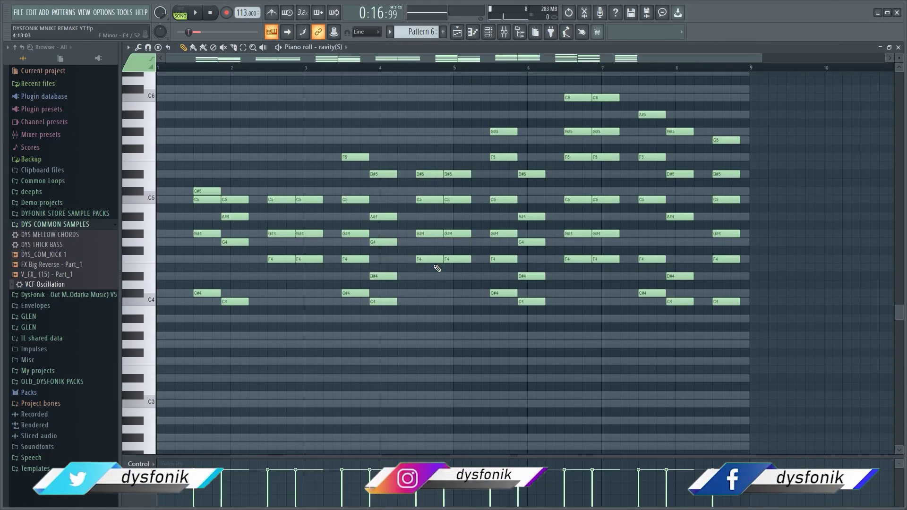
Delete the upper notes of the ravity(S) chords up to the start of bar 4, keeping only each chord's lowest note
{"action": "right_click", "coordinate": [207, 191]}
{"action": "right_click", "coordinate": [207, 199]}
{"action": "right_click", "coordinate": [207, 234]}
{"action": "right_click", "coordinate": [235, 200]}
{"action": "right_click", "coordinate": [235, 217]}
{"action": "right_click", "coordinate": [234, 241]}
{"action": "right_click", "coordinate": [281, 199]}
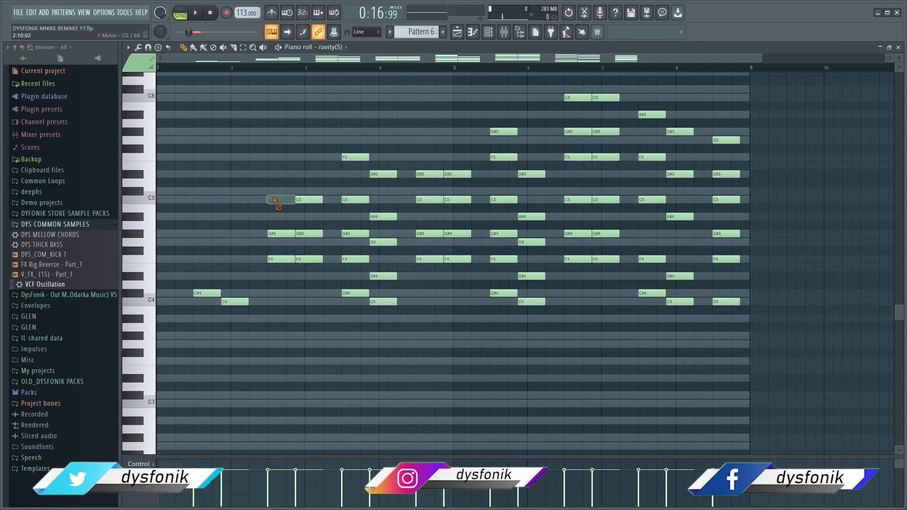
{"action": "right_click", "coordinate": [283, 233]}
{"action": "right_click", "coordinate": [302, 233]}
{"action": "right_click", "coordinate": [311, 199]}
{"action": "right_click", "coordinate": [355, 199]}
{"action": "right_click", "coordinate": [359, 157]}
{"action": "right_click", "coordinate": [383, 173]}
{"action": "right_click", "coordinate": [355, 234]}
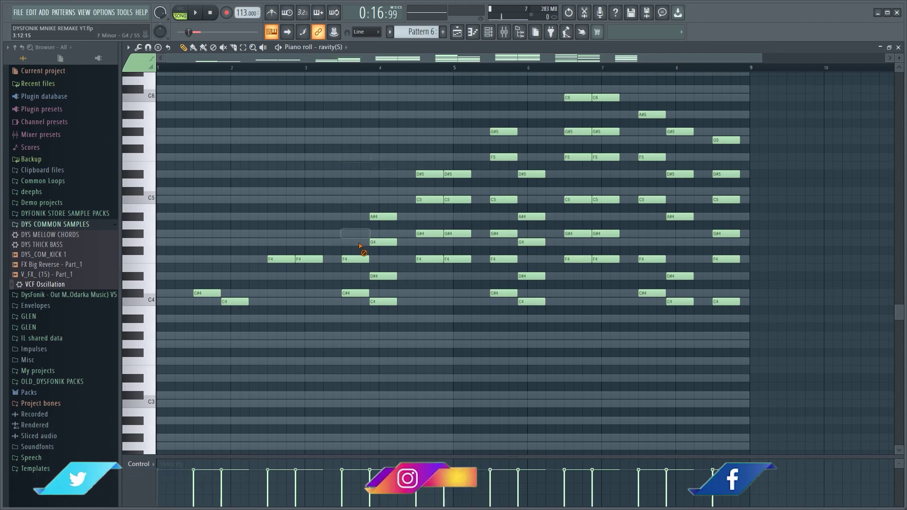
{"action": "right_click", "coordinate": [359, 259]}
{"action": "right_click", "coordinate": [375, 276]}
{"action": "right_click", "coordinate": [377, 241]}
{"action": "right_click", "coordinate": [380, 217]}
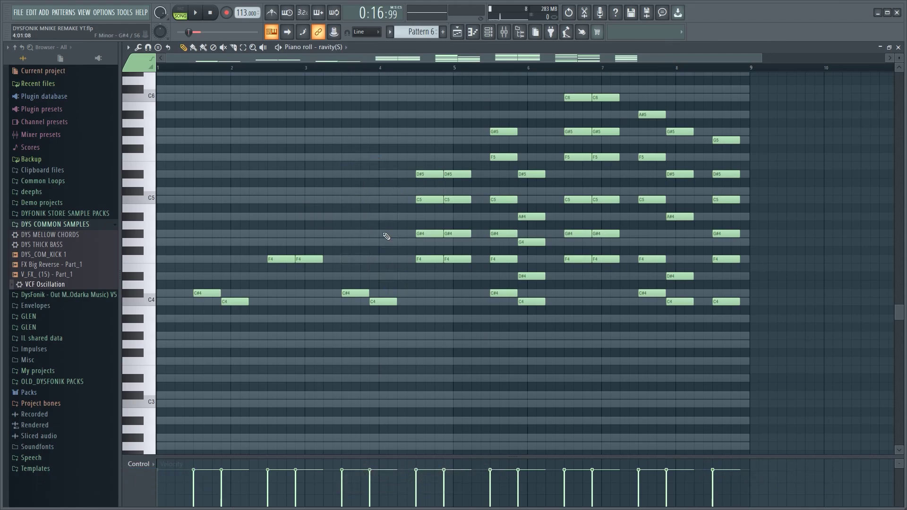
Strip the remaining ravity(S) chords from bar 4 onward down to their lowest C#4, C4 and F4 notes
{"action": "left_click_drag", "start_coordinate": [380, 246], "coordinate": [755, 77]}
{"action": "key", "text": "Delete"}
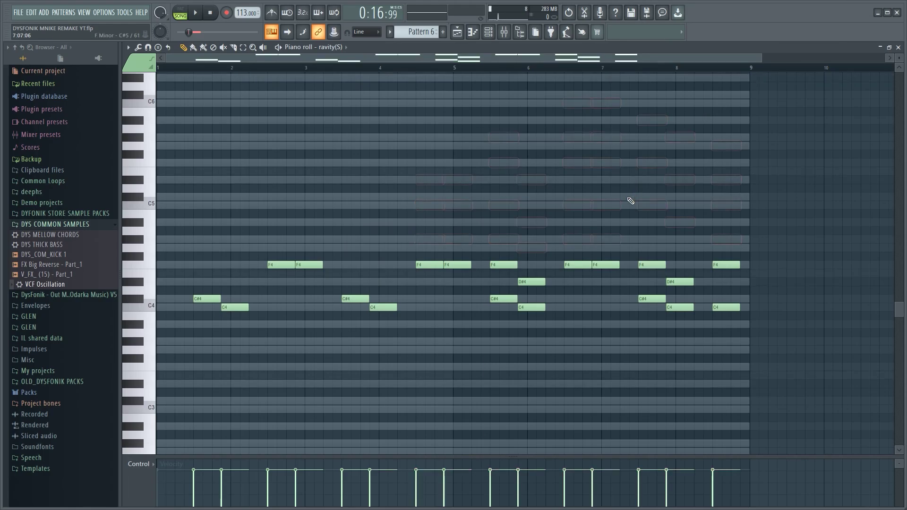
{"action": "right_click", "coordinate": [495, 263]}
{"action": "right_click", "coordinate": [529, 281]}
{"action": "right_click", "coordinate": [586, 265]}
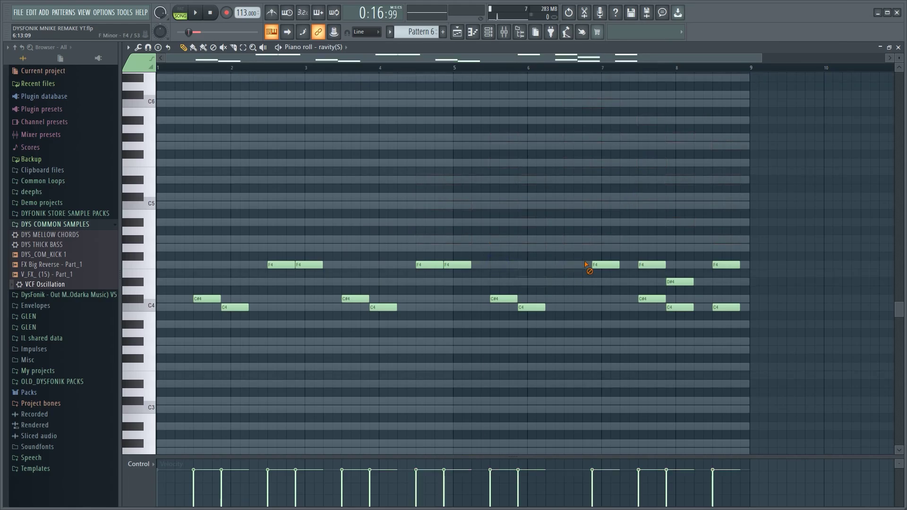
{"action": "left_click", "coordinate": [576, 265]}
{"action": "right_click", "coordinate": [652, 264]}
{"action": "right_click", "coordinate": [667, 282]}
{"action": "right_click", "coordinate": [735, 263]}
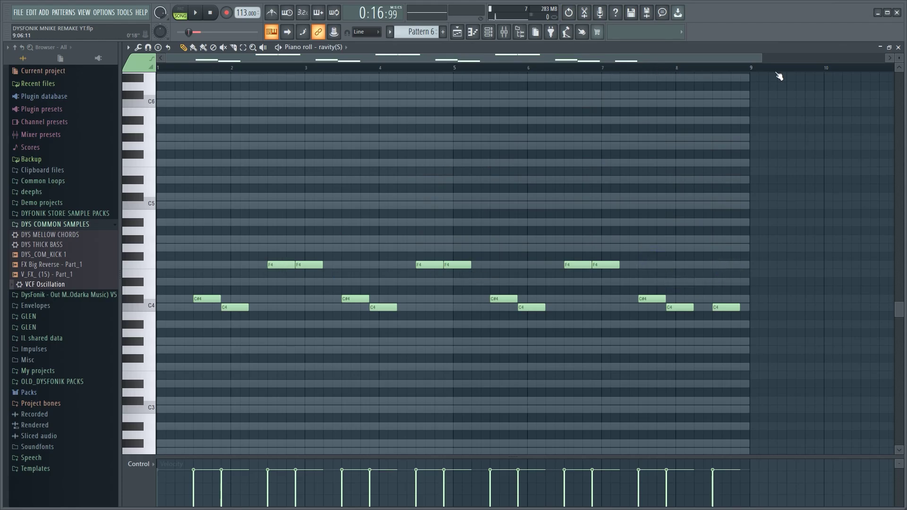
Extend the first C4 bass note up to the first F4, shorten that F4, and add another short F4 beside it
{"action": "left_click_drag", "start_coordinate": [763, 57], "coordinate": [513, 85]}
{"action": "key", "text": "space"}
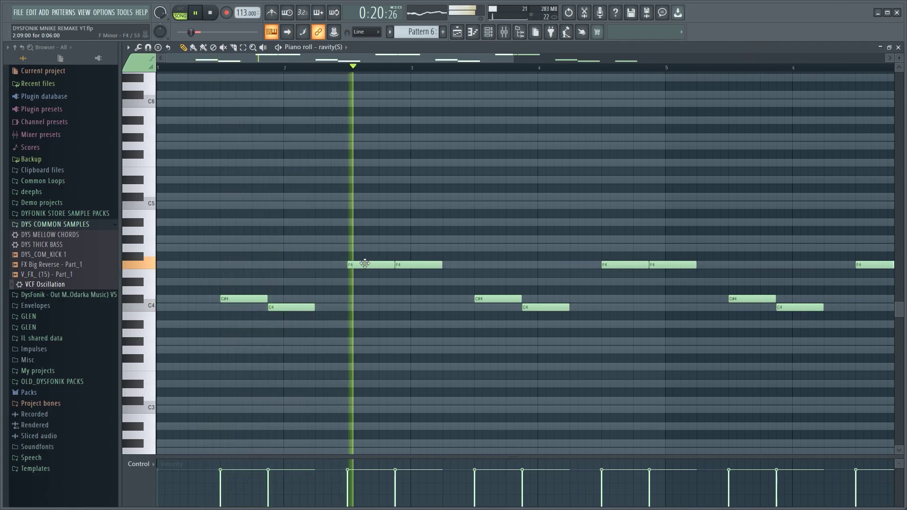
{"action": "left_click_drag", "start_coordinate": [314, 307], "coordinate": [347, 307]}
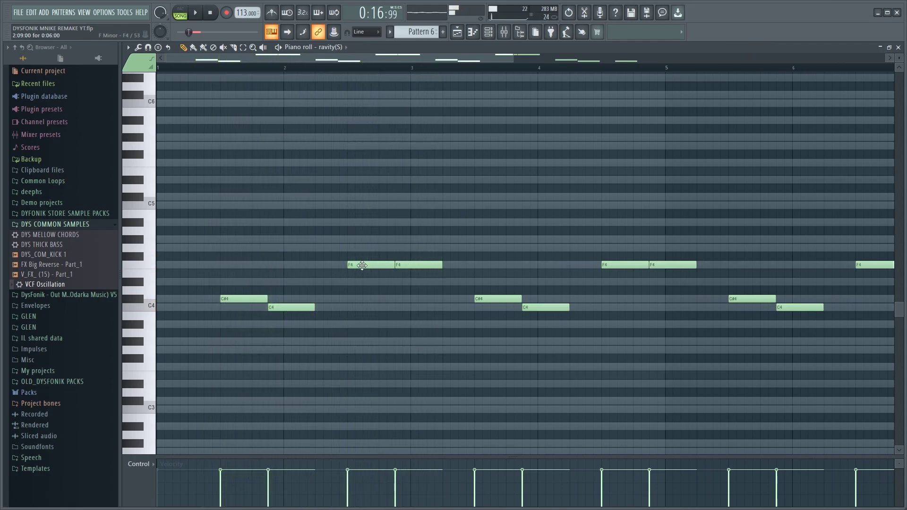
{"action": "left_click_drag", "start_coordinate": [394, 265], "coordinate": [362, 264]}
{"action": "left_click", "coordinate": [373, 265]}
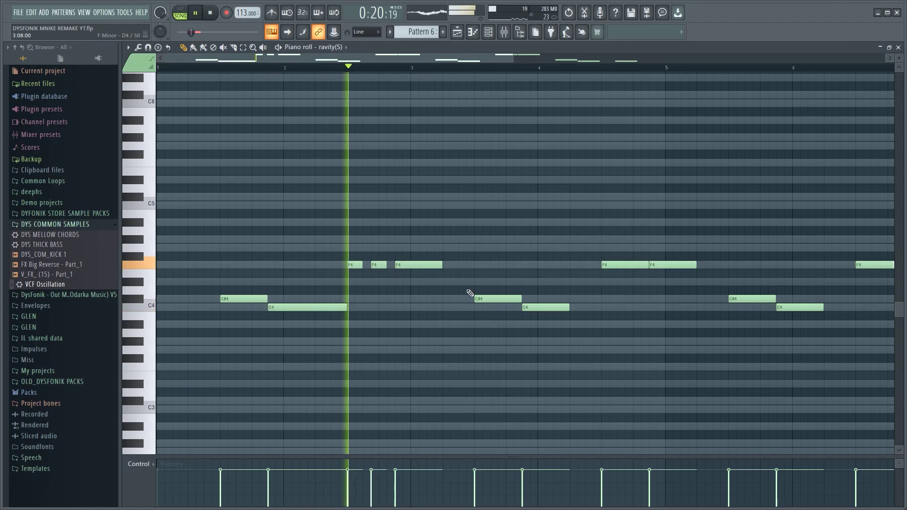
Start a shorter C#4 directly after the long F4 in bar 3, add a C4 behind it, and play the result
{"action": "mouse_move", "coordinate": [475, 297]}
{"action": "left_mouse_down"}
{"action": "mouse_move", "coordinate": [443, 297]}
{"action": "mouse_move", "coordinate": [474, 299]}
{"action": "left_mouse_up"}
{"action": "left_click", "coordinate": [477, 307]}
{"action": "key", "text": "space"}
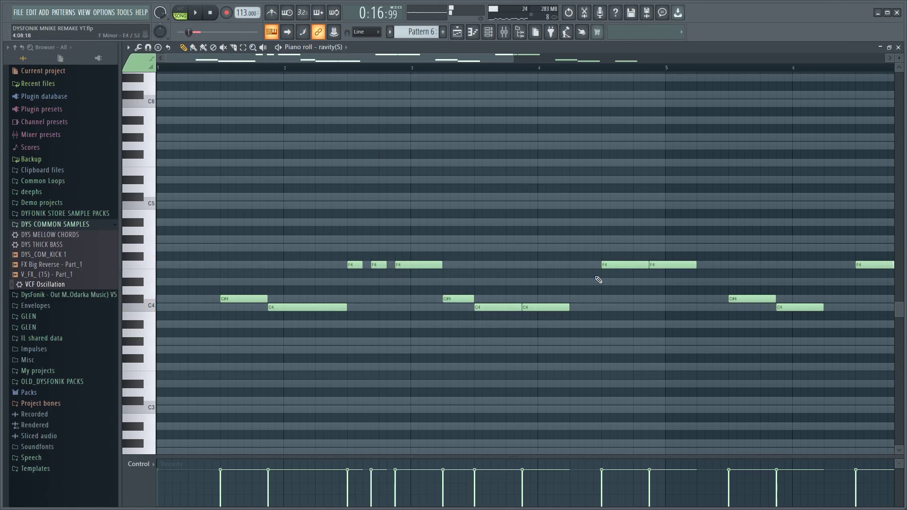
{"action": "key", "text": "space"}
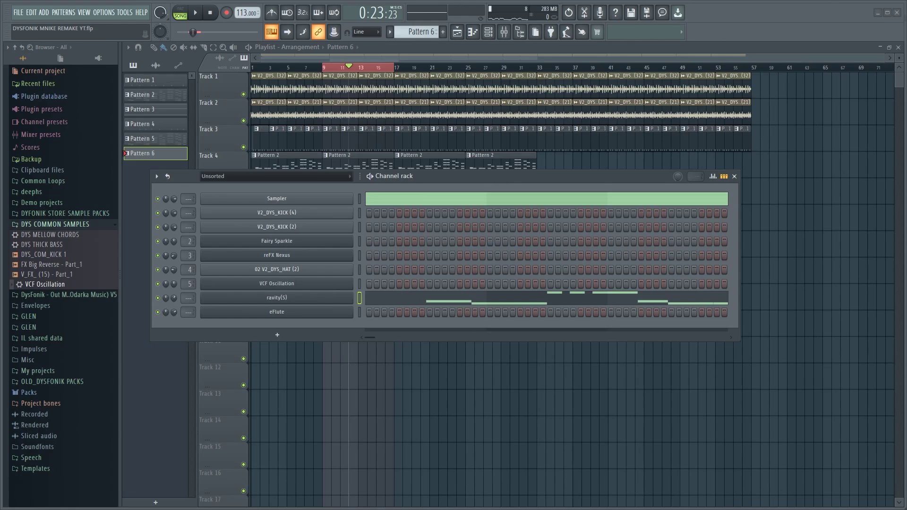
Open the ravity(S) notes in the piano roll and transpose the whole bass line up one octave
{"action": "left_click", "coordinate": [402, 300]}
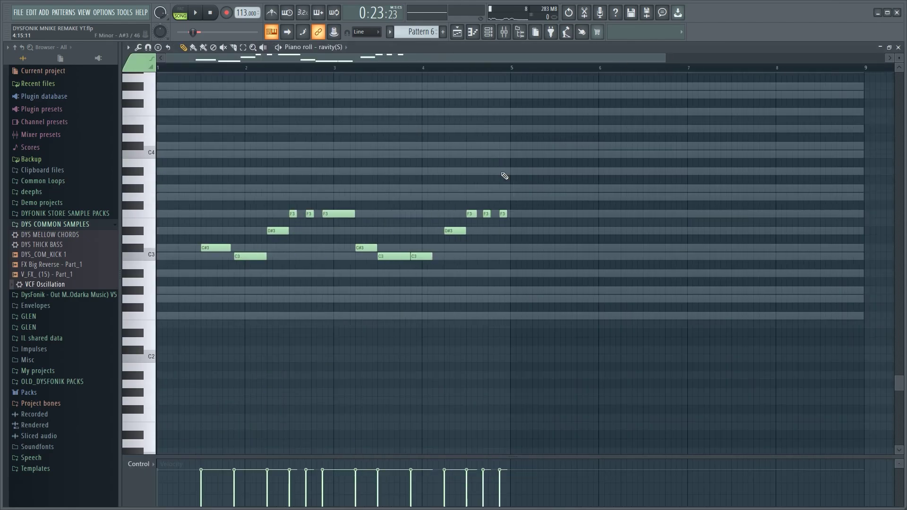
{"action": "scroll", "coordinate": [502, 173], "scroll_direction": "up", "scroll_amount": 2}
{"action": "scroll", "coordinate": [430, 162], "scroll_direction": "up", "scroll_amount": 1}
{"action": "key", "text": "ctrl+Up"}
{"action": "scroll", "coordinate": [298, 204], "scroll_direction": "up", "scroll_amount": 3}
{"action": "scroll", "coordinate": [394, 61], "scroll_direction": "up", "scroll_amount": 2}
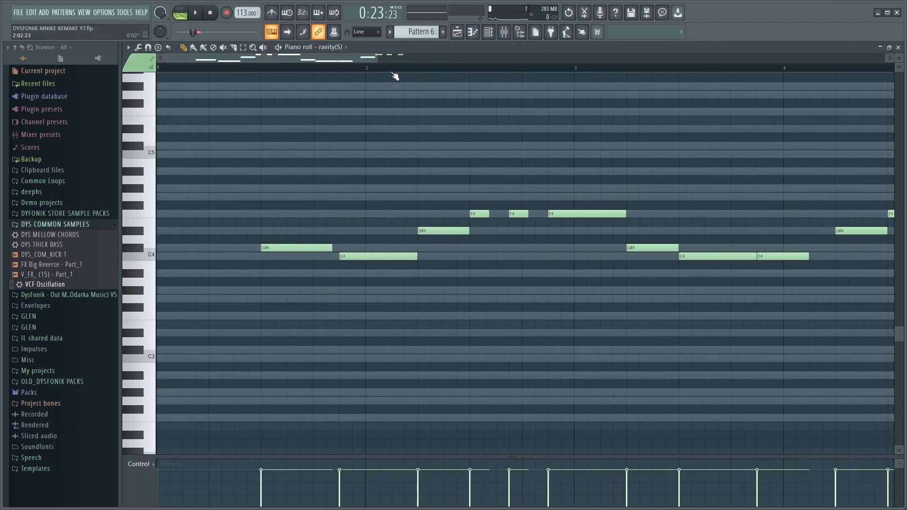
Play back the raised bass line to hear how it fits with the arrangement
{"action": "scroll", "coordinate": [395, 75], "scroll_direction": "down", "scroll_amount": 1}
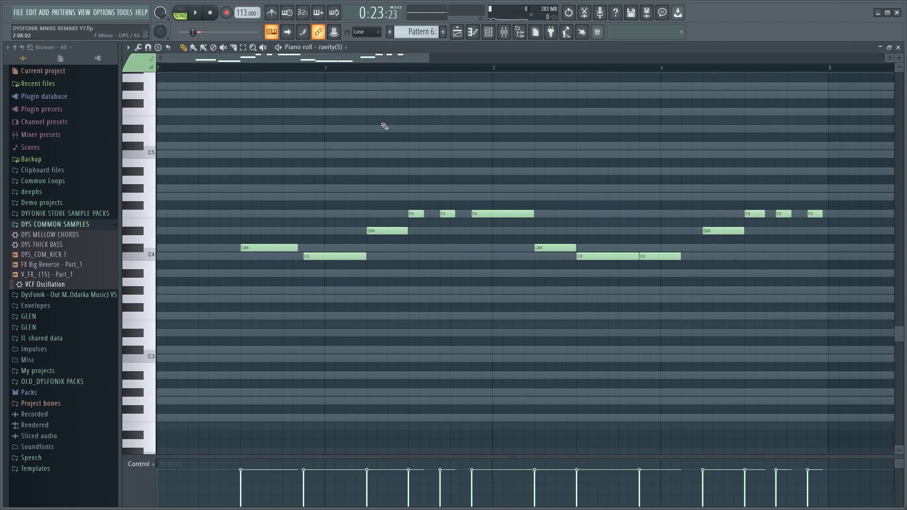
{"action": "left_click_drag", "start_coordinate": [428, 55], "coordinate": [402, 54]}
{"action": "key", "text": "space"}
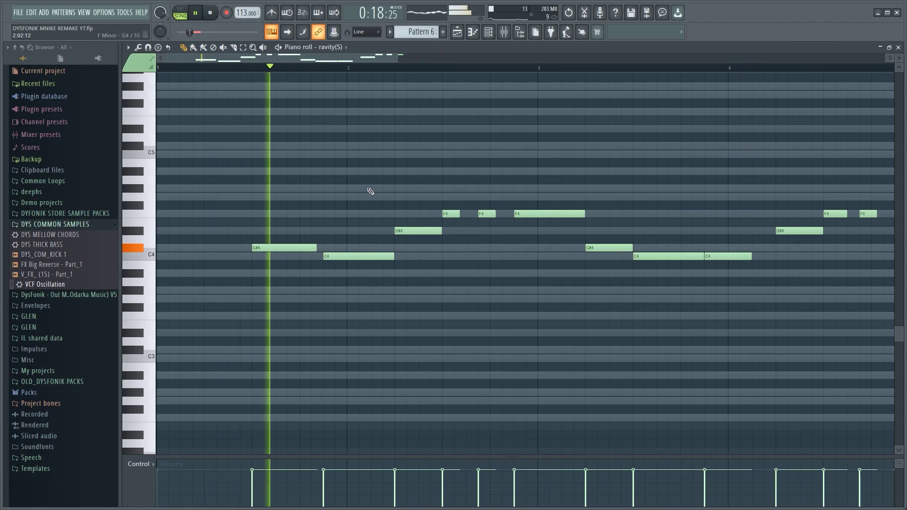
{"action": "scroll", "coordinate": [354, 72], "scroll_direction": "down", "scroll_amount": 1}
{"action": "scroll", "coordinate": [353, 72], "scroll_direction": "down", "scroll_amount": 1}
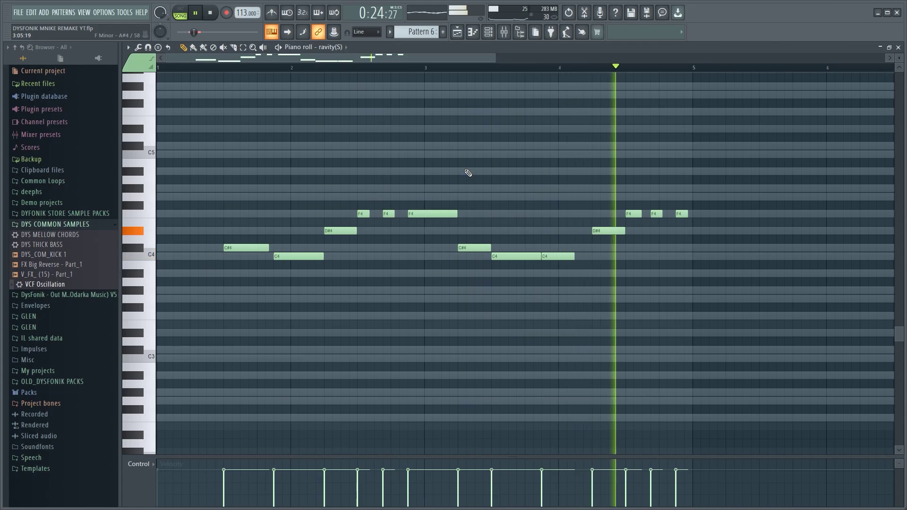
{"action": "key", "text": "space"}
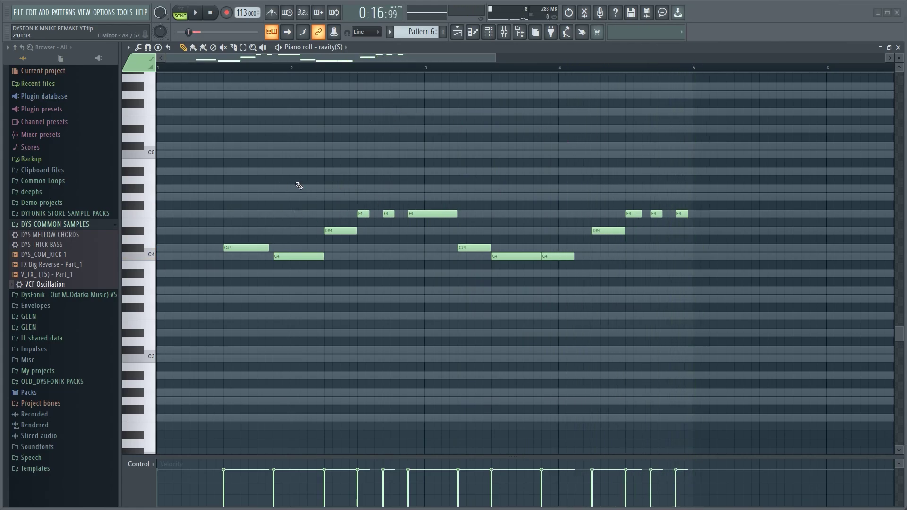
Transpose the ravity(S) bass line down one octave and play it in pattern mode
{"action": "scroll", "coordinate": [291, 175], "scroll_direction": "down", "scroll_amount": 2}
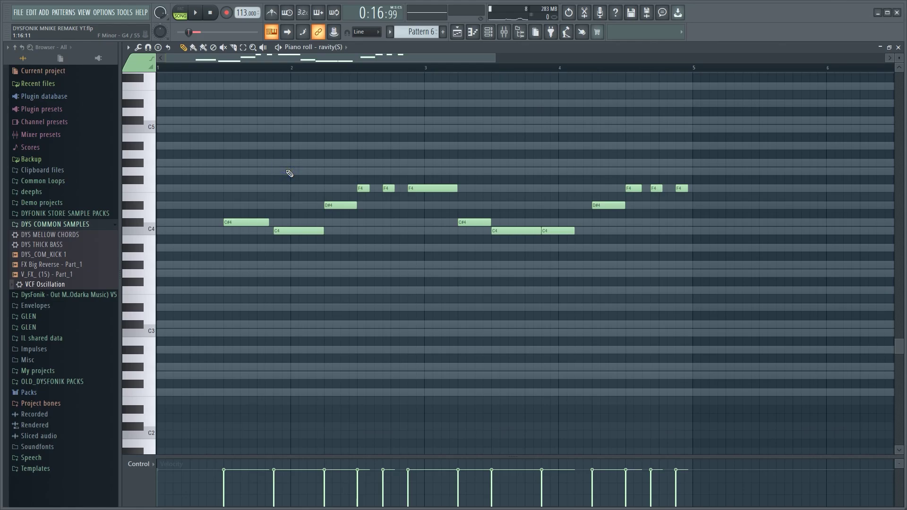
{"action": "key", "text": "ctrl+Down"}
{"action": "key", "text": "space"}
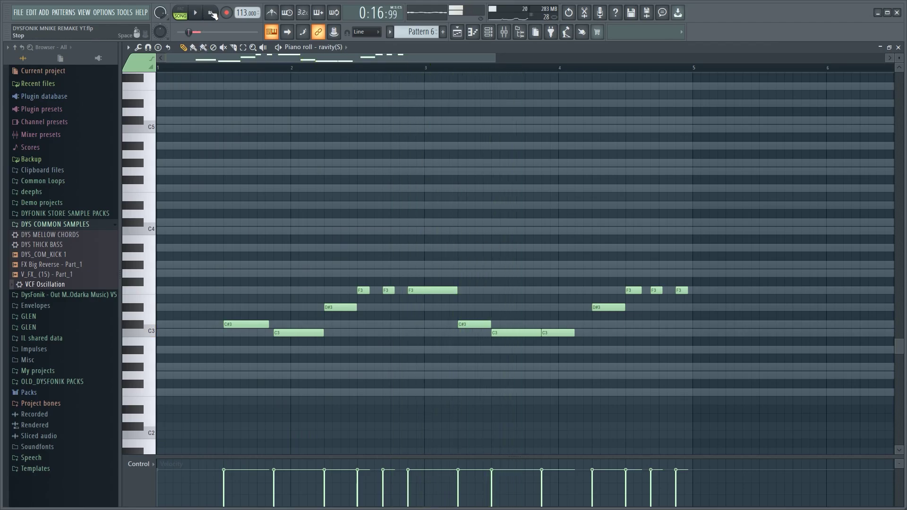
{"action": "left_click", "coordinate": [180, 11]}
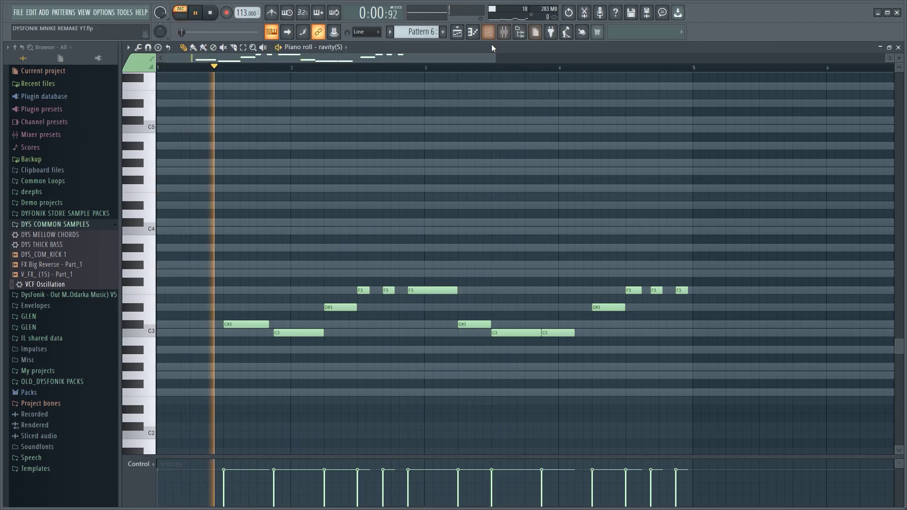
Paste the ravity(S) bass notes into the eFlute channel of Pattern 6 and return to the playlist with playback stopped
{"action": "left_click", "coordinate": [487, 32]}
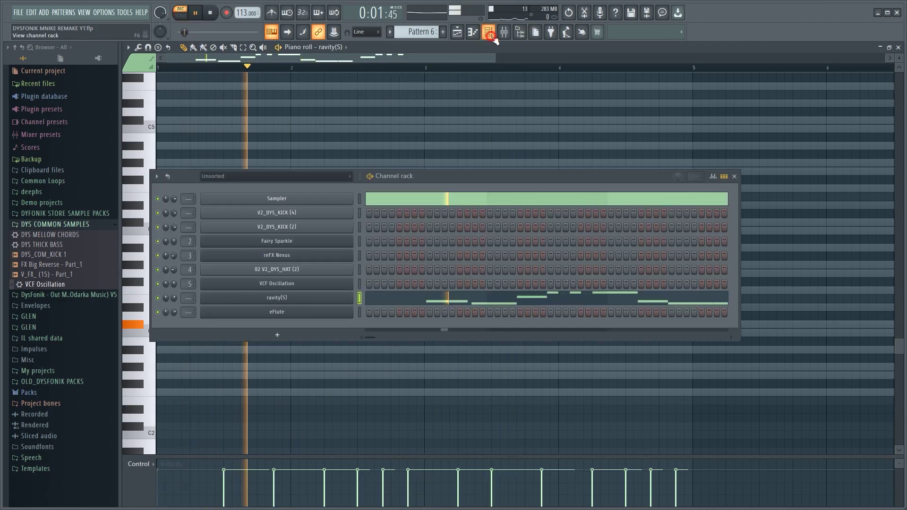
{"action": "left_click", "coordinate": [359, 312]}
{"action": "key", "text": "ctrl+v"}
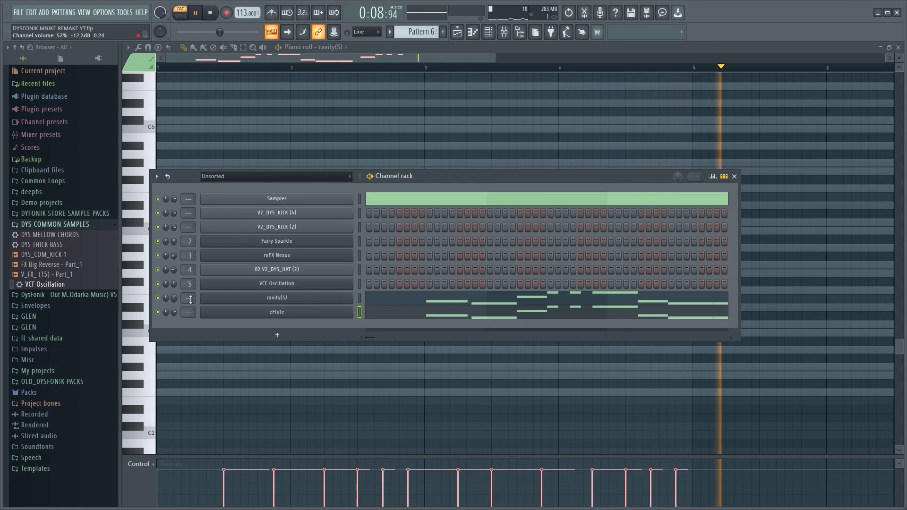
{"action": "left_click", "coordinate": [229, 298]}
{"action": "key", "text": "space"}
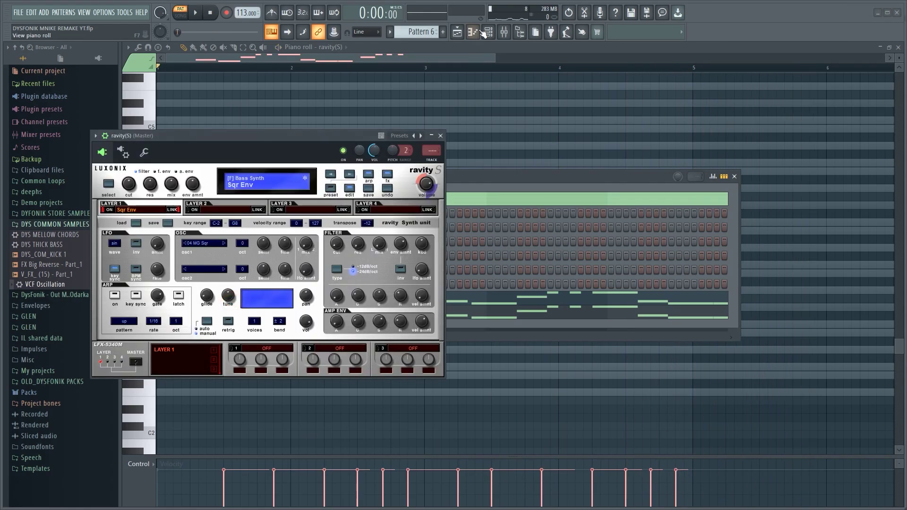
{"action": "left_click", "coordinate": [457, 32]}
{"action": "left_click", "coordinate": [440, 136]}
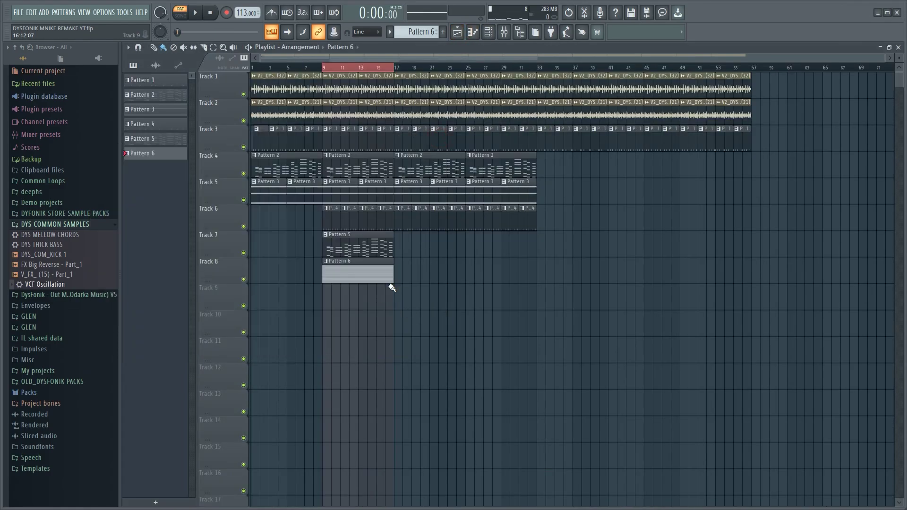
Shorten the Pattern 6 clip on Track 8 to four bars starting at bar 9 and duplicate it directly after
{"action": "scroll", "coordinate": [385, 270], "scroll_direction": "down", "scroll_amount": 1}
{"action": "left_click_drag", "start_coordinate": [392, 249], "coordinate": [365, 253]}
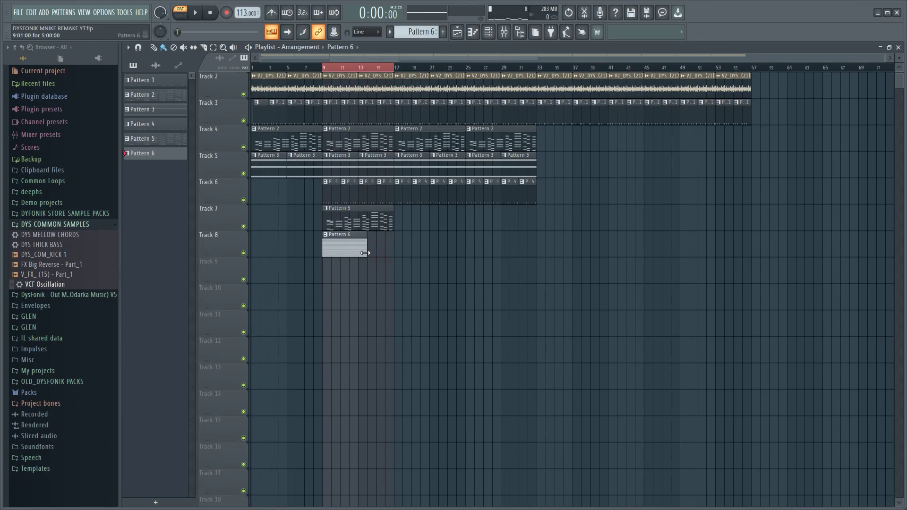
{"action": "left_click", "coordinate": [354, 250]}
{"action": "key", "text": "ctrl+b"}
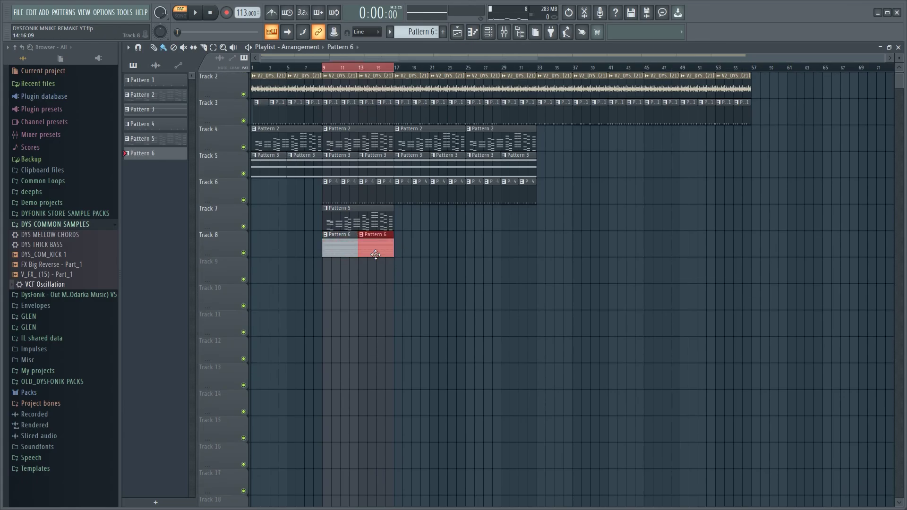
Select the Pattern 5 and Pattern 6 clips on Tracks 7 and 8 and duplicate them further along the playlist
{"action": "left_click_drag", "start_coordinate": [435, 283], "coordinate": [331, 218]}
{"action": "key", "text": "ctrl+b"}
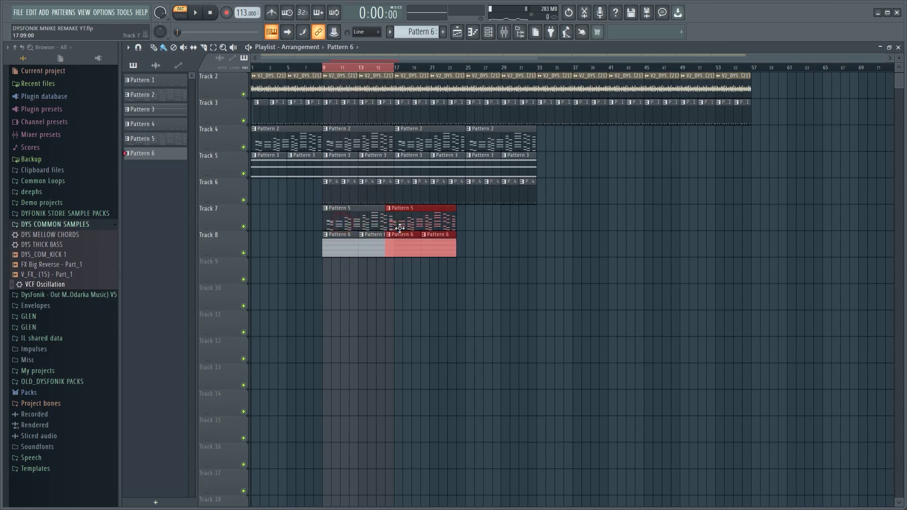
Copy the Pattern 5 and Pattern 6 clips along Tracks 7 and 8 so they run up to bar 33
{"action": "left_click_drag", "start_coordinate": [416, 222], "coordinate": [488, 226]}
{"action": "key", "text": "F6"}
{"action": "left_click", "coordinate": [639, 151]}
Create Pattern 7 with its default name and place it on Track 9 from bar 9 to bar 13
{"action": "left_click", "coordinate": [451, 31]}
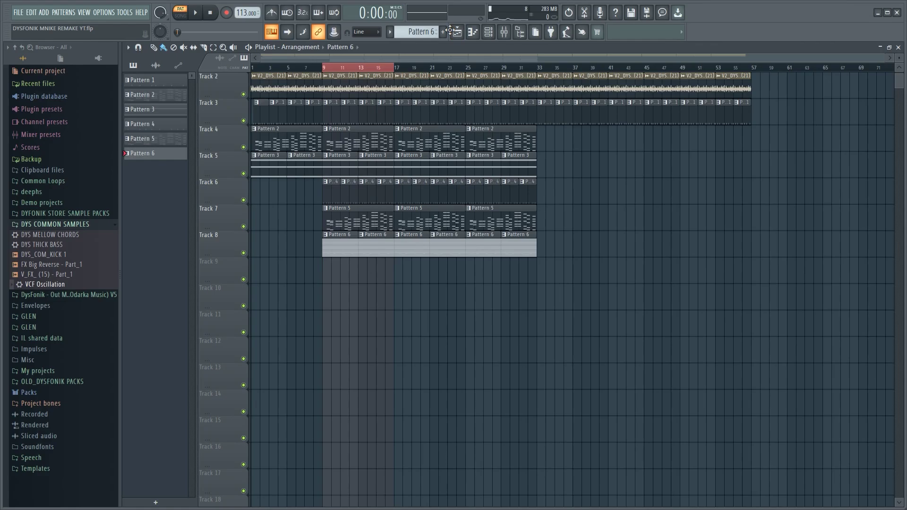
{"action": "left_click", "coordinate": [443, 31]}
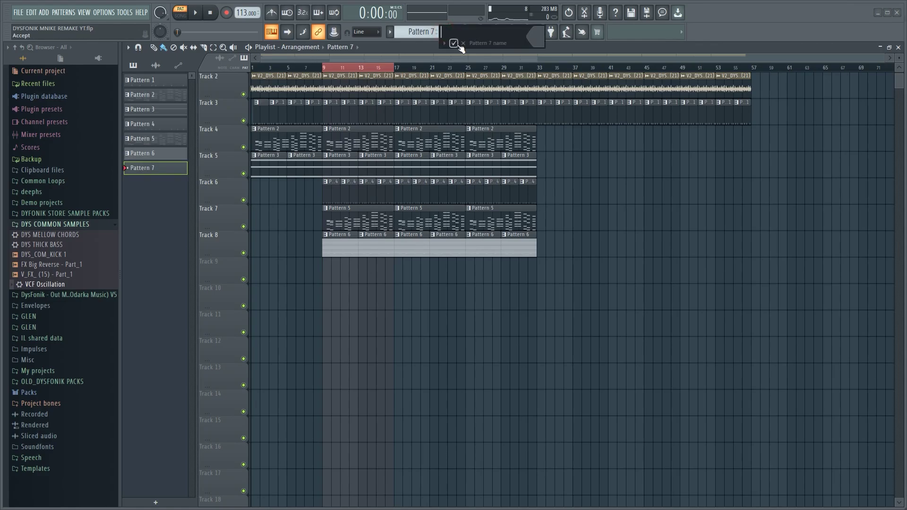
{"action": "left_click", "coordinate": [456, 44]}
{"action": "left_click", "coordinate": [325, 291]}
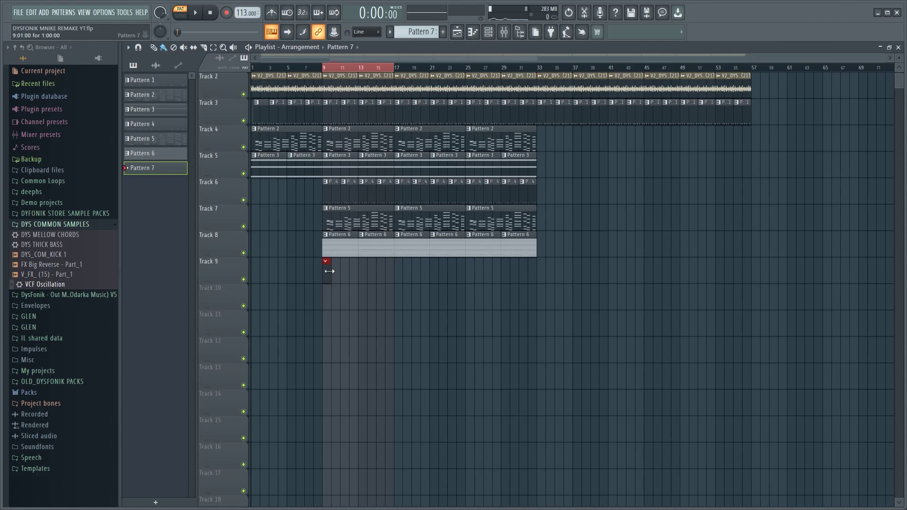
{"action": "left_click_drag", "start_coordinate": [330, 272], "coordinate": [366, 267]}
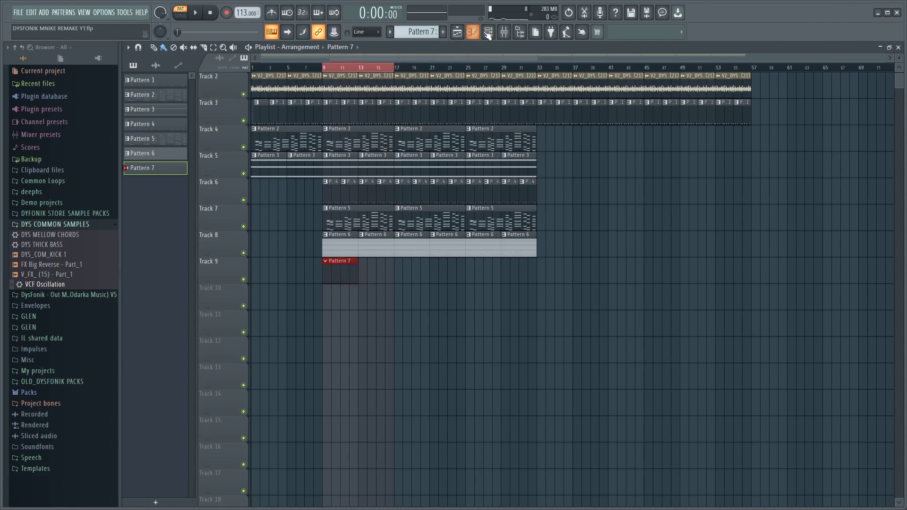
Add another reFX Nexus instrument channel to the project
{"action": "left_click", "coordinate": [488, 32]}
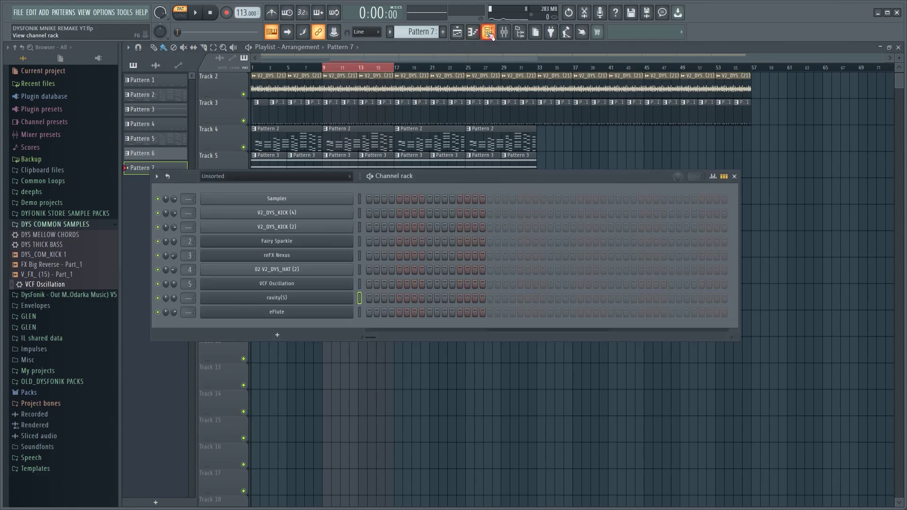
{"action": "left_click", "coordinate": [318, 340]}
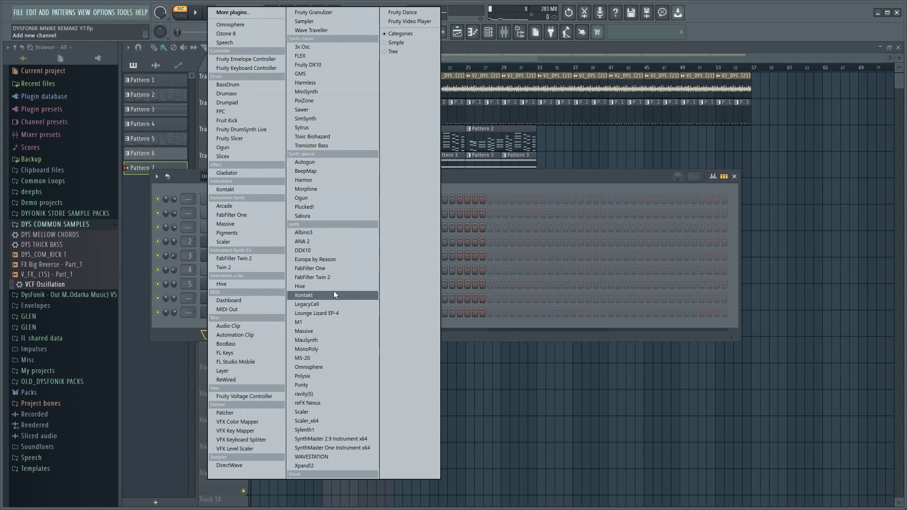
{"action": "left_click", "coordinate": [316, 404]}
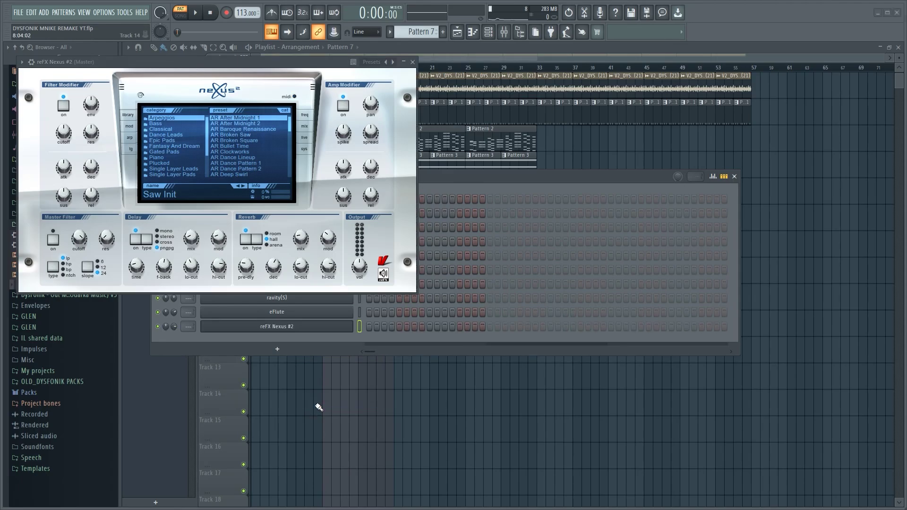
Browse the Single Layer Leads category in the new Nexus and load the LD Square Lead 1 preset
{"action": "left_click", "coordinate": [169, 168]}
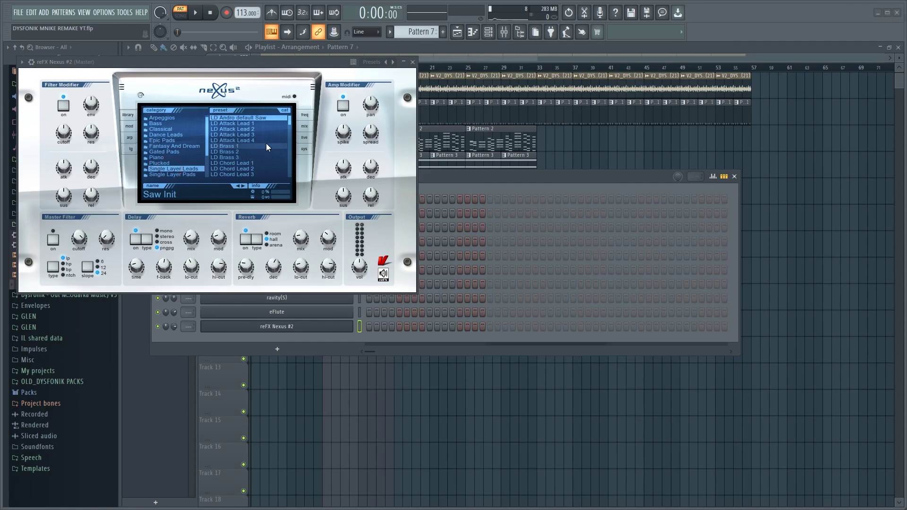
{"action": "scroll", "coordinate": [290, 121], "scroll_direction": "down", "scroll_amount": 5}
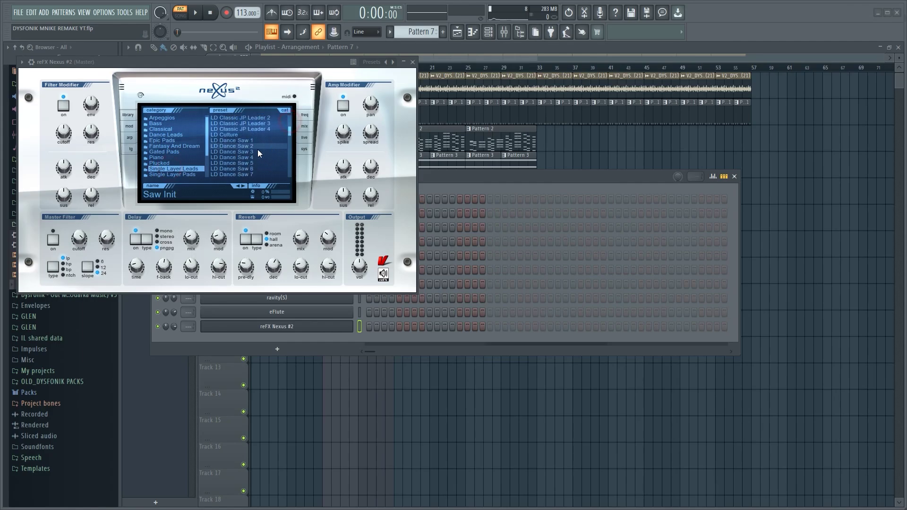
{"action": "left_click", "coordinate": [237, 157]}
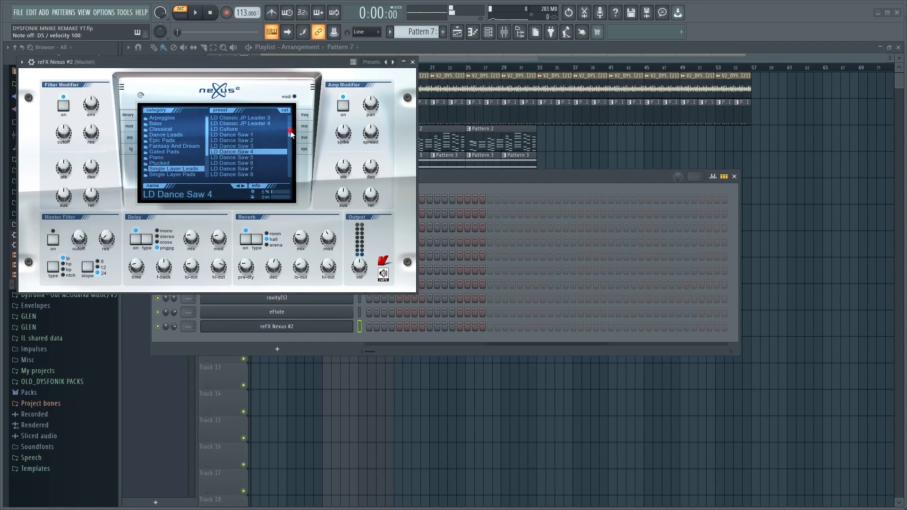
{"action": "scroll", "coordinate": [290, 131], "scroll_direction": "down", "scroll_amount": 5}
{"action": "left_click", "coordinate": [255, 164]}
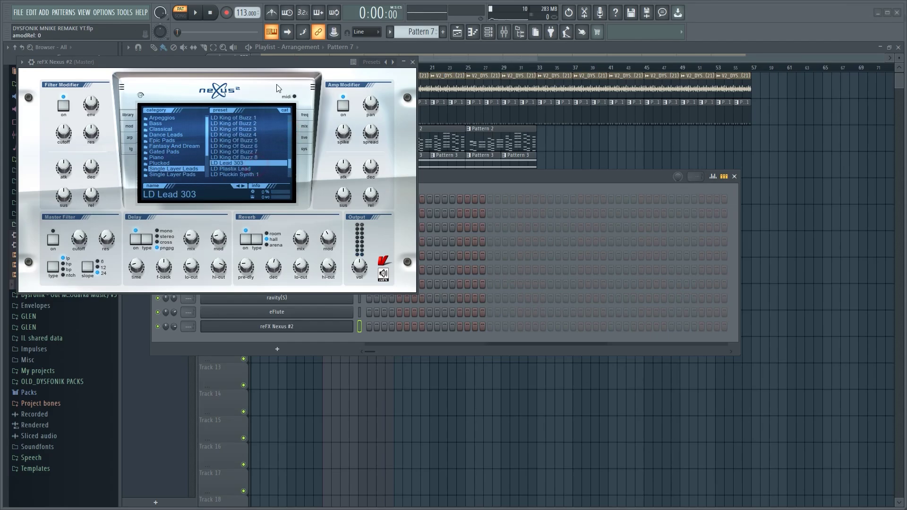
{"action": "scroll", "coordinate": [290, 172], "scroll_direction": "down", "scroll_amount": 3}
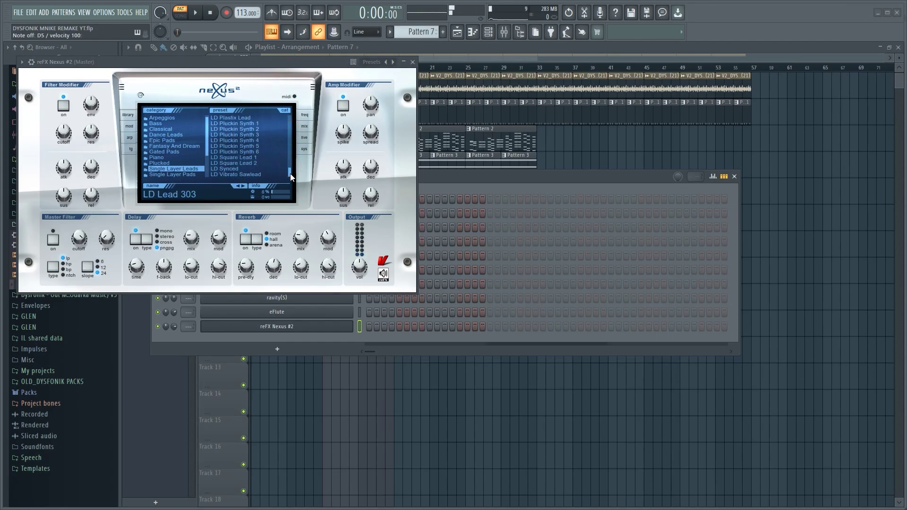
{"action": "left_click", "coordinate": [261, 159]}
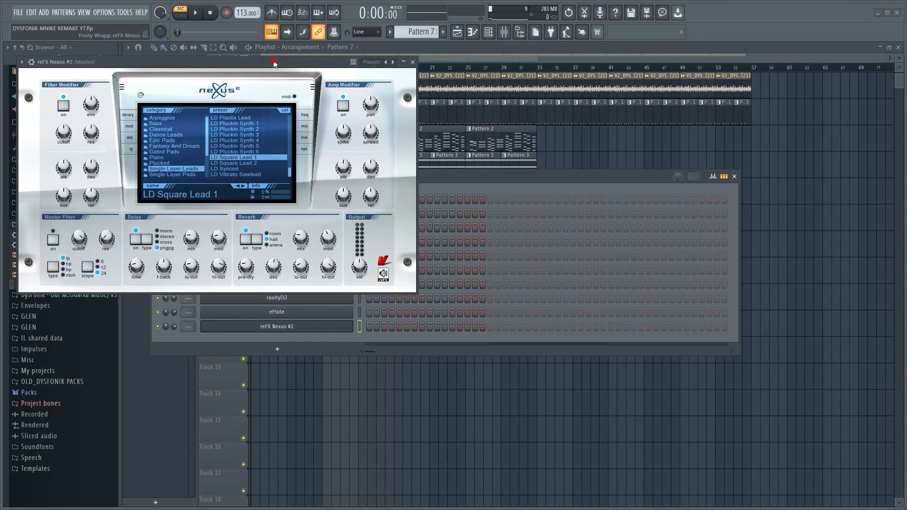
Adjust the filter modifier cutoff of the LD Square Lead 1 sound and show the plugin's channel settings
{"action": "left_click_drag", "start_coordinate": [64, 133], "coordinate": [70, 156]}
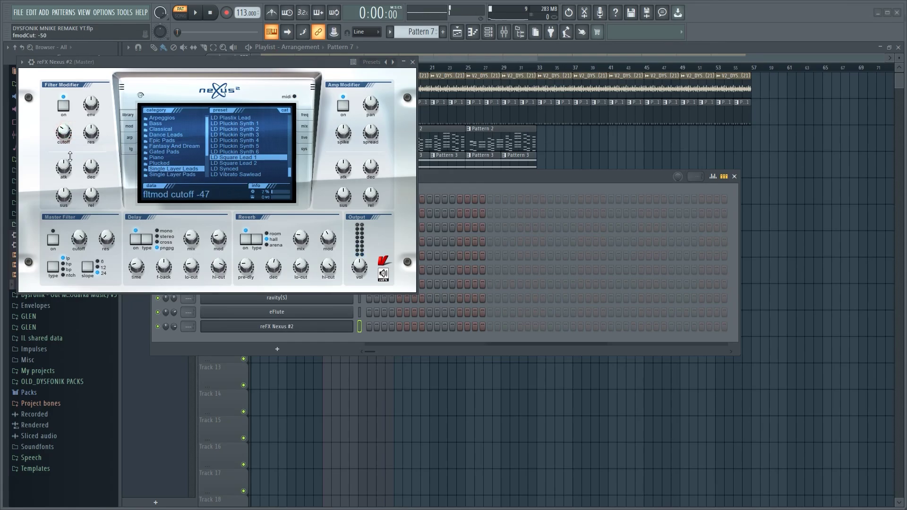
{"action": "left_click_drag", "start_coordinate": [67, 135], "coordinate": [68, 125]}
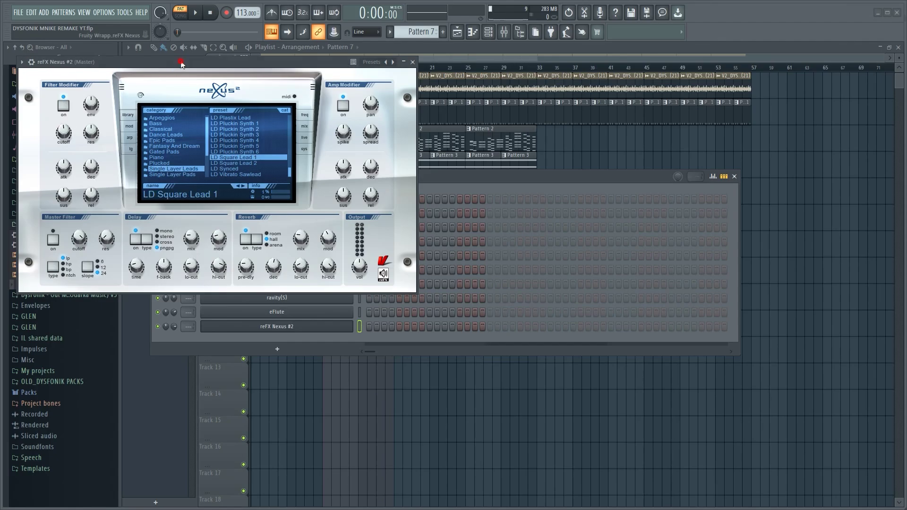
{"action": "left_click", "coordinate": [31, 62]}
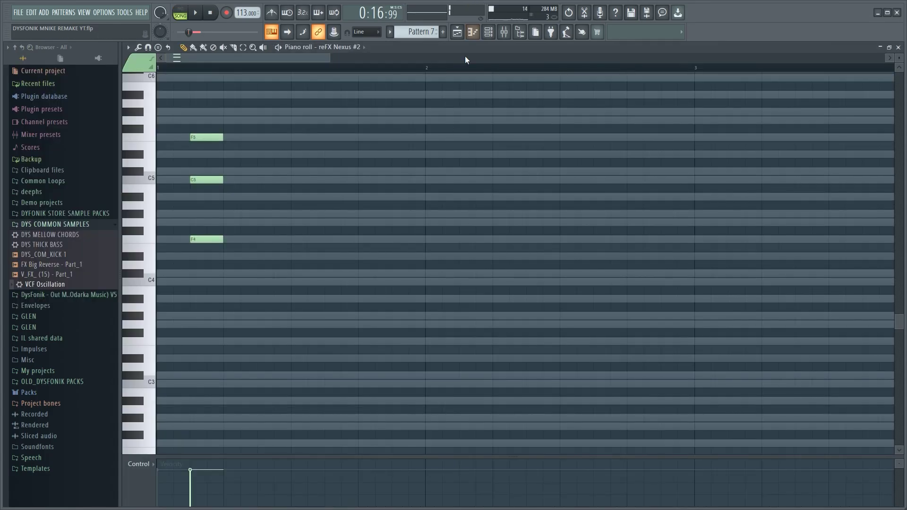
Copy the sustained chord notes of the reFX Nexus channel in Pattern 3
{"action": "left_click", "coordinate": [456, 32]}
{"action": "left_click", "coordinate": [352, 166]}
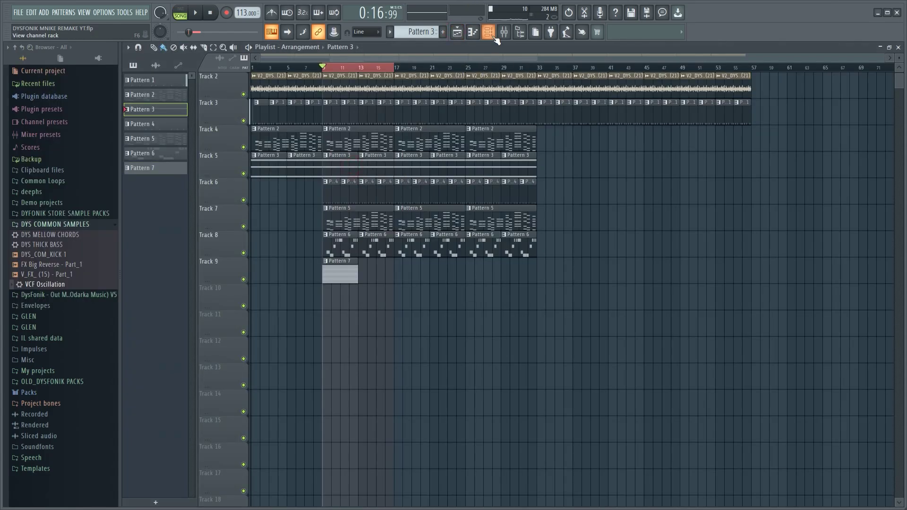
{"action": "left_click", "coordinate": [488, 32]}
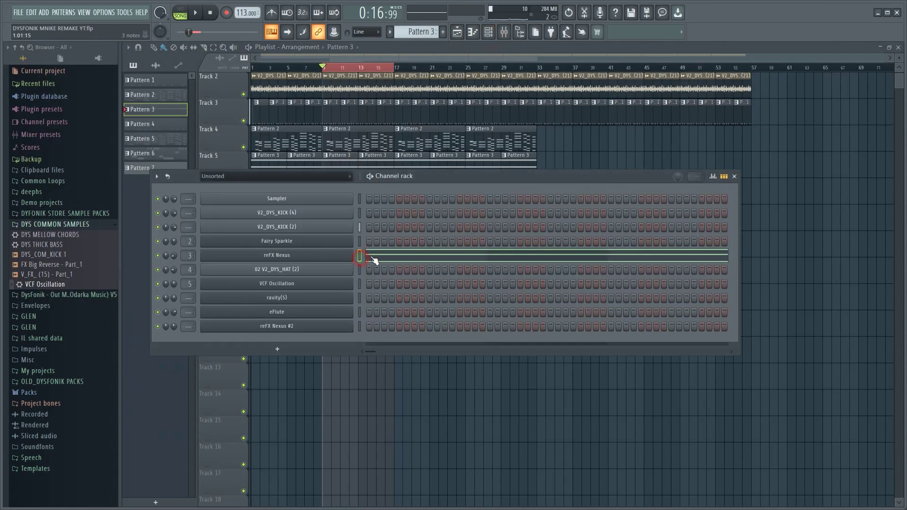
{"action": "left_click", "coordinate": [372, 257]}
{"action": "left_click", "coordinate": [489, 32]}
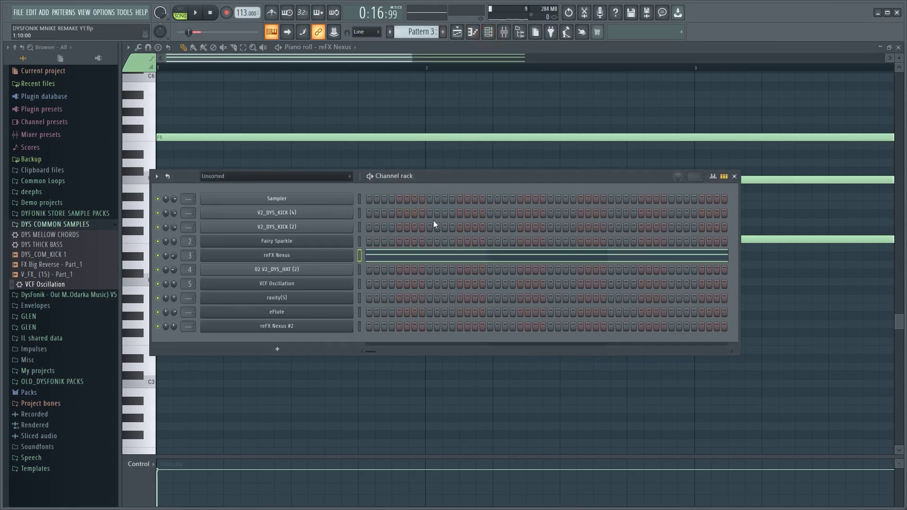
Paste the copied chord into the reFX Nexus #2 channel of Pattern 7
{"action": "left_click", "coordinate": [458, 33]}
{"action": "left_click", "coordinate": [340, 270]}
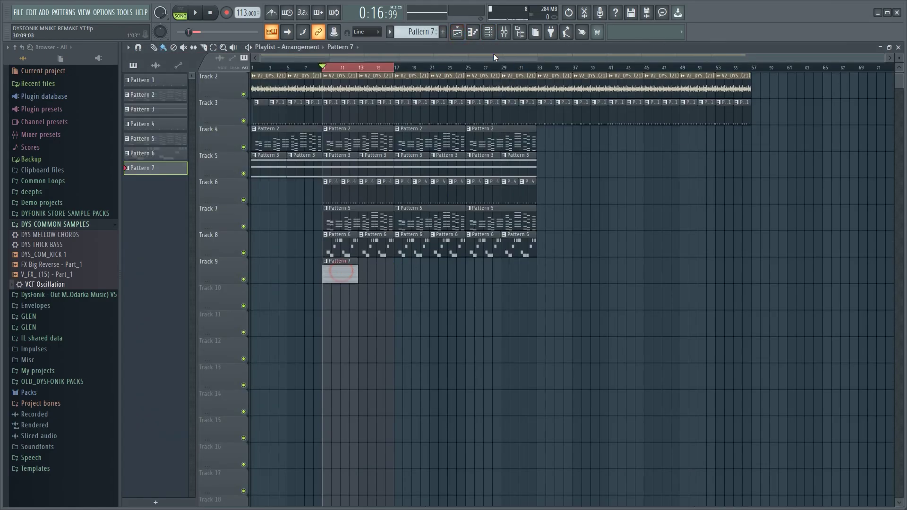
{"action": "left_click", "coordinate": [488, 32]}
{"action": "left_click", "coordinate": [359, 324]}
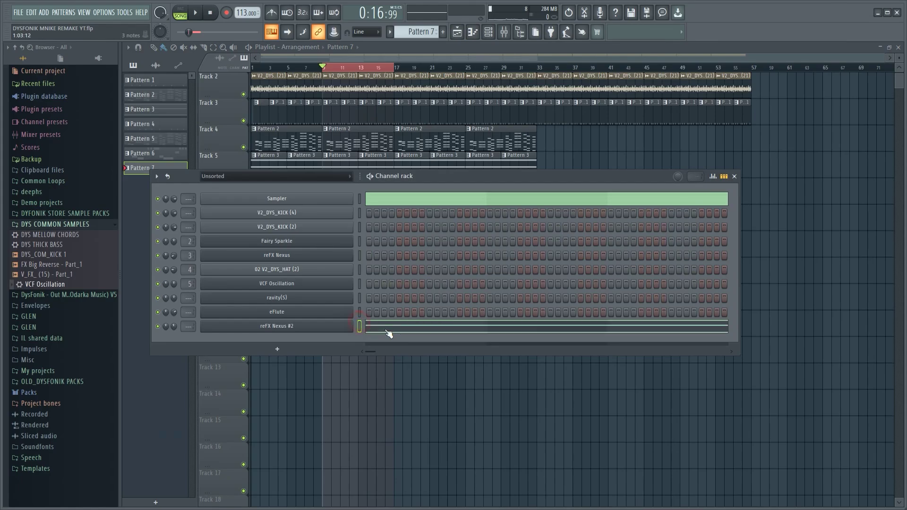
Shorten the F4, C5 and F5 chord notes of reFX Nexus #2 to one step at the pattern's start
{"action": "left_click", "coordinate": [388, 325]}
{"action": "scroll", "coordinate": [477, 74], "scroll_direction": "down", "scroll_amount": 5}
{"action": "left_click_drag", "start_coordinate": [516, 115], "coordinate": [611, 284]}
{"action": "left_click", "coordinate": [526, 137]}
{"action": "left_click_drag", "start_coordinate": [551, 318], "coordinate": [157, 171]}
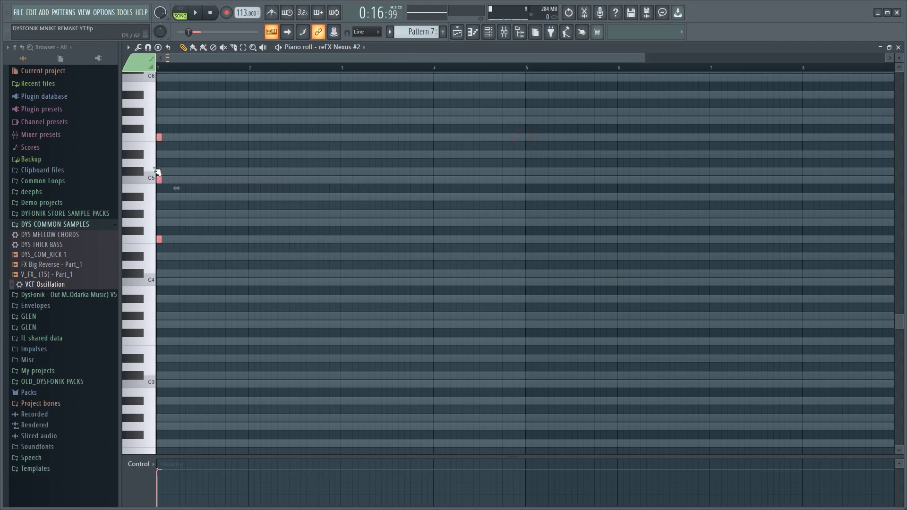
Move the short chord to the third step of bar 1 and play the arrangement
{"action": "left_click_drag", "start_coordinate": [639, 58], "coordinate": [287, 57]}
{"action": "left_click_drag", "start_coordinate": [170, 138], "coordinate": [208, 140]}
{"action": "key", "text": "space"}
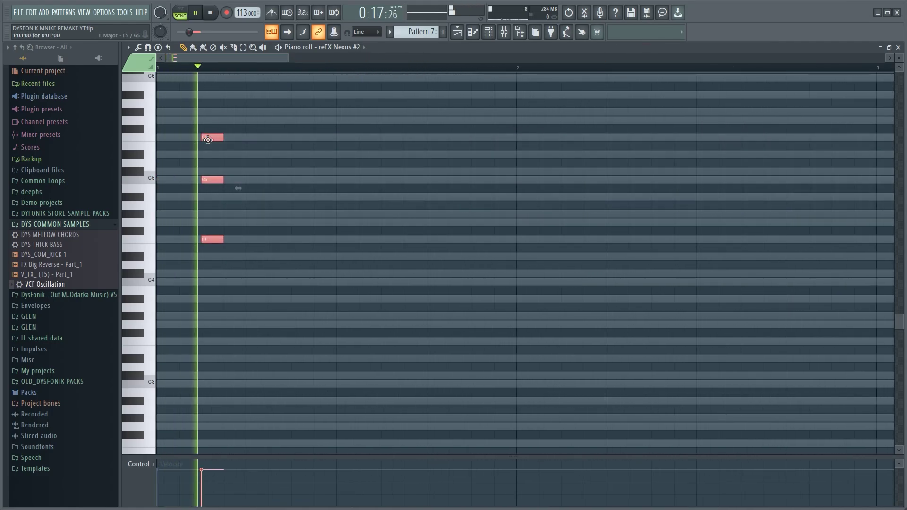
{"action": "left_click_drag", "start_coordinate": [213, 138], "coordinate": [571, 134]}
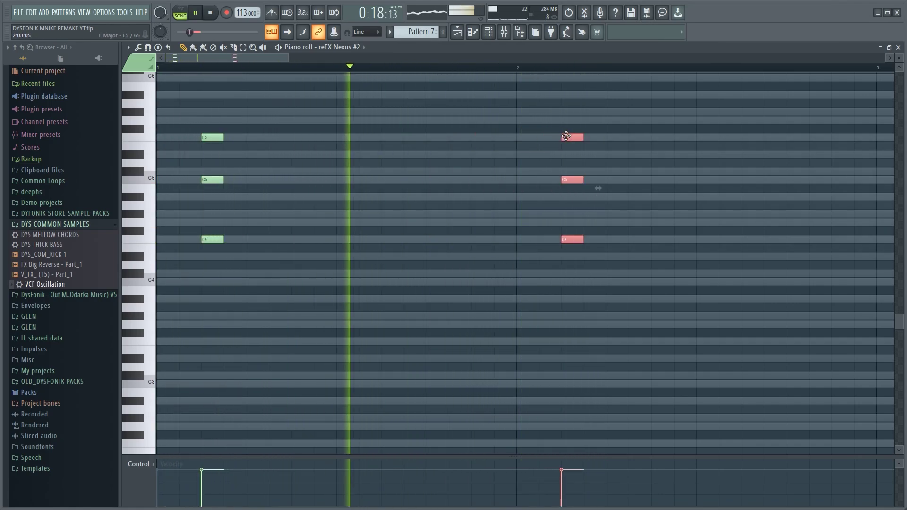
{"action": "key", "text": "space"}
{"action": "right_click", "coordinate": [571, 137]}
{"action": "right_click", "coordinate": [571, 180]}
{"action": "right_click", "coordinate": [571, 239]}
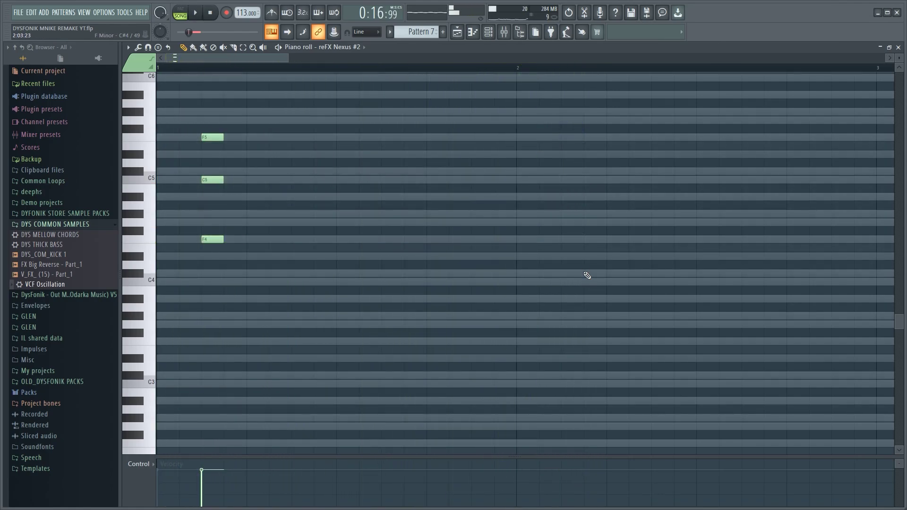
Duplicate the first bar's chord into bars 2, 3 and 4, then clear the selection
{"action": "left_click_drag", "start_coordinate": [521, 71], "coordinate": [158, 70]}
{"action": "key", "text": "ctrl+b"}
{"action": "key", "text": "ctrl+b"}
{"action": "key", "text": "ctrl+b"}
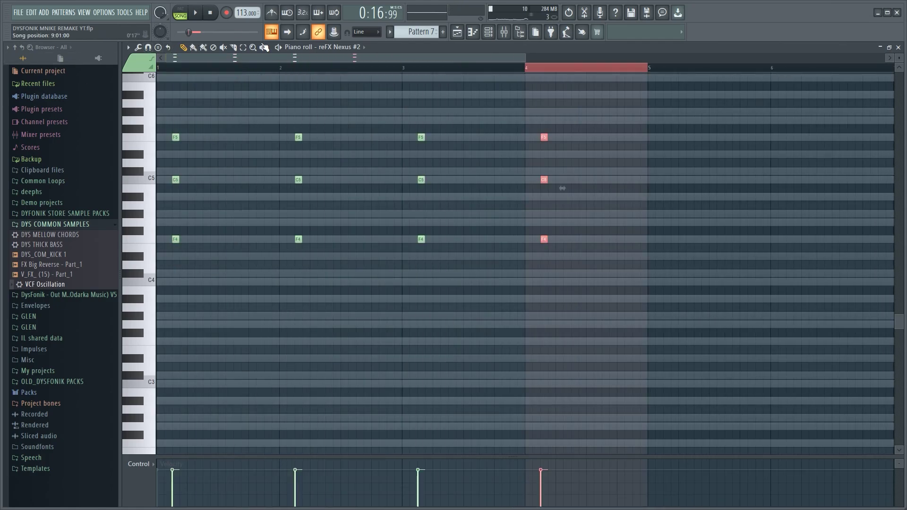
{"action": "key", "text": "ctrl+d"}
During playback, lengthen the bar 2 chord to two steps and the bar 4 chord to three steps
{"action": "key", "text": "space"}
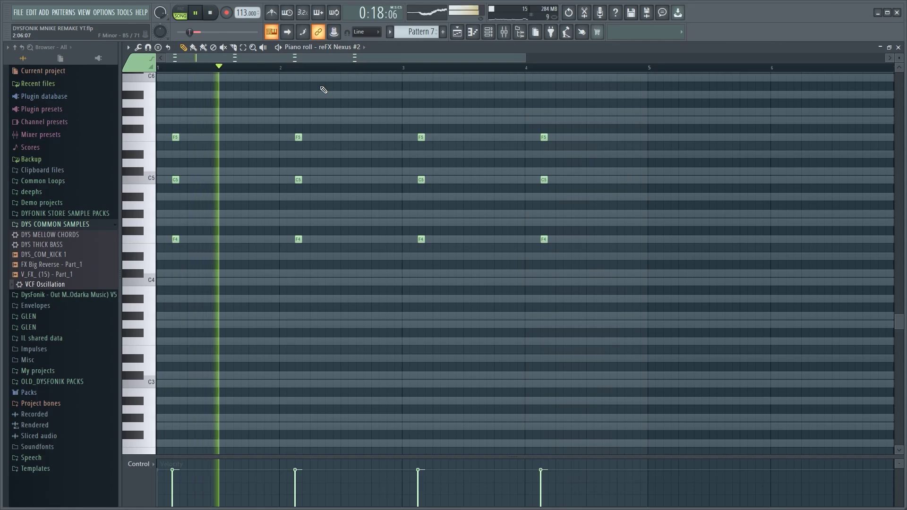
{"action": "left_click_drag", "start_coordinate": [360, 277], "coordinate": [255, 78]}
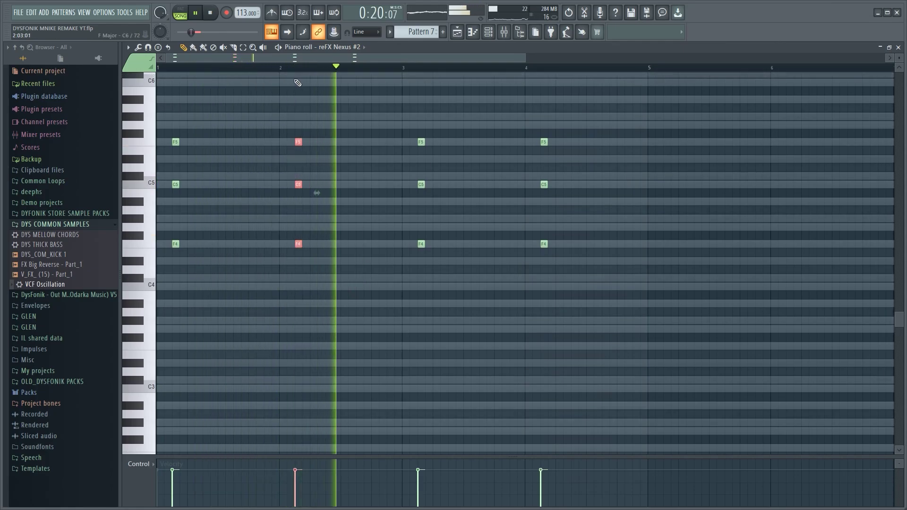
{"action": "left_click_drag", "start_coordinate": [301, 142], "coordinate": [310, 143]}
{"action": "key", "text": "space"}
{"action": "key", "text": "space"}
{"action": "left_click_drag", "start_coordinate": [616, 306], "coordinate": [563, 142]}
{"action": "key", "text": "ctrl+d"}
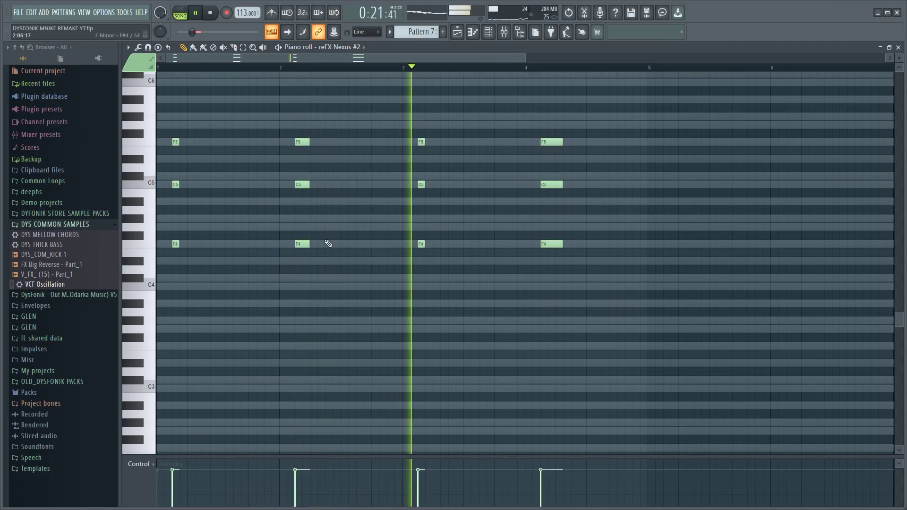
Route the reFX Nexus #2 channel to free mixer track 6 and stop playback
{"action": "left_click", "coordinate": [489, 31]}
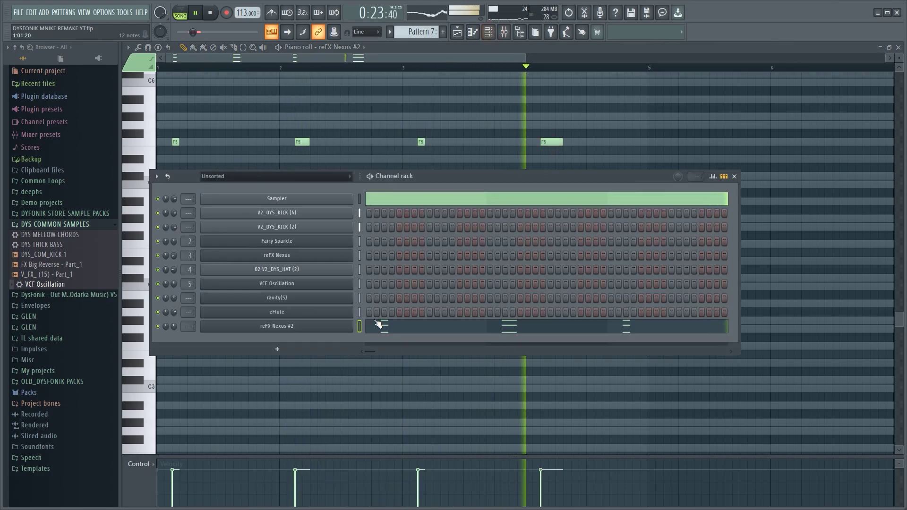
{"action": "left_click", "coordinate": [318, 330]}
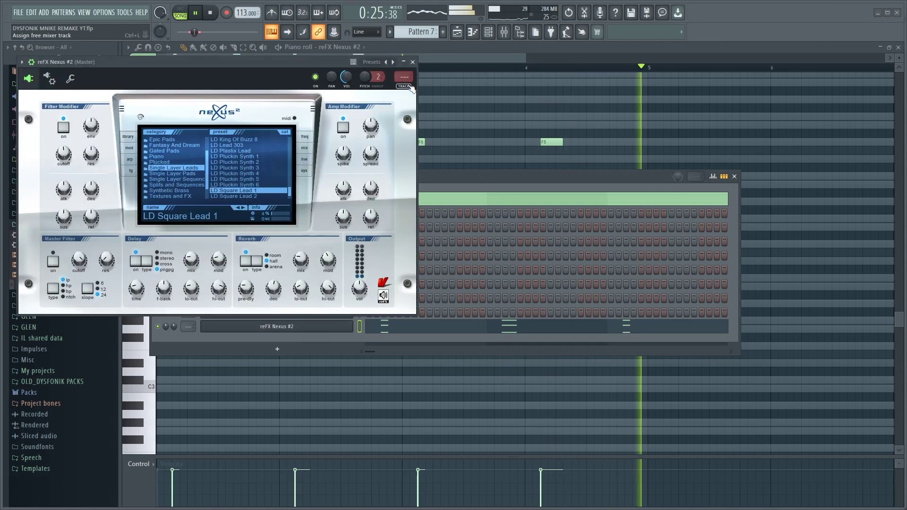
{"action": "left_click", "coordinate": [405, 88]}
{"action": "key", "text": "space"}
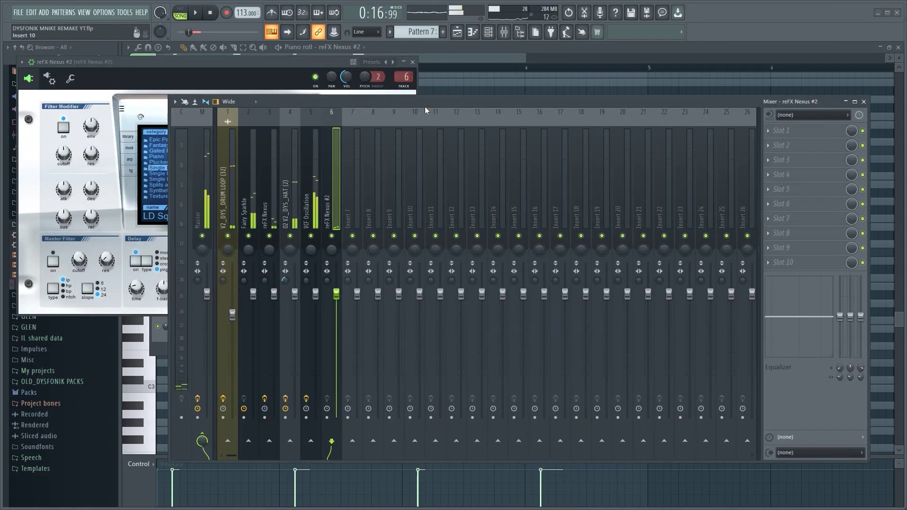
Load Fruity Reeverb 2 in the first effect slot of the Nexus #2 mixer track and switch to pattern mode
{"action": "left_click", "coordinate": [810, 138]}
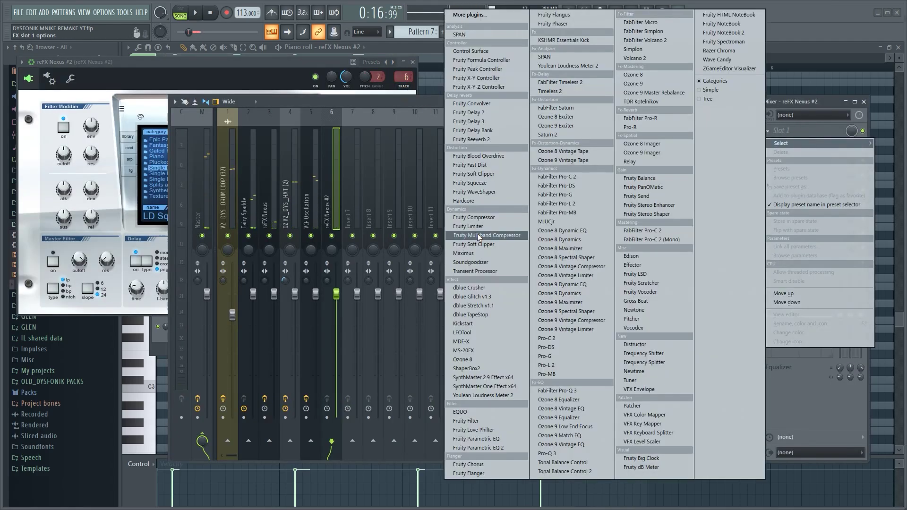
{"action": "left_click", "coordinate": [487, 140]}
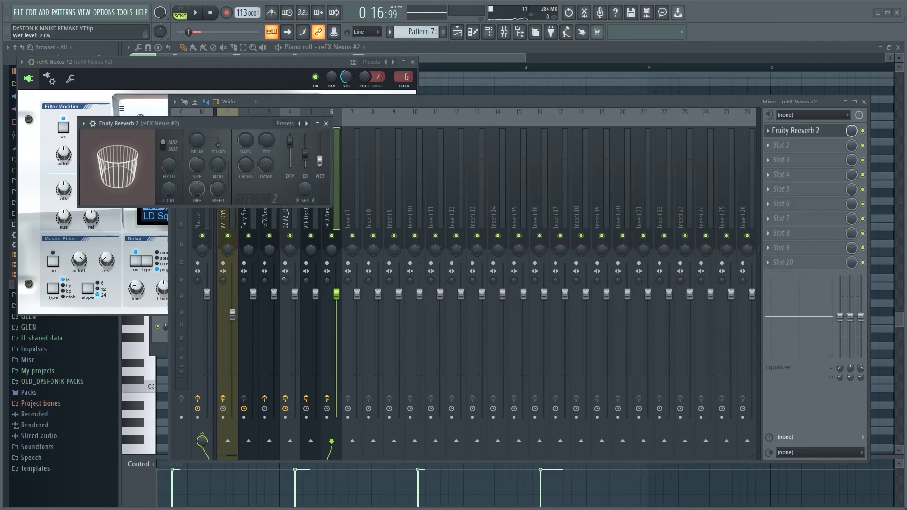
{"action": "left_click", "coordinate": [184, 13]}
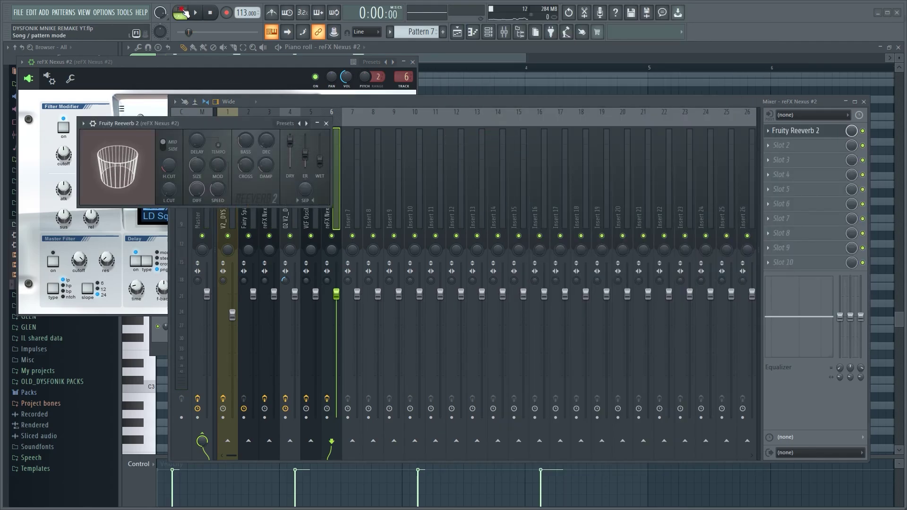
Load Fruity Delay 3 in the second effect slot of the Nexus #2 mixer track and set its delay model to Ping pong
{"action": "left_click", "coordinate": [798, 145]}
{"action": "left_click", "coordinate": [492, 121]}
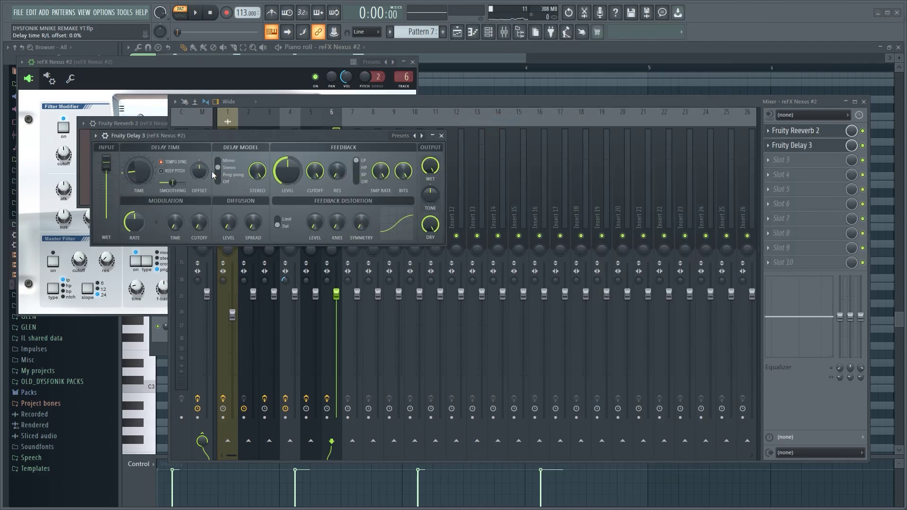
{"action": "left_click_drag", "start_coordinate": [223, 182], "coordinate": [224, 177]}
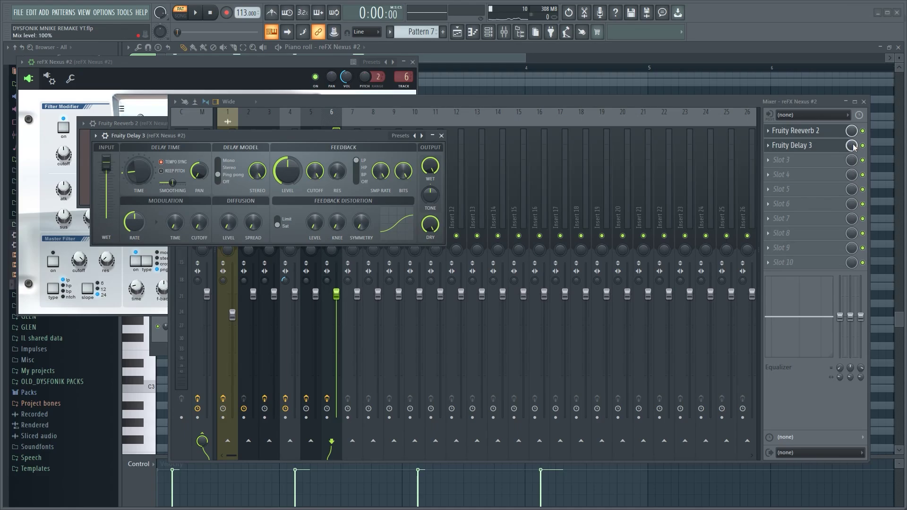
Lower the Fruity Delay 3 slot's mix level to about 24% while auditioning Pattern 7
{"action": "left_click_drag", "start_coordinate": [853, 146], "coordinate": [852, 154]}
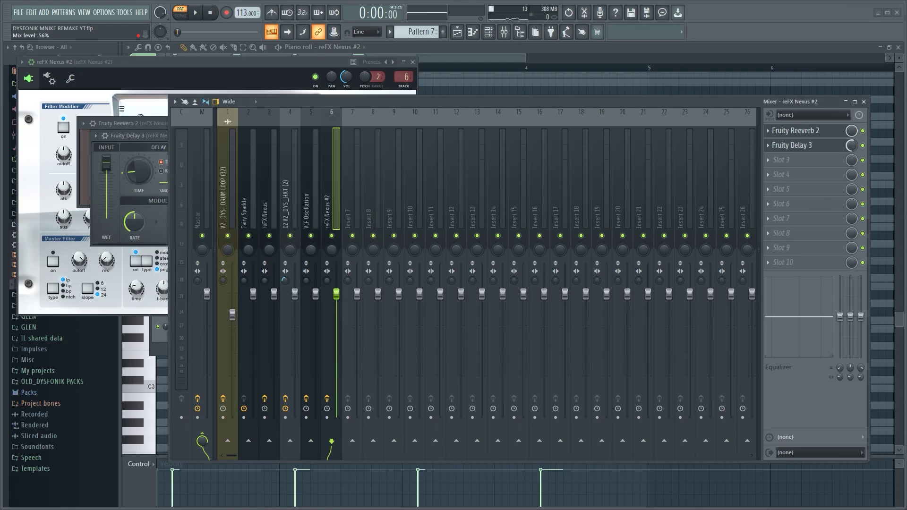
{"action": "key", "text": "space"}
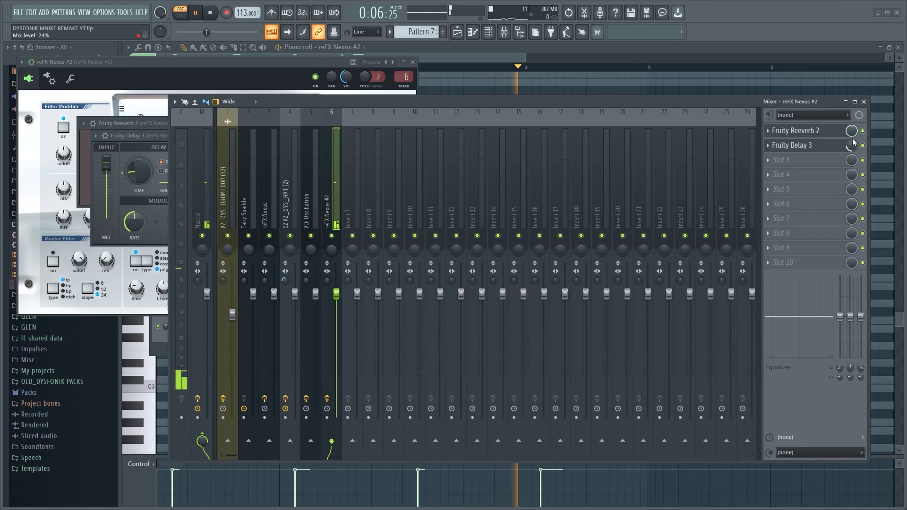
{"action": "key", "text": "space"}
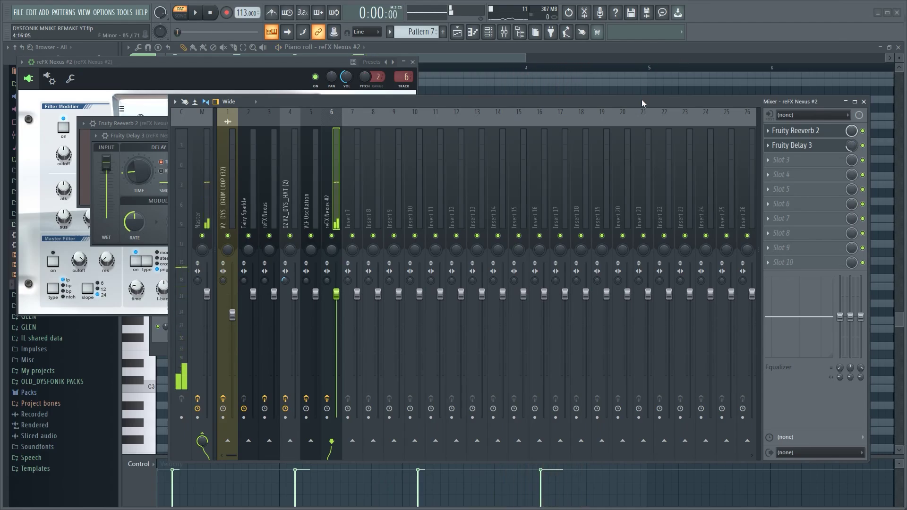
Return to the playlist in song mode, close the plugin and mixer windows, and start playback
{"action": "key", "text": "l"}
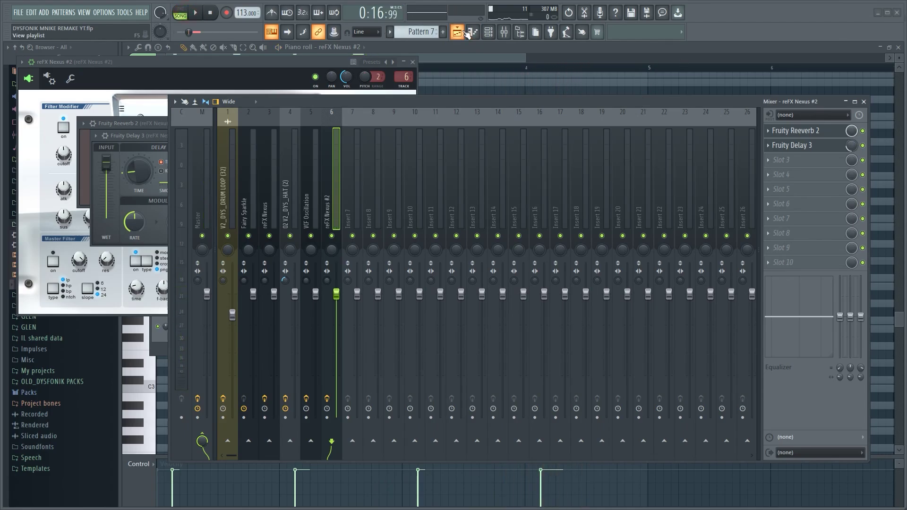
{"action": "left_click", "coordinate": [467, 34]}
{"action": "left_click", "coordinate": [416, 59]}
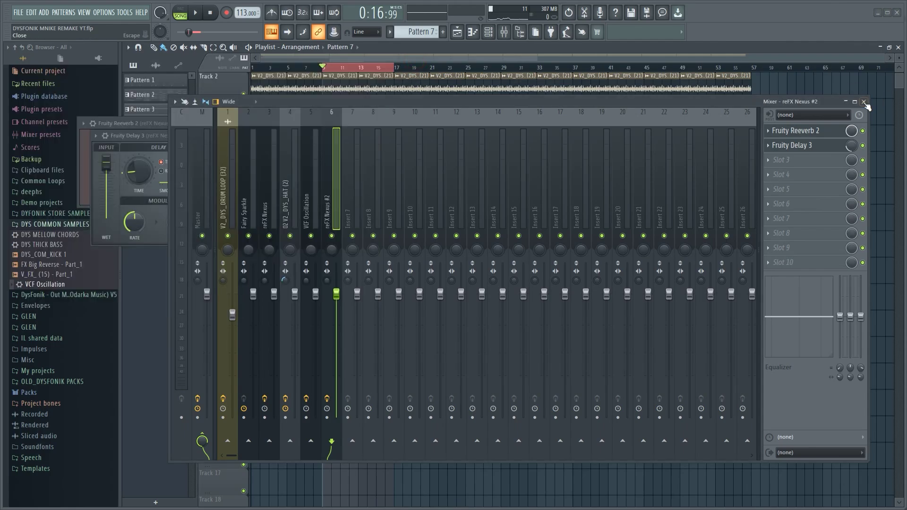
{"action": "left_click", "coordinate": [864, 102]}
{"action": "key", "text": "space"}
{"action": "left_click", "coordinate": [444, 136]}
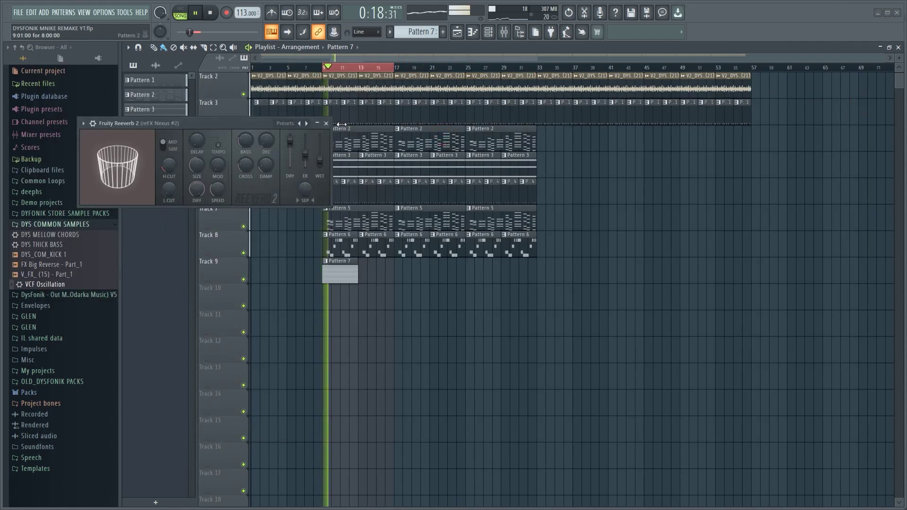
{"action": "left_click", "coordinate": [326, 123]}
Duplicate the Pattern 7 clip repeatedly to fill its track from bar 9 to bar 33, and stop playback
{"action": "left_click_drag", "start_coordinate": [414, 286], "coordinate": [333, 266]}
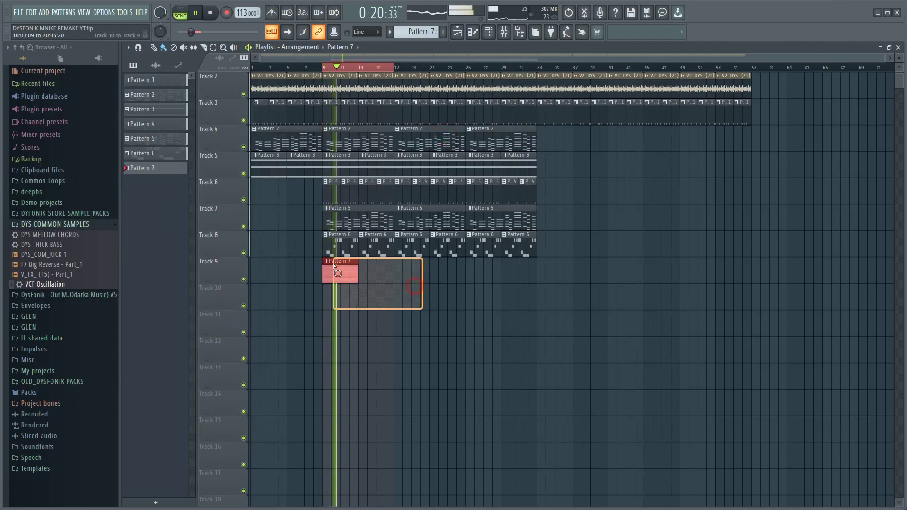
{"action": "key", "text": "ctrl+b"}
{"action": "left_click_drag", "start_coordinate": [436, 282], "coordinate": [339, 283]}
{"action": "key", "text": "ctrl+b"}
{"action": "key", "text": "ctrl+b"}
{"action": "left_click_drag", "start_coordinate": [461, 277], "coordinate": [470, 278]}
{"action": "key", "text": "space"}
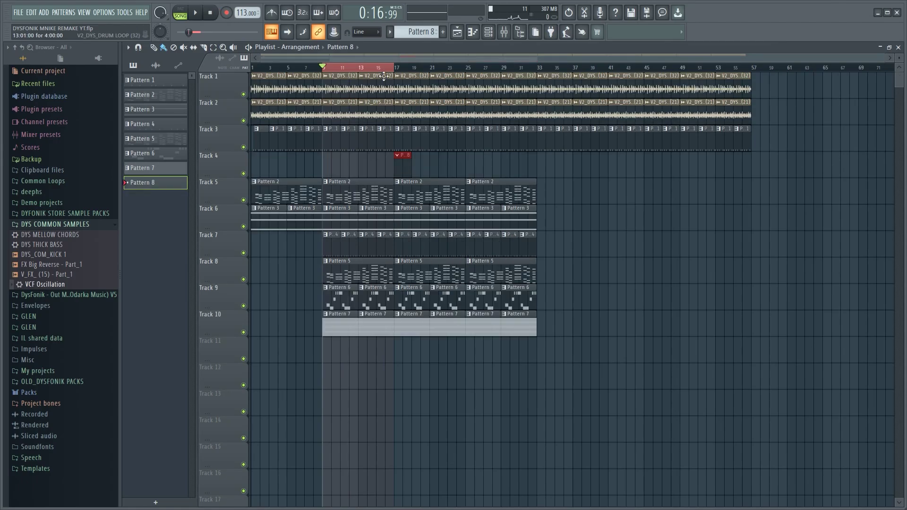
Clear the time selection and duplicate the Pattern 8 clip on Track 4 repeatedly from bar 17 to bar 33
{"action": "left_click", "coordinate": [386, 63]}
{"action": "left_click_drag", "start_coordinate": [439, 162], "coordinate": [390, 166]}
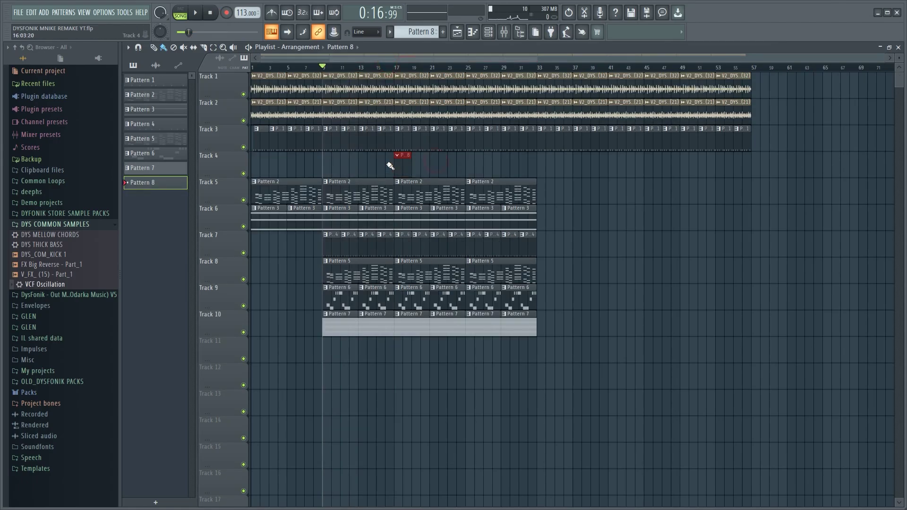
{"action": "key", "text": "ctrl+b"}
{"action": "key", "text": "ctrl+b"}
{"action": "key", "text": "ctrl+b"}
{"action": "key", "text": "ctrl+b"}
{"action": "key", "text": "ctrl+b"}
{"action": "key", "text": "ctrl+b"}
{"action": "key", "text": "ctrl+b"}
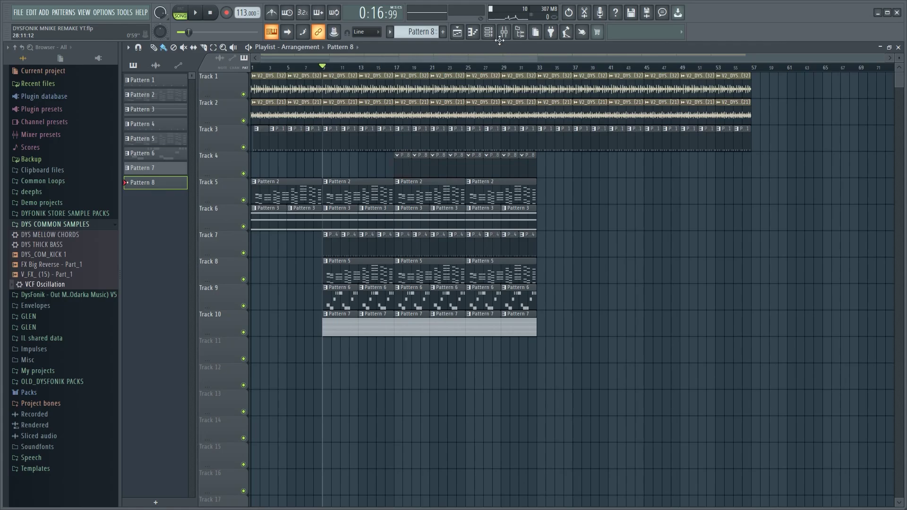
Show the channel rack and browse the DysFonik Amapiano Sample Pack Vol. 2 to the 02 SNARE folder within SNARES
{"action": "left_click", "coordinate": [498, 39]}
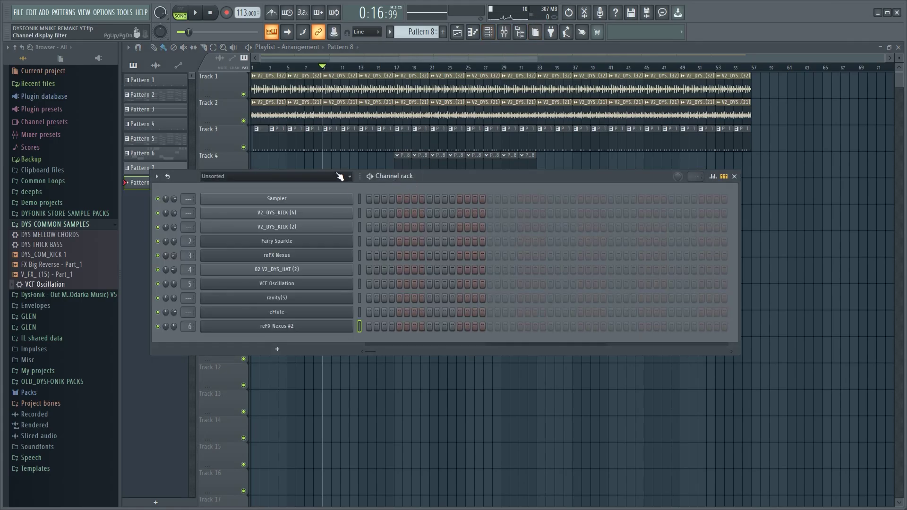
{"action": "left_click", "coordinate": [78, 223]}
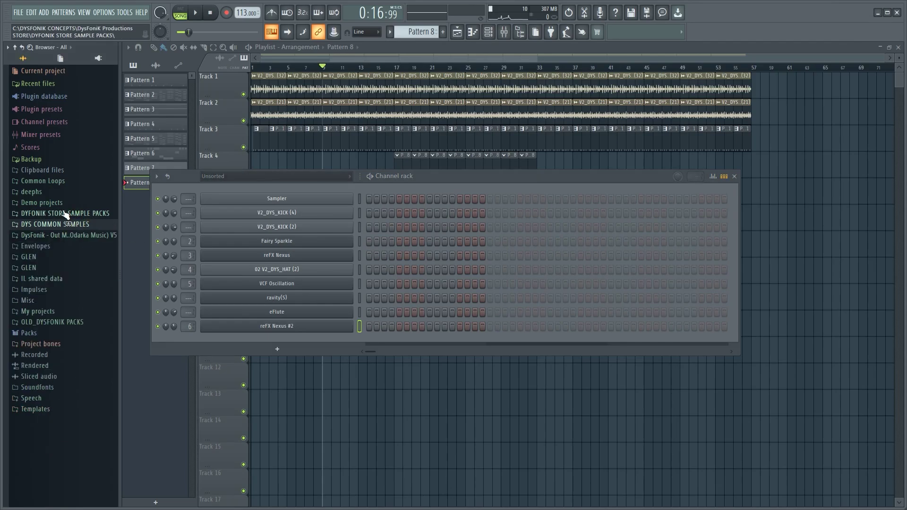
{"action": "left_click", "coordinate": [71, 213]}
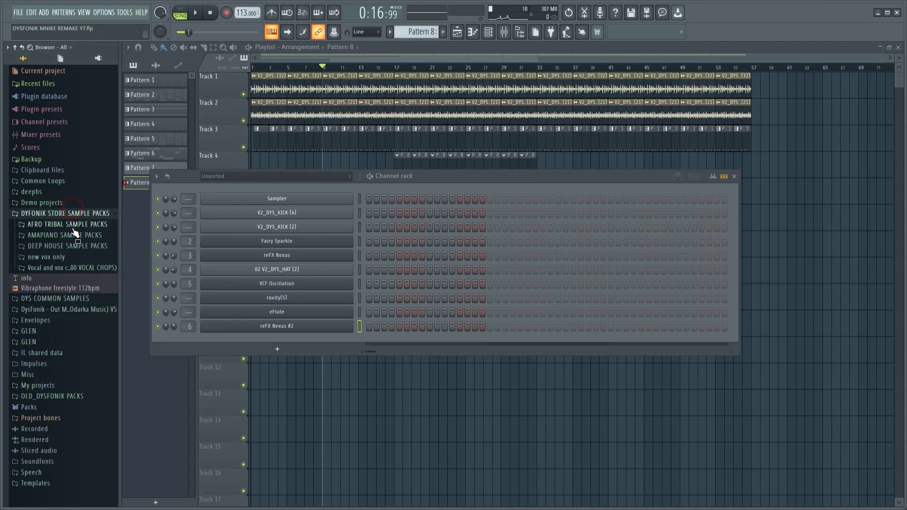
{"action": "left_click", "coordinate": [66, 235]}
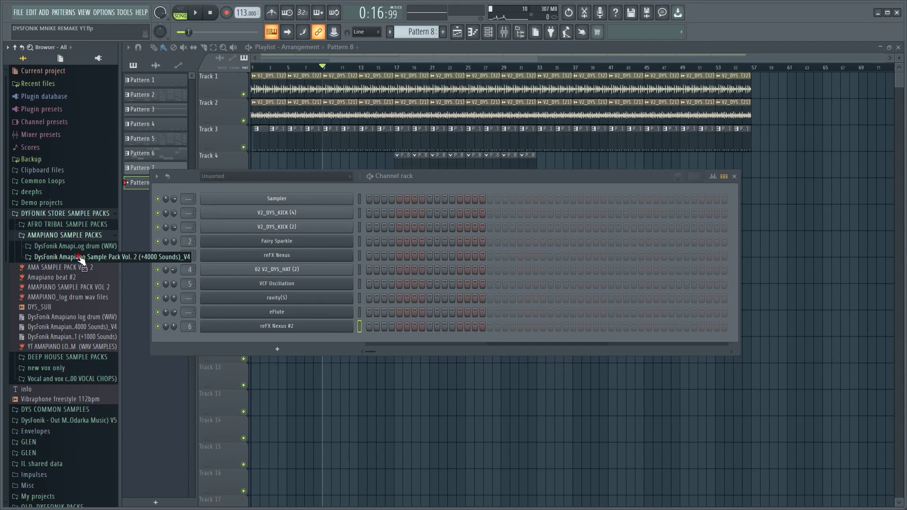
{"action": "left_click", "coordinate": [81, 257]}
{"action": "scroll", "coordinate": [78, 327], "scroll_direction": "down", "scroll_amount": 5}
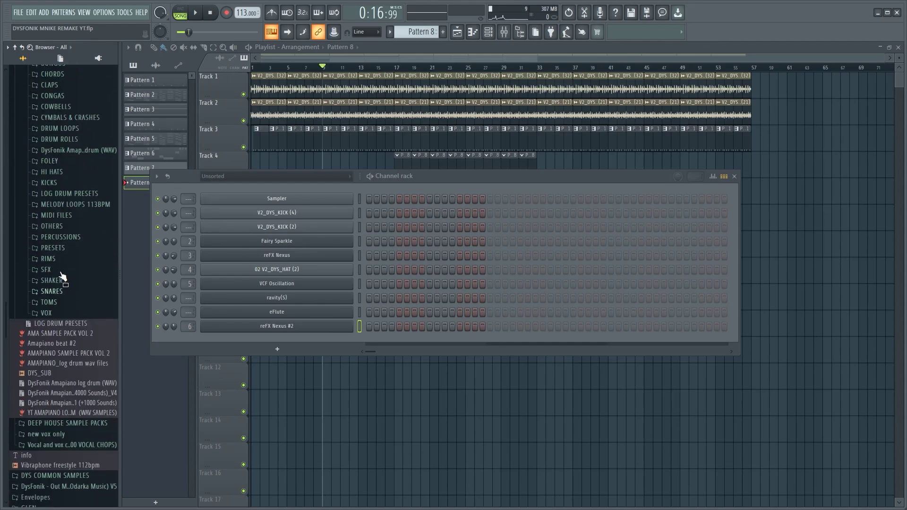
{"action": "scroll", "coordinate": [54, 234], "scroll_direction": "up", "scroll_amount": 3}
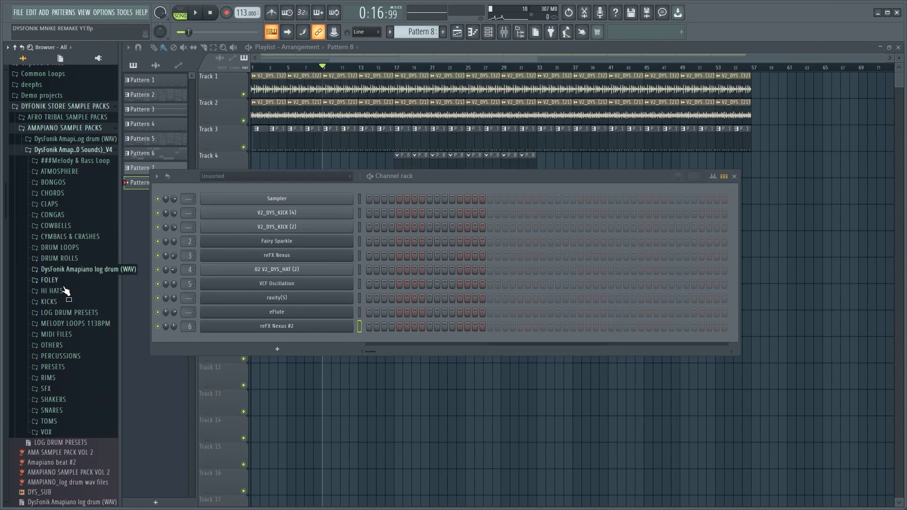
{"action": "left_click", "coordinate": [67, 413]}
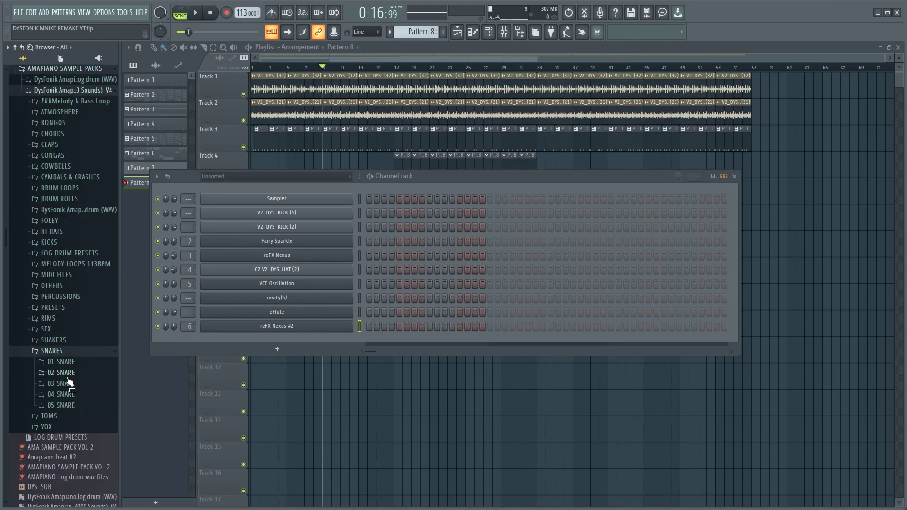
{"action": "left_click", "coordinate": [66, 375]}
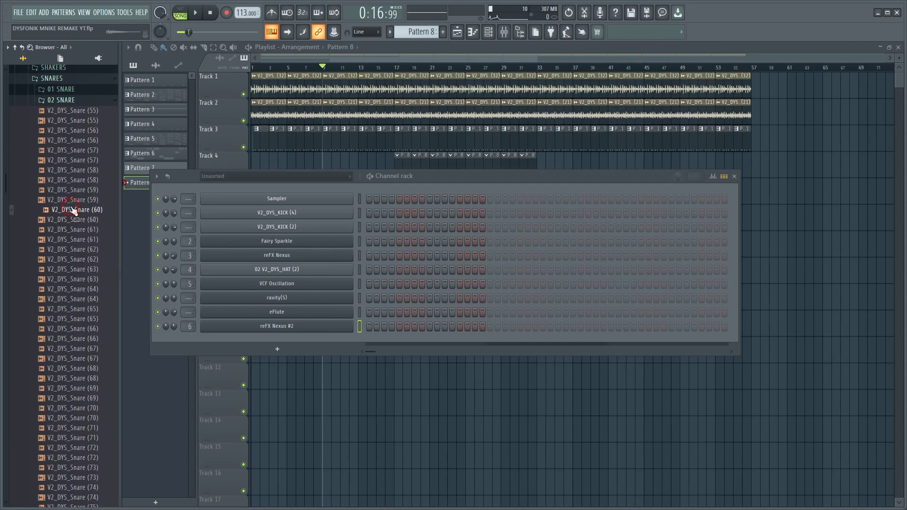
Audition samples in the 02 SNARE folder and add V2_DYS_Snare (82) to the channel rack as a new channel
{"action": "left_click", "coordinate": [75, 190]}
{"action": "left_click", "coordinate": [59, 270]}
{"action": "left_click", "coordinate": [77, 316]}
{"action": "left_click", "coordinate": [88, 377]}
{"action": "left_click", "coordinate": [95, 408]}
{"action": "left_click", "coordinate": [97, 440]}
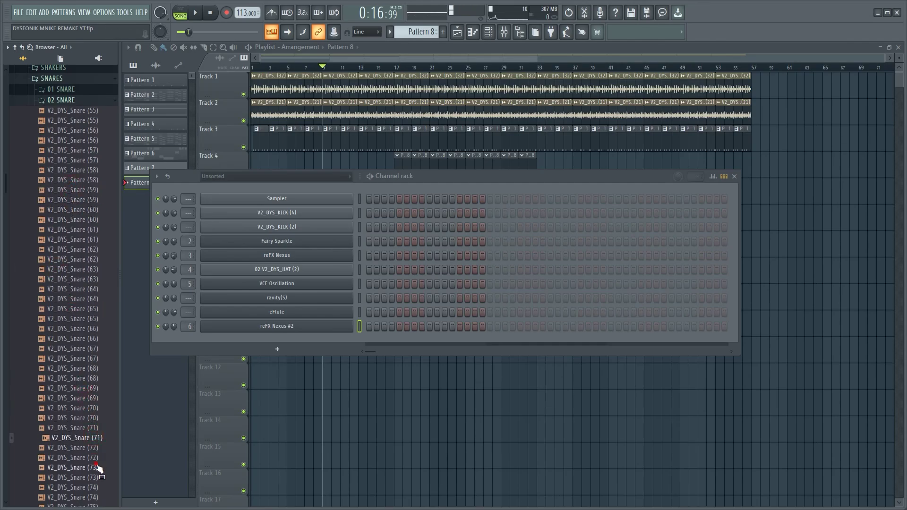
{"action": "left_click", "coordinate": [97, 467]}
{"action": "scroll", "coordinate": [97, 467], "scroll_direction": "down", "scroll_amount": 4}
{"action": "left_click", "coordinate": [96, 447]}
{"action": "left_click", "coordinate": [96, 457]}
{"action": "scroll", "coordinate": [95, 470], "scroll_direction": "down", "scroll_amount": 2}
{"action": "left_click", "coordinate": [95, 470]}
{"action": "left_click_drag", "start_coordinate": [95, 472], "coordinate": [291, 345]}
Route the V2_DYS_Snare (82) channel to mixer track 7 and copy Maximus onto it from the 02 V2_DYS_HAT (2) track
{"action": "left_click", "coordinate": [286, 344]}
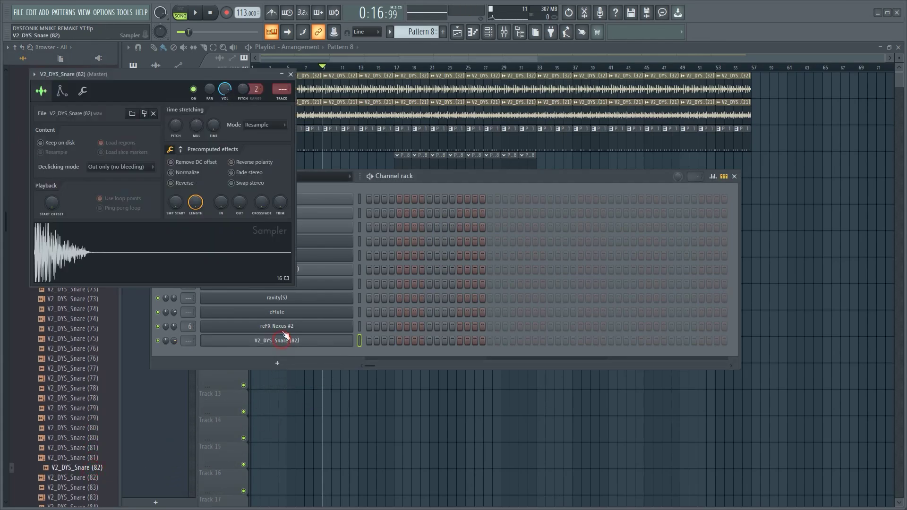
{"action": "left_click", "coordinate": [287, 100]}
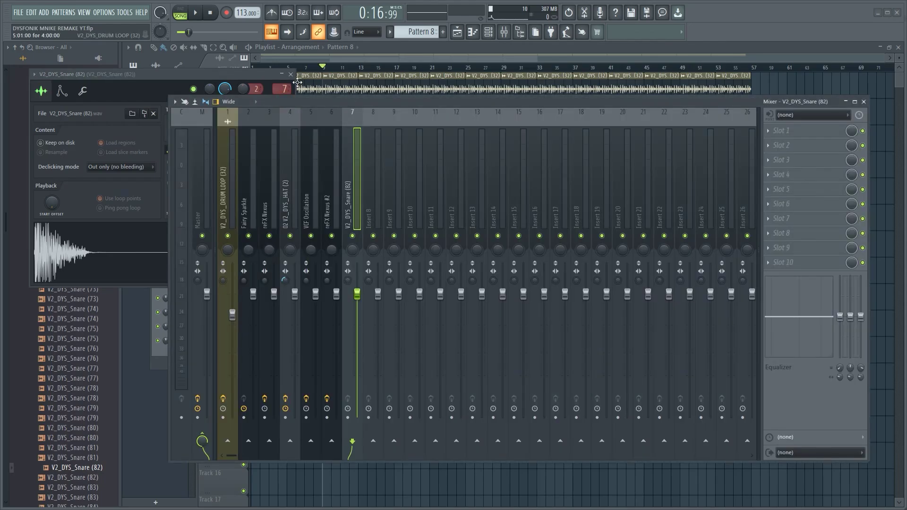
{"action": "left_click", "coordinate": [324, 178]}
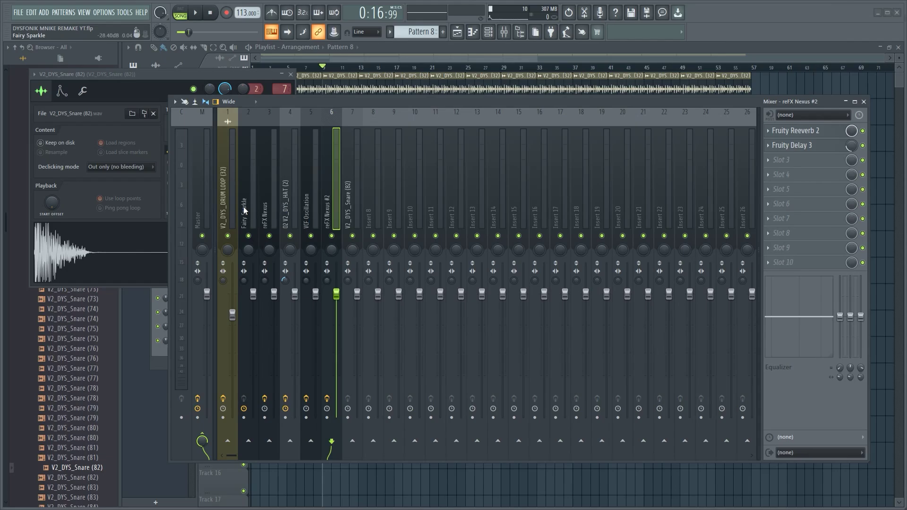
{"action": "left_click", "coordinate": [286, 191]}
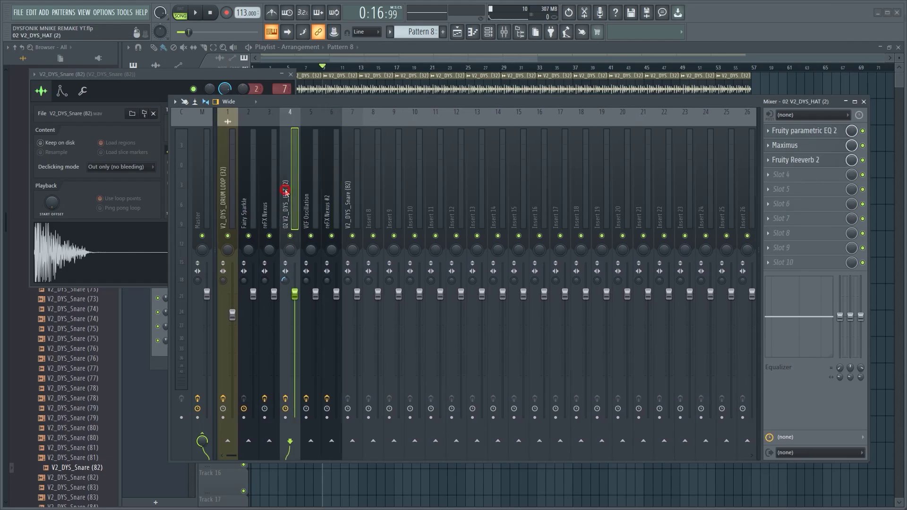
{"action": "left_click", "coordinate": [771, 148]}
{"action": "left_click_drag", "start_coordinate": [801, 204], "coordinate": [350, 162]}
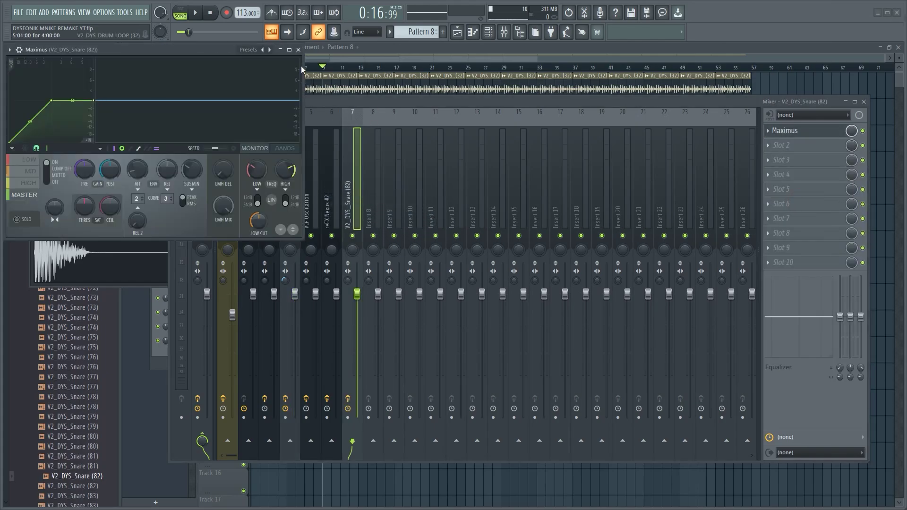
{"action": "left_click", "coordinate": [298, 50]}
Copy Fruity Reeverb 2 from the 02 V2_DYS_HAT (2) mixer track to the second effect slot of the snare track
{"action": "left_click", "coordinate": [286, 170]}
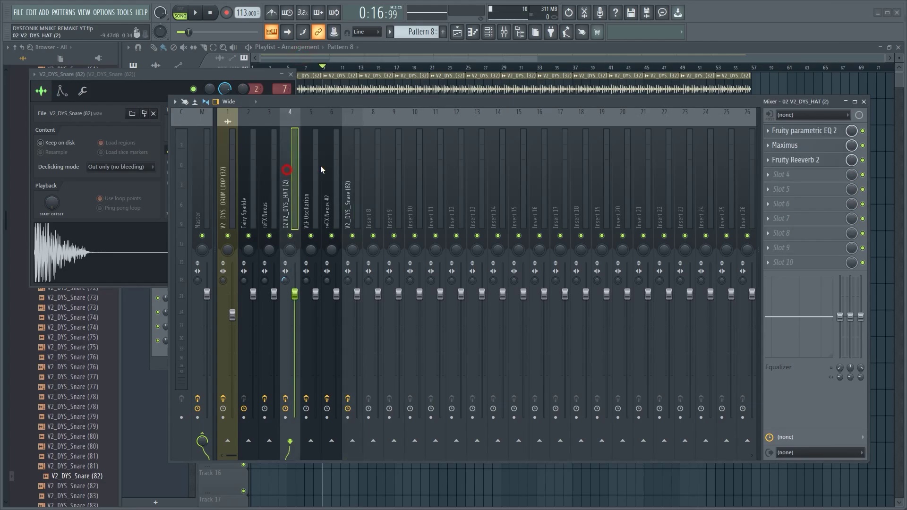
{"action": "left_click", "coordinate": [775, 163]}
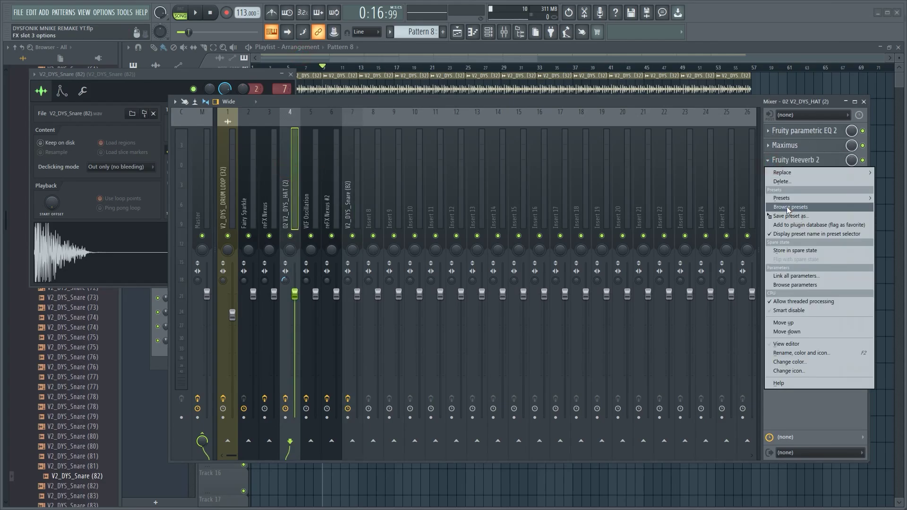
{"action": "left_click_drag", "start_coordinate": [794, 212], "coordinate": [356, 160]}
{"action": "left_click", "coordinate": [355, 131]}
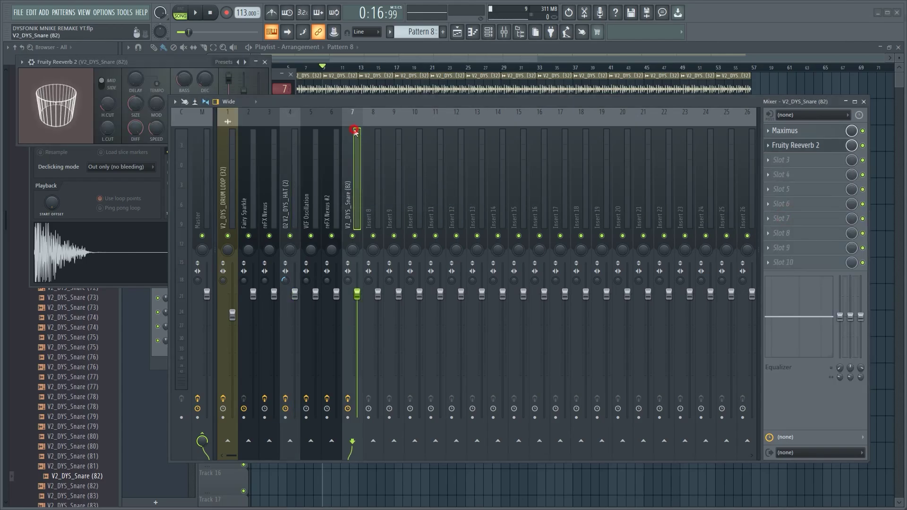
Move the snare track's effects down one slot and load Fruity Parametric EQ 2 in the first slot
{"action": "left_click_drag", "start_coordinate": [810, 157], "coordinate": [808, 143]}
{"action": "left_click", "coordinate": [802, 147]}
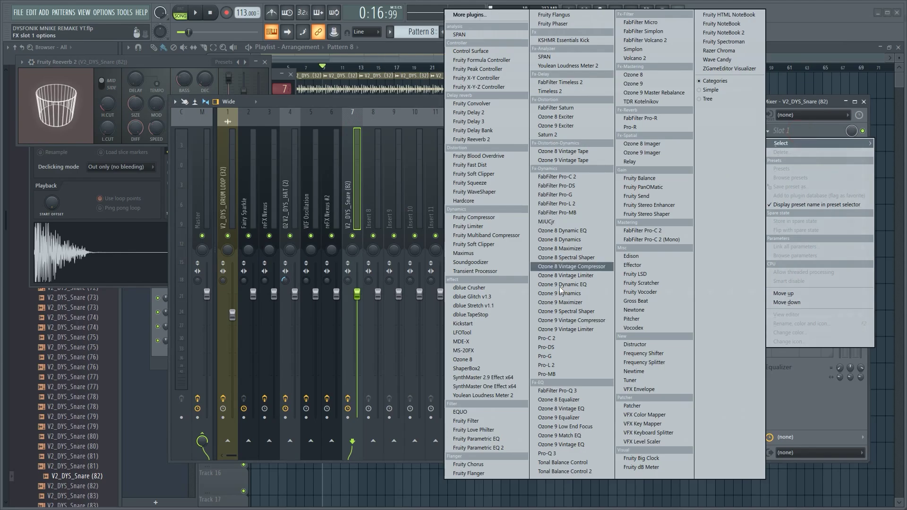
{"action": "left_click", "coordinate": [517, 445]}
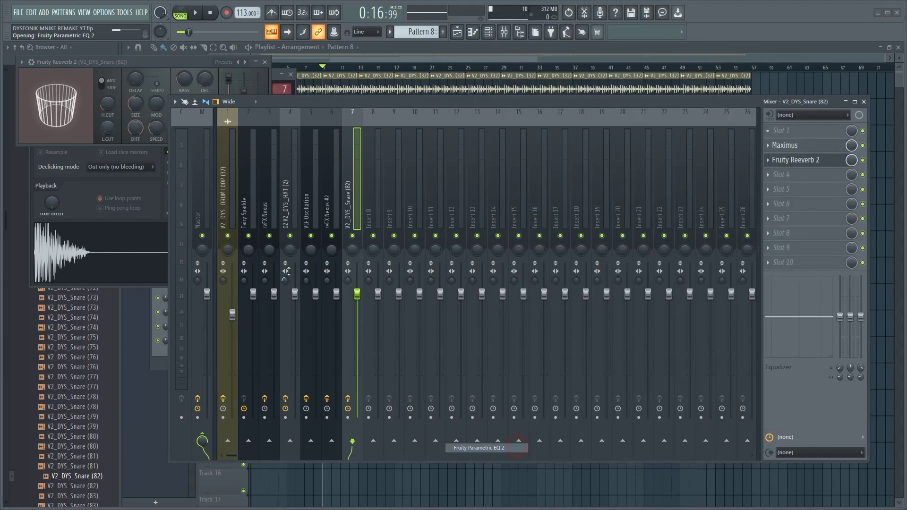
Shape the snare EQ: cut the lows at about 135 Hz by 14.9 dB, reduce the highs slightly and boost the mids with band 4
{"action": "left_click_drag", "start_coordinate": [231, 154], "coordinate": [250, 166]}
{"action": "left_click_drag", "start_coordinate": [75, 156], "coordinate": [99, 200]}
{"action": "left_click_drag", "start_coordinate": [151, 154], "coordinate": [159, 142]}
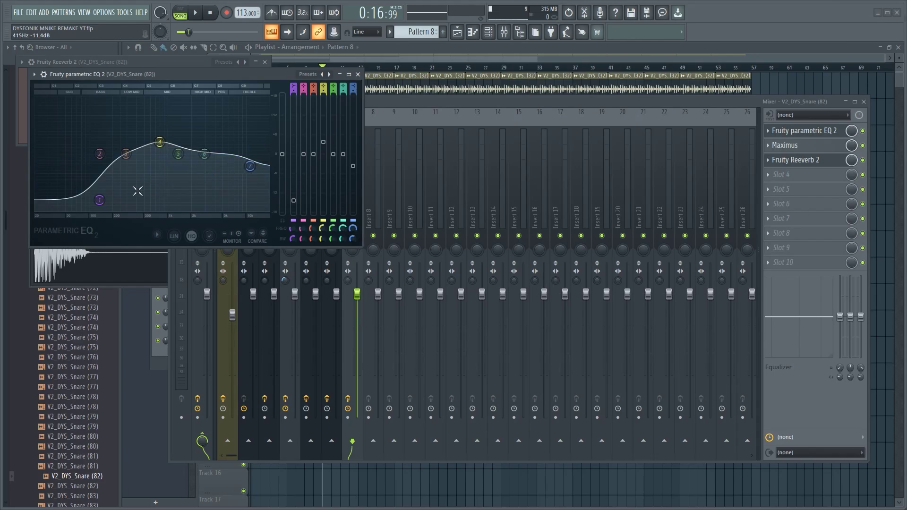
{"action": "left_click_drag", "start_coordinate": [99, 201], "coordinate": [99, 203]}
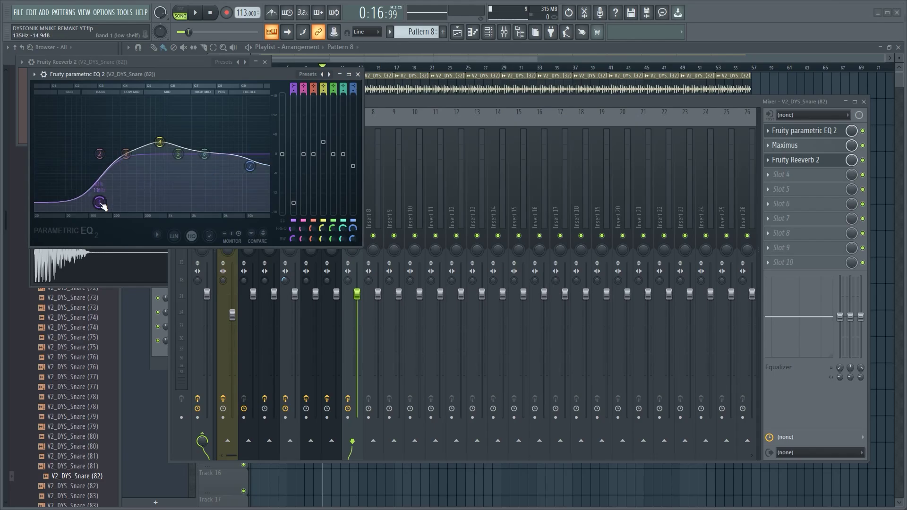
{"action": "left_click_drag", "start_coordinate": [160, 142], "coordinate": [162, 142]}
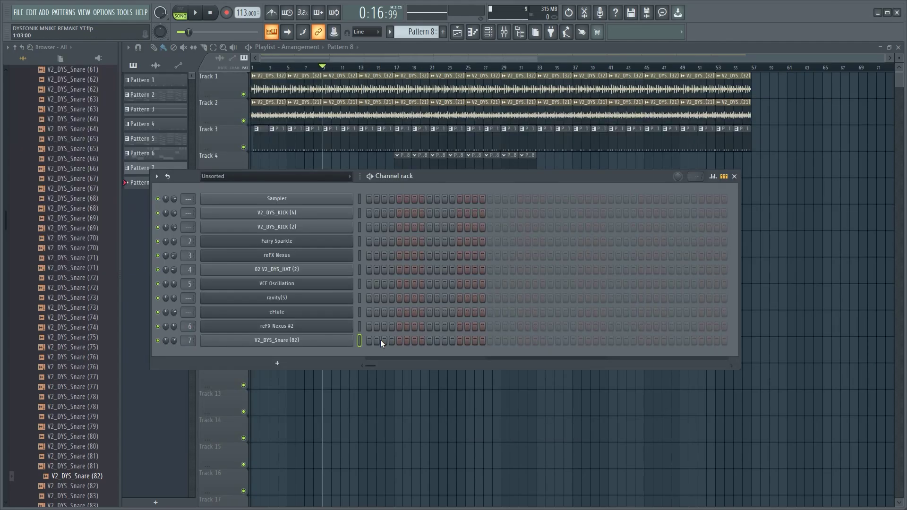
Add a V2_DYS_Snare (82) hit on the third step of Pattern 8, then briefly run and stop playback
{"action": "left_click", "coordinate": [384, 340]}
{"action": "key", "text": "space"}
{"action": "key", "text": "space"}
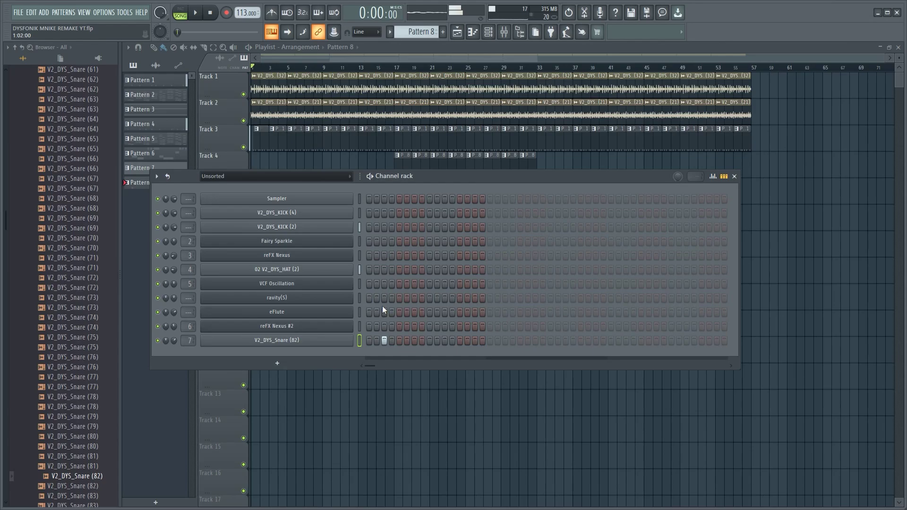
Move the channel rack lower to uncover the upper playlist tracks, and set a playback loop over bars 17 to 25
{"action": "left_click_drag", "start_coordinate": [449, 181], "coordinate": [455, 278]}
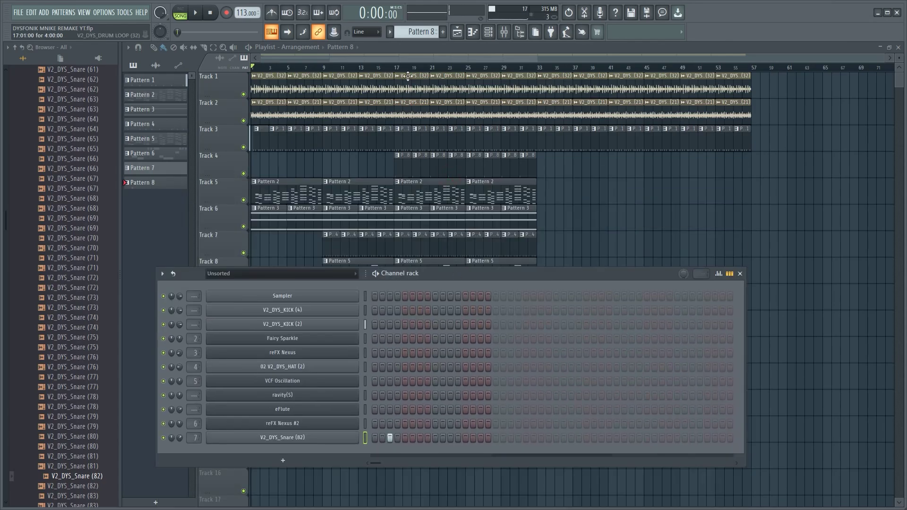
{"action": "left_click_drag", "start_coordinate": [397, 71], "coordinate": [469, 78]}
{"action": "key", "text": "space"}
{"action": "left_click", "coordinate": [490, 32]}
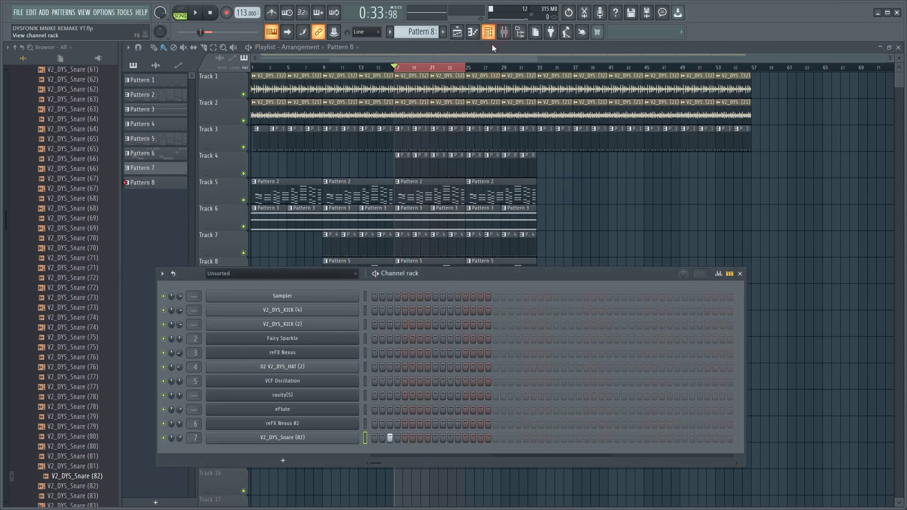
{"action": "key", "text": "space"}
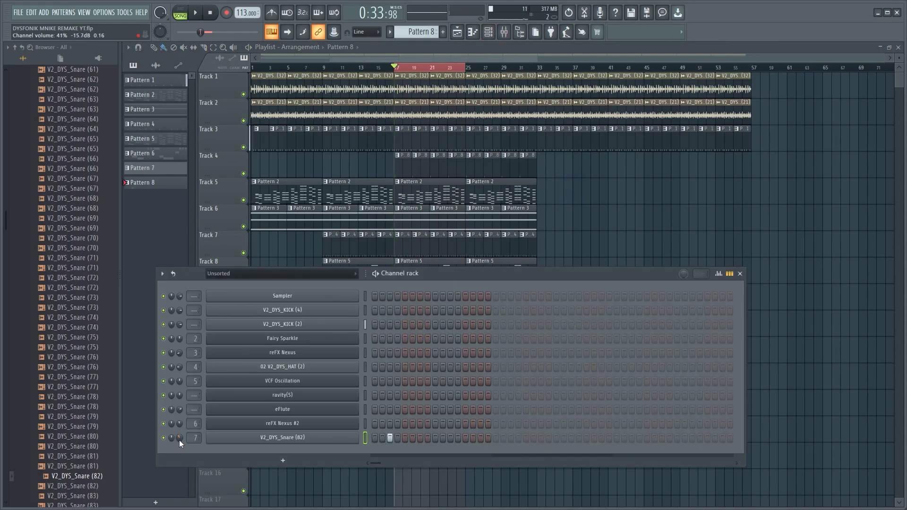
Lower the V2_DYS_Snare (82) channel volume while playing the looped section
{"action": "key", "text": "space"}
{"action": "scroll", "coordinate": [178, 438], "scroll_direction": "down", "scroll_amount": 1}
{"action": "key", "text": "space"}
{"action": "key", "text": "space"}
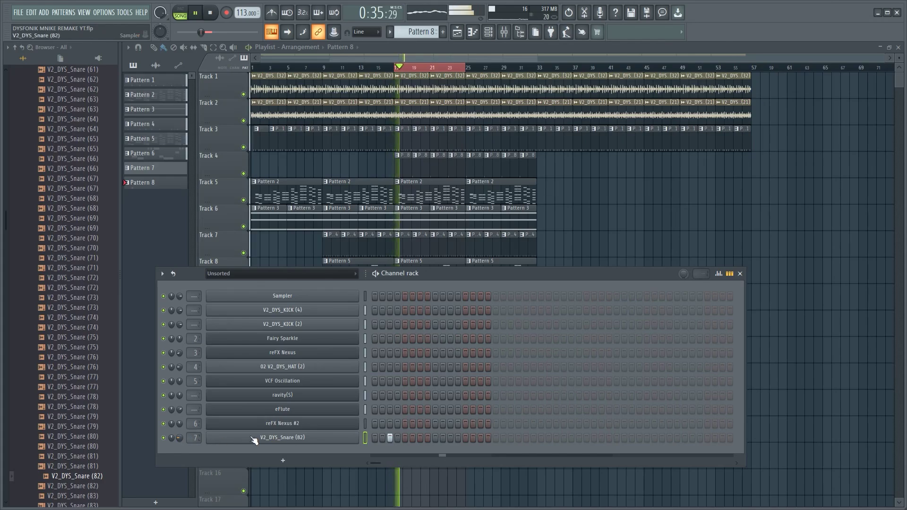
Add V2_DYS_Snare (82) hits on steps 9, 12, 19, 25 and 28 of Pattern 8
{"action": "left_click", "coordinate": [428, 438]}
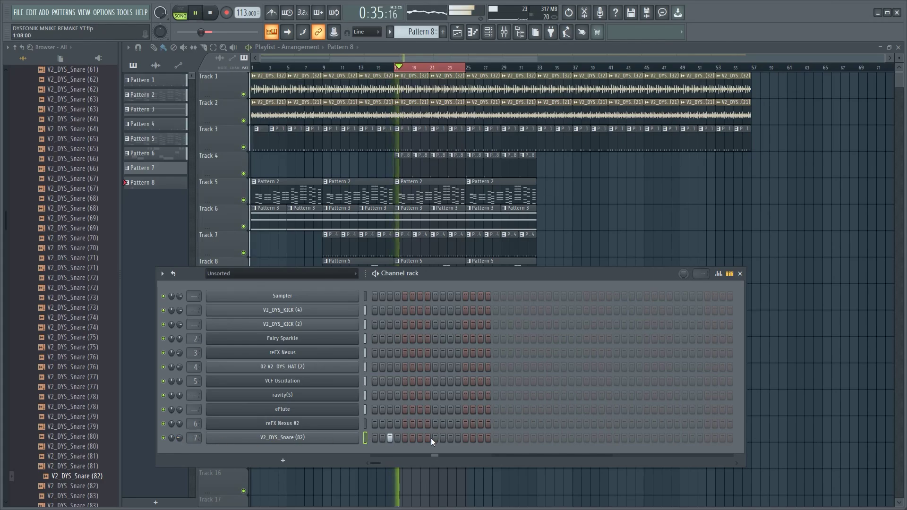
{"action": "left_click", "coordinate": [430, 438]}
{"action": "left_click", "coordinate": [435, 437]}
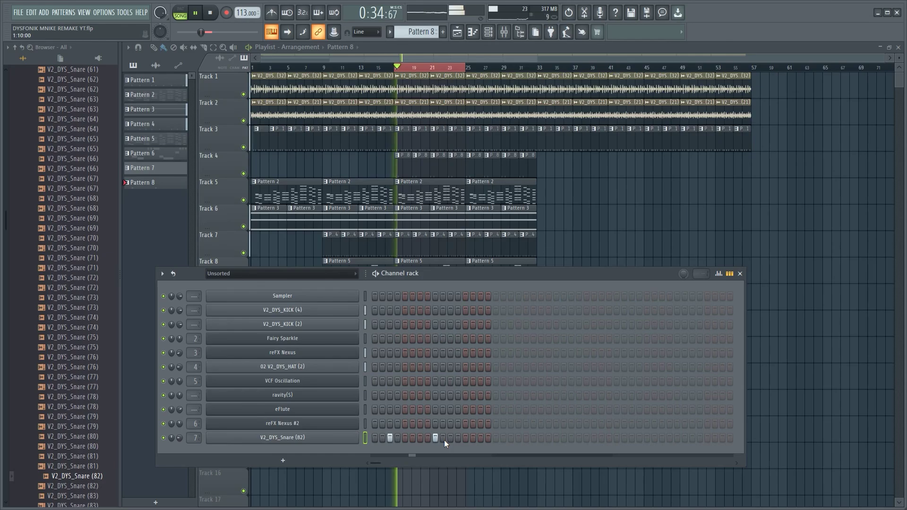
{"action": "left_click", "coordinate": [457, 438]}
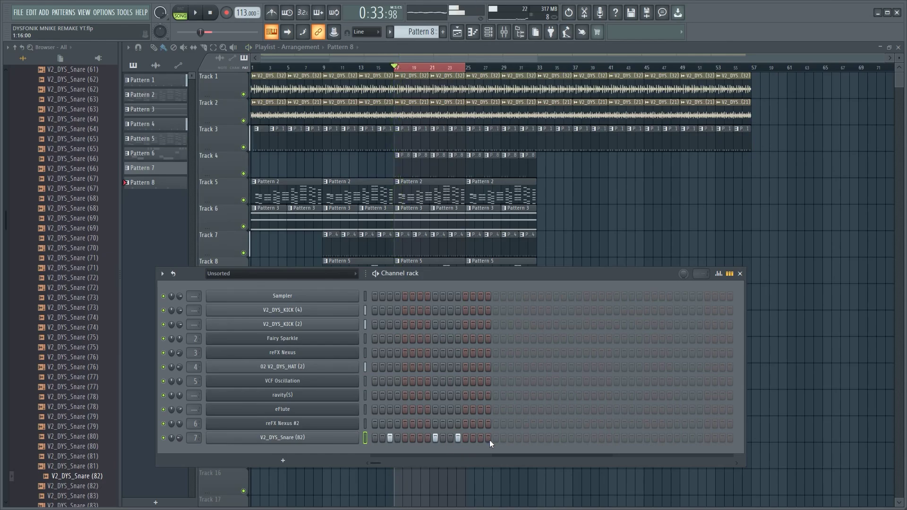
{"action": "left_click", "coordinate": [511, 438]}
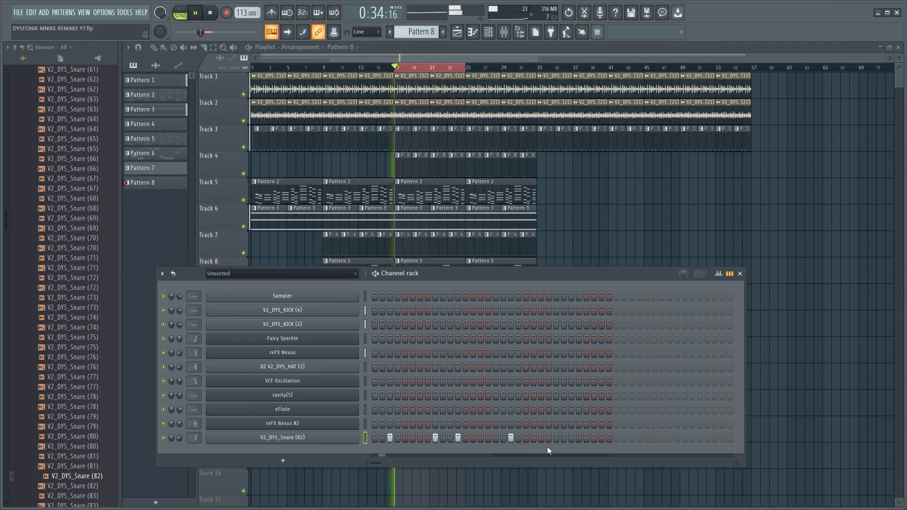
{"action": "left_click", "coordinate": [556, 439]}
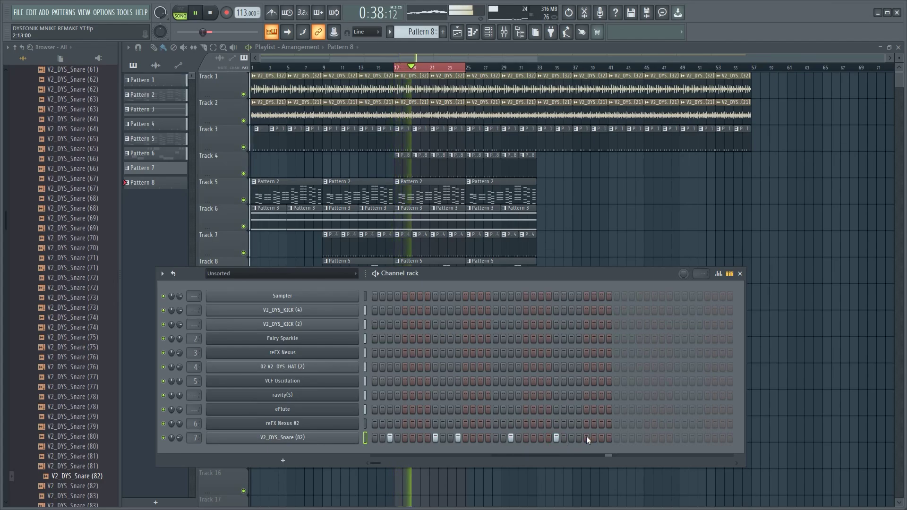
{"action": "left_click", "coordinate": [586, 437]}
{"action": "key", "text": "space"}
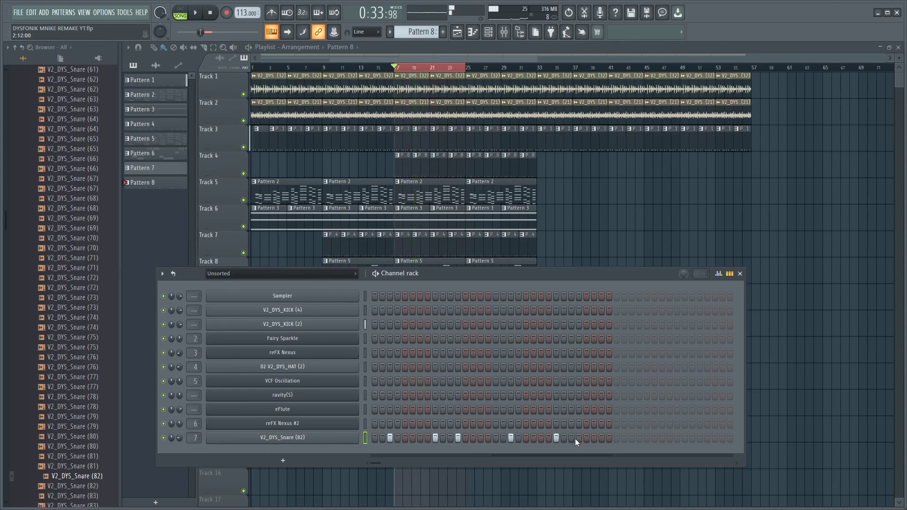
{"action": "left_click", "coordinate": [578, 438]}
Play the loop and set the V2_DYS_Snare (82) channel volume to 16%
{"action": "key", "text": "space"}
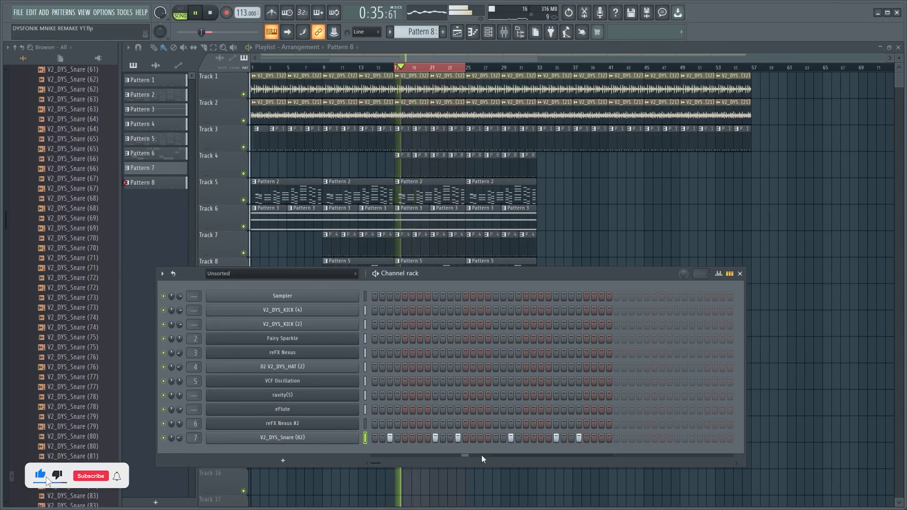
{"action": "scroll", "coordinate": [179, 437], "scroll_direction": "up", "scroll_amount": 3}
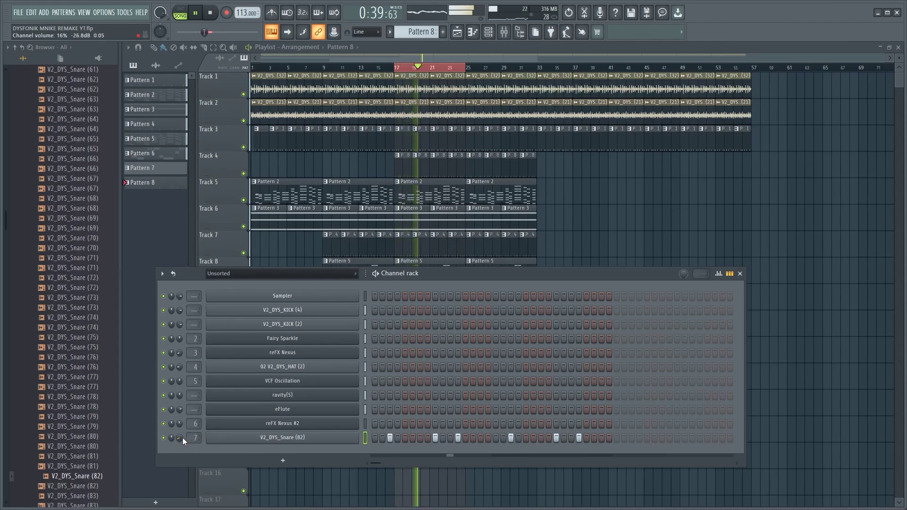
{"action": "key", "text": "space"}
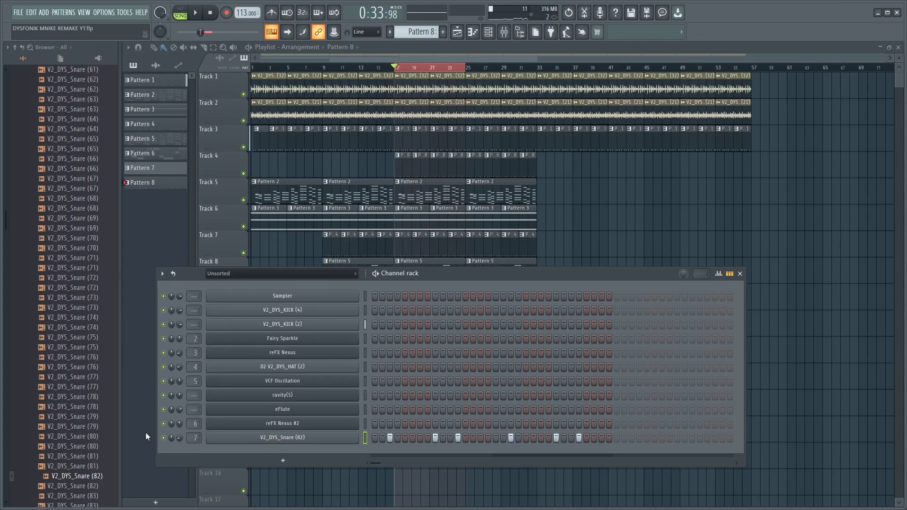
Find V2_DYS_Snare (98) in the 02 SNARE samples, add it as a new channel and lower its volume to about 28%
{"action": "scroll", "coordinate": [88, 434], "scroll_direction": "down", "scroll_amount": 6}
{"action": "left_click", "coordinate": [89, 427]}
{"action": "scroll", "coordinate": [92, 432], "scroll_direction": "down", "scroll_amount": 3}
{"action": "left_click", "coordinate": [94, 426]}
{"action": "left_click_drag", "start_coordinate": [94, 438], "coordinate": [301, 443]}
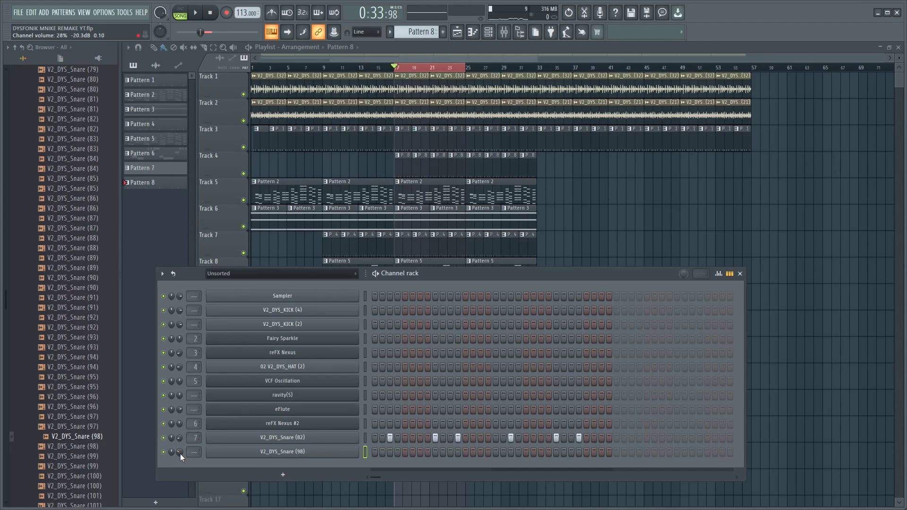
Add the V2_DYS_Snare (120) sample as a new channel below V2_DYS_Snare (98)
{"action": "scroll", "coordinate": [93, 436], "scroll_direction": "down", "scroll_amount": 8}
{"action": "scroll", "coordinate": [95, 425], "scroll_direction": "down", "scroll_amount": 8}
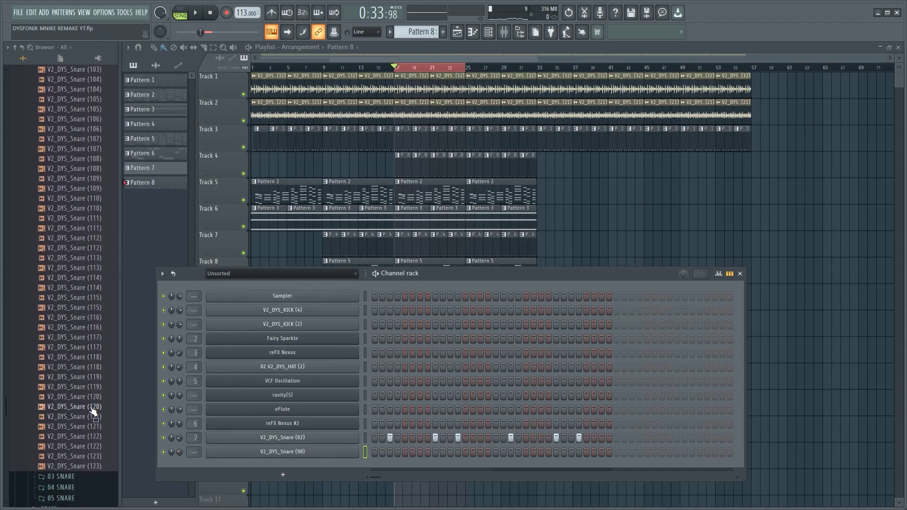
{"action": "left_click_drag", "start_coordinate": [93, 410], "coordinate": [312, 459]}
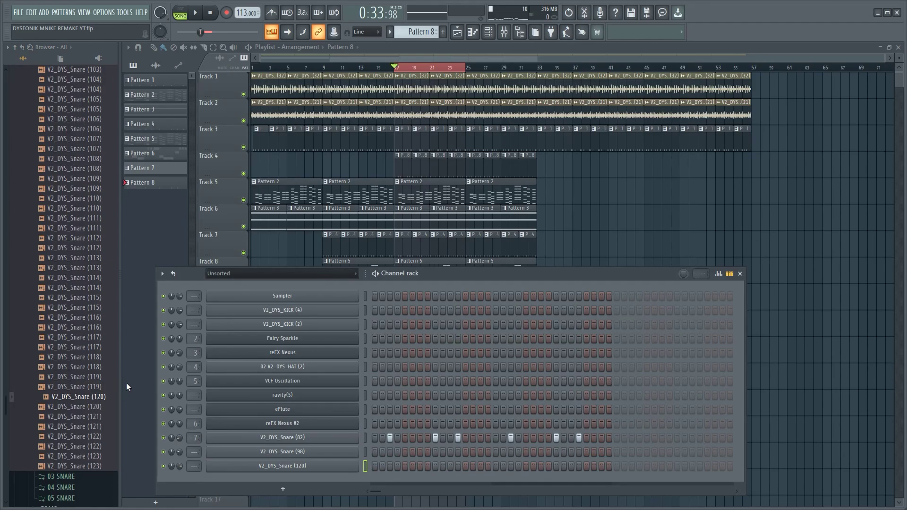
Collapse the snare sample folders and add 02 V2_DYS_HAT (6) and 02 V2_DYS_HAT (13) from the 02 HATS folder as new channels
{"action": "scroll", "coordinate": [87, 242], "scroll_direction": "up", "scroll_amount": 20}
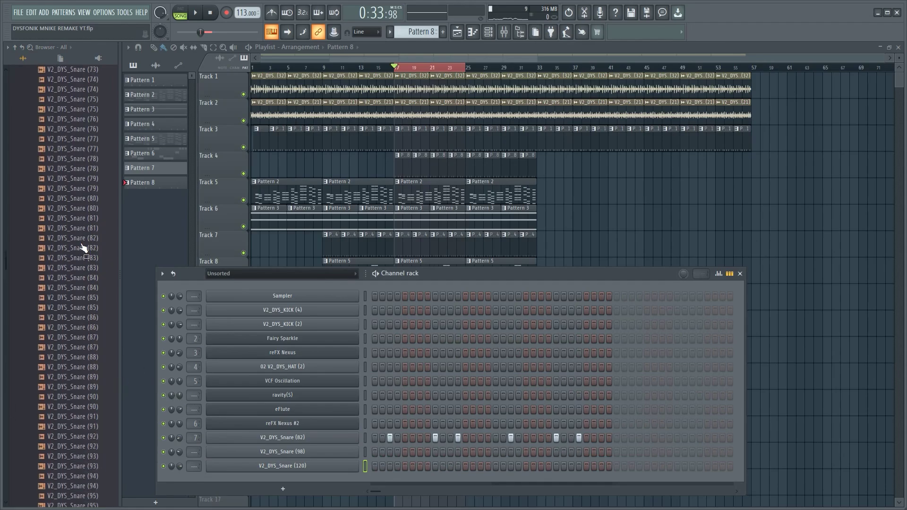
{"action": "scroll", "coordinate": [87, 160], "scroll_direction": "up", "scroll_amount": 2}
{"action": "left_click", "coordinate": [89, 227]}
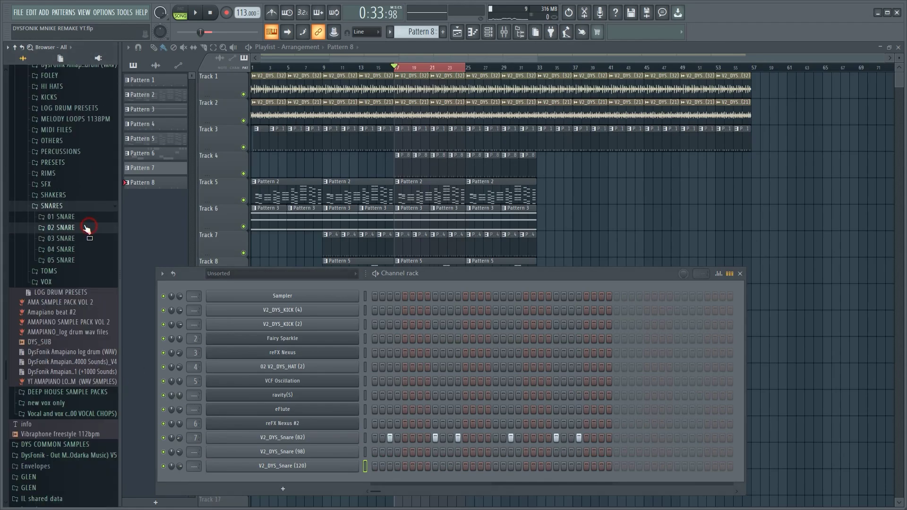
{"action": "left_click", "coordinate": [75, 204]}
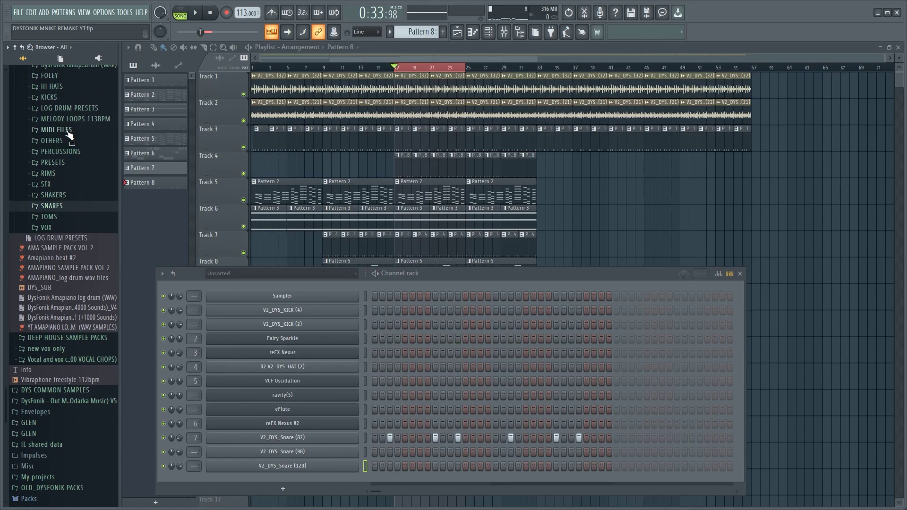
{"action": "scroll", "coordinate": [69, 136], "scroll_direction": "up", "scroll_amount": 10}
{"action": "left_click", "coordinate": [89, 189]}
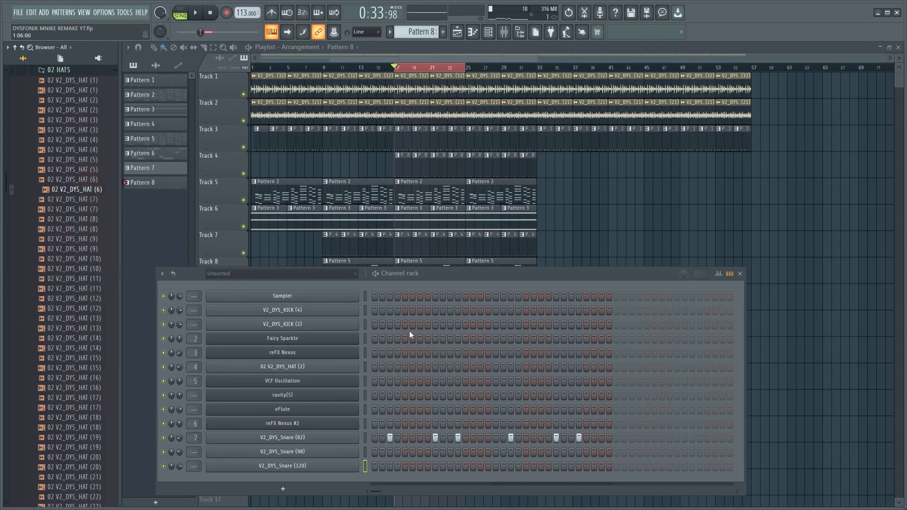
{"action": "left_click_drag", "start_coordinate": [92, 194], "coordinate": [327, 474]}
{"action": "left_click_drag", "start_coordinate": [75, 317], "coordinate": [341, 490]}
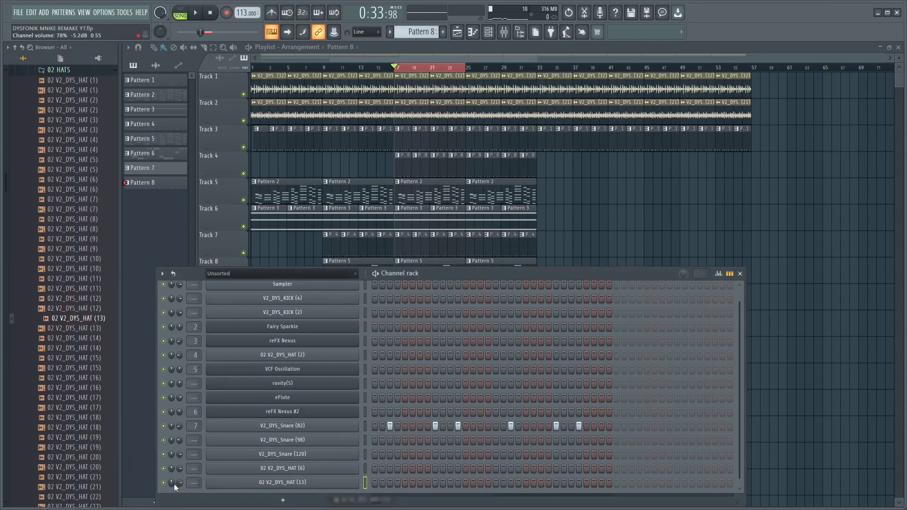
Place V2_DYS_Snare (98) hits on steps 9, 15, 25 and 31 of Pattern 8 while the loop plays
{"action": "key", "text": "space"}
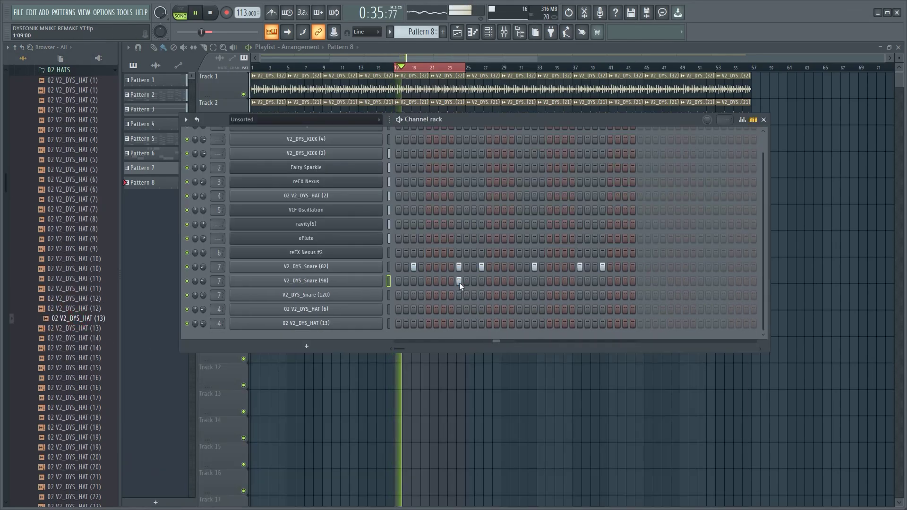
{"action": "left_click", "coordinate": [504, 281]}
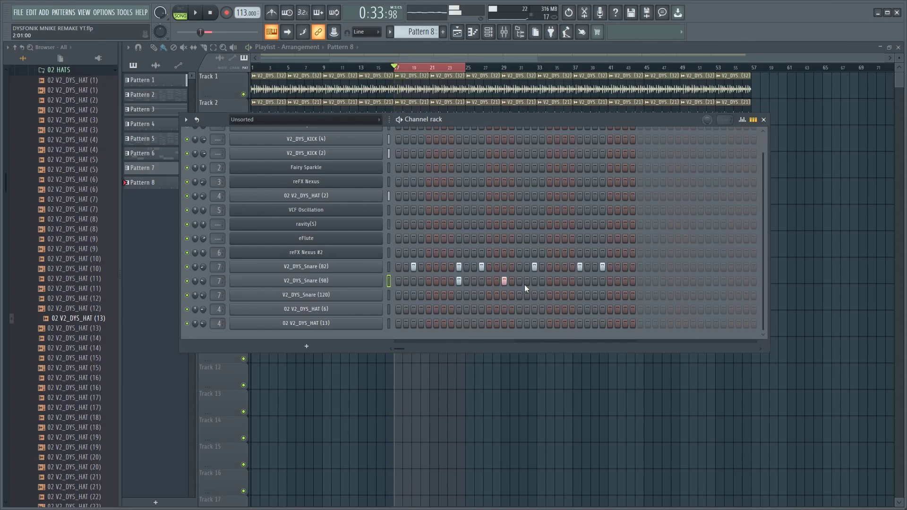
{"action": "left_click", "coordinate": [579, 281]}
{"action": "left_click", "coordinate": [624, 281]}
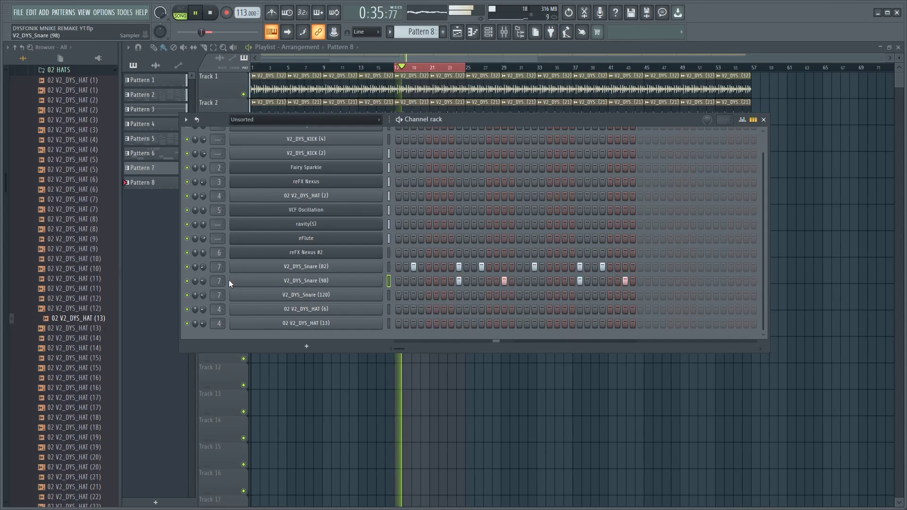
{"action": "key", "text": "space"}
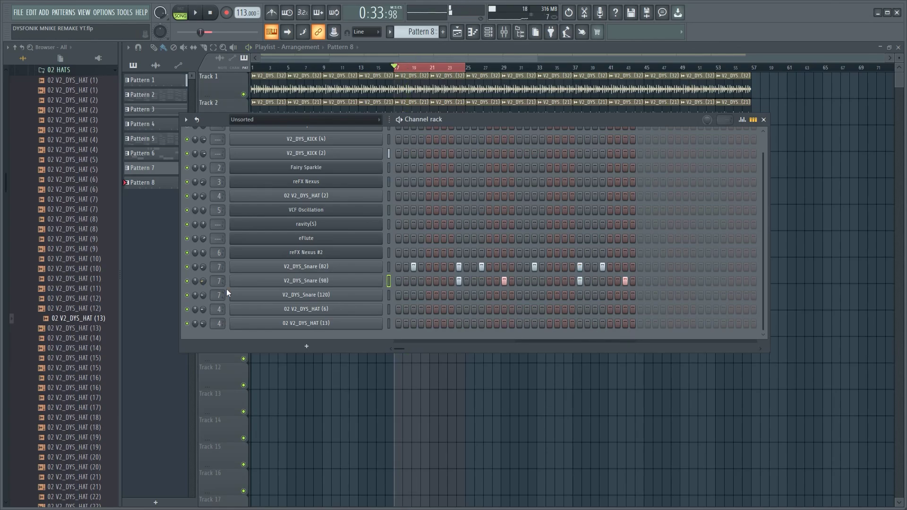
Place V2_DYS_Snare (120) hits on steps 3 and 12 of Pattern 8 and play the loop
{"action": "key", "text": "space"}
{"action": "key", "text": "space"}
{"action": "left_click", "coordinate": [487, 295]}
{"action": "key", "text": "space"}
{"action": "left_click", "coordinate": [486, 294]}
{"action": "left_click", "coordinate": [481, 294]}
{"action": "key", "text": "space"}
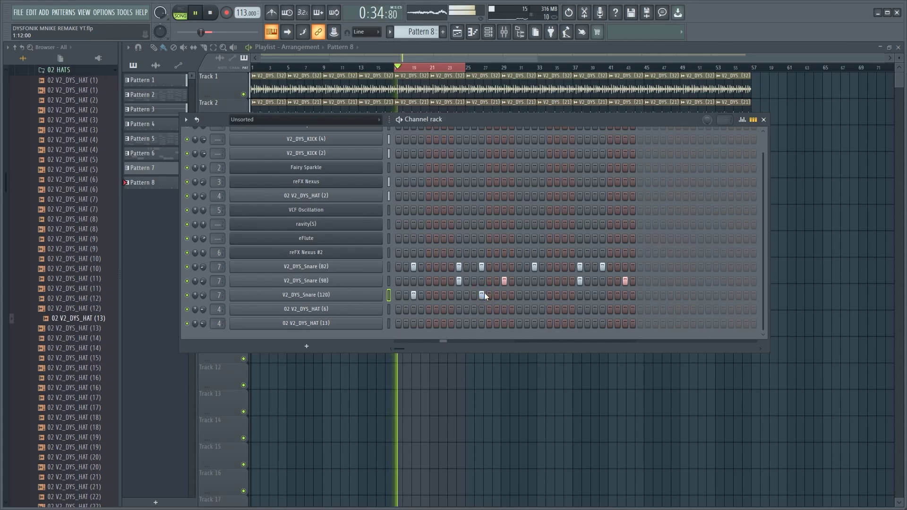
Add V2_DYS_Snare (120) hits on steps 19 and 28 and set that channel's volume to 14%
{"action": "key", "text": "space"}
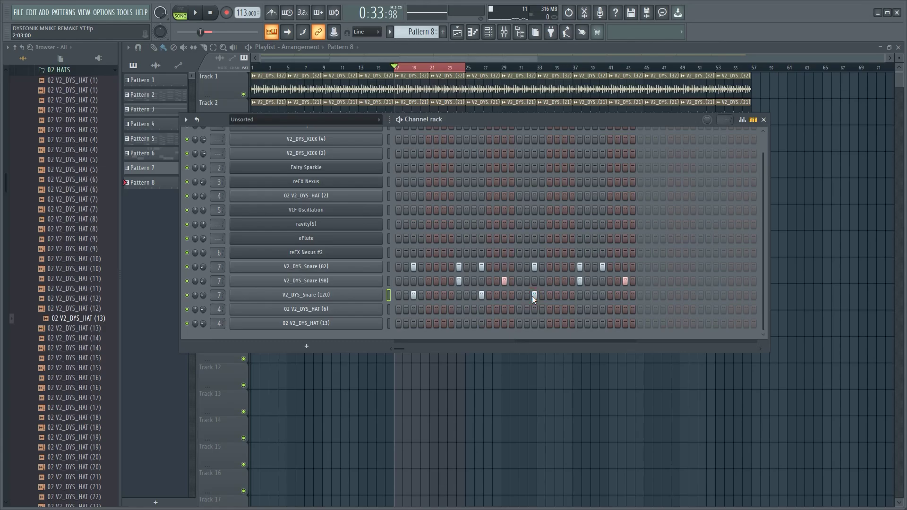
{"action": "key", "text": "space"}
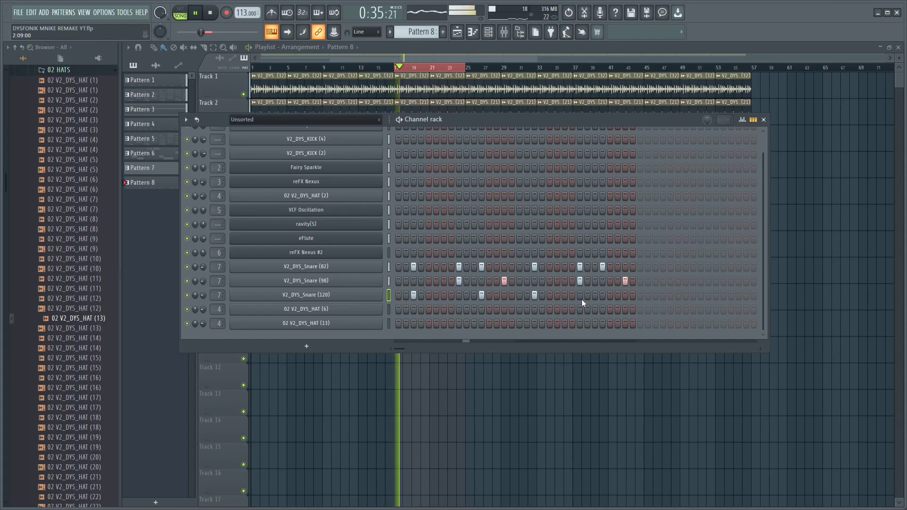
{"action": "left_click", "coordinate": [602, 296]}
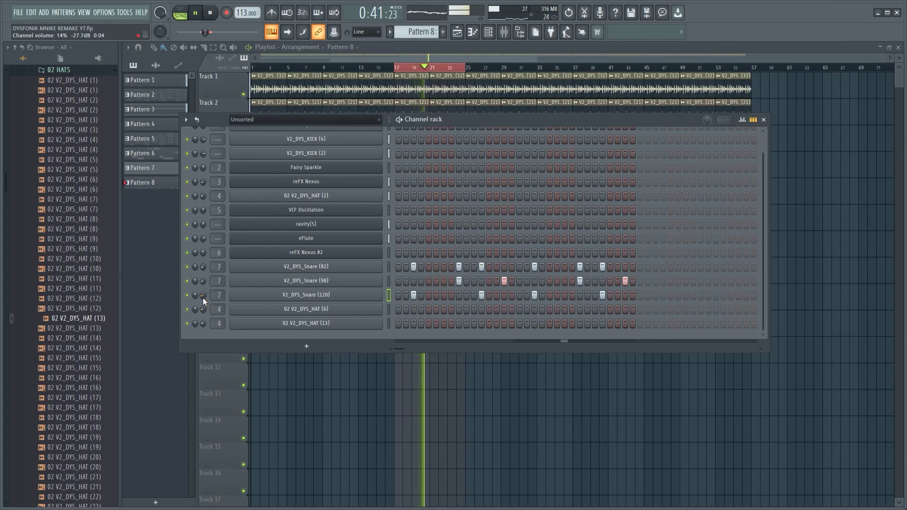
{"action": "key", "text": "space"}
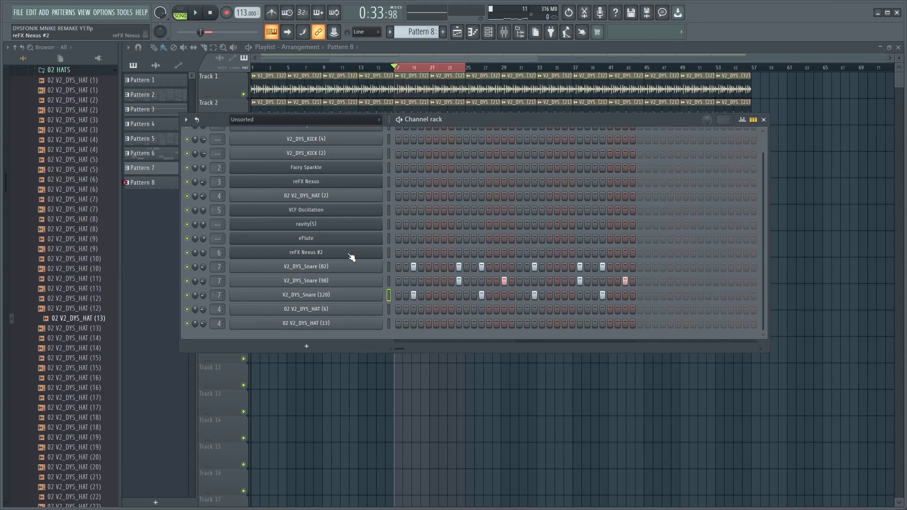
Fill the 02 V2_DYS_HAT (6) channel every 8 steps and remove the hits on steps 13 and 29
{"action": "right_click", "coordinate": [381, 308]}
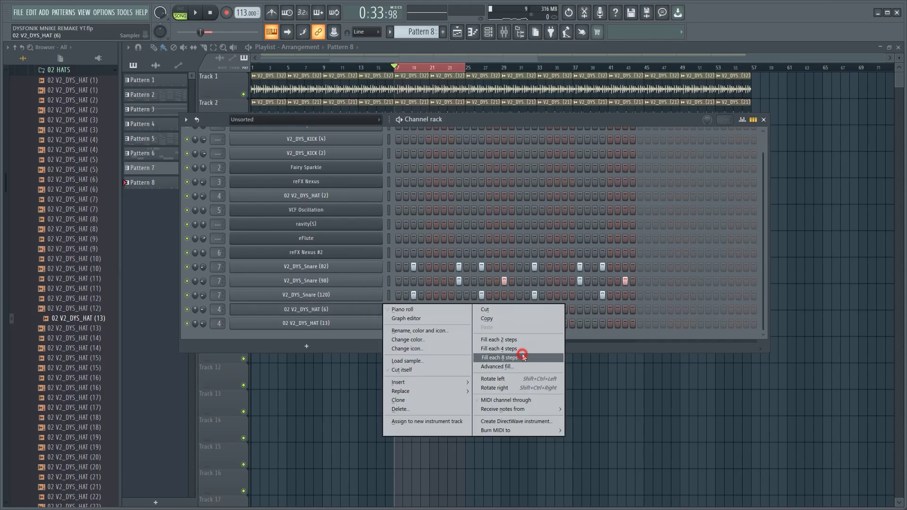
{"action": "left_click", "coordinate": [523, 355]}
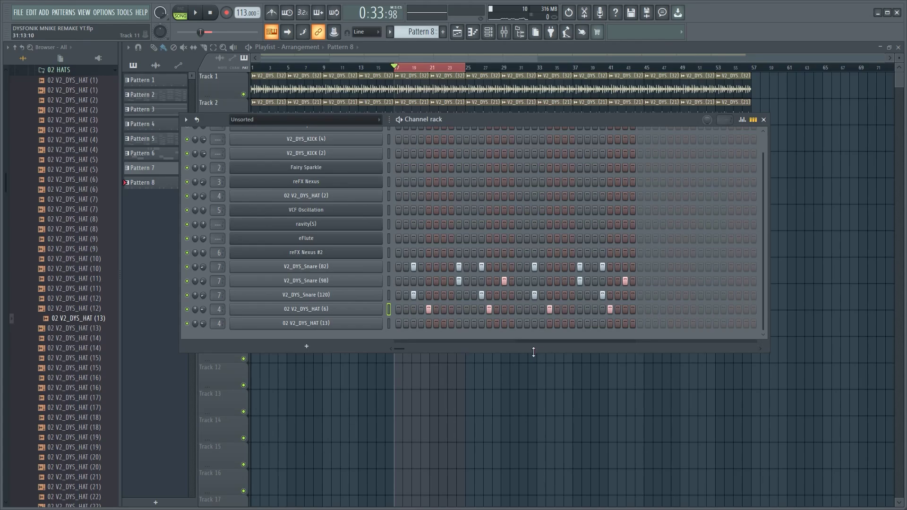
{"action": "left_click", "coordinate": [489, 311]}
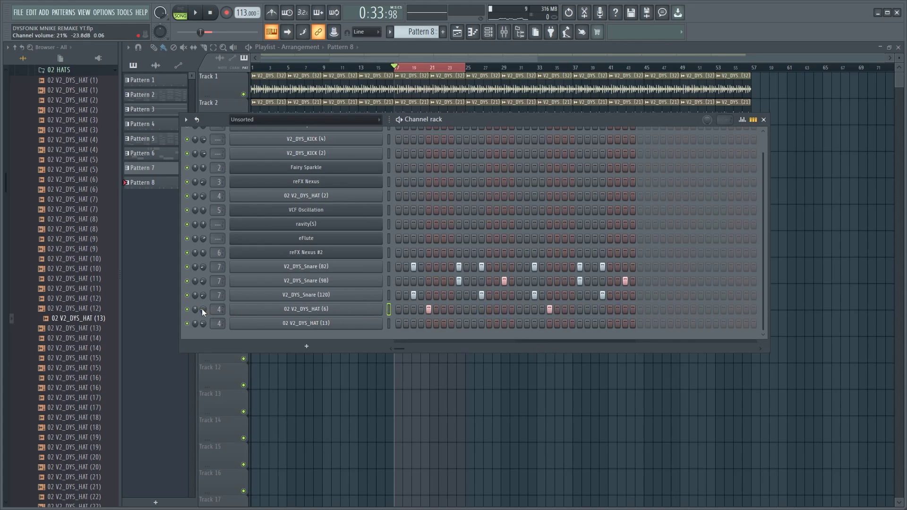
Play the loop and lower the 02 V2_DYS_HAT (6) channel volume to 14%
{"action": "key", "text": "space"}
{"action": "scroll", "coordinate": [202, 308], "scroll_direction": "down", "scroll_amount": 2}
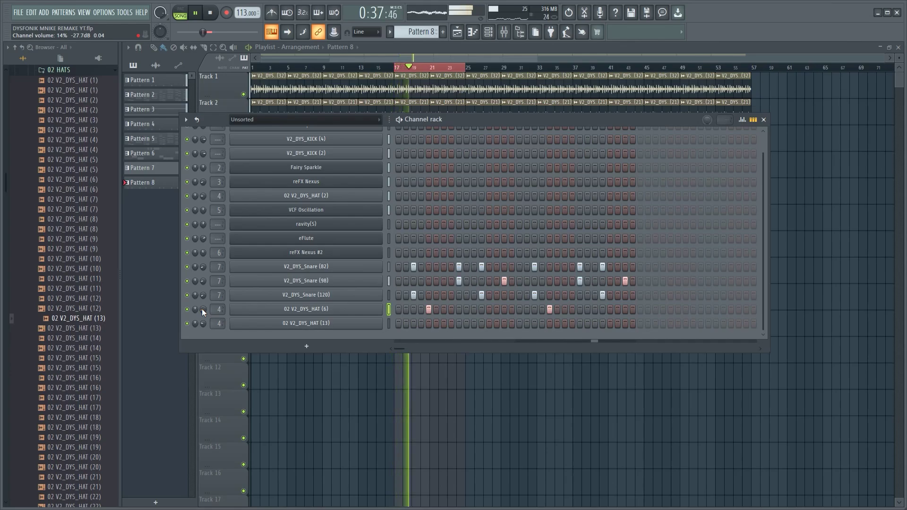
{"action": "key", "text": "space"}
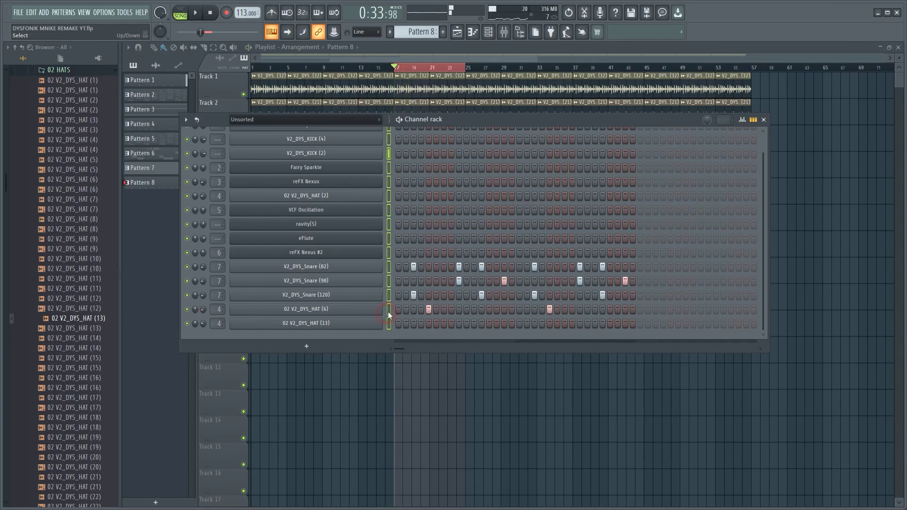
Copy the hat hits into the 02 V2_DYS_HAT (13) channel on steps 9 and 25, and trim the 02 V2_DYS_HAT (6) volume during playback
{"action": "left_click", "coordinate": [389, 324]}
{"action": "key", "text": "ctrl+v"}
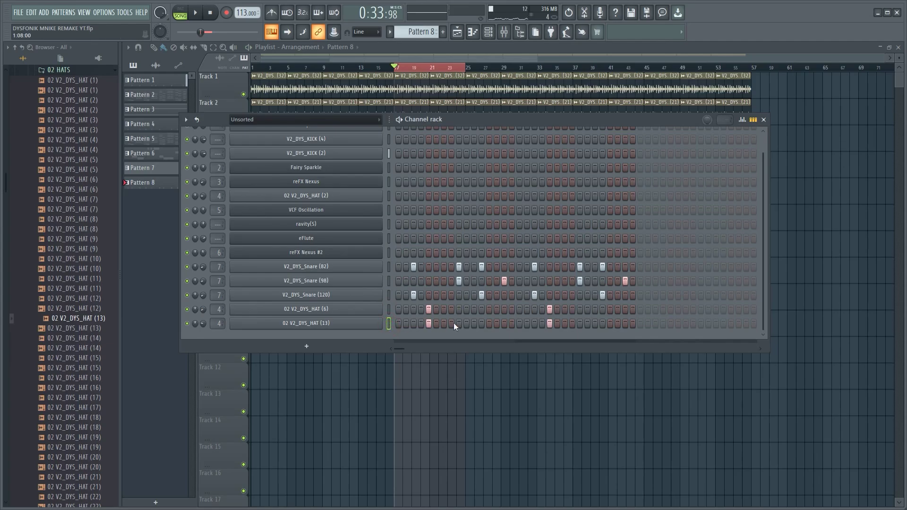
{"action": "scroll", "coordinate": [453, 322], "scroll_direction": "down", "scroll_amount": 4}
{"action": "key", "text": "space"}
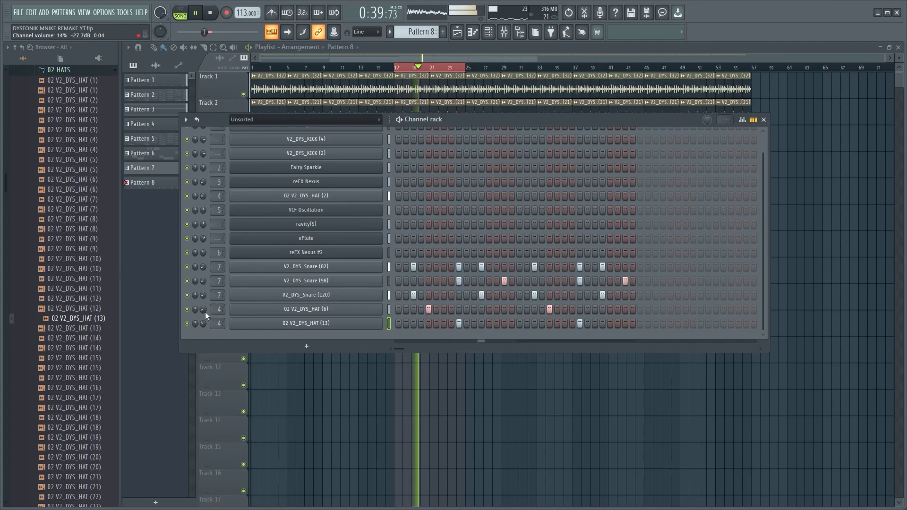
{"action": "left_click_drag", "start_coordinate": [205, 312], "coordinate": [205, 310]}
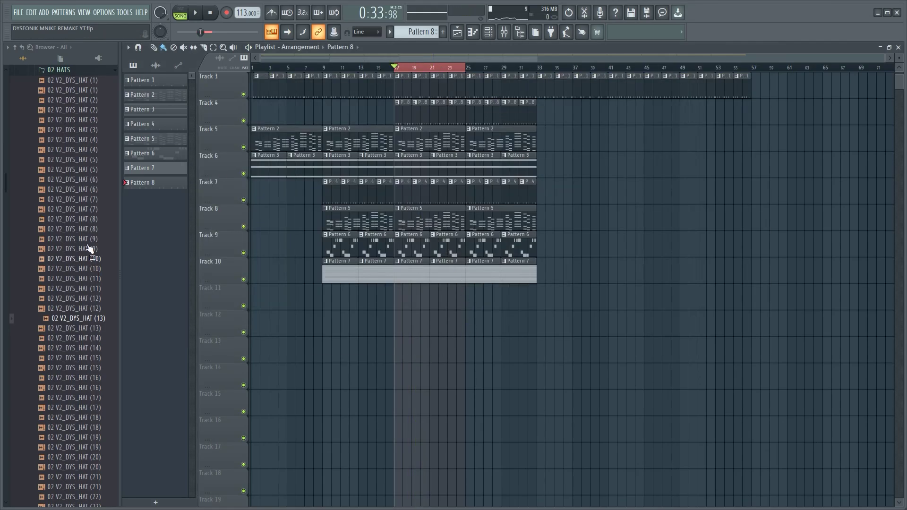
Browse past the HI HATS and SFX folders to the DRUM ROLLS samples and place V2_DYS_DRUM ROLL (5) on Track 11 from bar 12
{"action": "left_click_drag", "start_coordinate": [90, 248], "coordinate": [102, 169]}
{"action": "left_click", "coordinate": [74, 70]}
{"action": "scroll", "coordinate": [93, 138], "scroll_direction": "up", "scroll_amount": 5}
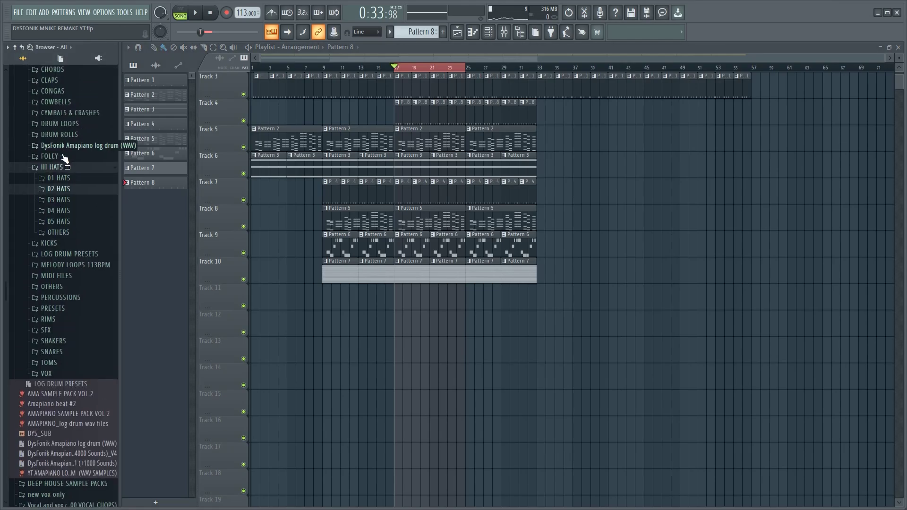
{"action": "left_click", "coordinate": [52, 167]}
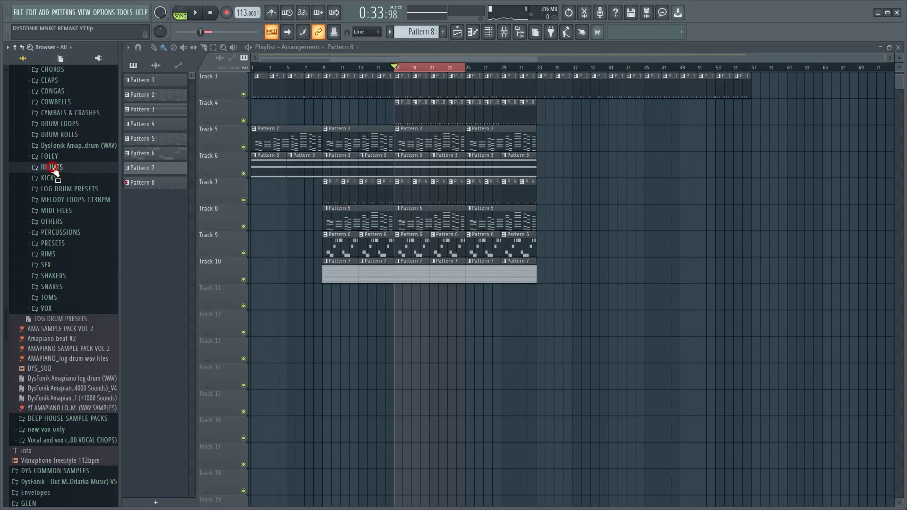
{"action": "left_click", "coordinate": [50, 265]}
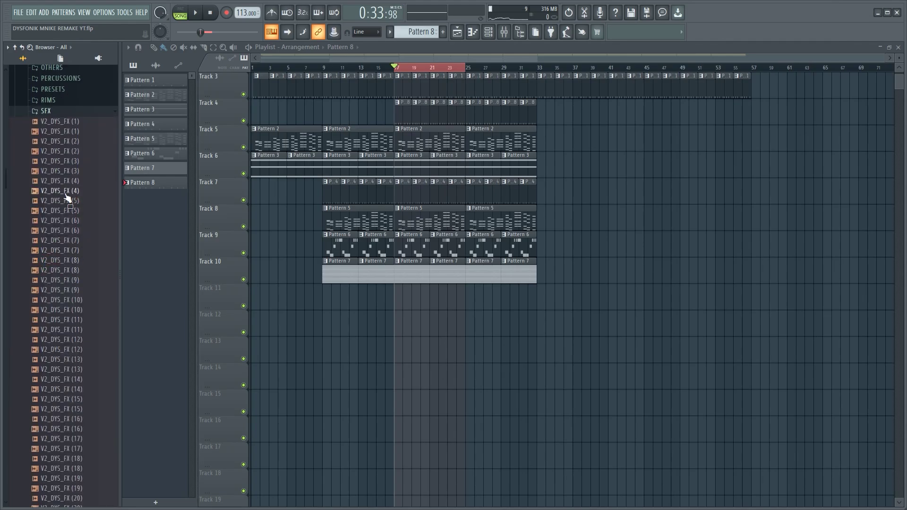
{"action": "left_click", "coordinate": [55, 115]}
{"action": "scroll", "coordinate": [76, 165], "scroll_direction": "up", "scroll_amount": 3}
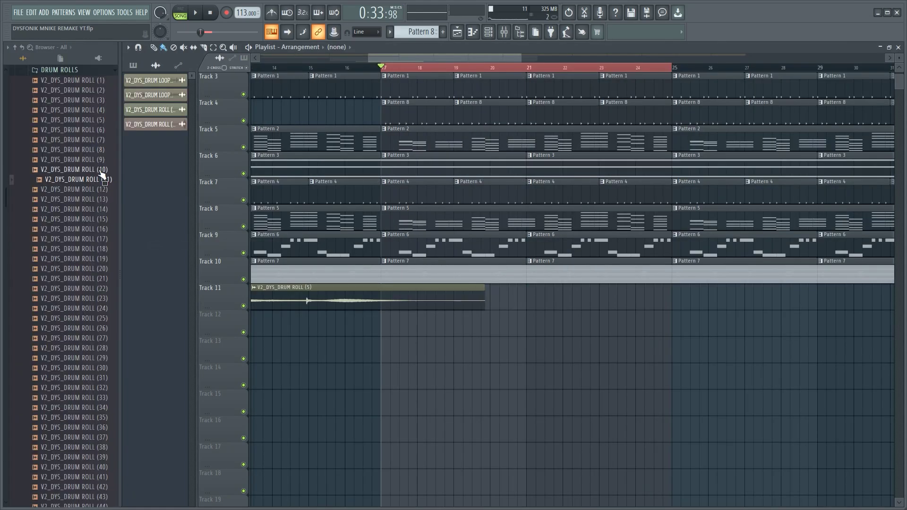
Place V2_DYS_DRUM ROLL (10) on Track 12 so it ends just before bar 17, and play the transition
{"action": "left_click_drag", "start_coordinate": [102, 175], "coordinate": [347, 327]}
{"action": "left_click_drag", "start_coordinate": [399, 344], "coordinate": [384, 333]}
{"action": "key", "text": "space"}
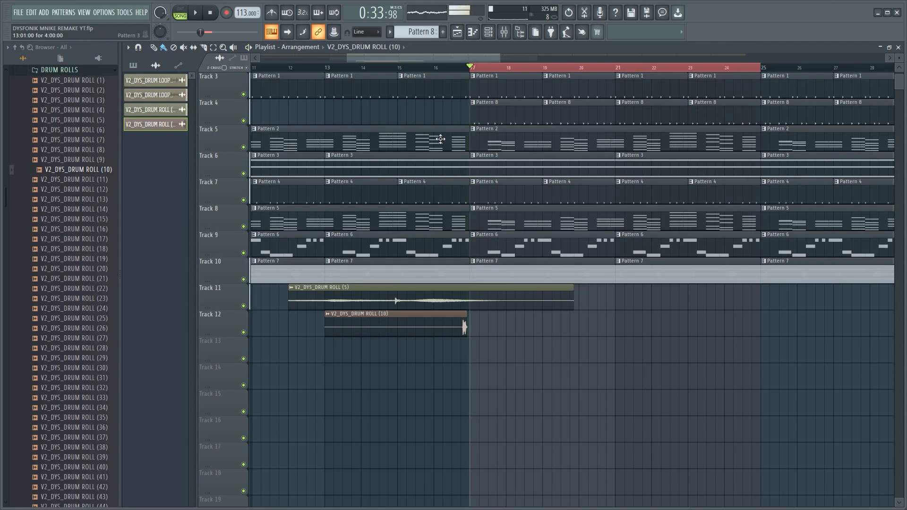
{"action": "left_click", "coordinate": [451, 68]}
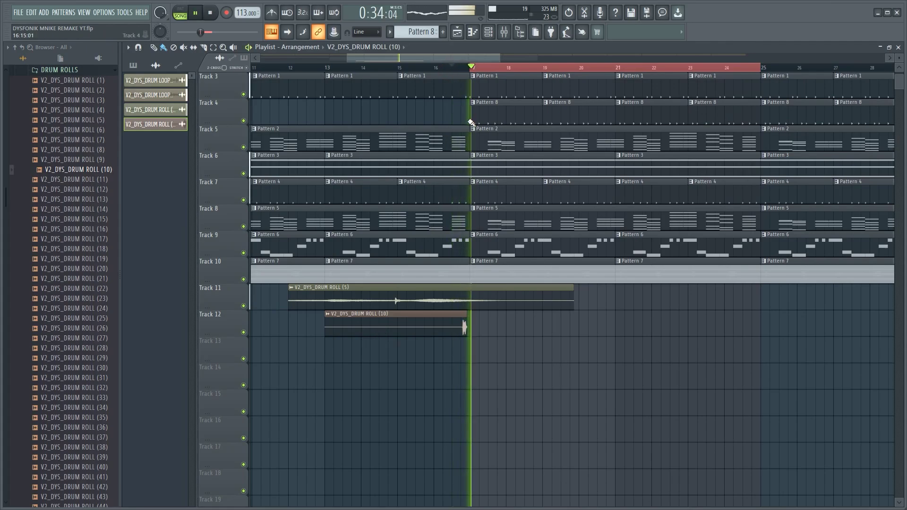
{"action": "key", "text": "space"}
Play the build-up into bar 17, check the V2_DYS_DRUM ROLL (5) settings and set the V2_DYS_DRUM ROLL (10) volume to 69%
{"action": "scroll", "coordinate": [340, 141], "scroll_direction": "down", "scroll_amount": 3}
{"action": "scroll", "coordinate": [340, 66], "scroll_direction": "up", "scroll_amount": 2}
{"action": "left_click", "coordinate": [340, 67]}
{"action": "key", "text": "space"}
{"action": "double_click", "coordinate": [464, 222]}
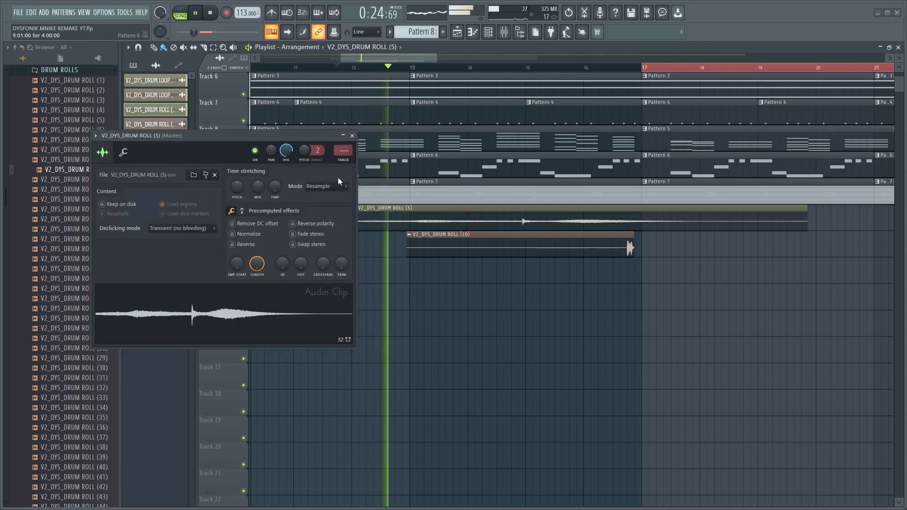
{"action": "left_click", "coordinate": [352, 135]}
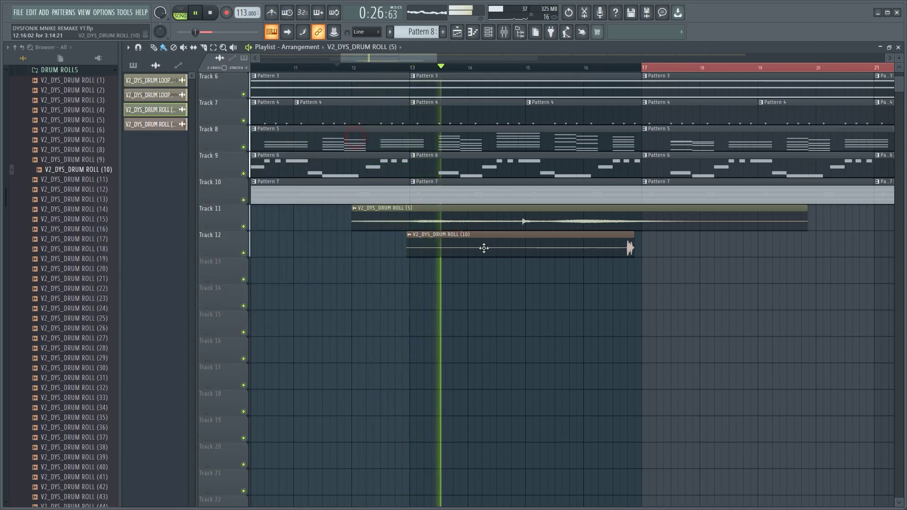
{"action": "double_click", "coordinate": [482, 247]}
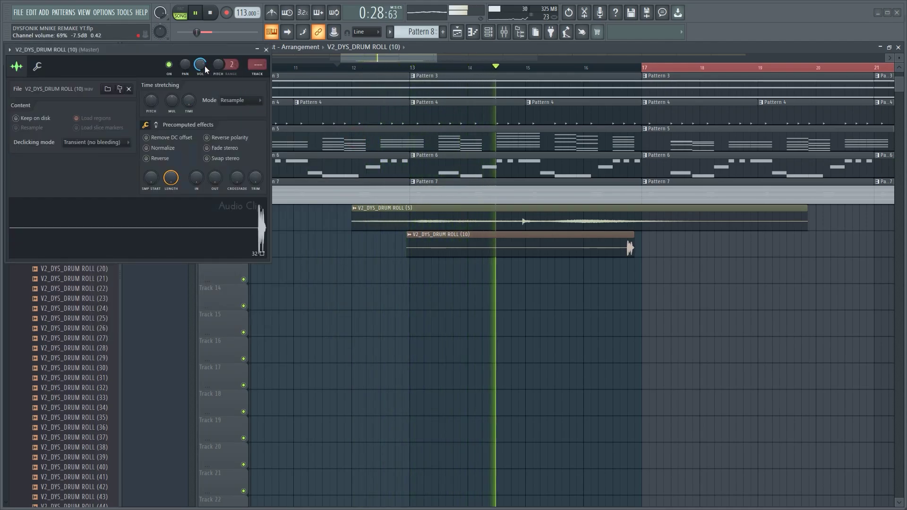
{"action": "left_click", "coordinate": [266, 49]}
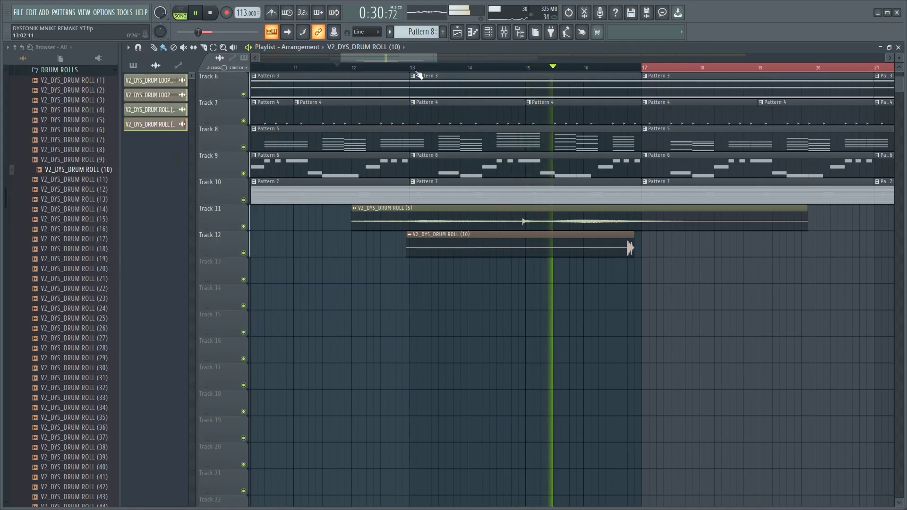
{"action": "scroll", "coordinate": [419, 77], "scroll_direction": "down", "scroll_amount": 5}
{"action": "left_click", "coordinate": [480, 218]}
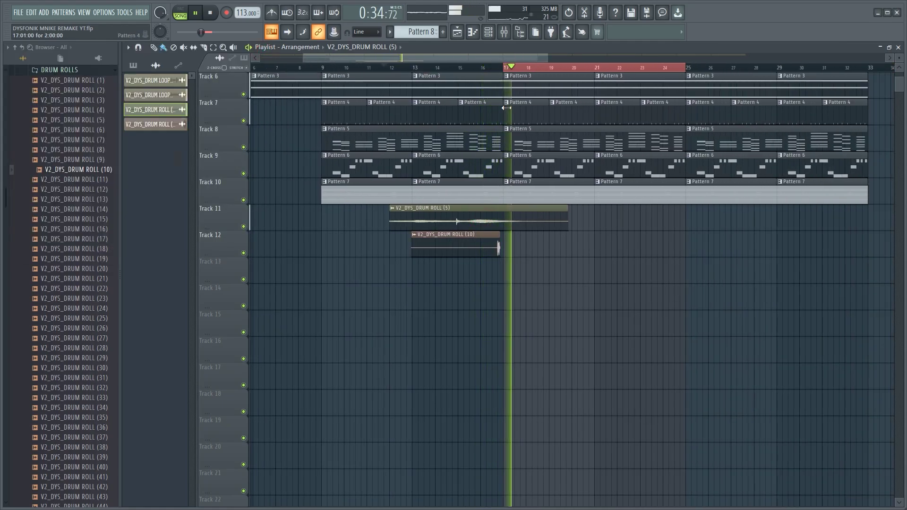
{"action": "scroll", "coordinate": [556, 217], "scroll_direction": "up", "scroll_amount": 3}
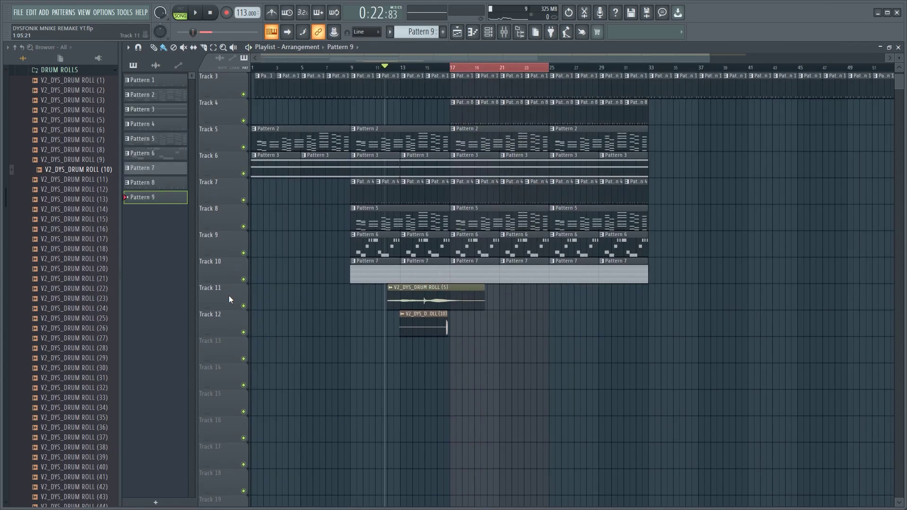
Insert an empty track above the drum roll clips and place Pattern 9 on it from bar 17 to bar 25
{"action": "right_click", "coordinate": [225, 293]}
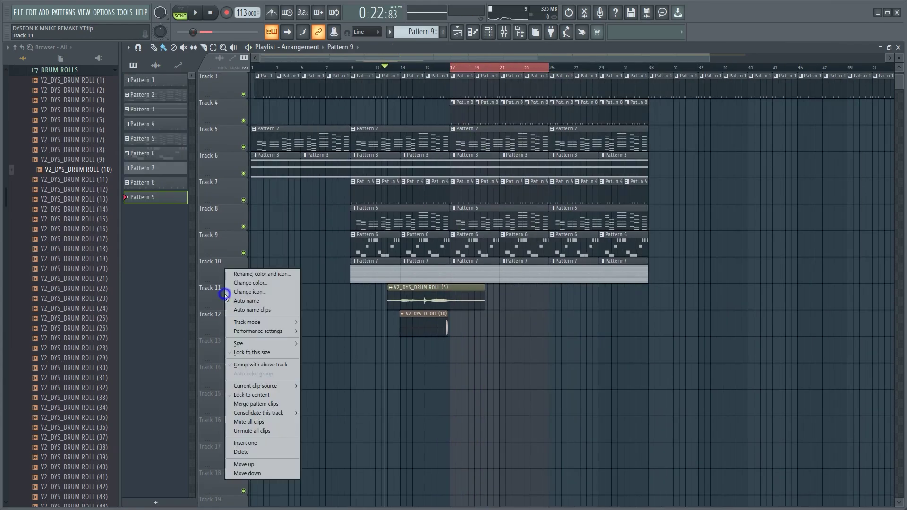
{"action": "left_click", "coordinate": [248, 314]}
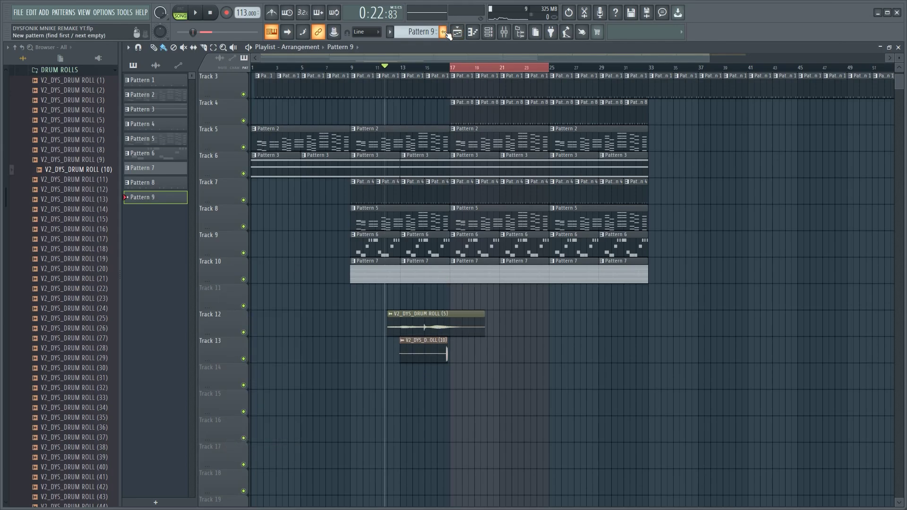
{"action": "left_click", "coordinate": [444, 296]}
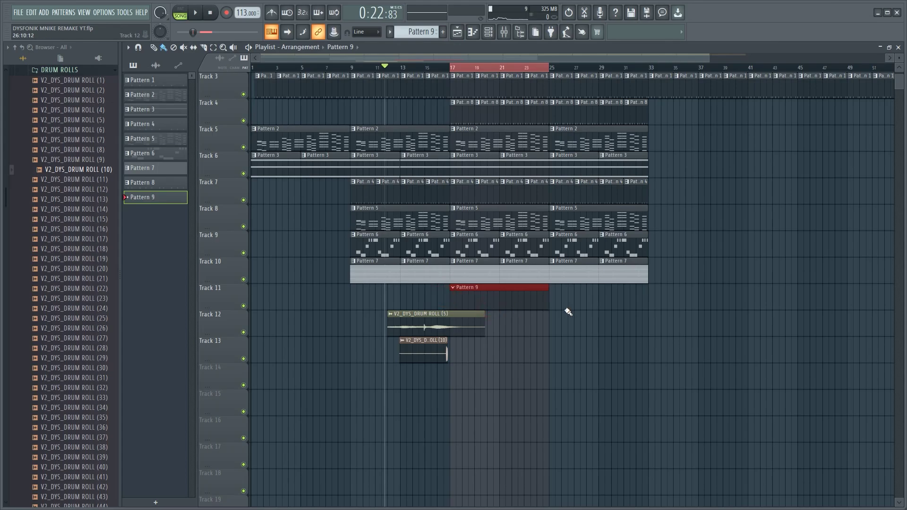
Show the Unsorted channels and move the stray Sampler notes from Pattern 7 into Pattern 9
{"action": "left_click", "coordinate": [495, 36]}
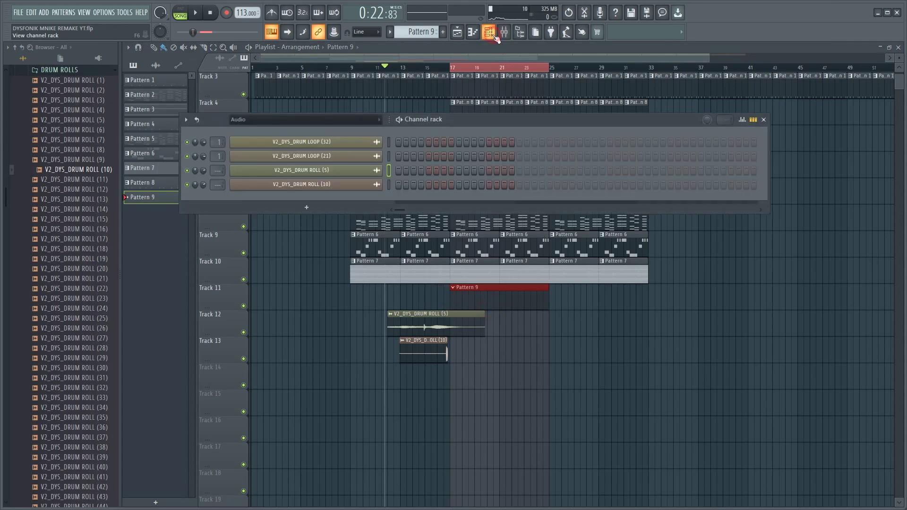
{"action": "double_click", "coordinate": [365, 124]}
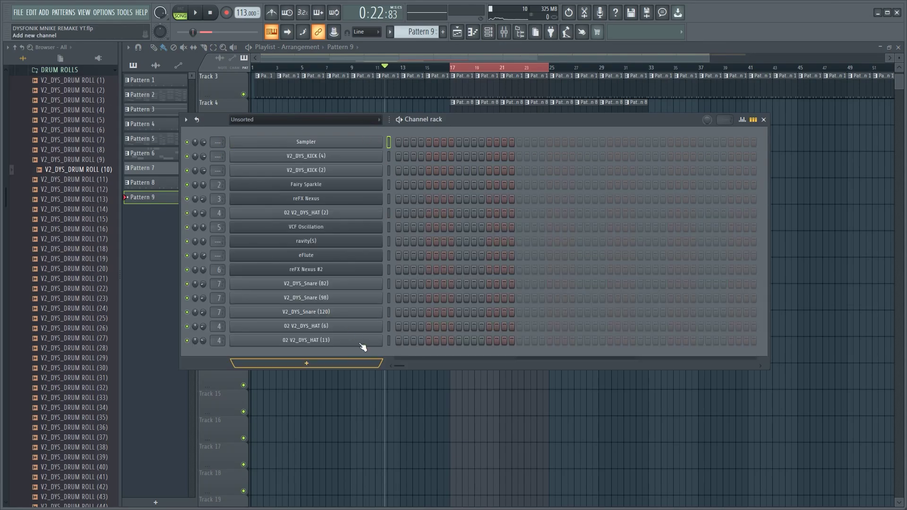
{"action": "left_click", "coordinate": [816, 228]}
{"action": "left_click", "coordinate": [486, 275]}
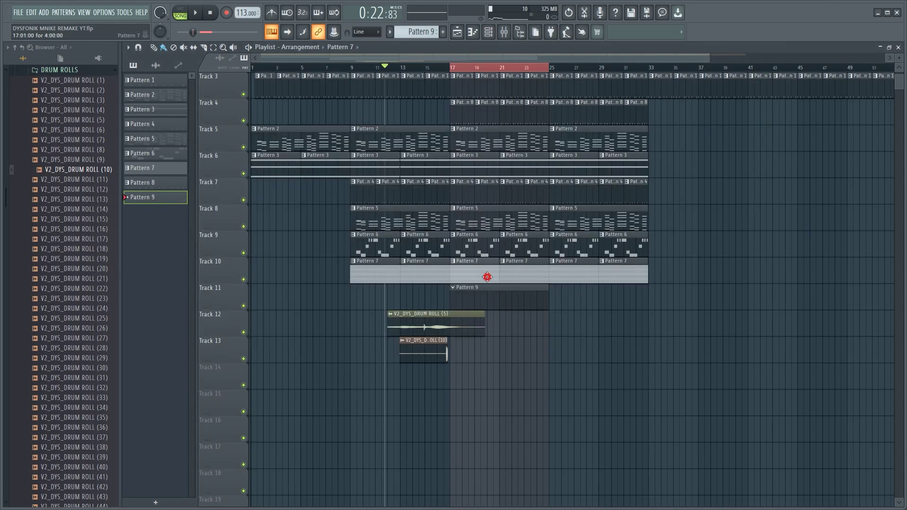
{"action": "left_click", "coordinate": [488, 32]}
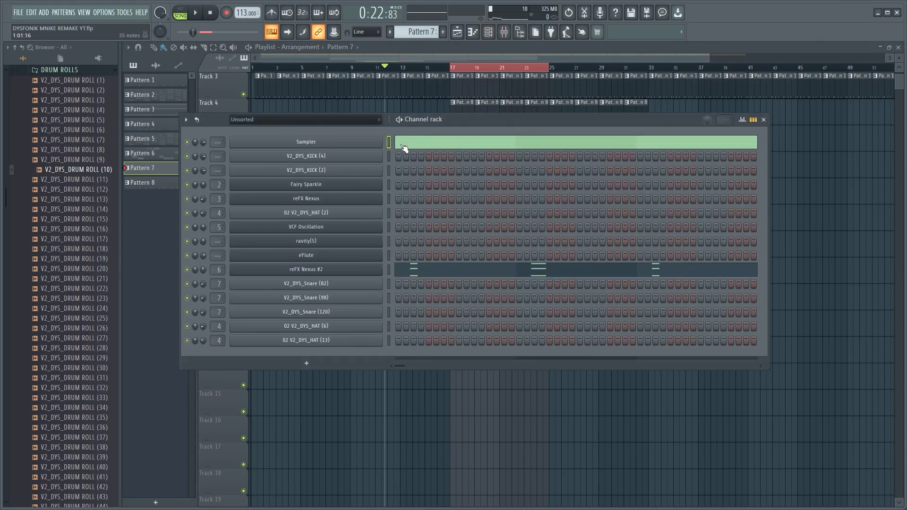
{"action": "left_click", "coordinate": [763, 119]}
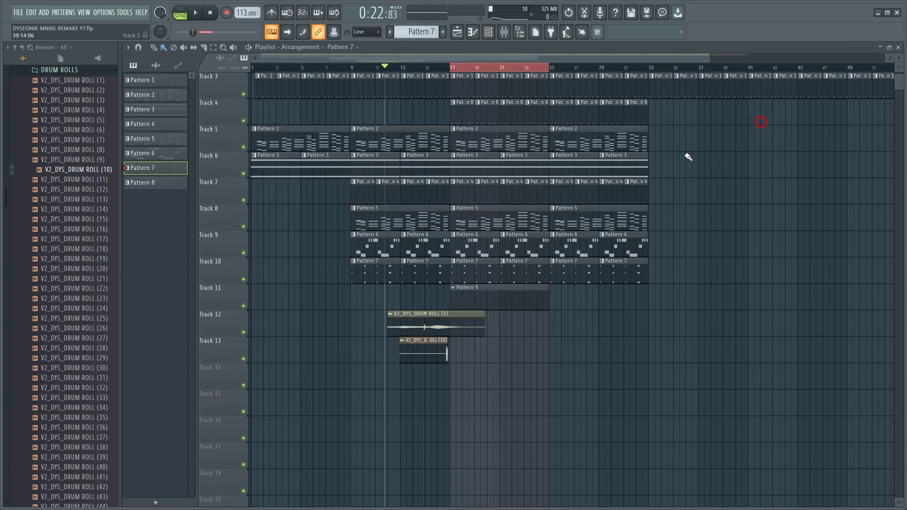
{"action": "left_click", "coordinate": [496, 293]}
{"action": "left_click", "coordinate": [489, 32]}
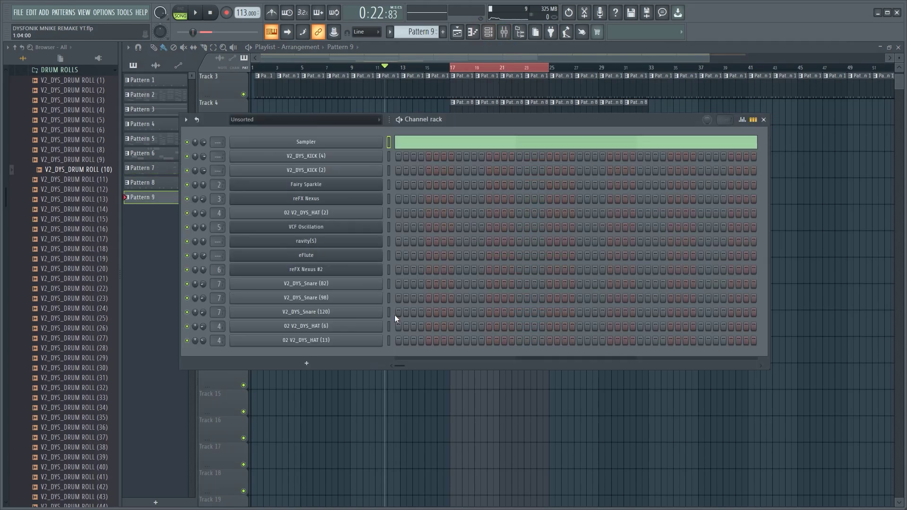
Add a Lounge Lizard EP-4 channel and load its DYS CHORDS preset
{"action": "left_click", "coordinate": [336, 364]}
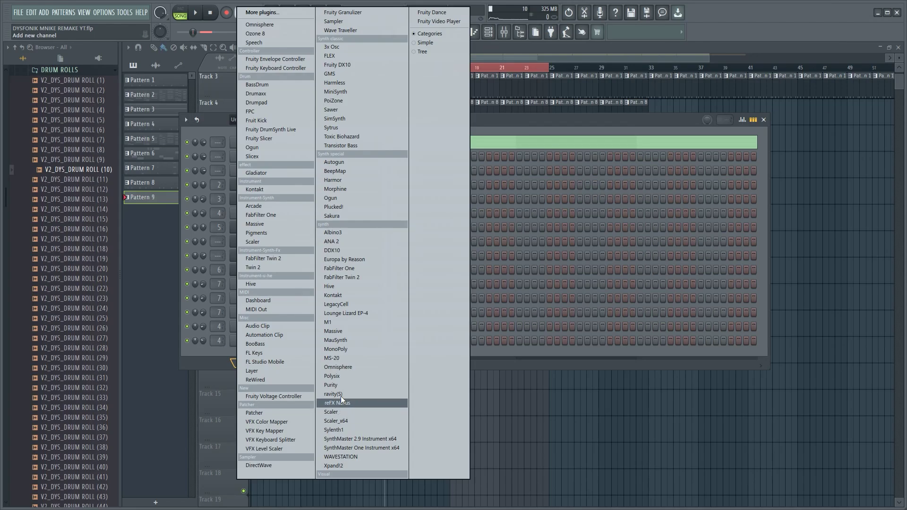
{"action": "left_click", "coordinate": [335, 314]}
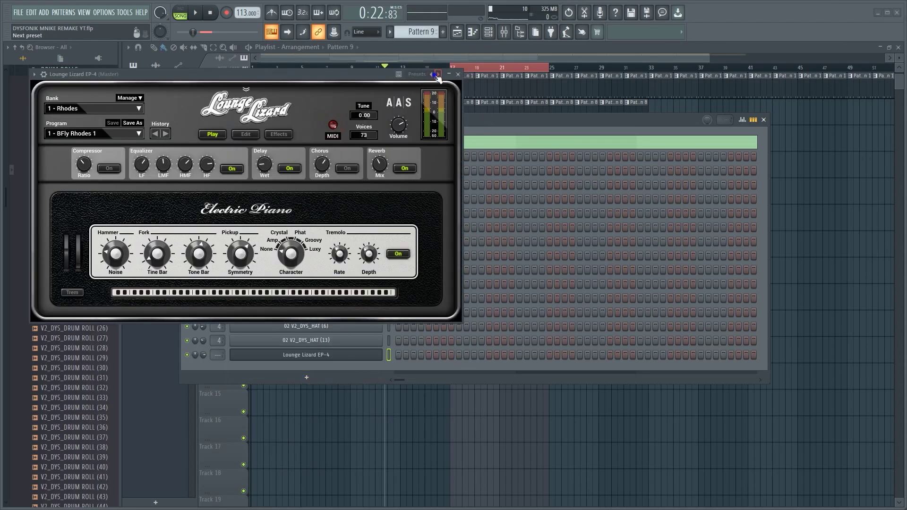
{"action": "right_click", "coordinate": [437, 75]}
{"action": "left_click", "coordinate": [447, 83]}
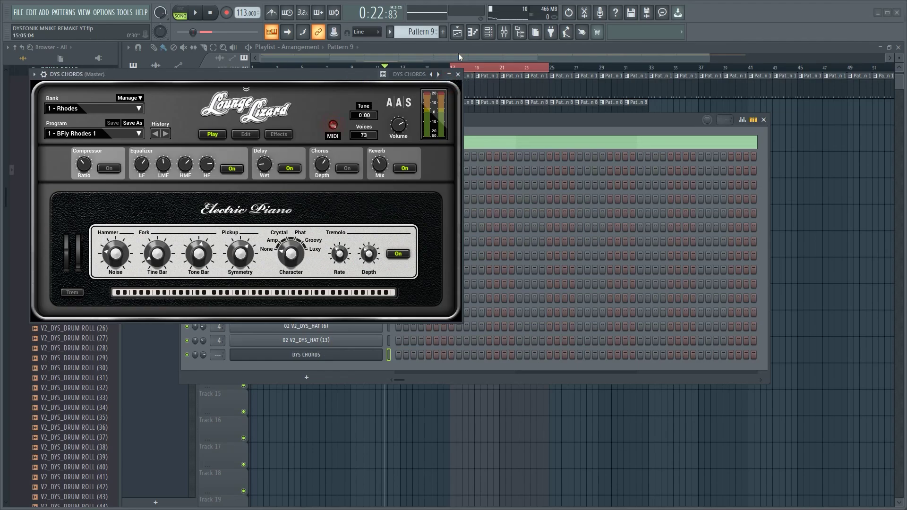
{"action": "left_click", "coordinate": [458, 74]}
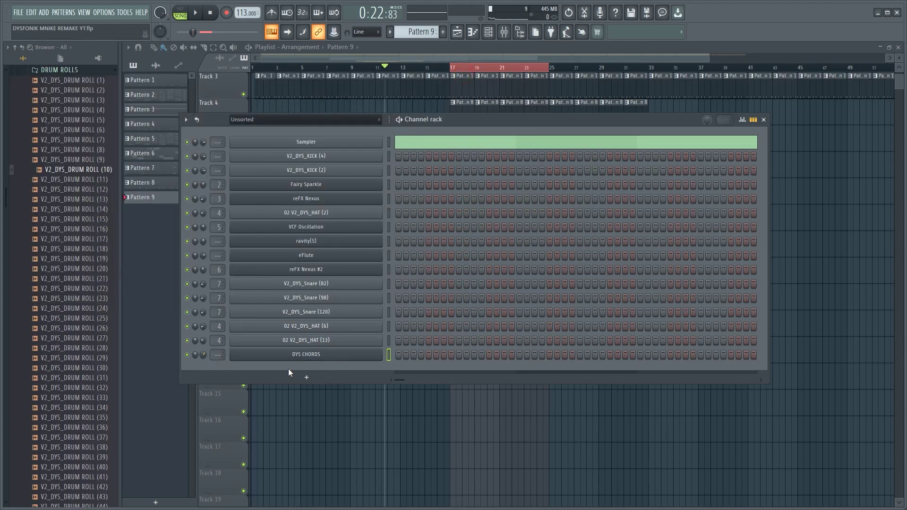
Check the DYS CHORDS instrument and route its channel to mixer track 8
{"action": "left_click", "coordinate": [303, 355]}
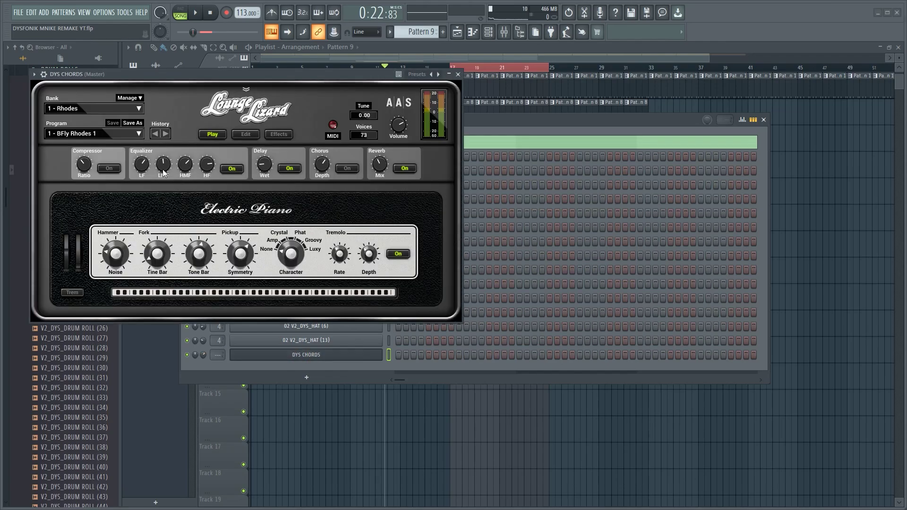
{"action": "left_click", "coordinate": [458, 75]}
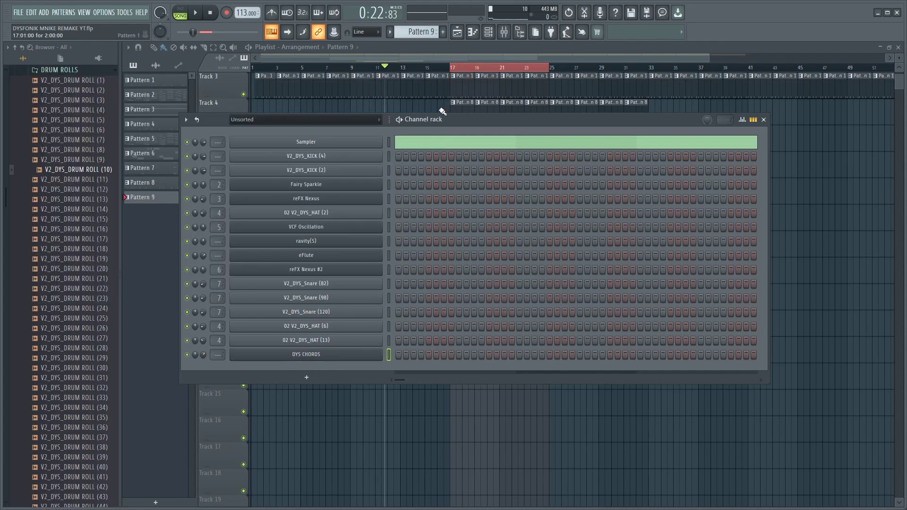
{"action": "key", "text": "F9"}
{"action": "left_click", "coordinate": [867, 105]}
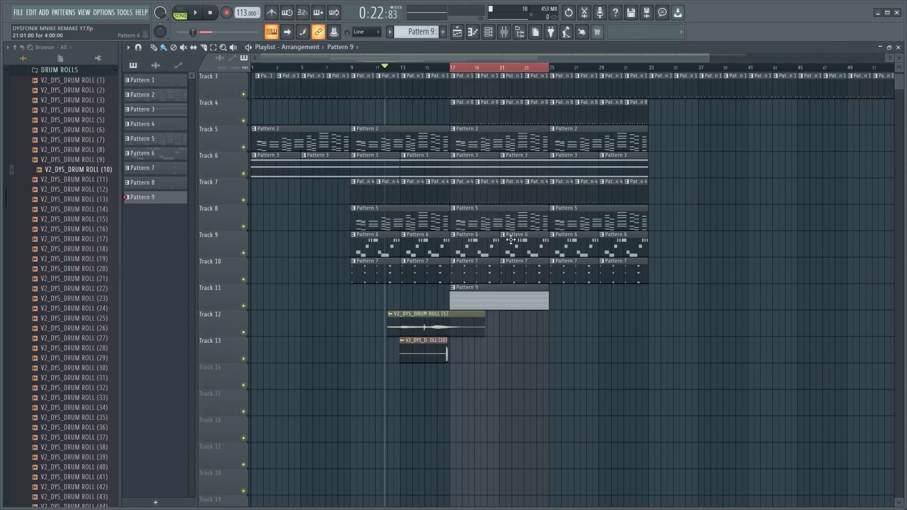
Copy the VCF Oscillation chord notes from Pattern 5 into the DYS CHORDS channel of Pattern 9
{"action": "left_click", "coordinate": [485, 214]}
{"action": "left_click", "coordinate": [487, 37]}
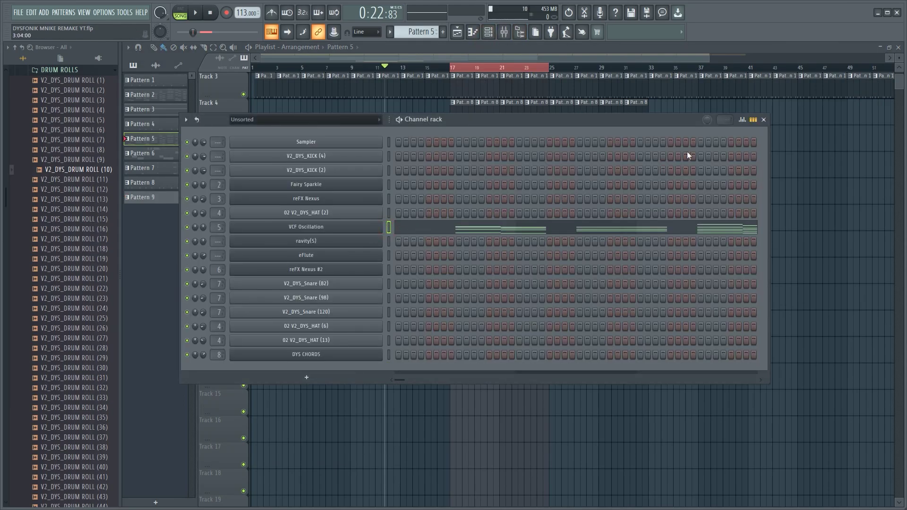
{"action": "left_click", "coordinate": [763, 120]}
{"action": "left_click", "coordinate": [469, 268]}
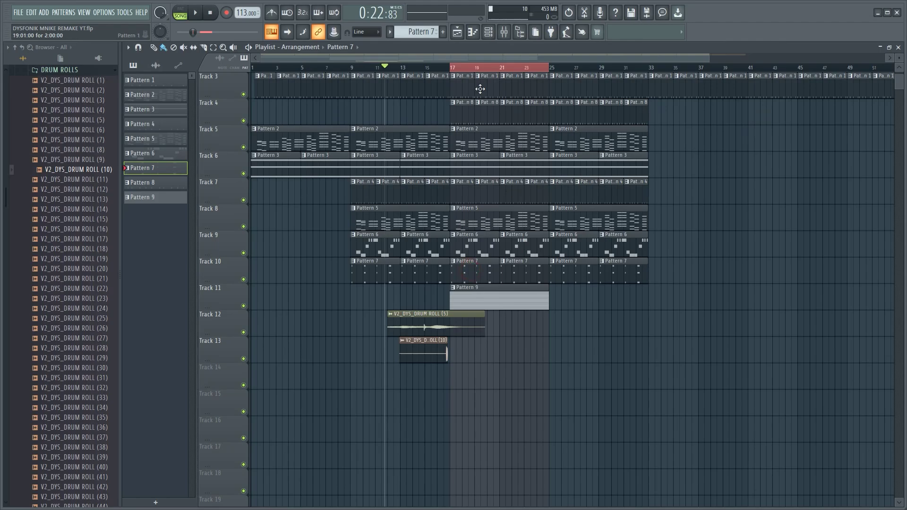
{"action": "left_click", "coordinate": [461, 295]}
{"action": "left_click", "coordinate": [488, 32]}
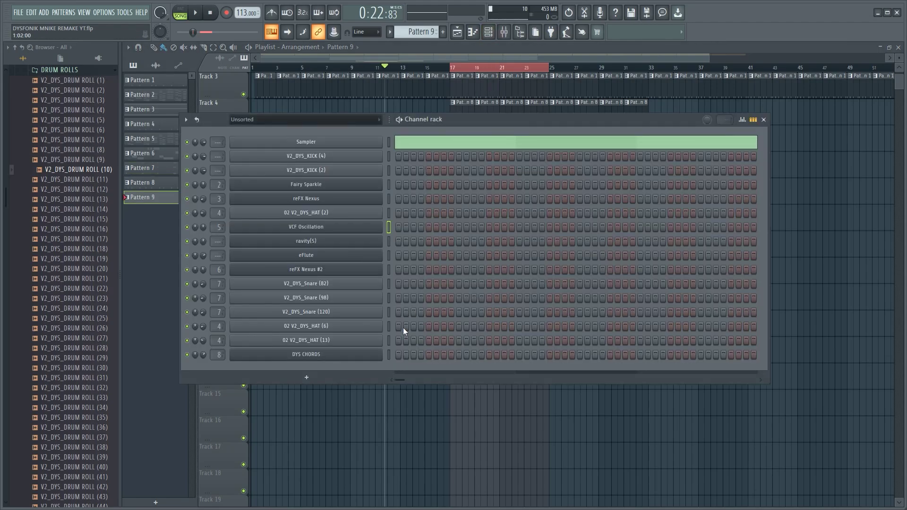
{"action": "left_click", "coordinate": [390, 354]}
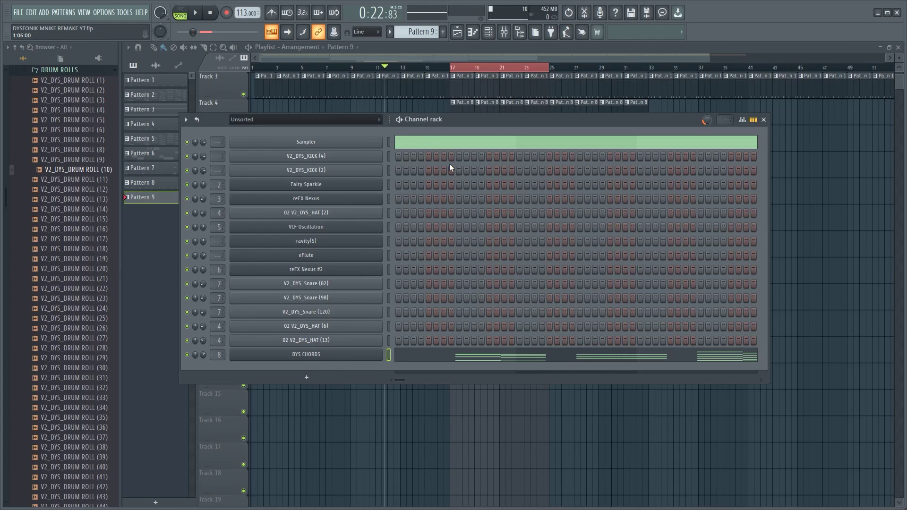
Play back Pattern 9 and lower the DYS CHORDS channel volume to 41%
{"action": "key", "text": "l"}
{"action": "key", "text": "space"}
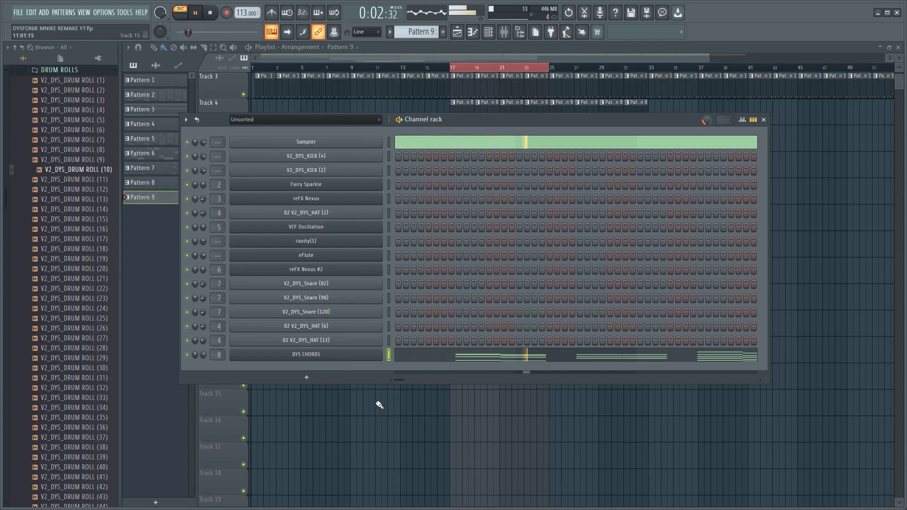
{"action": "scroll", "coordinate": [204, 355], "scroll_direction": "down", "scroll_amount": 3}
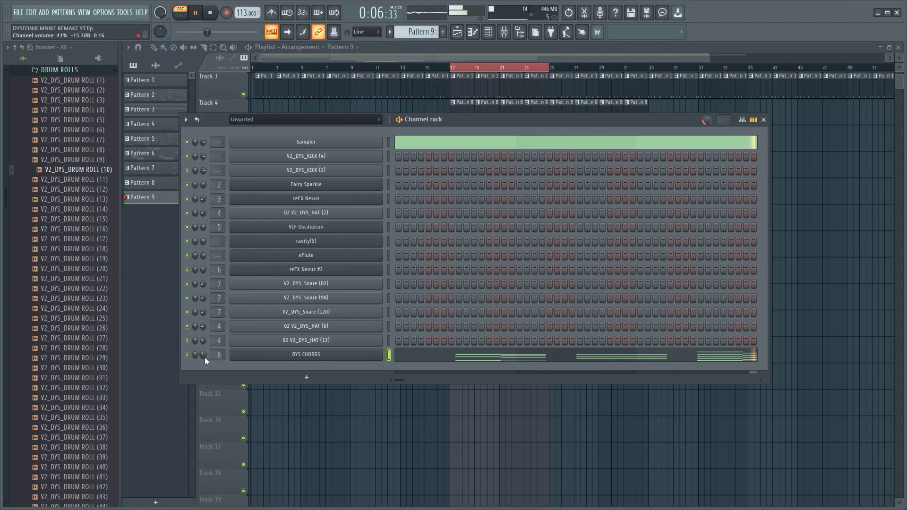
{"action": "key", "text": "space"}
Duplicate the Pattern 9 clip on Track 11 so it also covers bars 25 to 33
{"action": "left_click", "coordinate": [481, 57]}
{"action": "key", "text": "l"}
{"action": "left_click", "coordinate": [685, 309], "text": "ctrl"}
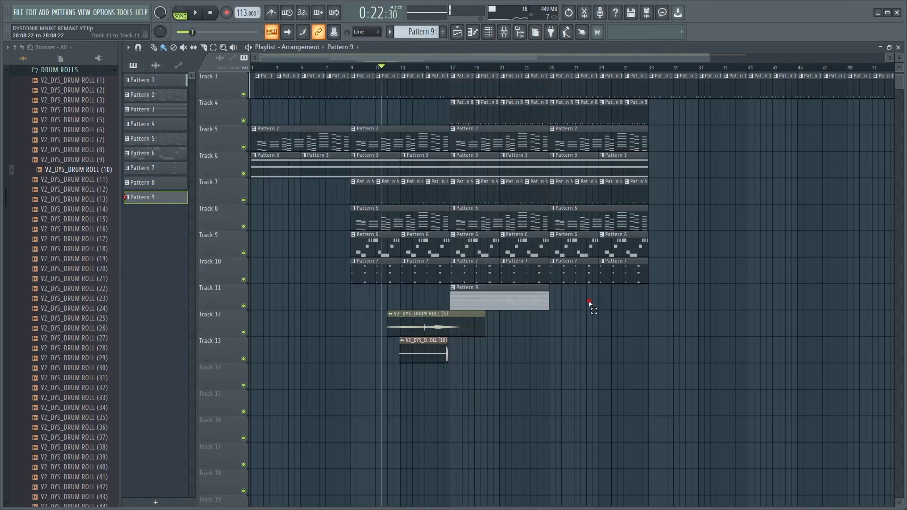
{"action": "left_click_drag", "start_coordinate": [588, 300], "coordinate": [497, 303]}
{"action": "key", "text": "ctrl+b"}
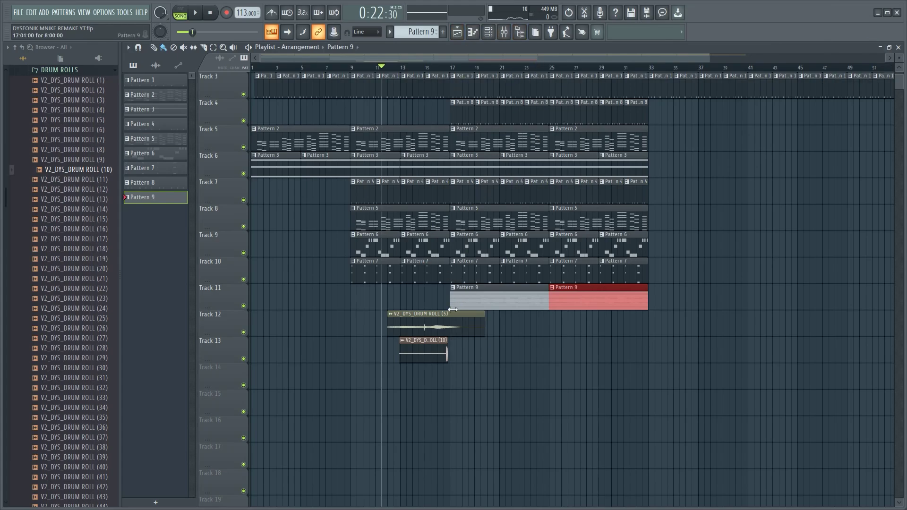
Create Pattern 10 and insert two empty playlist tracks above the drum roll clips at Track 12
{"action": "left_click", "coordinate": [442, 31]}
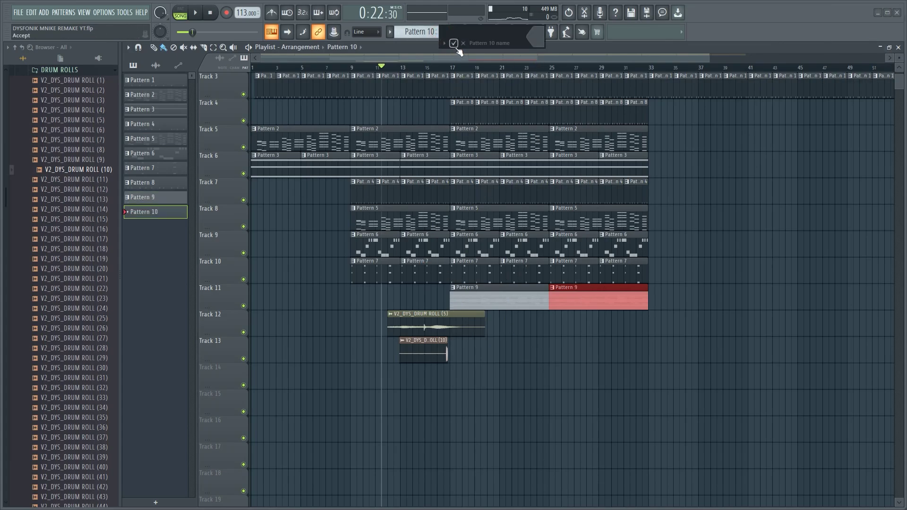
{"action": "left_click", "coordinate": [456, 47]}
{"action": "right_click", "coordinate": [236, 325]}
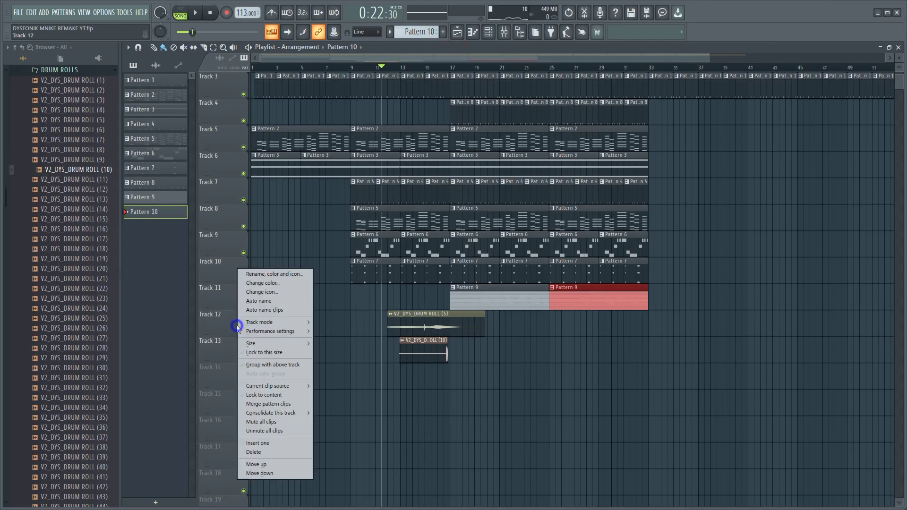
{"action": "key", "text": "i"}
{"action": "right_click", "coordinate": [222, 323]}
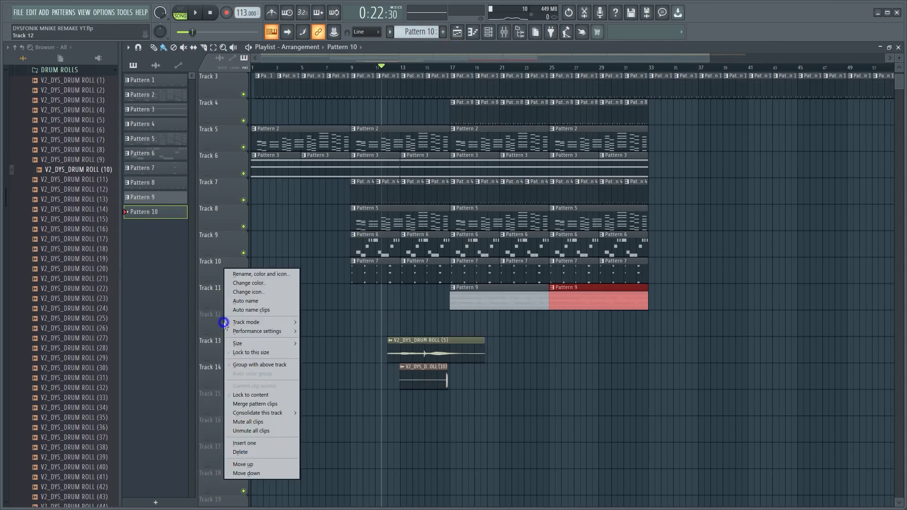
{"action": "key", "text": "i"}
Place a Pattern 10 clip on Track 12 at bar 17 and make it two bars long
{"action": "left_click", "coordinate": [467, 324]}
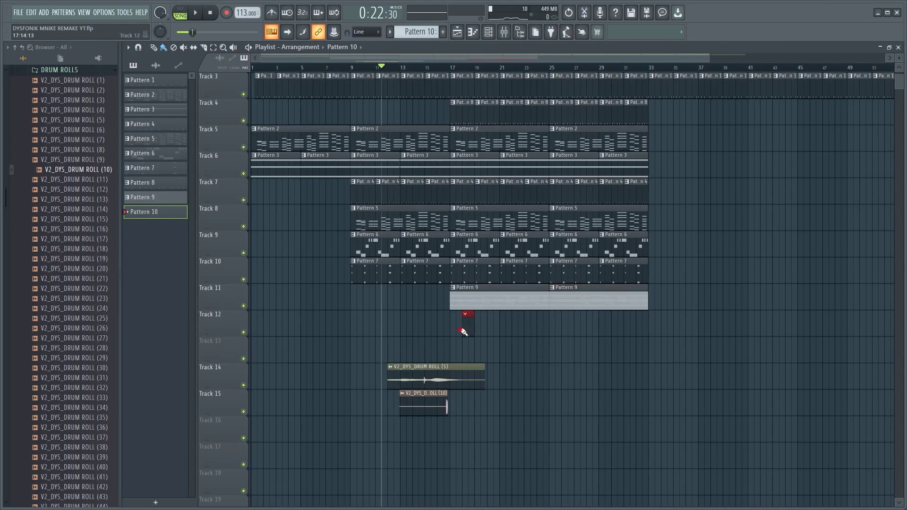
{"action": "left_click_drag", "start_coordinate": [469, 329], "coordinate": [457, 332]}
{"action": "mouse_move", "coordinate": [468, 332]}
{"action": "left_mouse_down"}
{"action": "mouse_move", "coordinate": [490, 338]}
{"action": "mouse_move", "coordinate": [474, 334]}
{"action": "left_mouse_up"}
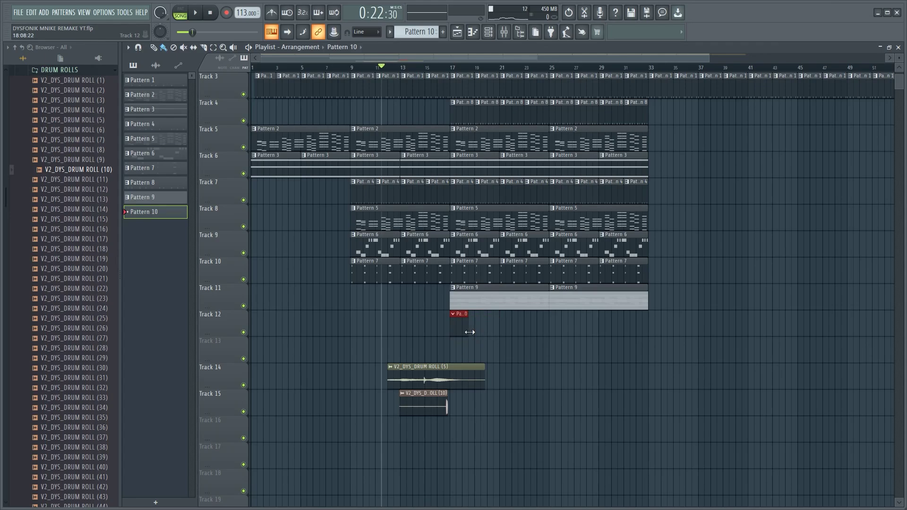
Add another reFX Nexus instrument channel while Pattern 10 is active
{"action": "left_click", "coordinate": [496, 35]}
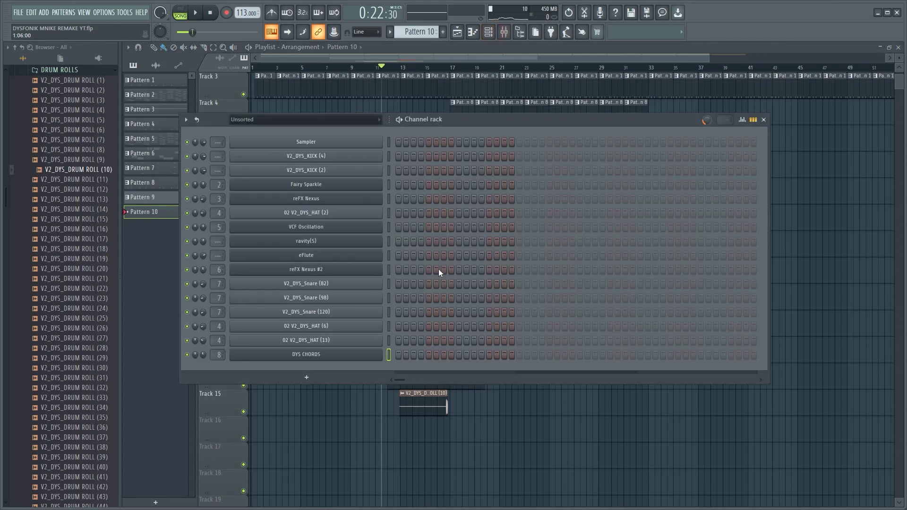
{"action": "left_click", "coordinate": [354, 379]}
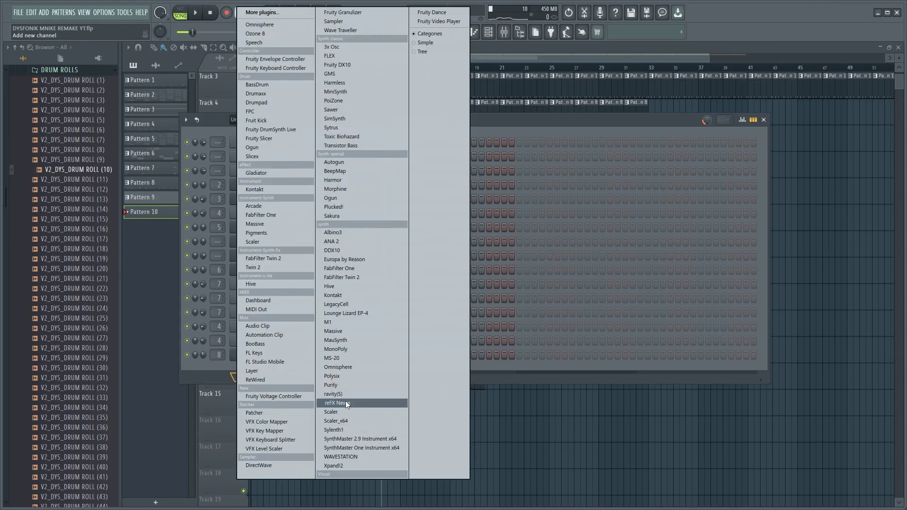
{"action": "left_click", "coordinate": [345, 403]}
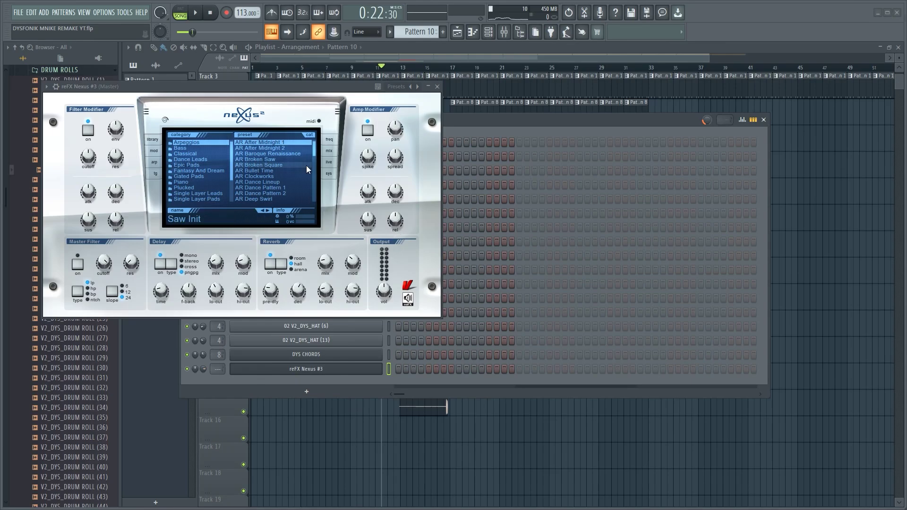
Audition the Plucked presets in the new Nexus, including PL Dance Seq, and load PL Illusionize 1
{"action": "left_click", "coordinate": [184, 187]}
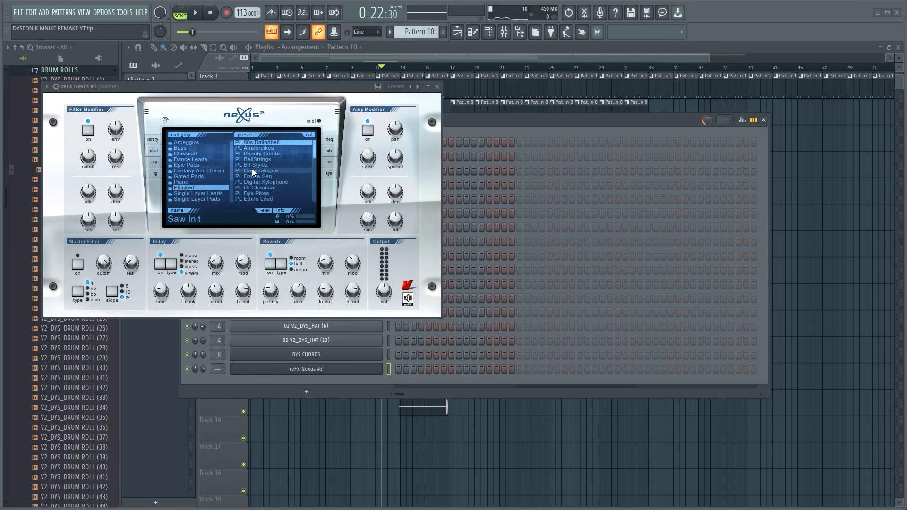
{"action": "left_click", "coordinate": [262, 177]}
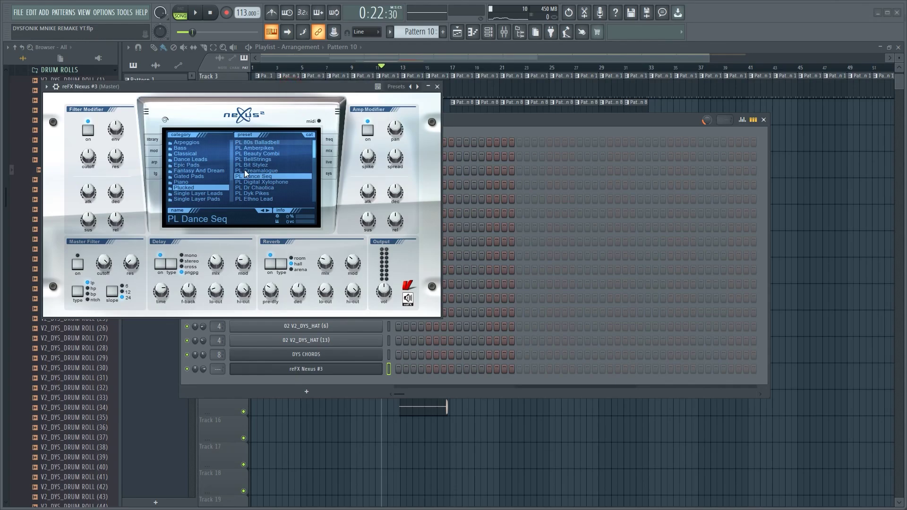
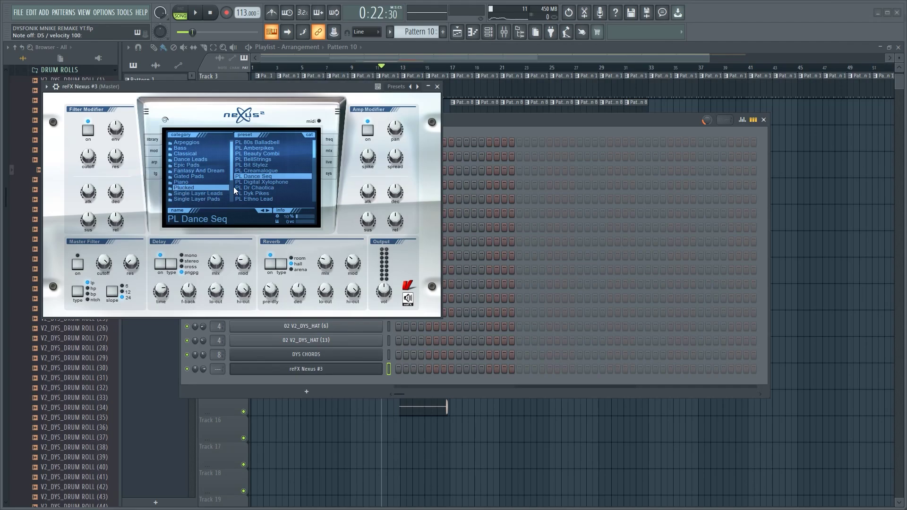
{"action": "left_click", "coordinate": [277, 188]}
{"action": "left_click", "coordinate": [283, 88]}
{"action": "key", "text": "w"}
{"action": "left_click", "coordinate": [314, 150]}
{"action": "left_click_drag", "start_coordinate": [315, 152], "coordinate": [316, 170]}
{"action": "left_click", "coordinate": [265, 147]}
{"action": "left_click", "coordinate": [264, 90]}
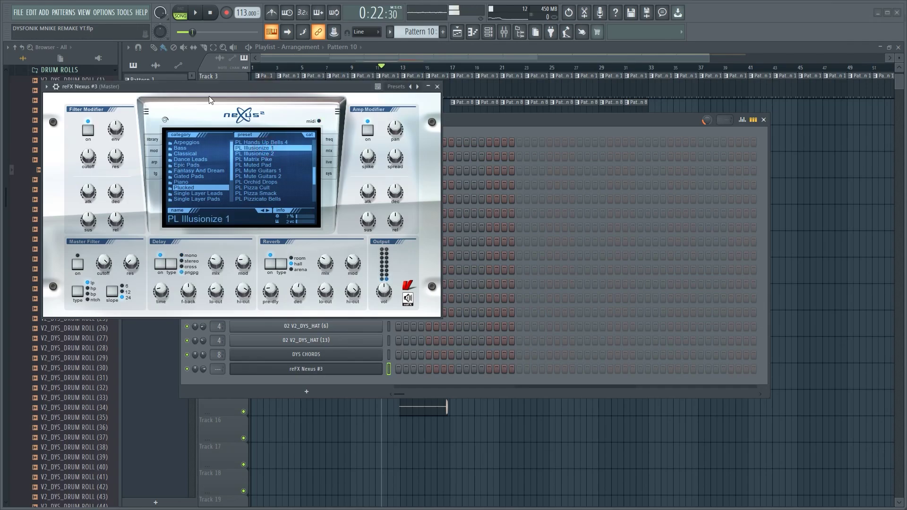
Route the new Nexus channel to mixer track 9 and insert Fruity Reeverb 2 with a reduced wet level
{"action": "left_click", "coordinate": [55, 86]}
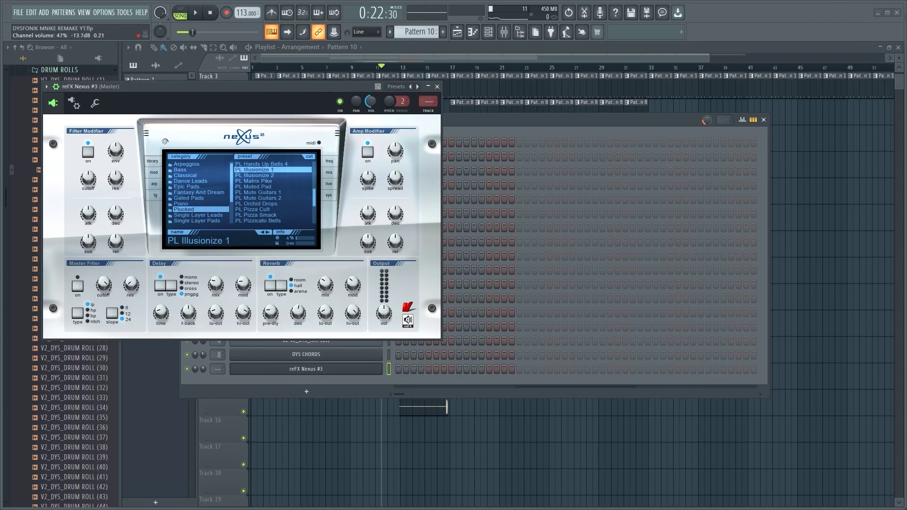
{"action": "left_click", "coordinate": [424, 111]}
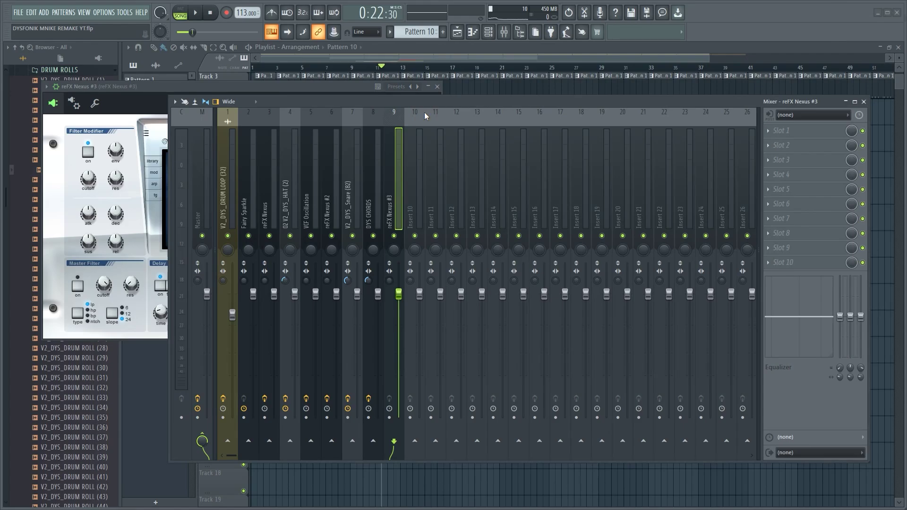
{"action": "left_click", "coordinate": [794, 134]}
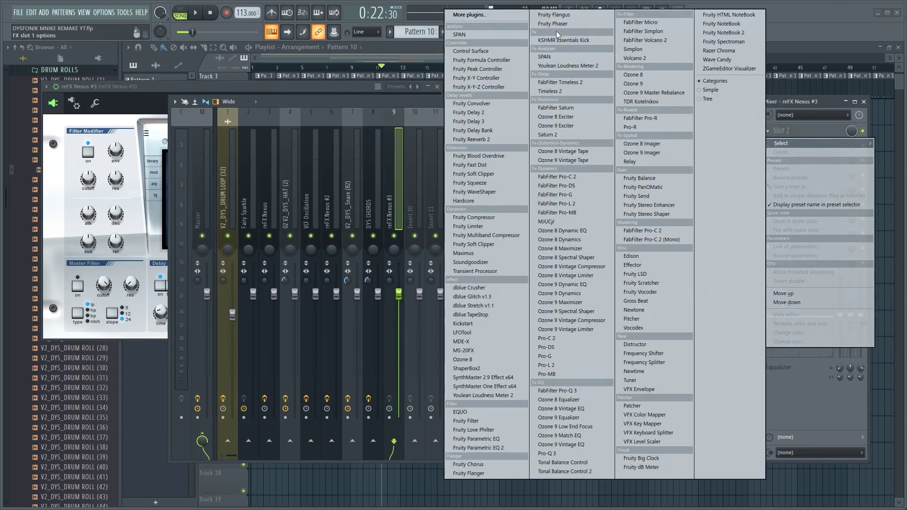
{"action": "left_click", "coordinate": [479, 139]}
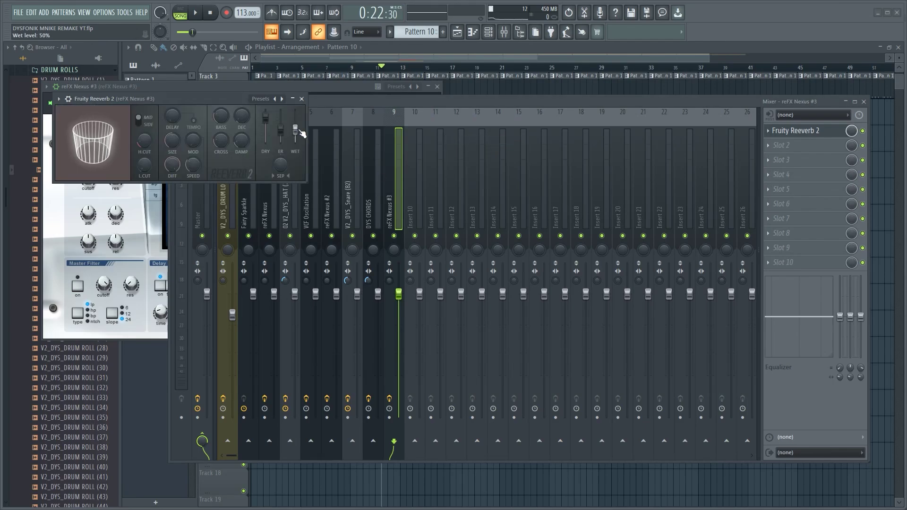
{"action": "left_click_drag", "start_coordinate": [301, 133], "coordinate": [298, 141]}
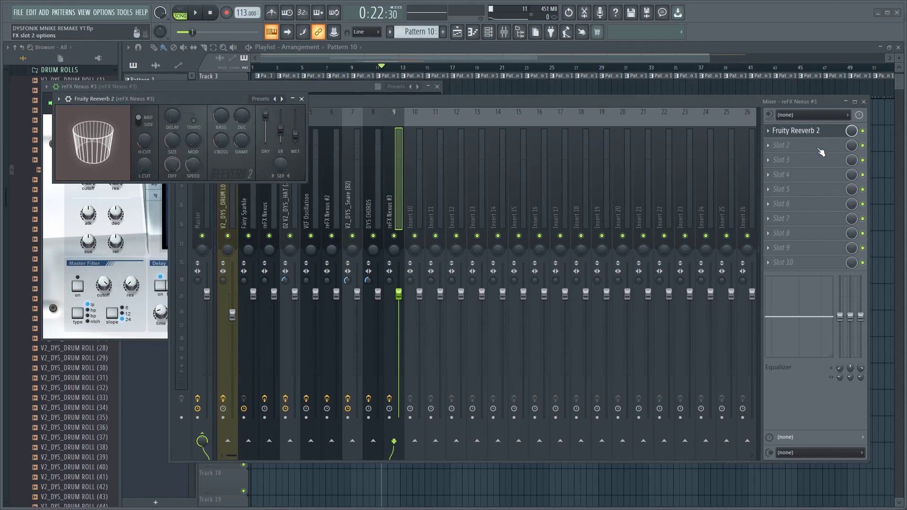
Insert Fruity Delay 3 in the second effect slot of mixer track 9, set it to ping pong, and reduce its mix level
{"action": "left_click", "coordinate": [812, 145]}
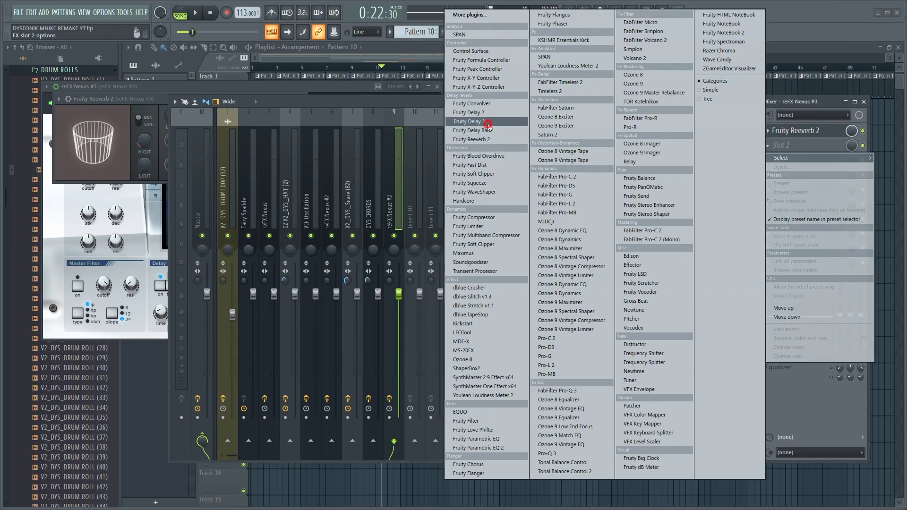
{"action": "left_click", "coordinate": [488, 125]}
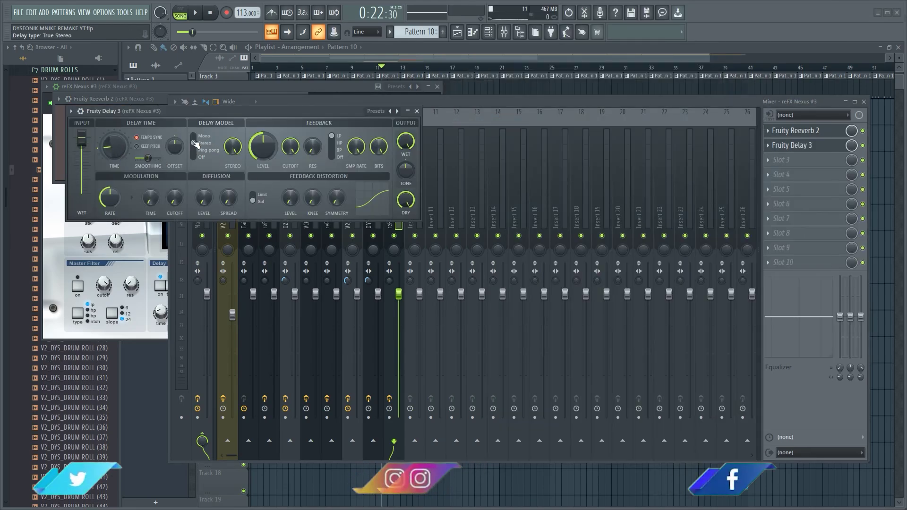
{"action": "left_click", "coordinate": [202, 149]}
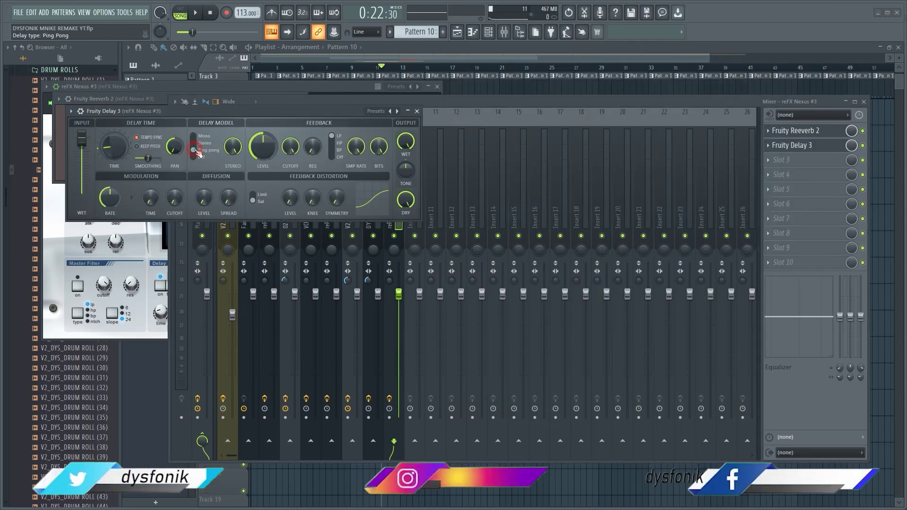
{"action": "left_click", "coordinate": [416, 111]}
{"action": "left_click_drag", "start_coordinate": [851, 145], "coordinate": [851, 161]}
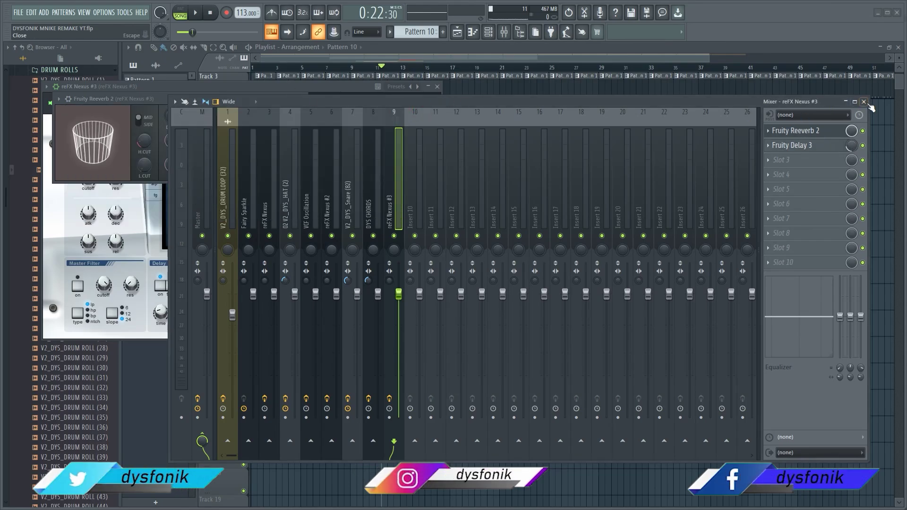
{"action": "left_click", "coordinate": [864, 101]}
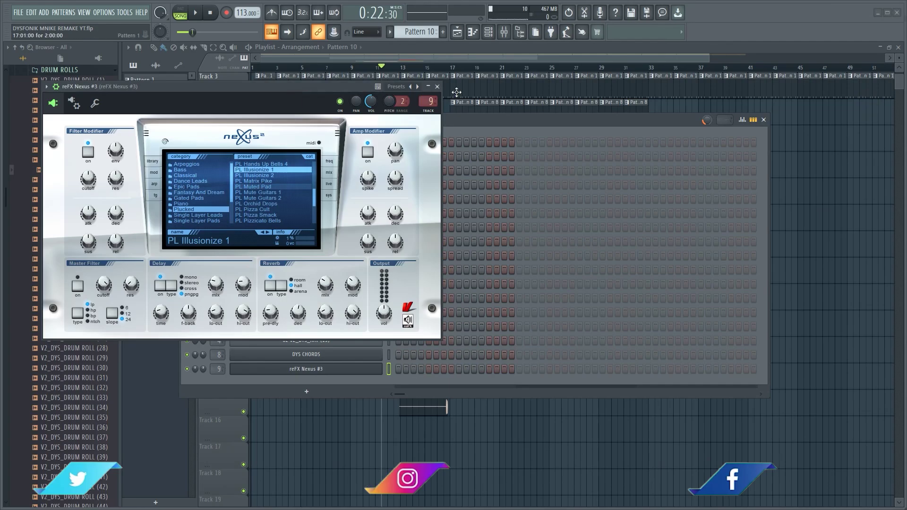
{"action": "left_click", "coordinate": [437, 86]}
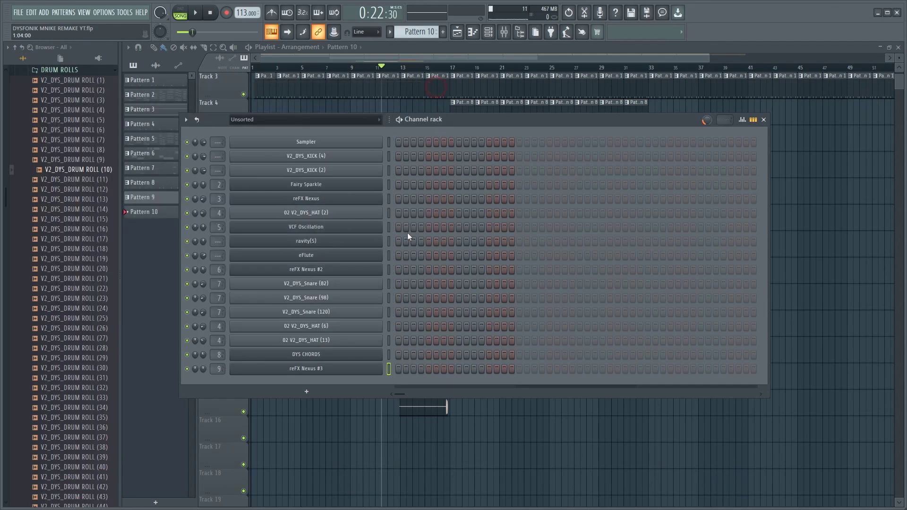
Remove the stray Sampler notes from Pattern 9
{"action": "right_click", "coordinate": [384, 348]}
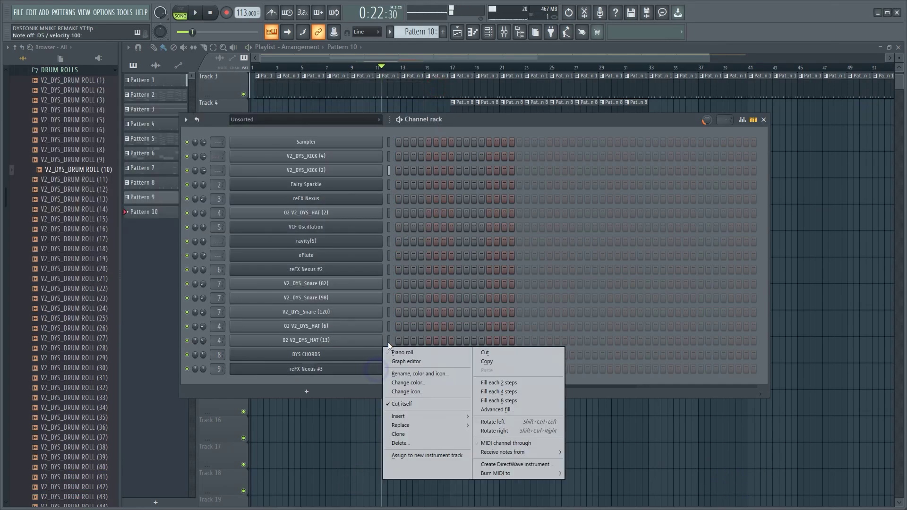
{"action": "left_click", "coordinate": [806, 249]}
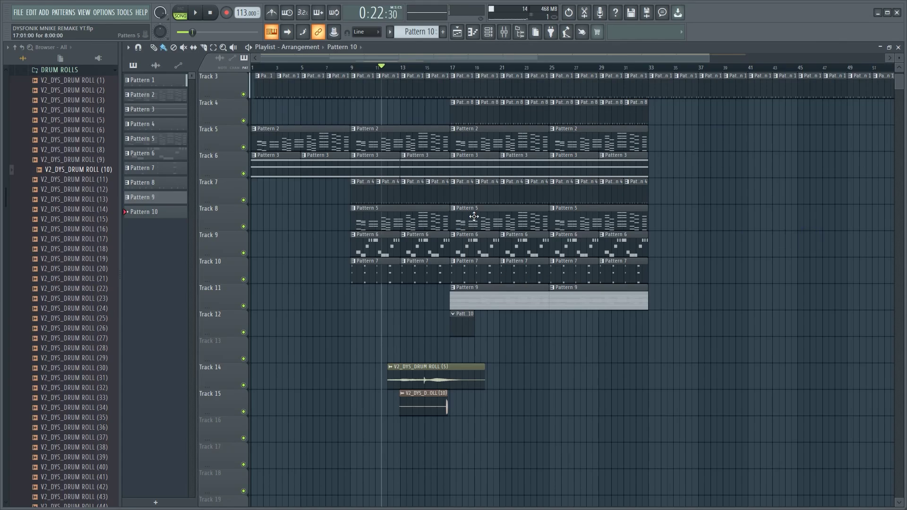
{"action": "left_click", "coordinate": [511, 301]}
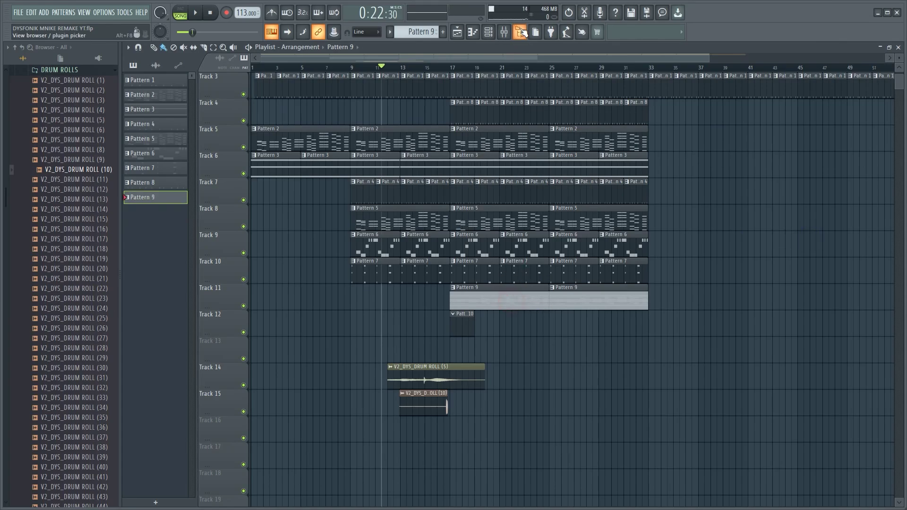
{"action": "key", "text": "F6"}
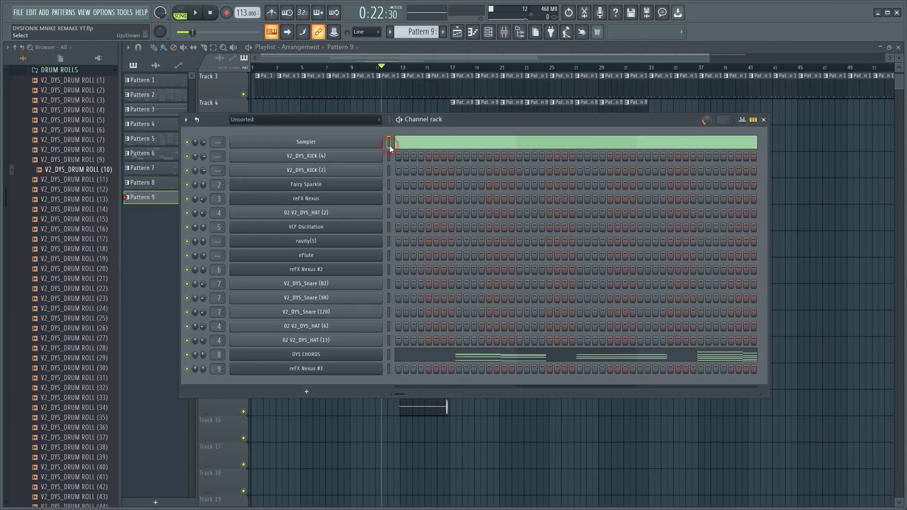
{"action": "left_click", "coordinate": [389, 146]}
{"action": "left_click", "coordinate": [763, 120]}
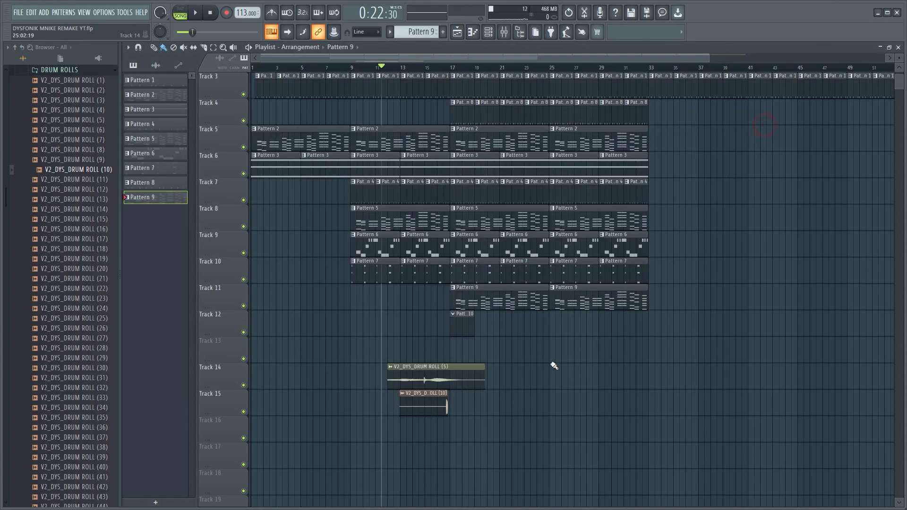
Open the reFX Nexus #3 piano roll in Pattern 10 and place a short F5 note at the start of bar 1
{"action": "left_click", "coordinate": [466, 321]}
{"action": "key", "text": "F6"}
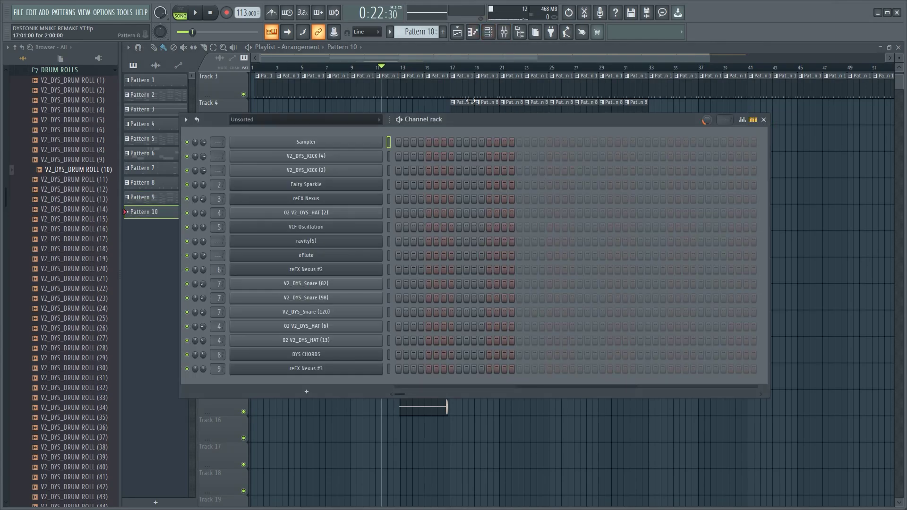
{"action": "right_click", "coordinate": [361, 369]}
{"action": "left_click", "coordinate": [399, 352]}
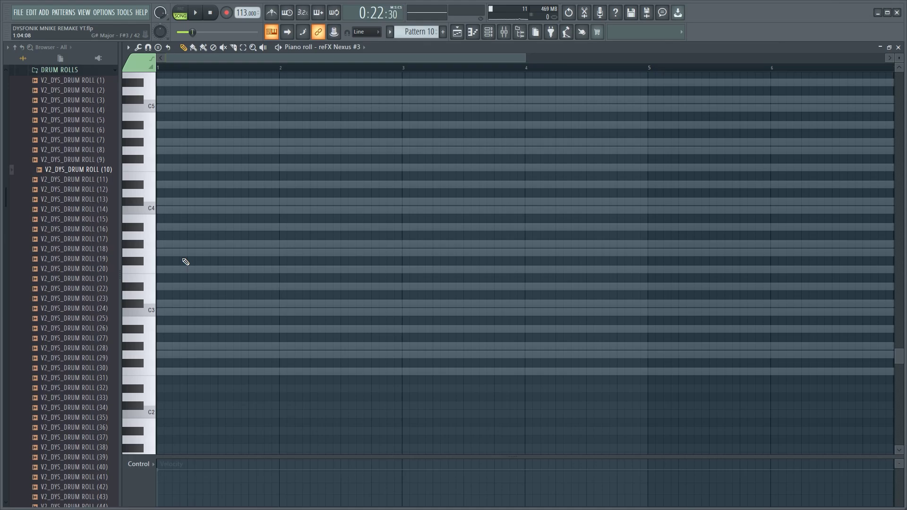
{"action": "scroll", "coordinate": [198, 224], "scroll_direction": "up", "scroll_amount": 4}
{"action": "left_click", "coordinate": [179, 201]}
{"action": "left_click_drag", "start_coordinate": [179, 202], "coordinate": [164, 161]}
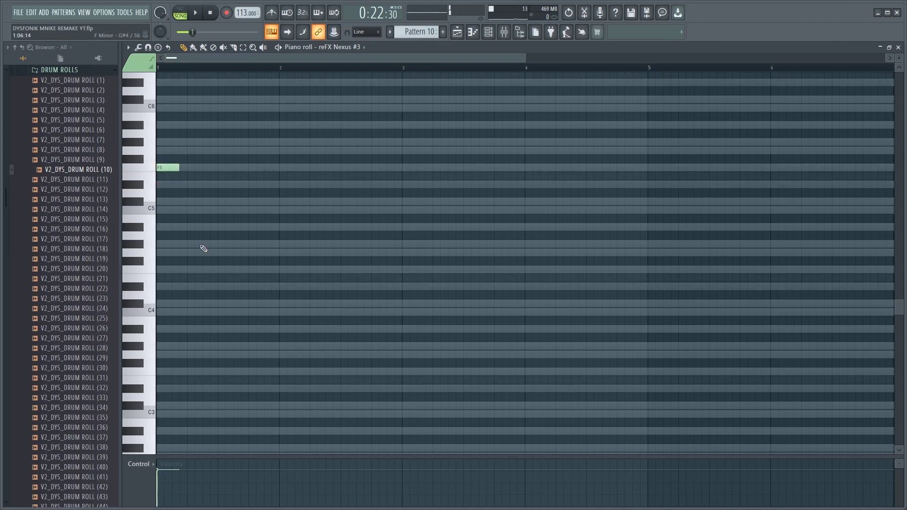
Add short D#5 and F5 notes after the first note in bar 1 of Pattern 10 and audition them
{"action": "scroll", "coordinate": [203, 248], "scroll_direction": "up", "scroll_amount": 3}
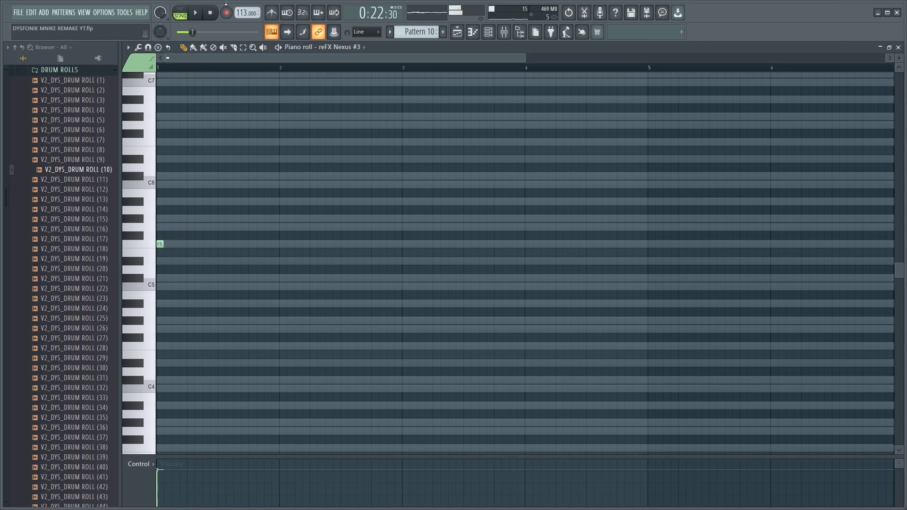
{"action": "key", "text": "space"}
{"action": "key", "text": "space"}
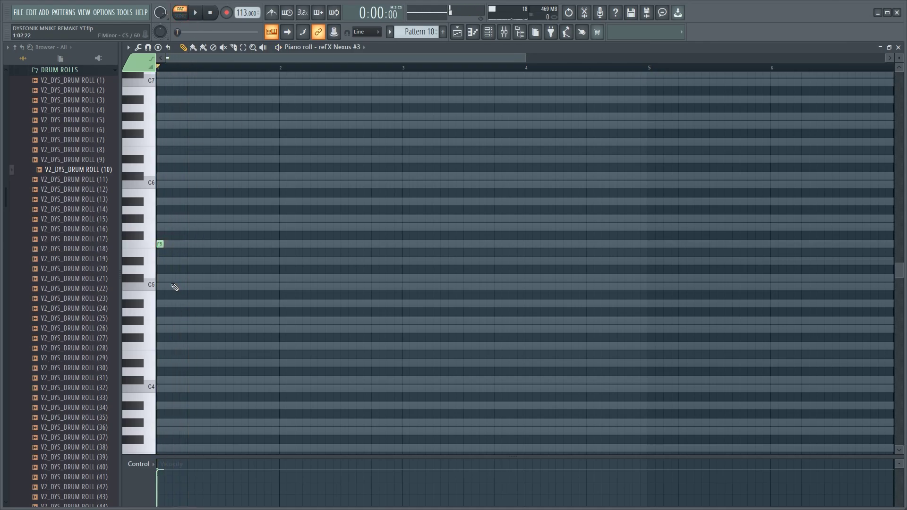
{"action": "left_click", "coordinate": [170, 263]}
{"action": "key", "text": "space"}
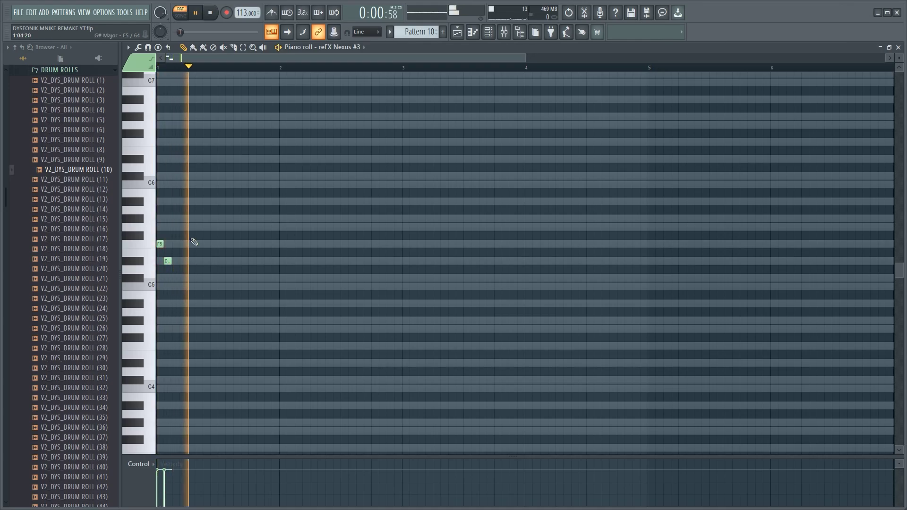
{"action": "key", "text": "space"}
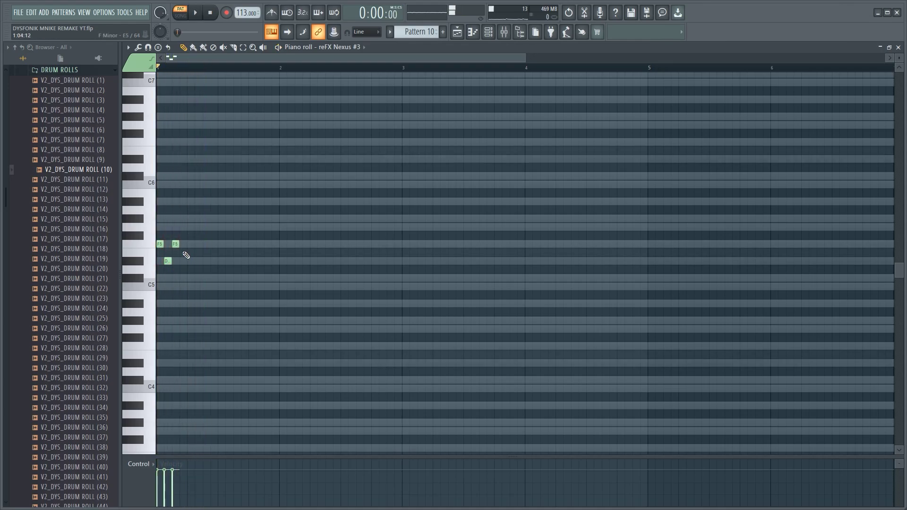
Transpose the three-note motif to G#5, F5 and G5 and audition it with repeated playback
{"action": "left_click_drag", "start_coordinate": [160, 244], "coordinate": [175, 226]}
{"action": "key", "text": "space"}
{"action": "key", "text": "space"}
{"action": "key", "text": "space"}
{"action": "key", "text": "space"}
{"action": "key", "text": "space"}
{"action": "key", "text": "space"}
{"action": "key", "text": "space"}
{"action": "key", "text": "space"}
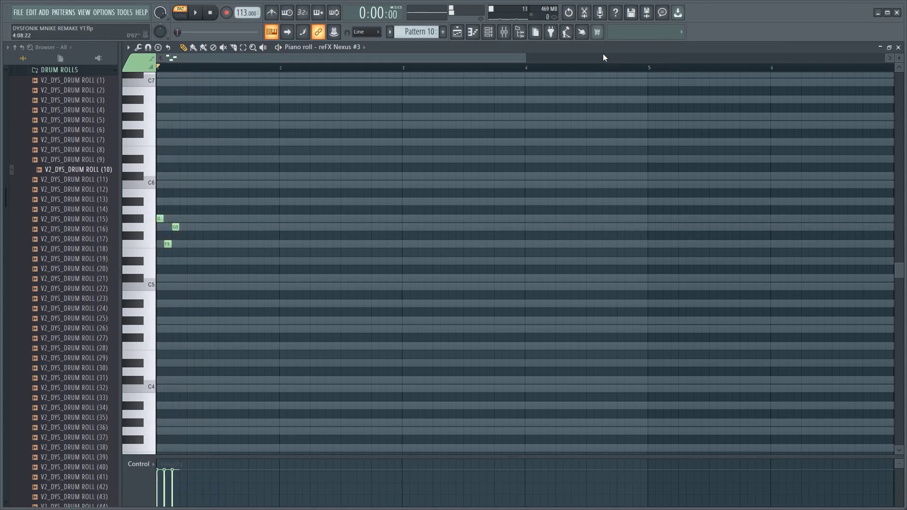
Duplicate the G#5, F5, G5 motif end to end to midway through bar 2 and play it back
{"action": "left_click_drag", "start_coordinate": [527, 61], "coordinate": [157, 68]}
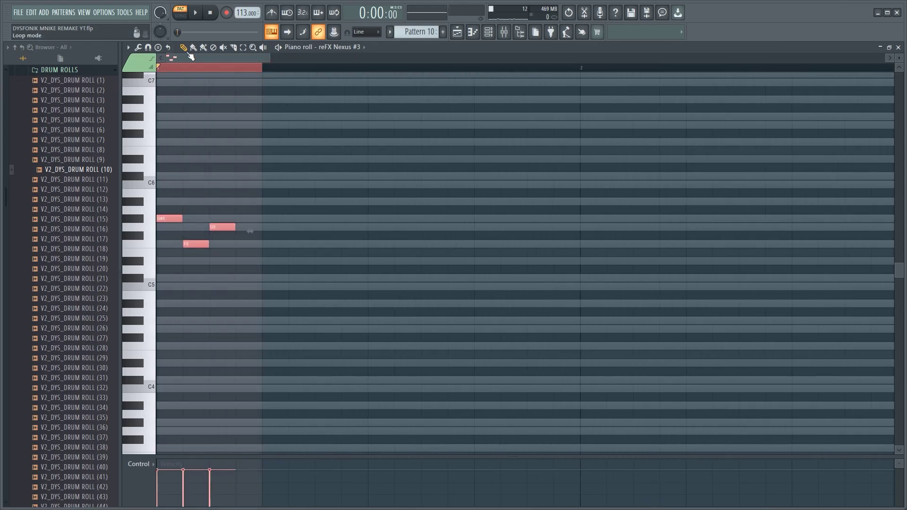
{"action": "key", "text": "ctrl+b"}
{"action": "left_click", "coordinate": [263, 69]}
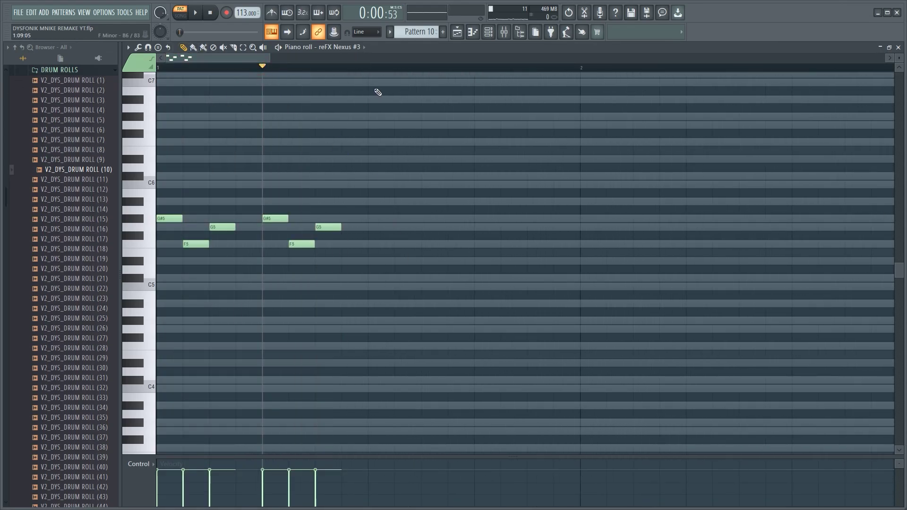
{"action": "left_click_drag", "start_coordinate": [369, 69], "coordinate": [158, 69]}
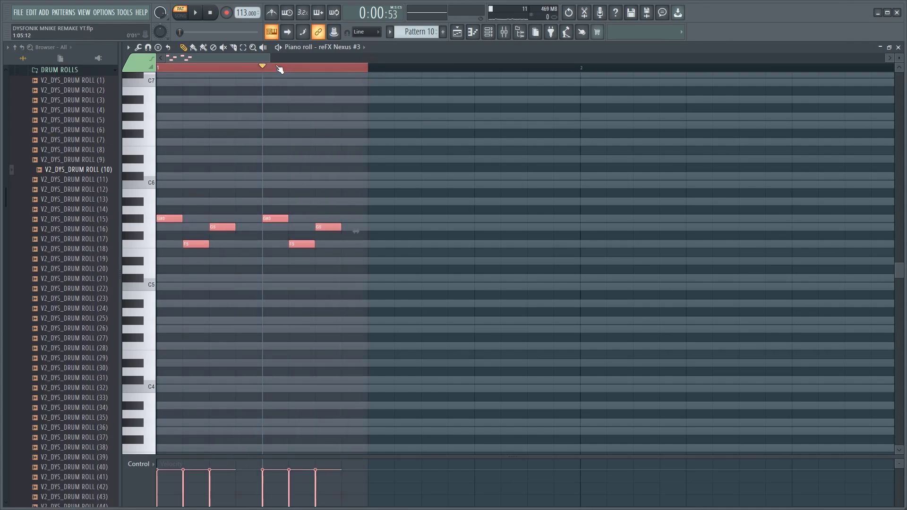
{"action": "scroll", "coordinate": [279, 69], "scroll_direction": "down", "scroll_amount": 3}
{"action": "key", "text": "ctrl+b"}
{"action": "key", "text": "ctrl+b"}
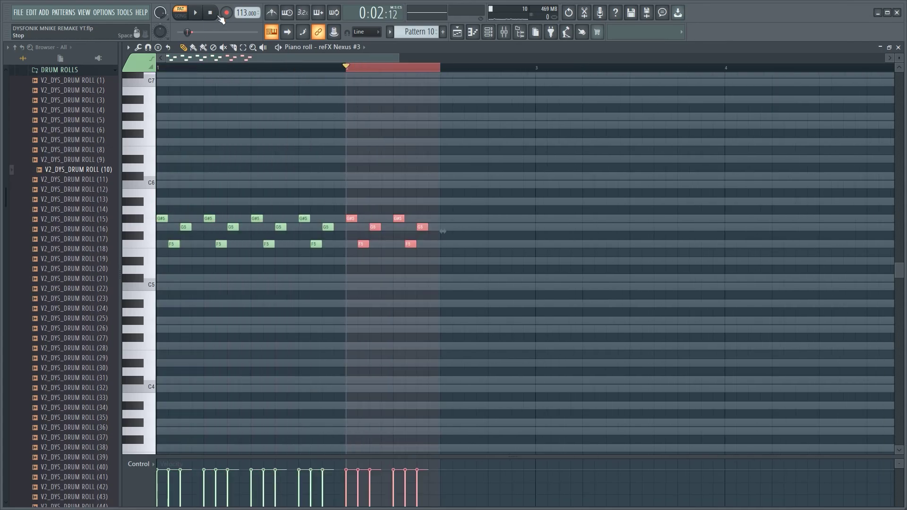
{"action": "left_click", "coordinate": [317, 70]}
{"action": "left_click", "coordinate": [195, 13]}
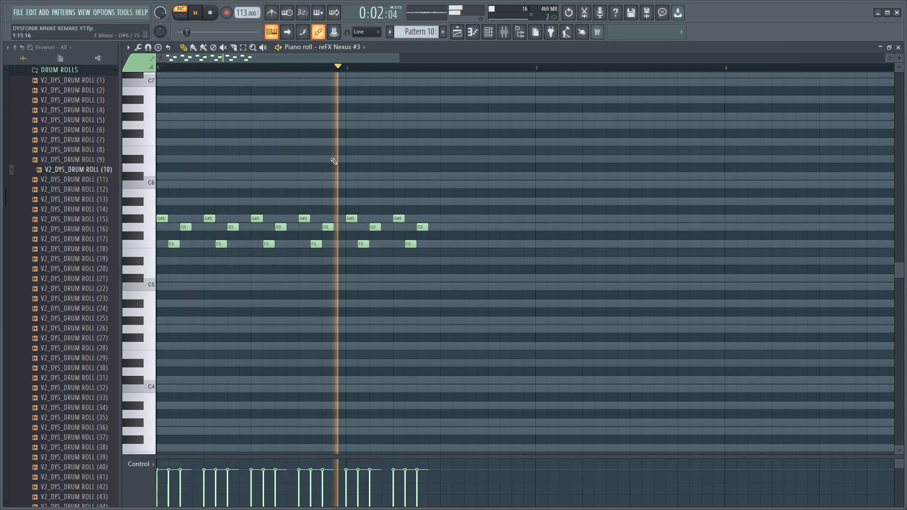
{"action": "key", "text": "space"}
{"action": "scroll", "coordinate": [364, 70], "scroll_direction": "down", "scroll_amount": 3}
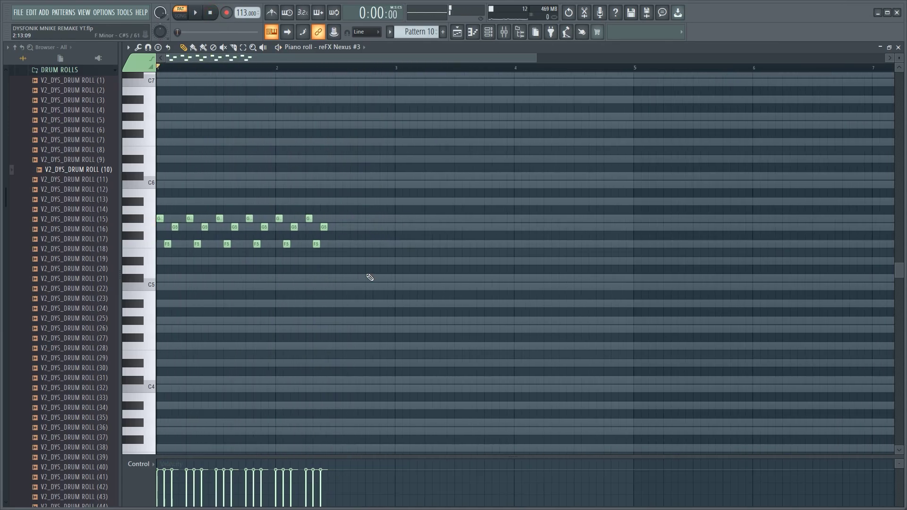
Select bars 25 to 33 in the playlist and bring Pattern 10 back up for editing
{"action": "key", "text": "F5"}
{"action": "left_click_drag", "start_coordinate": [648, 69], "coordinate": [550, 69]}
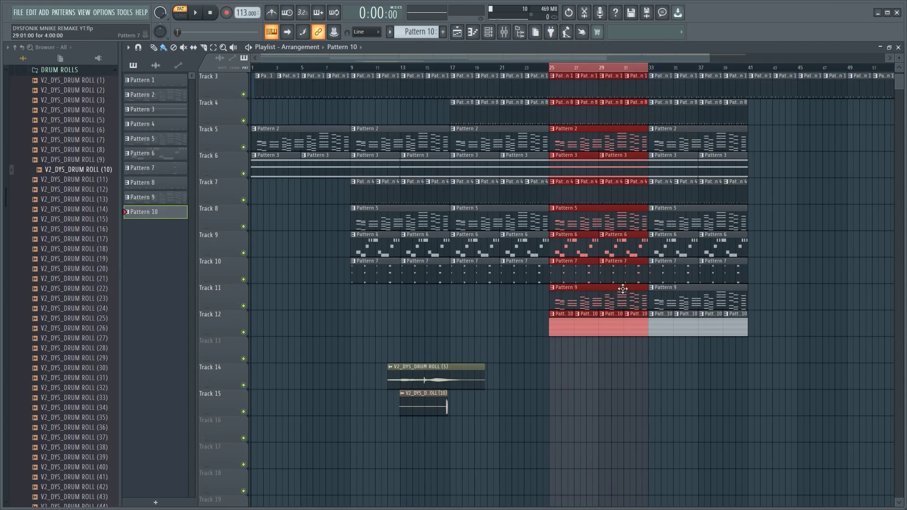
{"action": "left_click", "coordinate": [627, 357]}
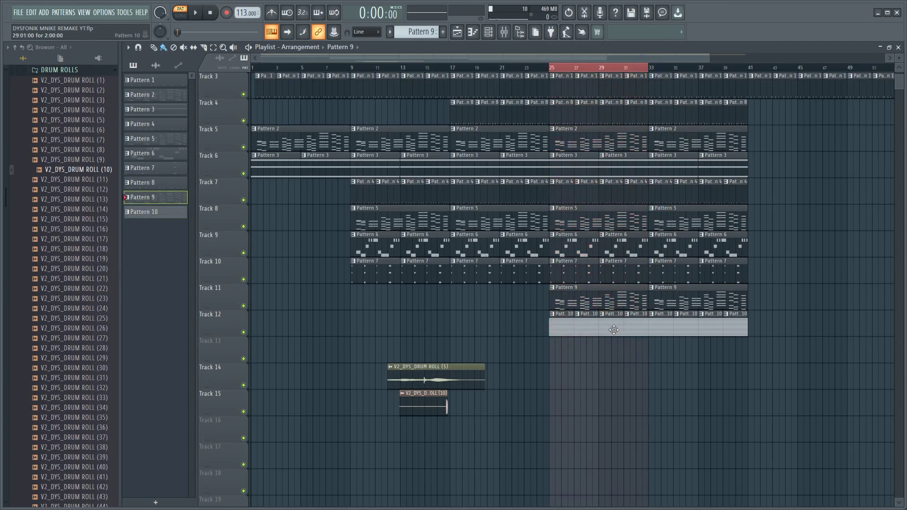
Create an automation clip for the channel volume of reFX Nexus #3
{"action": "left_click", "coordinate": [489, 31]}
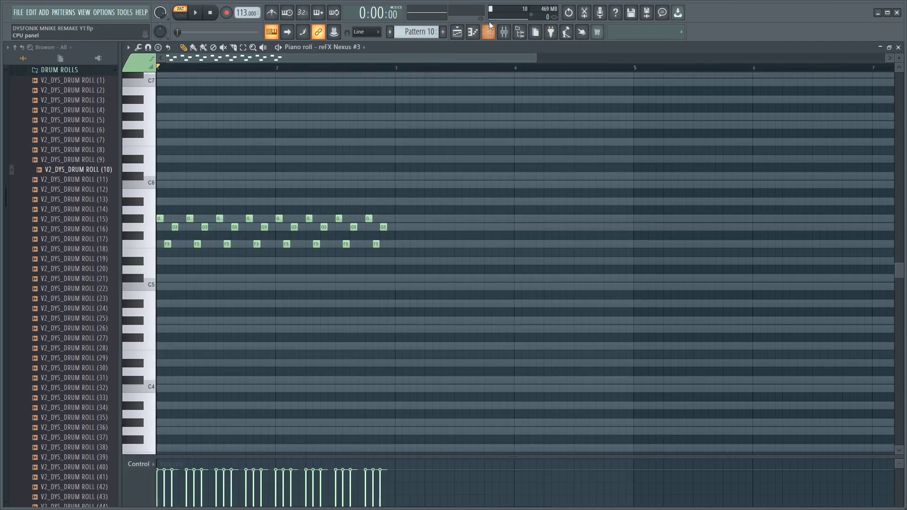
{"action": "left_click", "coordinate": [490, 33]}
{"action": "right_click", "coordinate": [202, 370]}
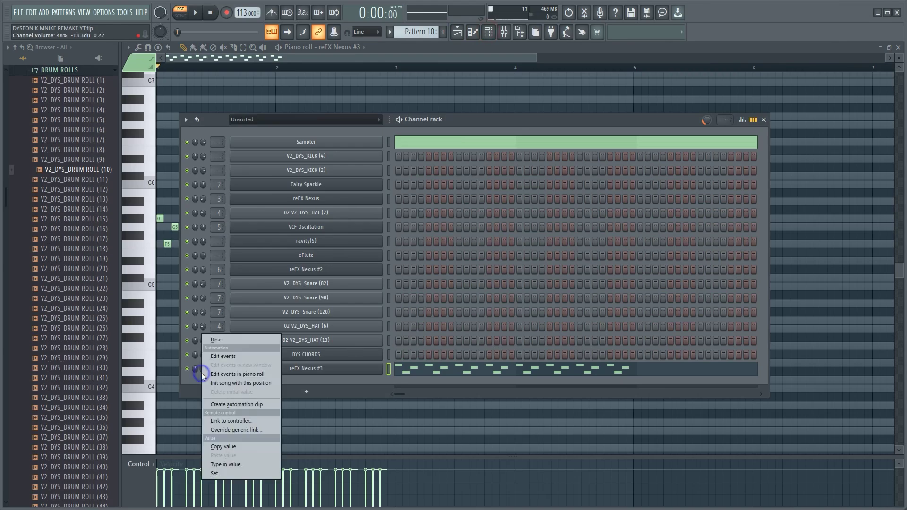
{"action": "left_click", "coordinate": [242, 403]}
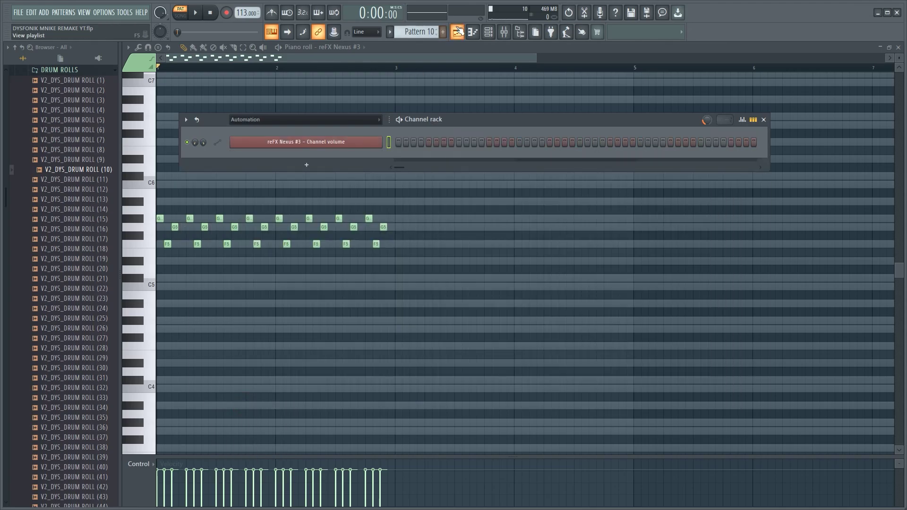
Play the arrangement from about bar 20 and fill the Track 12 gap between bars 29 and 33 with Pattern 10 clips
{"action": "left_click", "coordinate": [457, 31]}
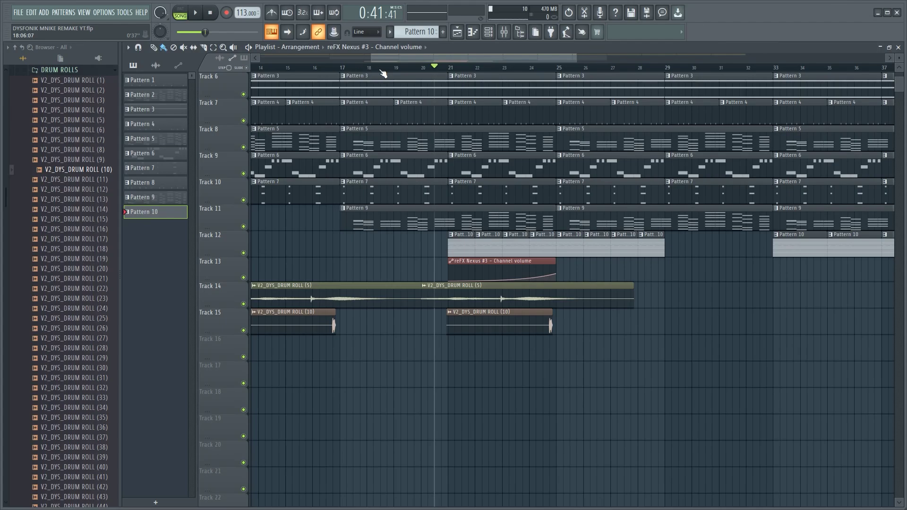
{"action": "left_click", "coordinate": [404, 75]}
{"action": "left_click", "coordinate": [421, 68]}
{"action": "key", "text": "space"}
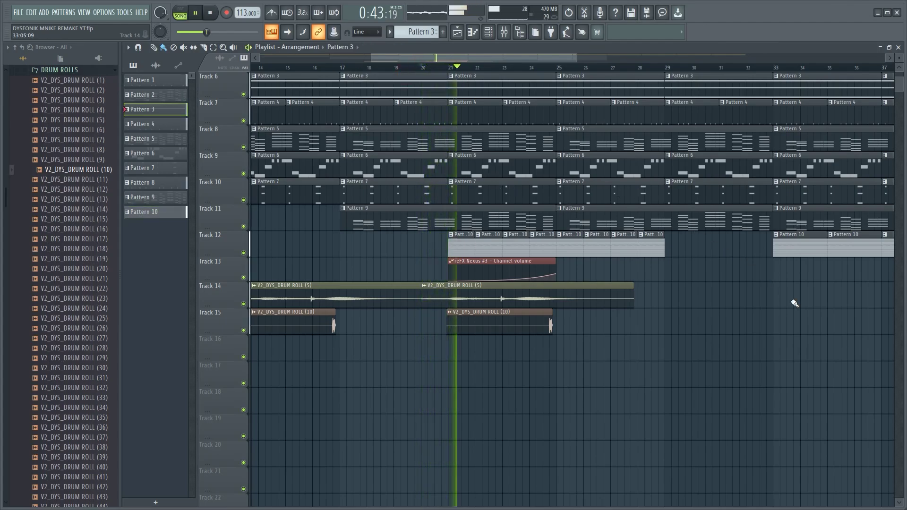
{"action": "mouse_move", "coordinate": [731, 252]}
{"action": "left_mouse_down"}
{"action": "mouse_move", "coordinate": [680, 246]}
{"action": "mouse_move", "coordinate": [749, 246]}
{"action": "left_mouse_up"}
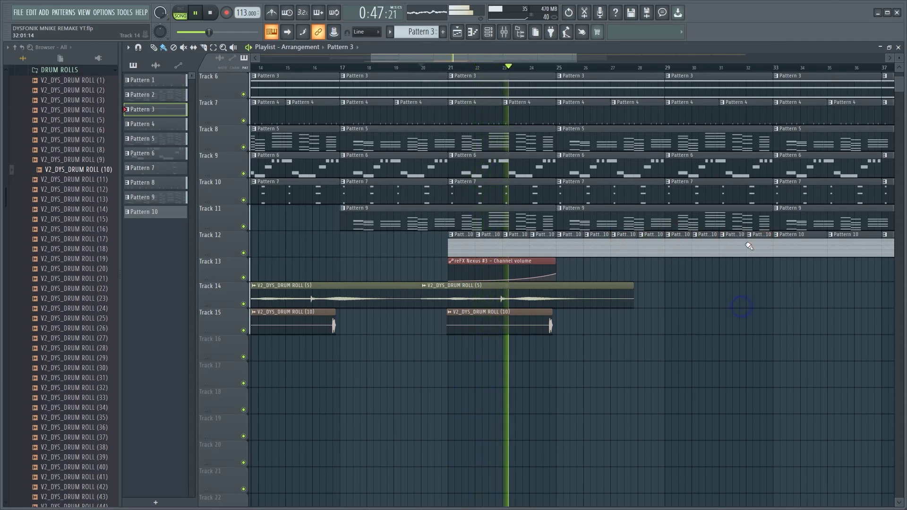
{"action": "scroll", "coordinate": [748, 246], "scroll_direction": "down", "scroll_amount": 3, "text": "ctrl"}
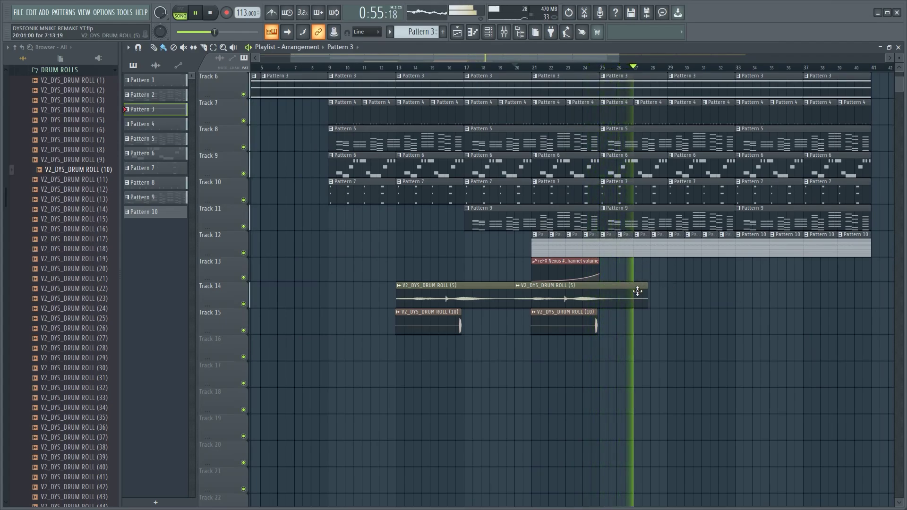
{"action": "key", "text": "space"}
{"action": "left_click", "coordinate": [209, 14]}
Move the playhead to bar 25 and delete the four Pattern 6 clips on Track 9 from that bar onward
{"action": "left_click", "coordinate": [599, 69]}
{"action": "scroll", "coordinate": [600, 71], "scroll_direction": "up", "scroll_amount": 2}
{"action": "scroll", "coordinate": [600, 71], "scroll_direction": "down", "scroll_amount": 3}
{"action": "scroll", "coordinate": [609, 188], "scroll_direction": "up", "scroll_amount": 3}
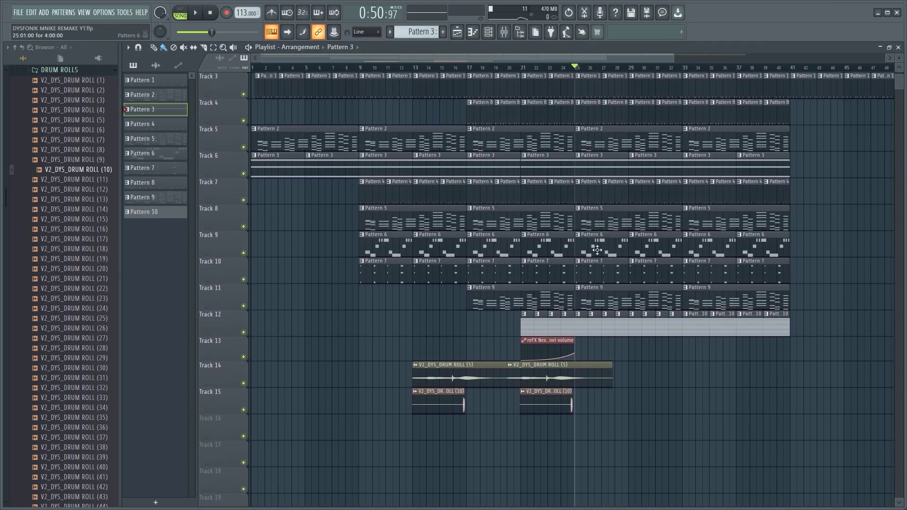
{"action": "right_click", "coordinate": [597, 250]}
{"action": "right_click", "coordinate": [654, 251]}
{"action": "right_click", "coordinate": [708, 250]}
{"action": "right_click", "coordinate": [779, 249]}
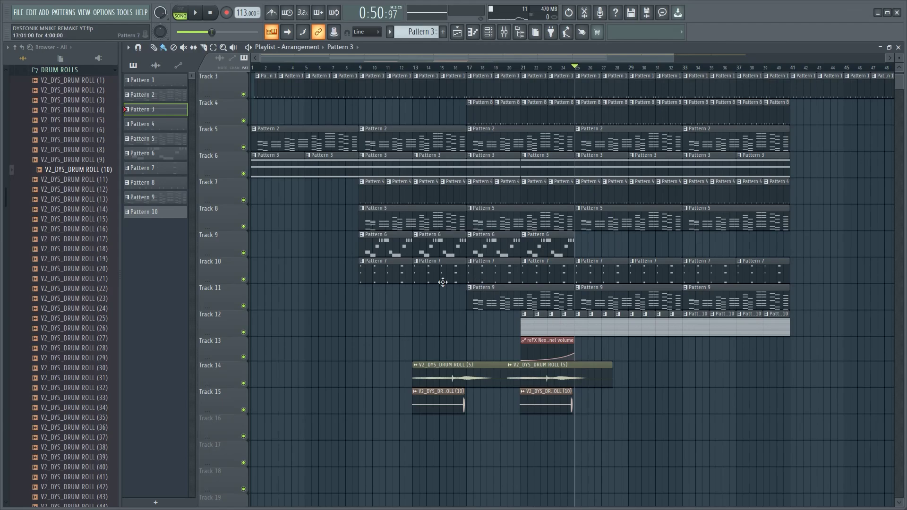
Insert an empty track at Track 10 and place a new four-bar Pattern 11 clip on it at bar 25
{"action": "right_click", "coordinate": [226, 268]}
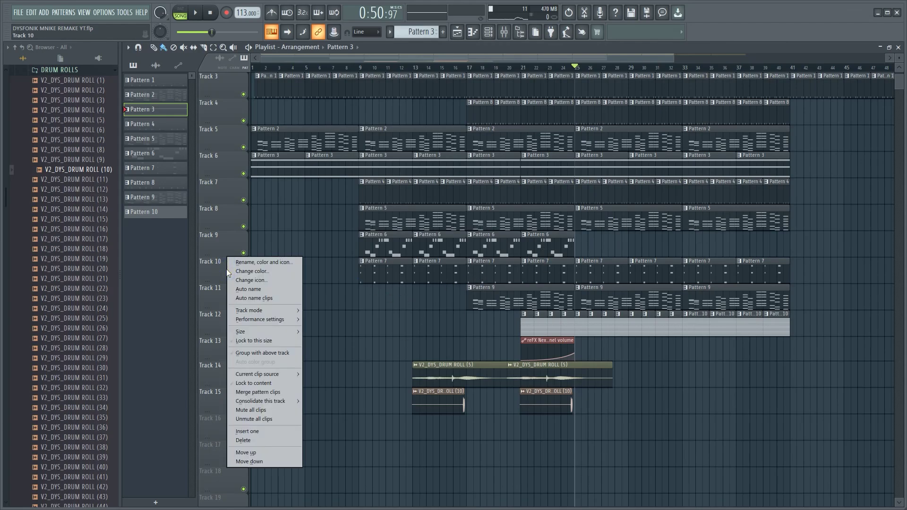
{"action": "left_click", "coordinate": [246, 431]}
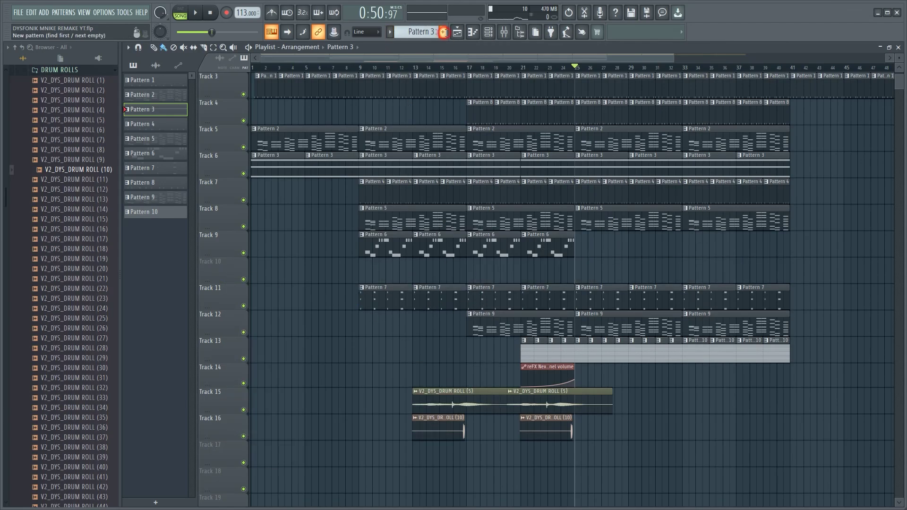
{"action": "left_click", "coordinate": [443, 31]}
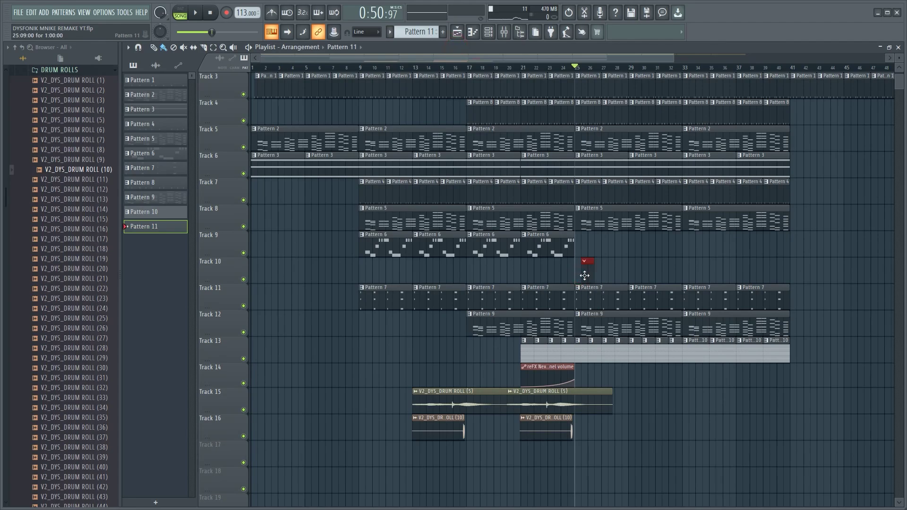
{"action": "left_click_drag", "start_coordinate": [585, 276], "coordinate": [617, 277]}
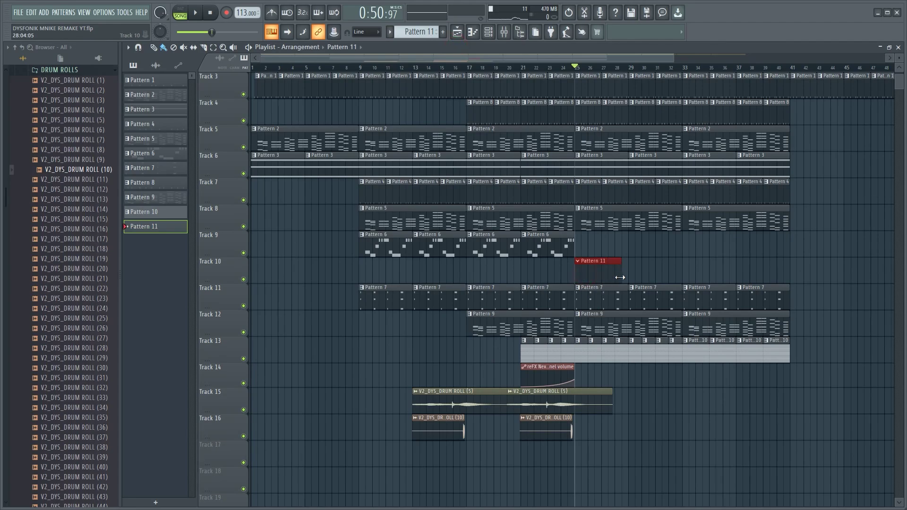
Clear the stray Sampler notes from Pattern 10 and return to the playlist
{"action": "left_click", "coordinate": [617, 354]}
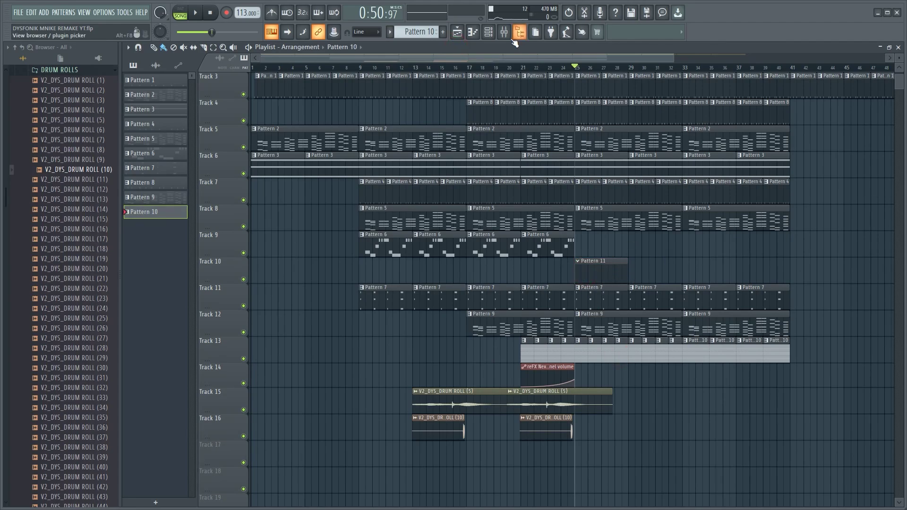
{"action": "left_click", "coordinate": [472, 32]}
{"action": "left_click", "coordinate": [489, 33]}
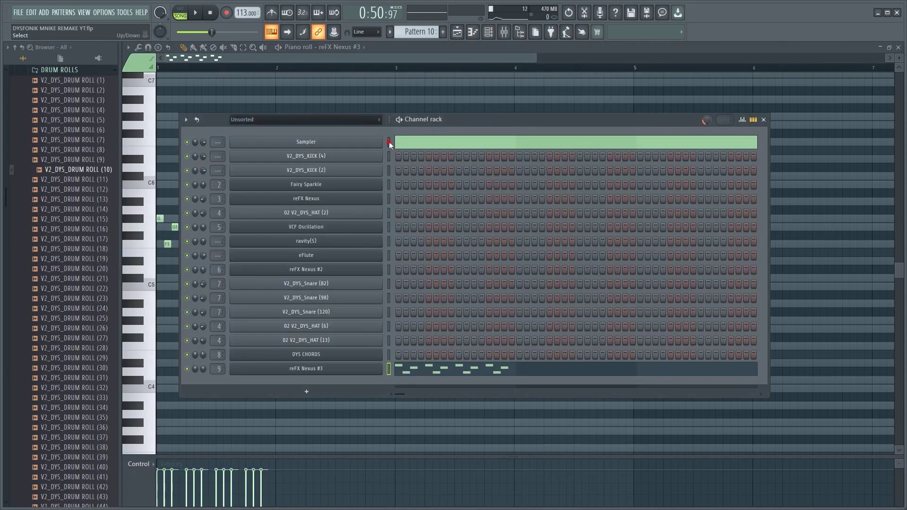
{"action": "left_click", "coordinate": [457, 32]}
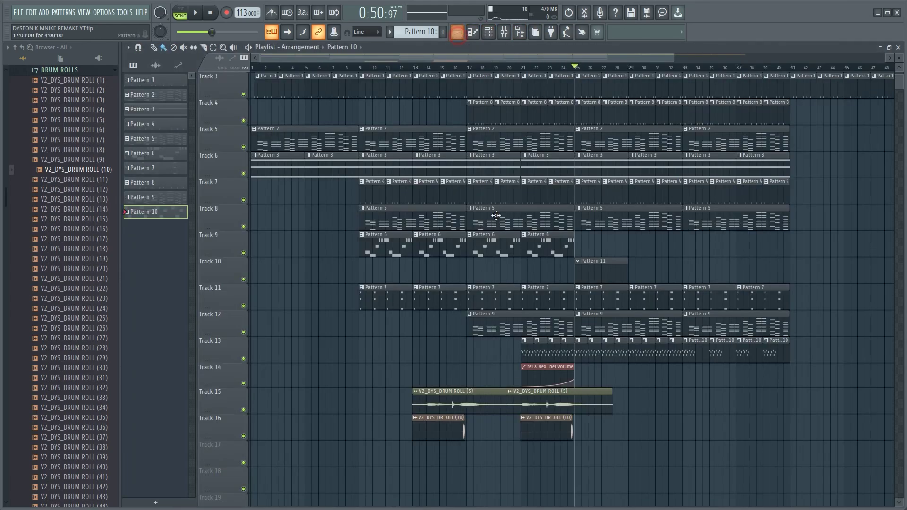
Add a Fruity DX10 channel in Pattern 11 and load the dysfonik amapiano 2 preset
{"action": "left_click", "coordinate": [600, 276]}
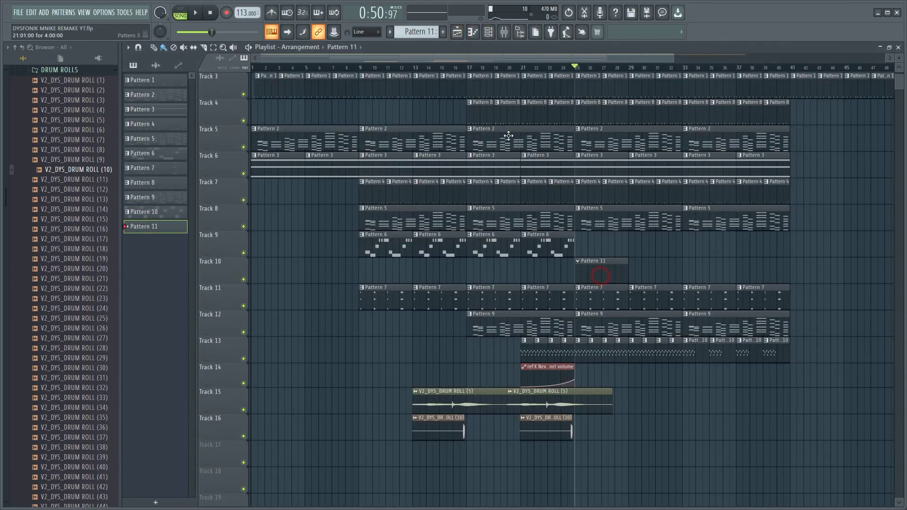
{"action": "left_click", "coordinate": [488, 32]}
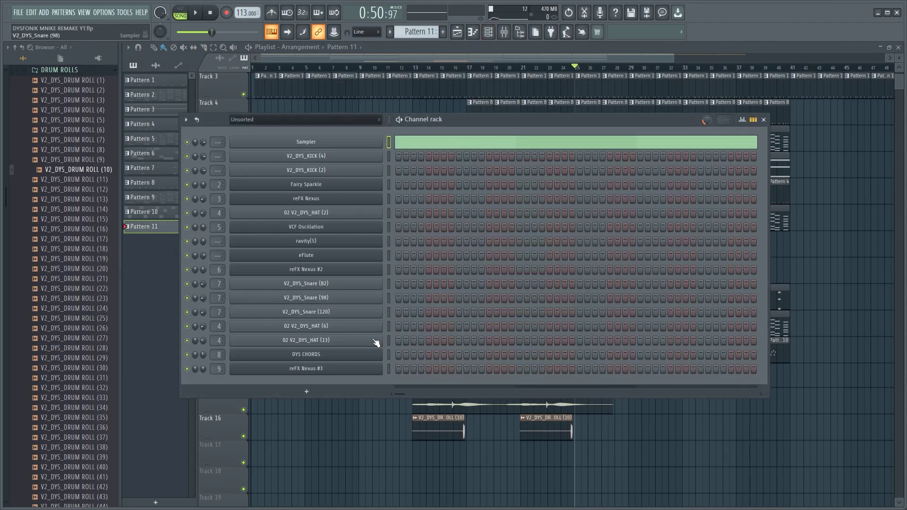
{"action": "left_click", "coordinate": [306, 392]}
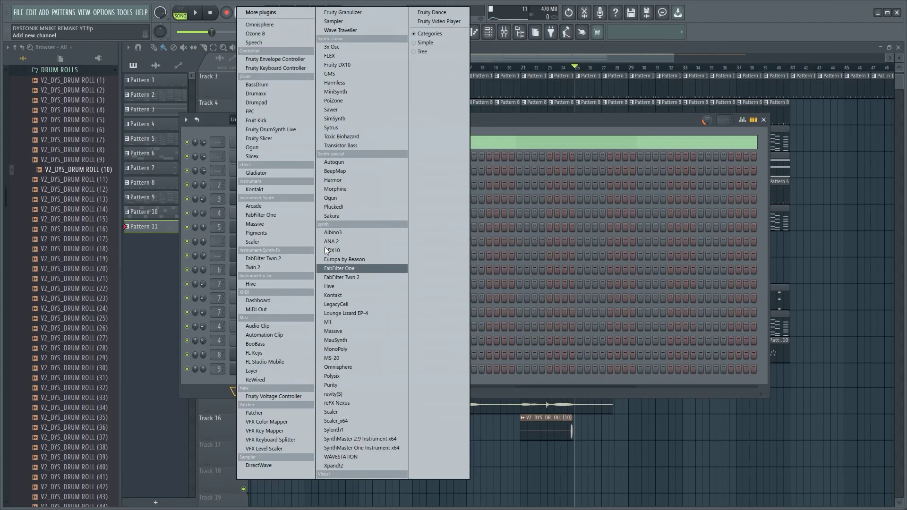
{"action": "left_click", "coordinate": [327, 66]}
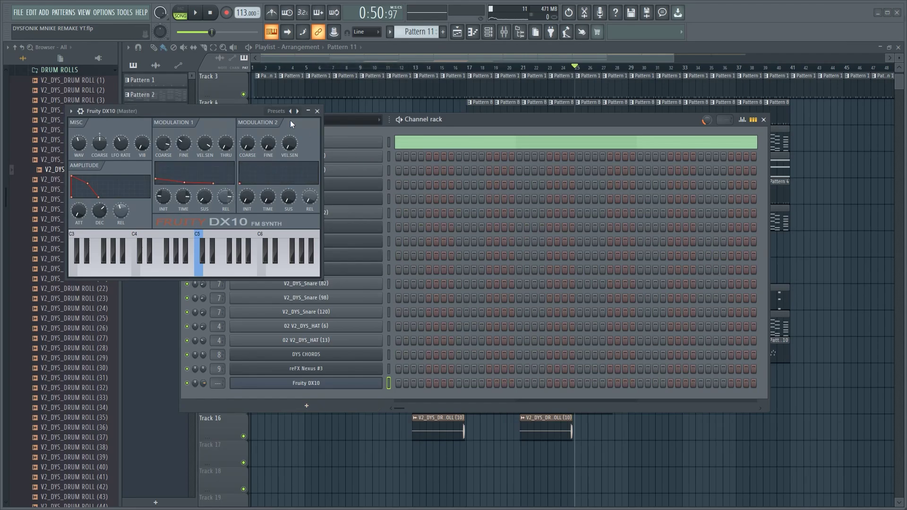
{"action": "right_click", "coordinate": [297, 113]}
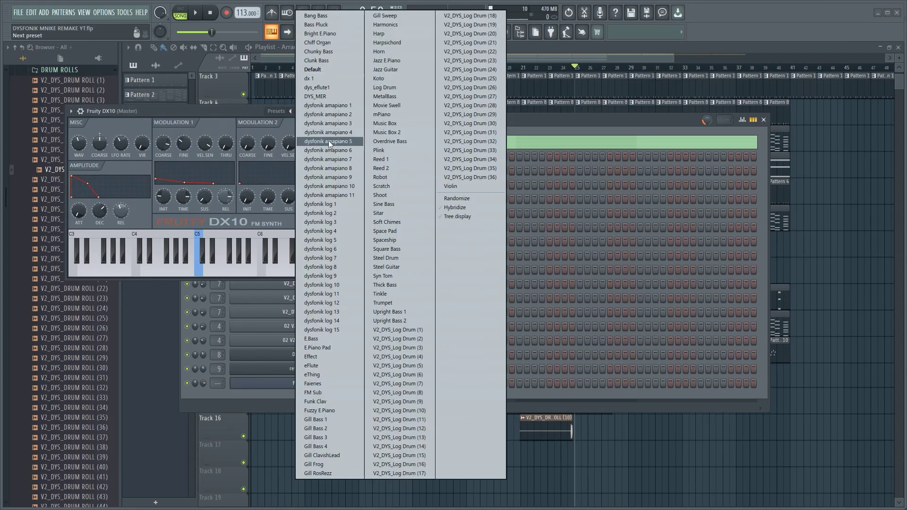
{"action": "left_click", "coordinate": [332, 116]}
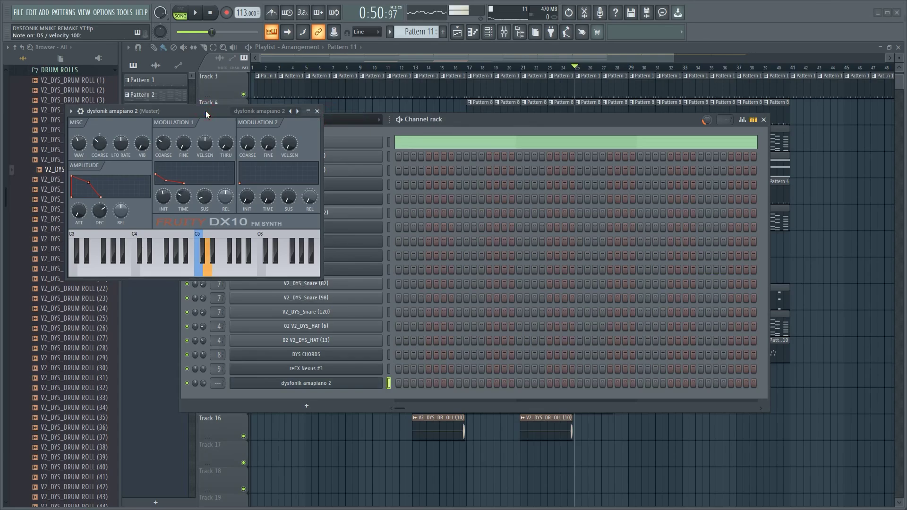
Clone the dysfonik amapiano 2 channel and load the dysfonik amapiano 5 preset in the clone
{"action": "left_click", "coordinate": [318, 112]}
{"action": "left_click", "coordinate": [319, 402]}
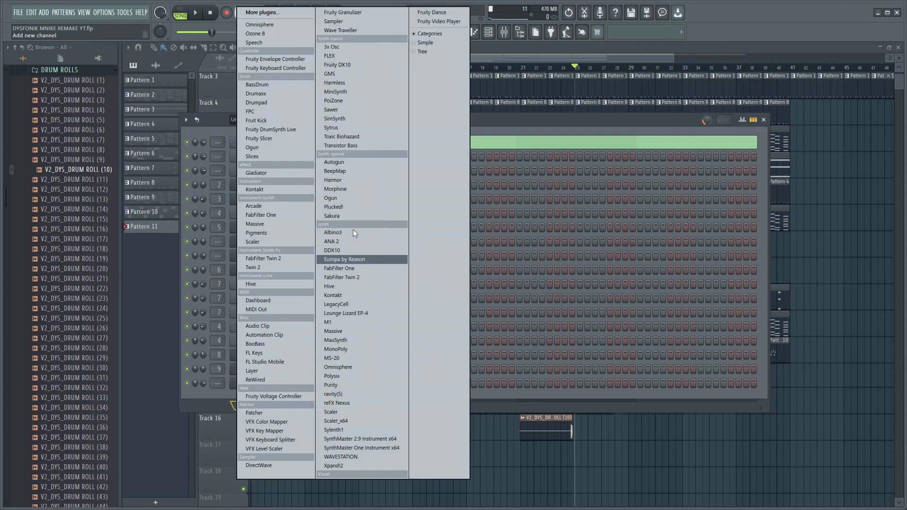
{"action": "left_click", "coordinate": [546, 273]}
{"action": "right_click", "coordinate": [332, 385]}
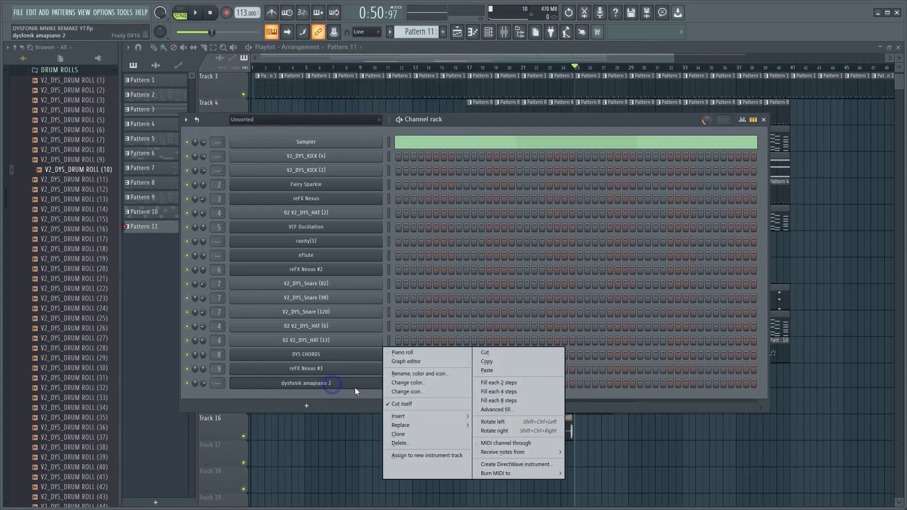
{"action": "left_click", "coordinate": [420, 436]}
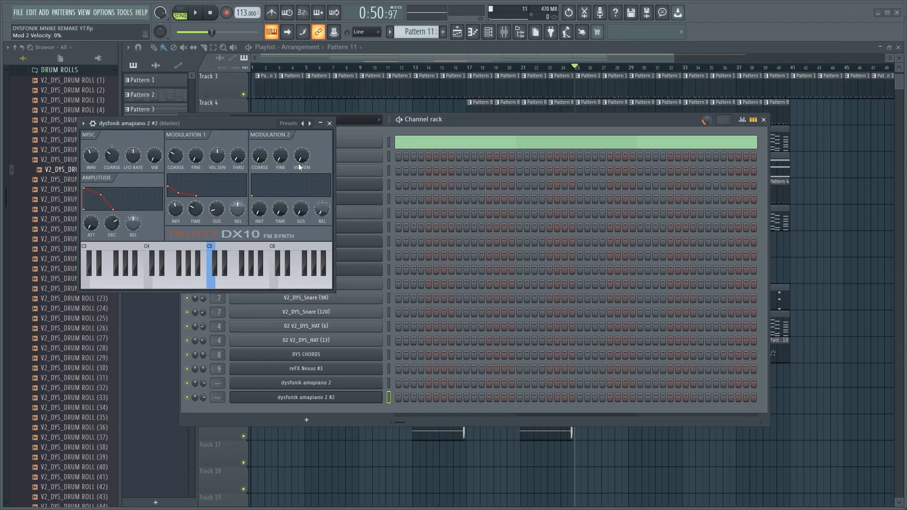
{"action": "right_click", "coordinate": [307, 125]}
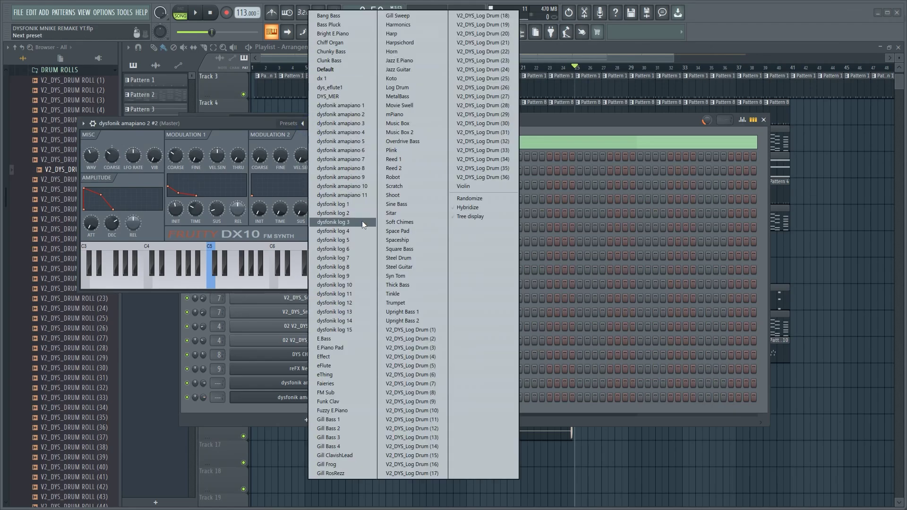
{"action": "left_click", "coordinate": [352, 141]}
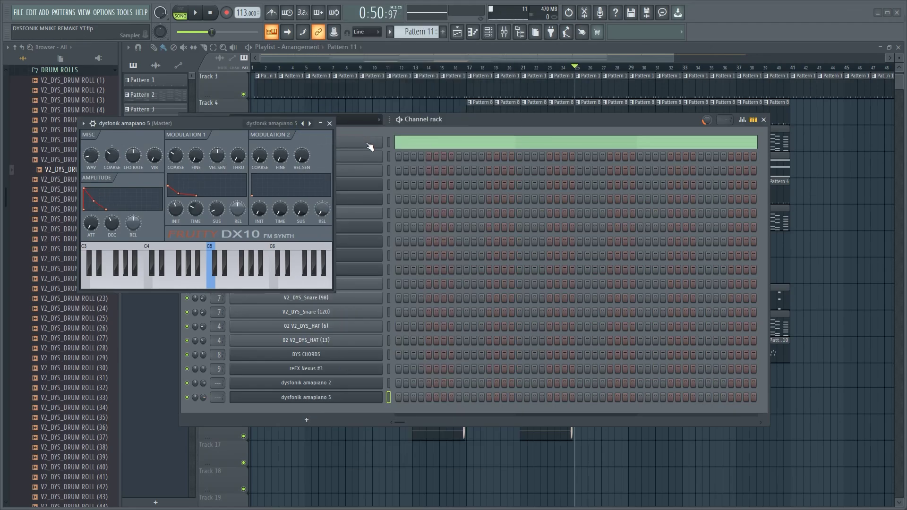
{"action": "left_click", "coordinate": [329, 123]}
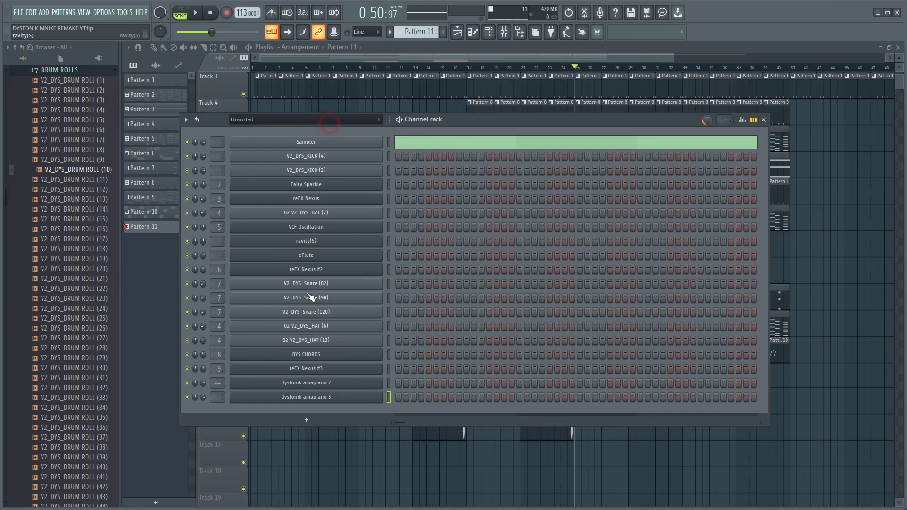
Return to the playlist and duplicate the four-bar Pattern 11 clip on Track 10 to bar 29
{"action": "right_click", "coordinate": [337, 386]}
{"action": "left_click", "coordinate": [399, 353]}
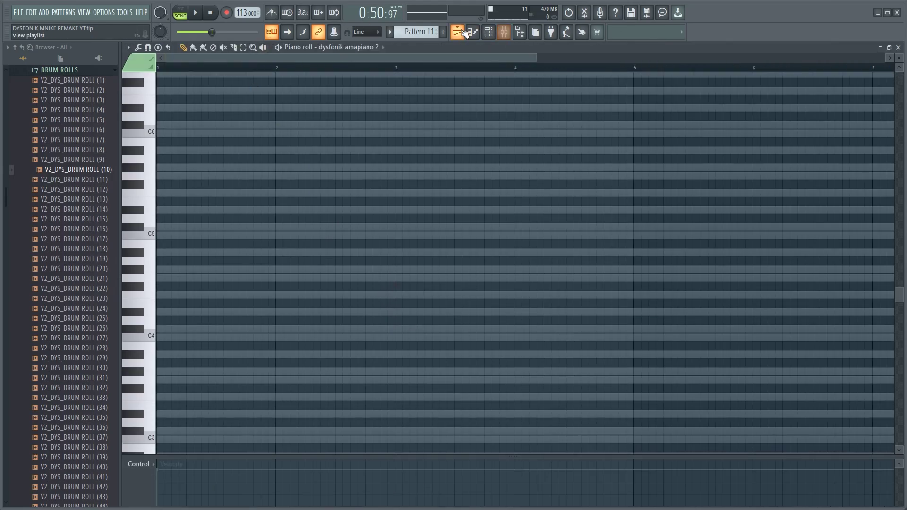
{"action": "left_click", "coordinate": [465, 32]}
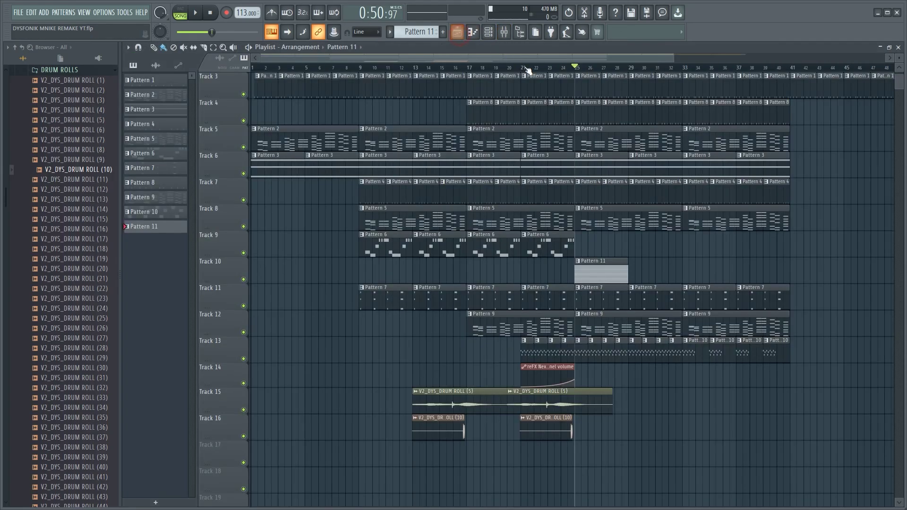
{"action": "left_click_drag", "start_coordinate": [575, 71], "coordinate": [628, 70]}
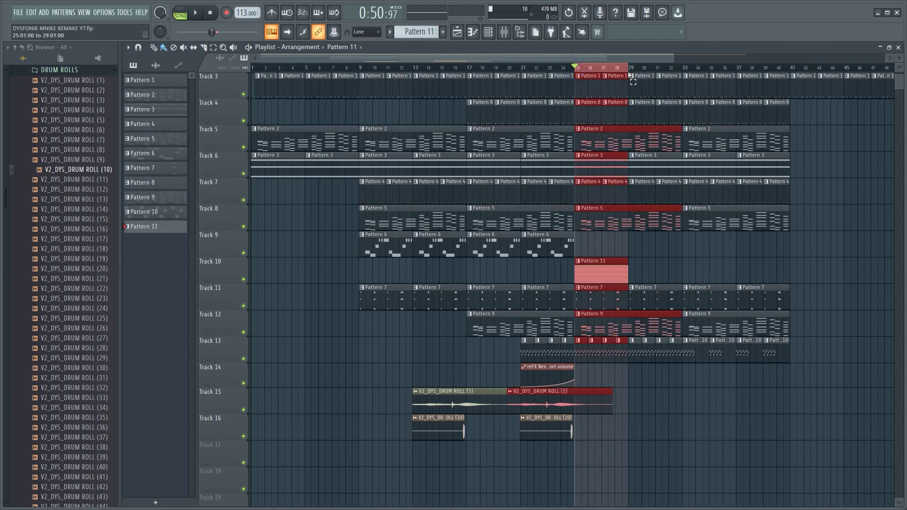
{"action": "key", "text": "ctrl+b"}
Delete the two Pattern 5 clips on Track 8 from bar 25 onward and select Pattern 11
{"action": "right_click", "coordinate": [606, 218]}
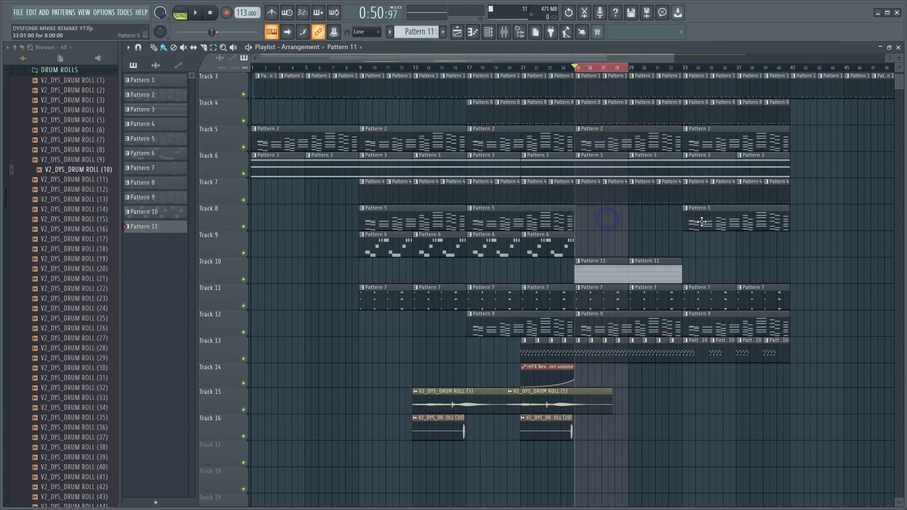
{"action": "right_click", "coordinate": [712, 219]}
{"action": "left_click", "coordinate": [591, 269]}
Open the dysfonik amapiano 2 piano roll in Pattern 11, place a note at the start of bar 1 and move it to F4
{"action": "left_click", "coordinate": [488, 32]}
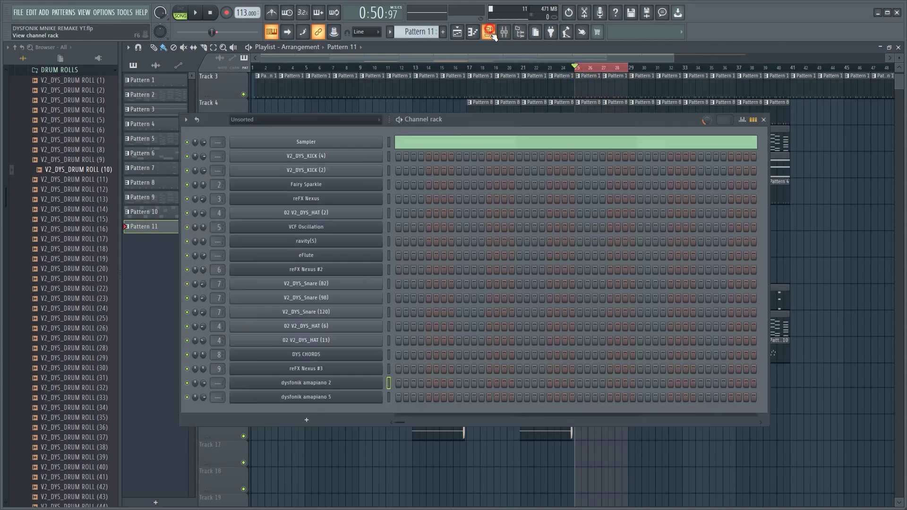
{"action": "right_click", "coordinate": [362, 380]}
{"action": "left_click", "coordinate": [411, 355]}
{"action": "right_click", "coordinate": [354, 380]}
{"action": "left_click", "coordinate": [402, 352]}
{"action": "left_click", "coordinate": [160, 251]}
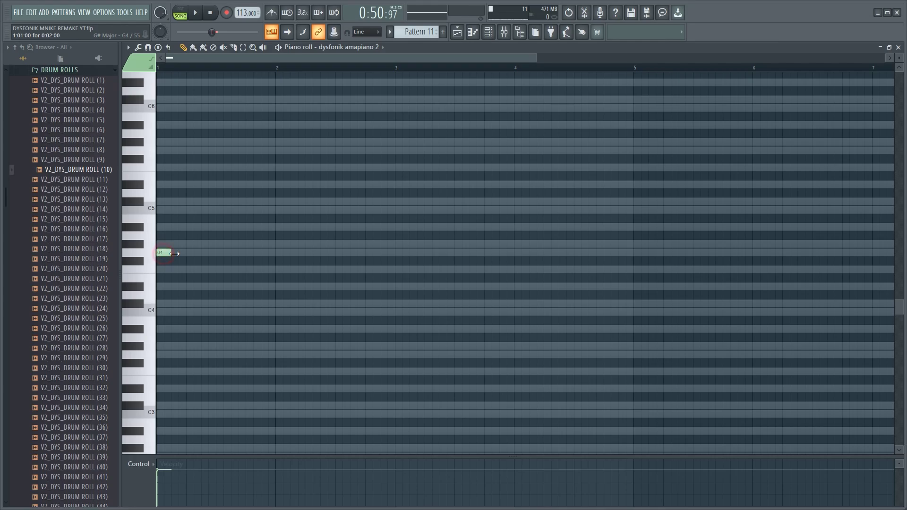
{"action": "left_click_drag", "start_coordinate": [537, 54], "coordinate": [289, 53]}
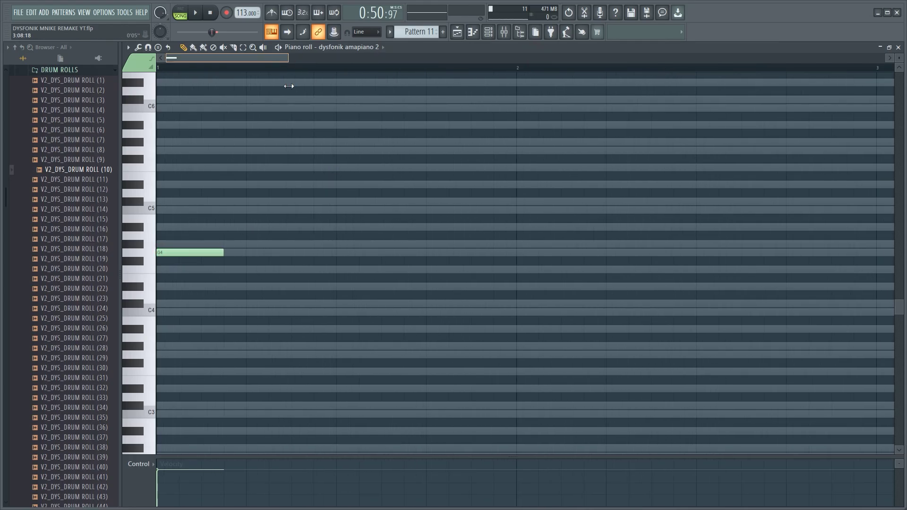
{"action": "left_click_drag", "start_coordinate": [212, 250], "coordinate": [208, 273]}
{"action": "key", "text": "space"}
{"action": "key", "text": "space"}
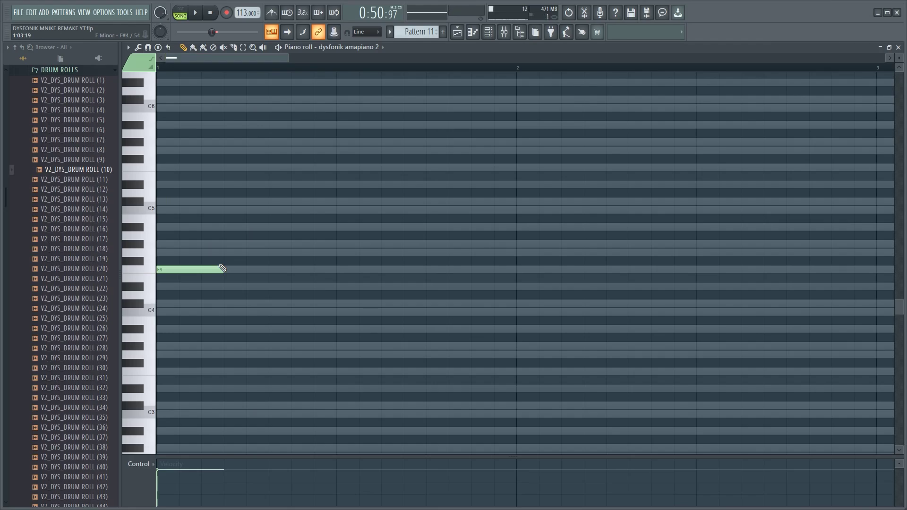
Lower the first note an octave to F3, shorten it to three steps and add a matching F3 note at step 5
{"action": "key", "text": "ctrl+Down"}
{"action": "scroll", "coordinate": [208, 251], "scroll_direction": "down", "scroll_amount": 3}
{"action": "key", "text": "space"}
{"action": "scroll", "coordinate": [249, 74], "scroll_direction": "down", "scroll_amount": 3}
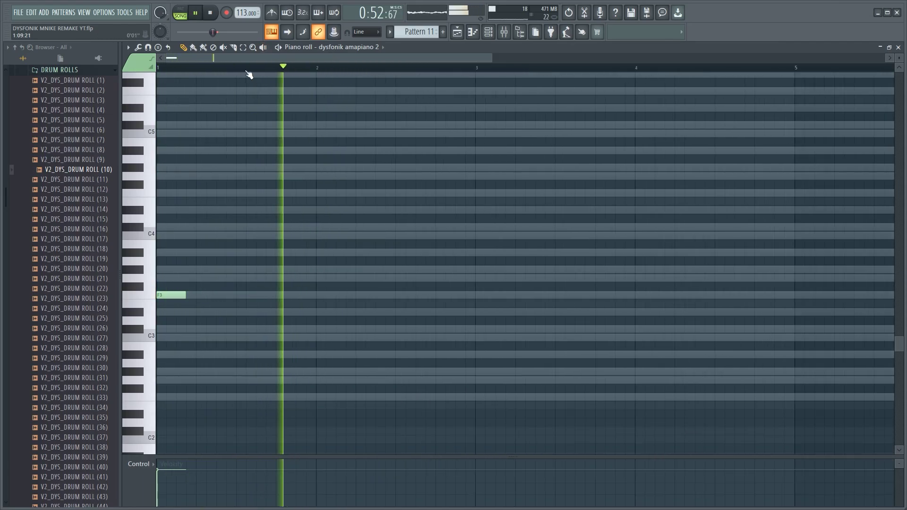
{"action": "key", "text": "space"}
{"action": "scroll", "coordinate": [249, 75], "scroll_direction": "down", "scroll_amount": 2}
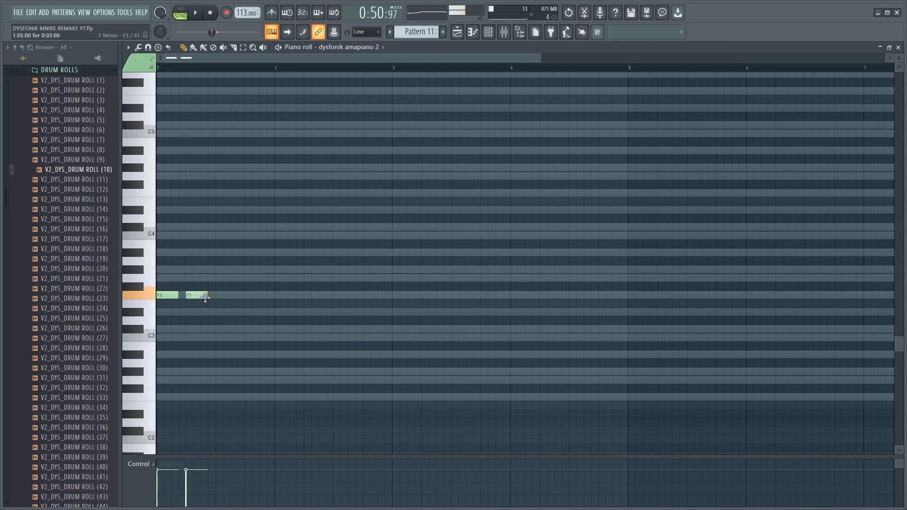
{"action": "key", "text": "space"}
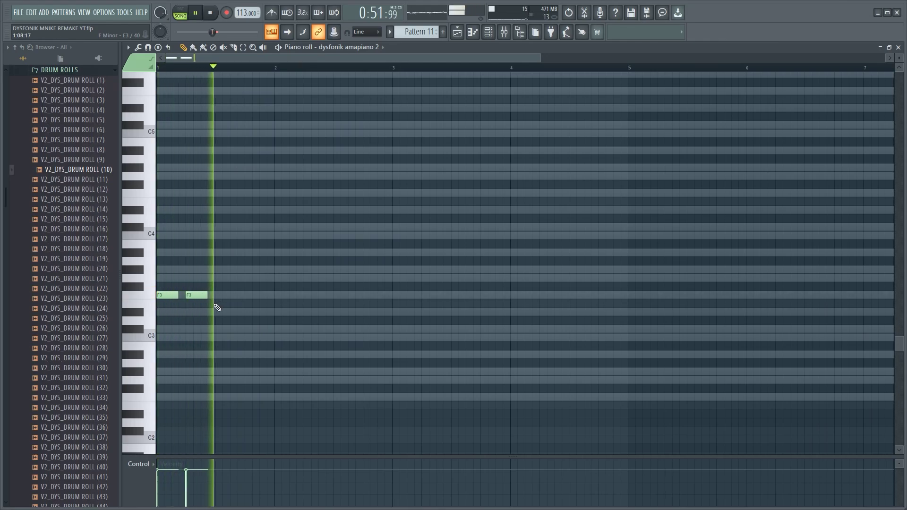
Add a third F3 note in bar 1, shift it to step 9 and play back the rhythm
{"action": "left_click", "coordinate": [238, 295]}
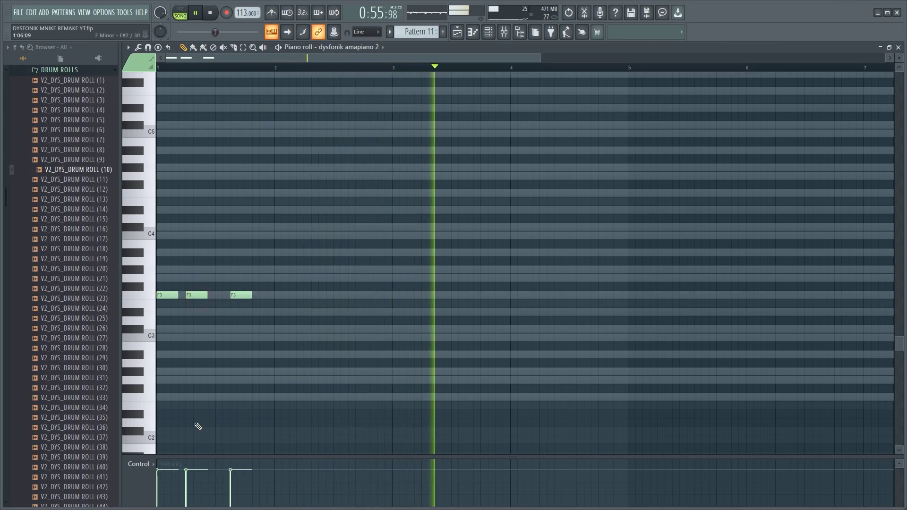
{"action": "key", "text": "space"}
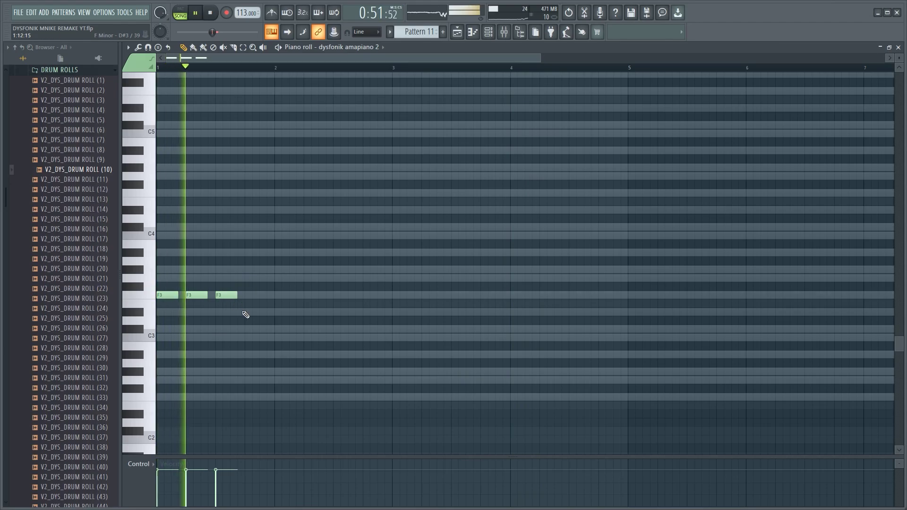
{"action": "key", "text": "space"}
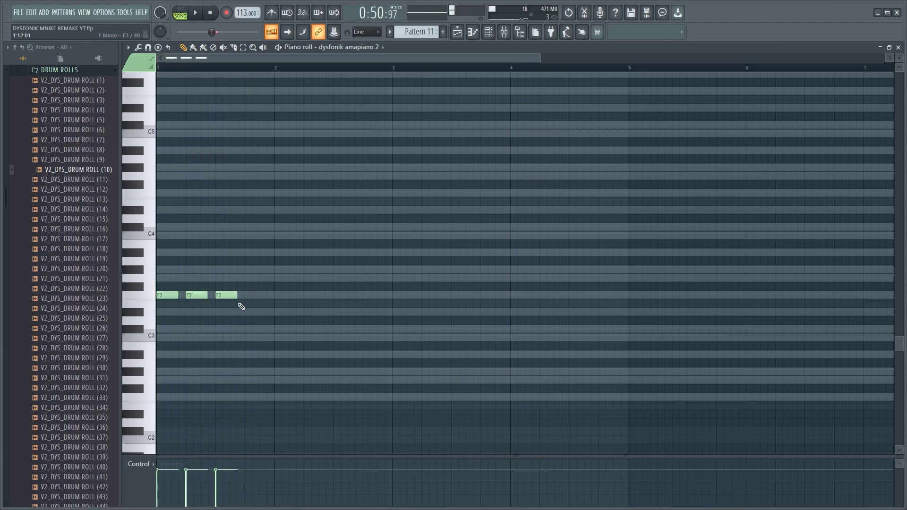
{"action": "mouse_move", "coordinate": [229, 295]}
{"action": "left_mouse_down"}
{"action": "mouse_move", "coordinate": [237, 296]}
{"action": "mouse_move", "coordinate": [225, 294]}
{"action": "left_mouse_up"}
{"action": "key", "text": "space"}
{"action": "key", "text": "space"}
Add a fourth F3 note at step 15 of bar 1 and check its timing in playback
{"action": "left_click", "coordinate": [264, 296]}
{"action": "left_click_drag", "start_coordinate": [265, 297], "coordinate": [267, 298]}
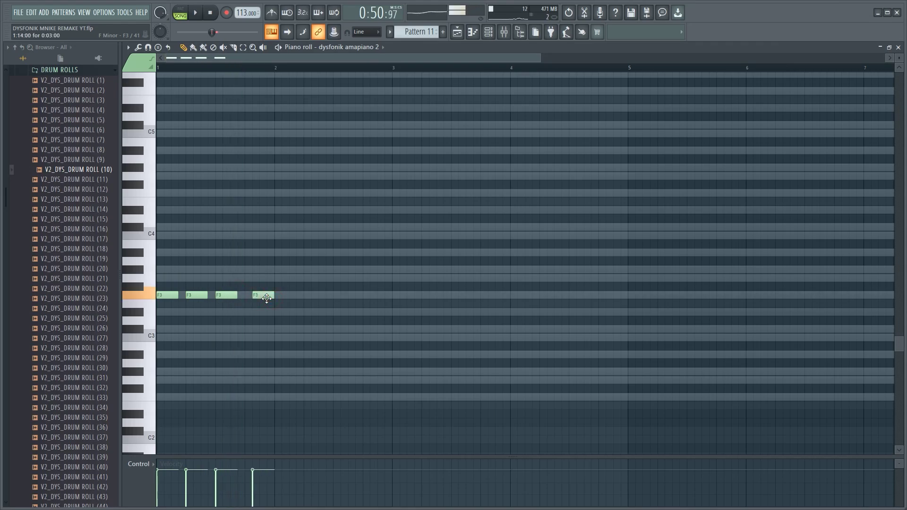
{"action": "key", "text": "space"}
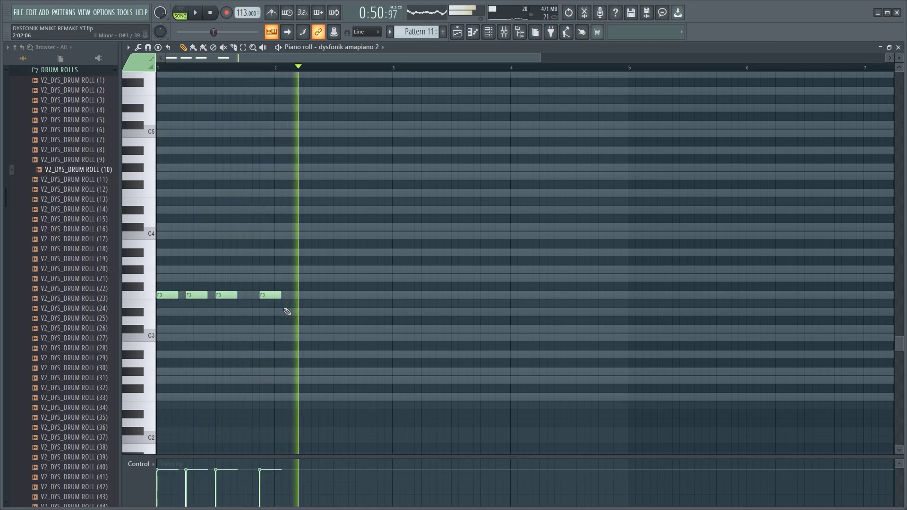
{"action": "key", "text": "space"}
Add three-step F3 notes at steps 5, 9 and 15 of bar 2 and play the pattern
{"action": "left_click", "coordinate": [310, 296]}
{"action": "key", "text": "space"}
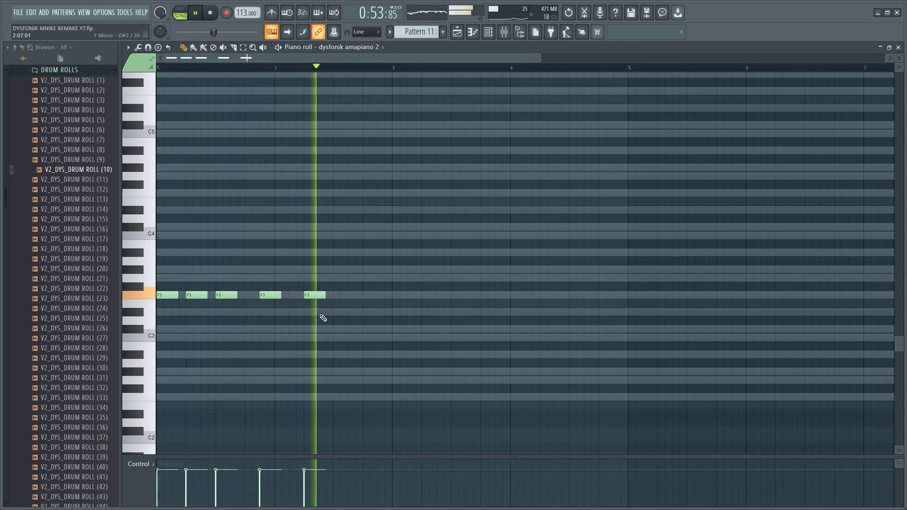
{"action": "key", "text": "space"}
{"action": "left_click", "coordinate": [343, 295]}
{"action": "left_click", "coordinate": [378, 296]}
{"action": "key", "text": "space"}
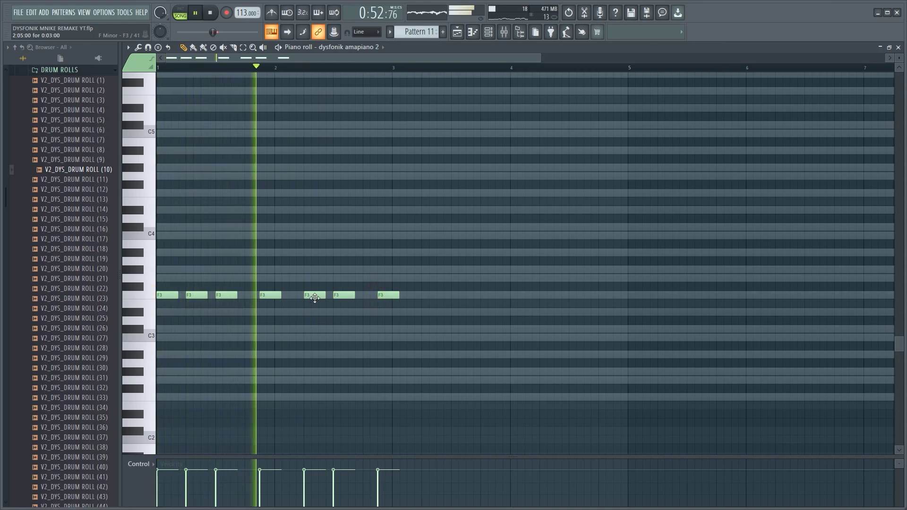
Select all seven F3 notes and copy them to start at bar 3
{"action": "left_click_drag", "start_coordinate": [435, 332], "coordinate": [170, 275]}
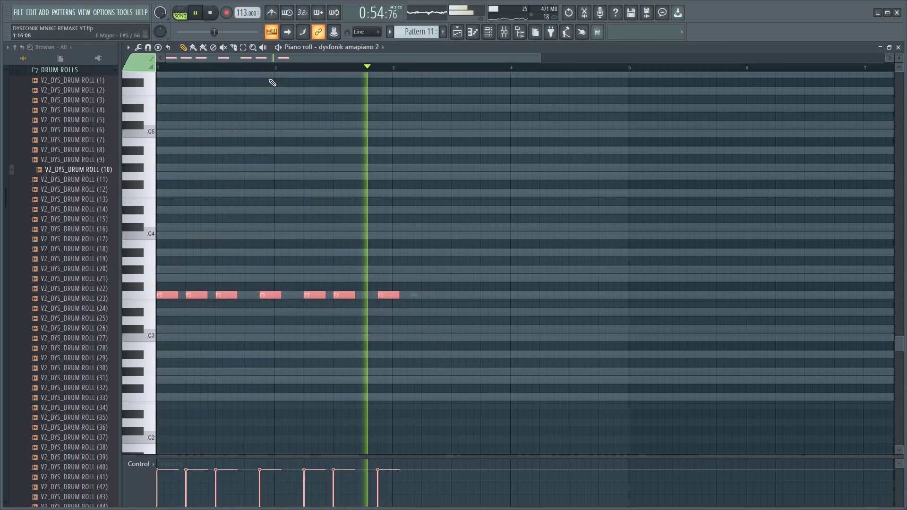
{"action": "scroll", "coordinate": [269, 81], "scroll_direction": "down", "scroll_amount": 3}
{"action": "key", "text": "space"}
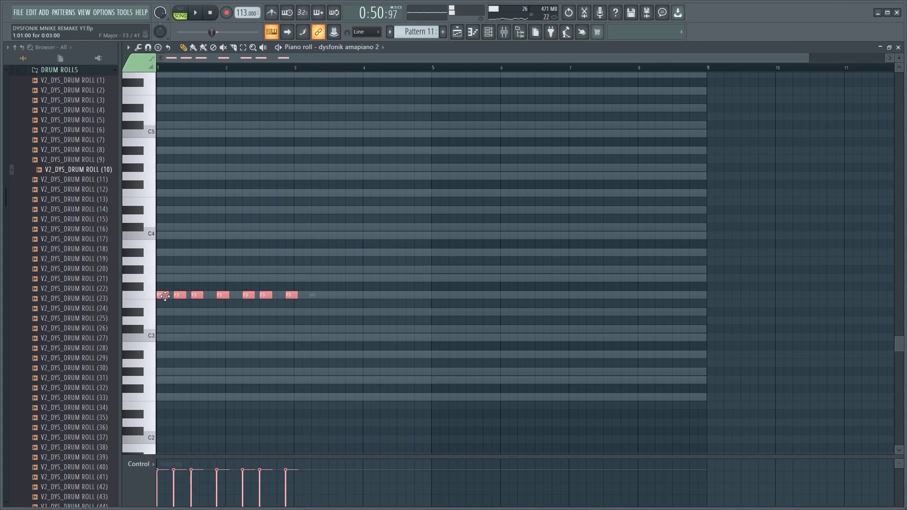
{"action": "left_click_drag", "start_coordinate": [163, 296], "coordinate": [300, 297]}
{"action": "key", "text": "space"}
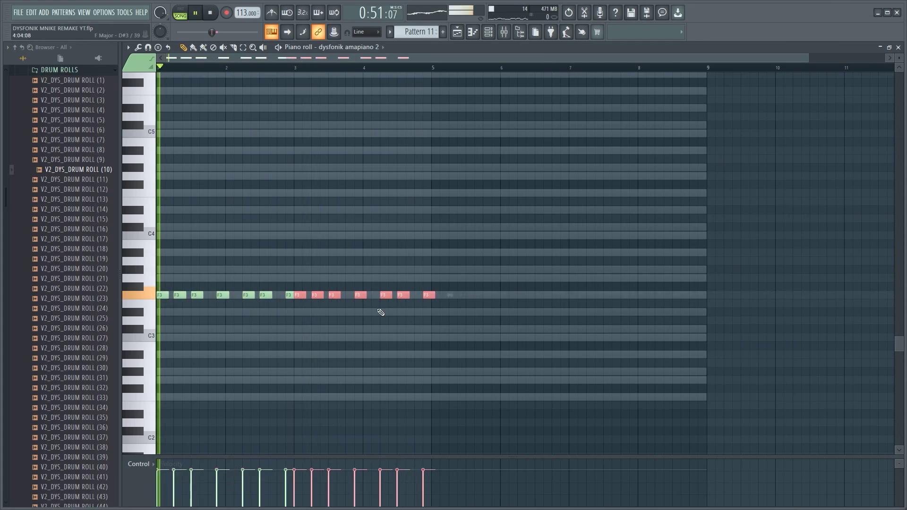
Deselect the copied notes and shorten the last F3 note so it ends exactly at bar 5
{"action": "left_click", "coordinate": [440, 301]}
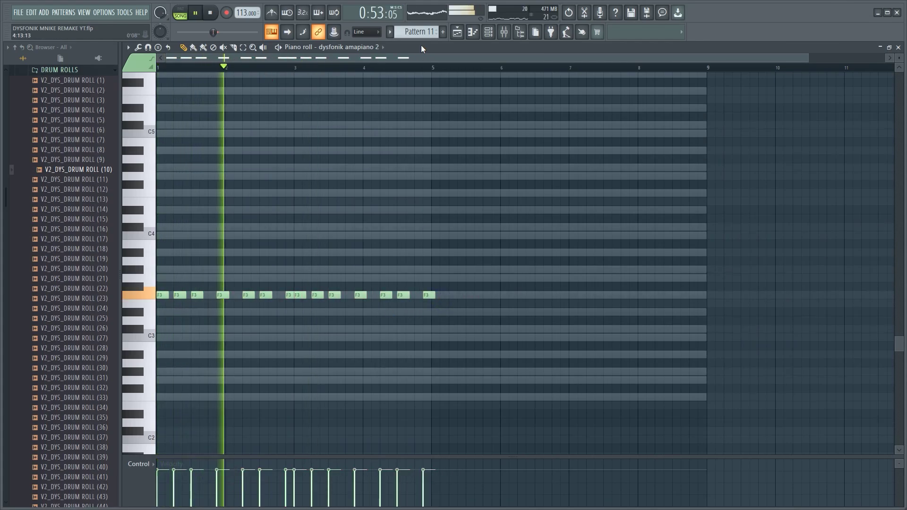
{"action": "scroll", "coordinate": [440, 76], "scroll_direction": "up", "scroll_amount": 3}
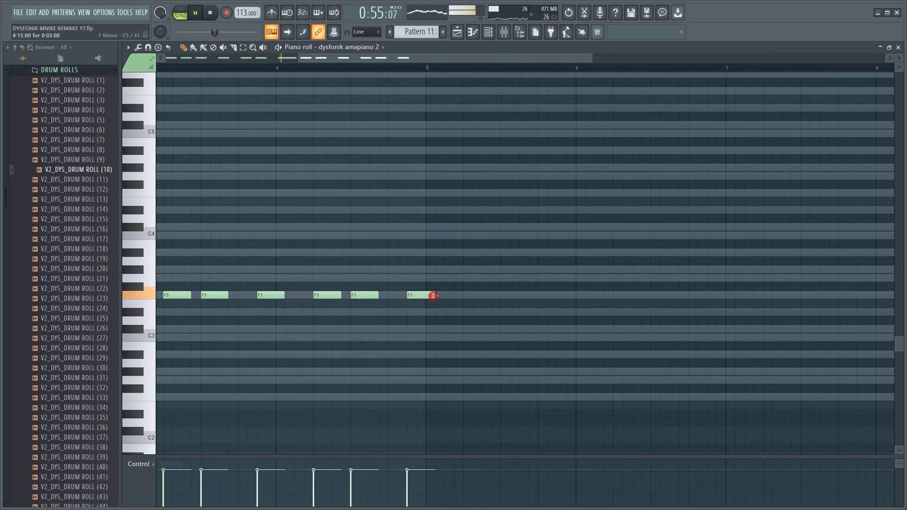
{"action": "scroll", "coordinate": [344, 76], "scroll_direction": "down", "scroll_amount": 3}
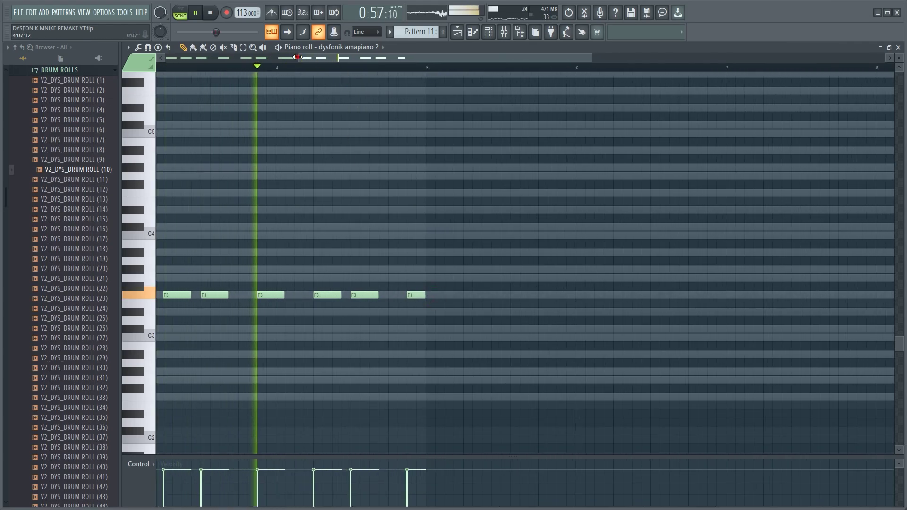
Copy the log drum notes from dysfonik amapiano 2 to dysfonik amapiano 5 and play Pattern 11 in pattern mode
{"action": "key", "text": "F6"}
{"action": "key", "text": "space"}
{"action": "left_click", "coordinate": [390, 382]}
{"action": "left_click", "coordinate": [389, 397]}
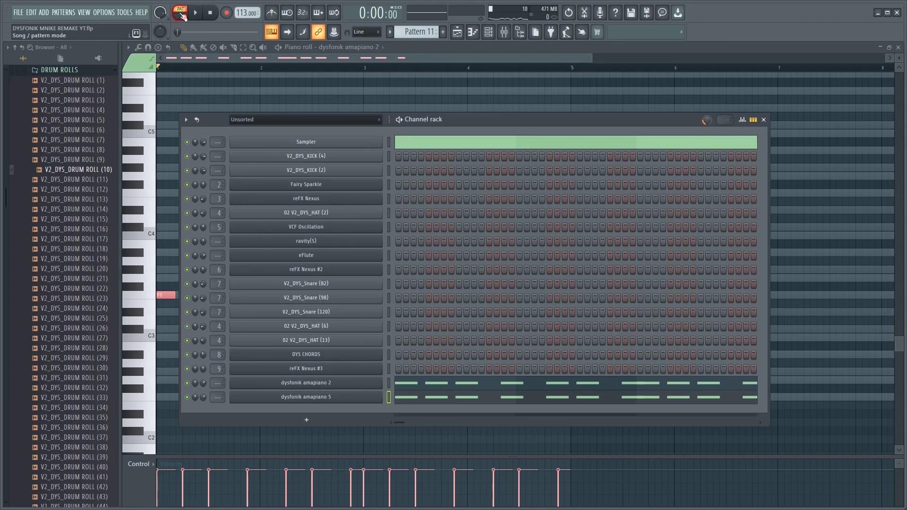
{"action": "key", "text": "space"}
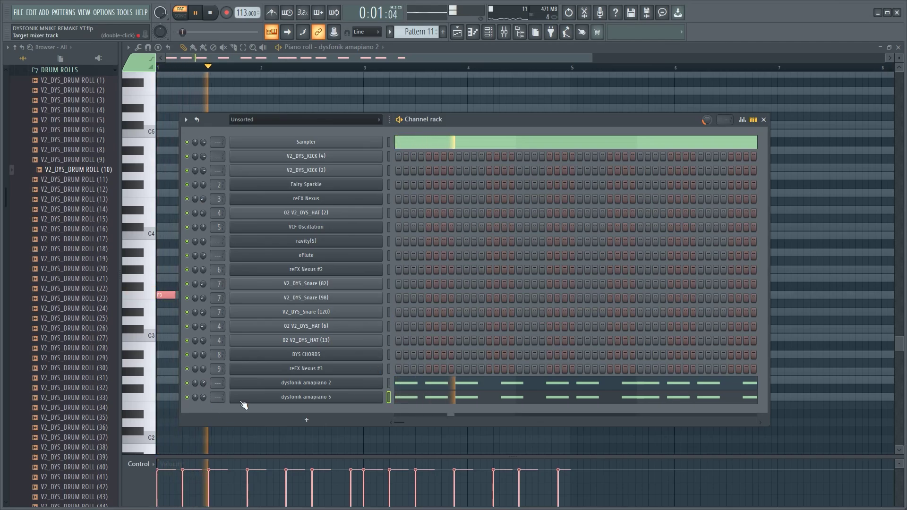
Change the cloned log drum channel's preset to dysfonik amapiano 7 and close its plugin window
{"action": "left_click", "coordinate": [266, 401]}
{"action": "left_click", "coordinate": [310, 123]}
{"action": "left_click", "coordinate": [310, 124]}
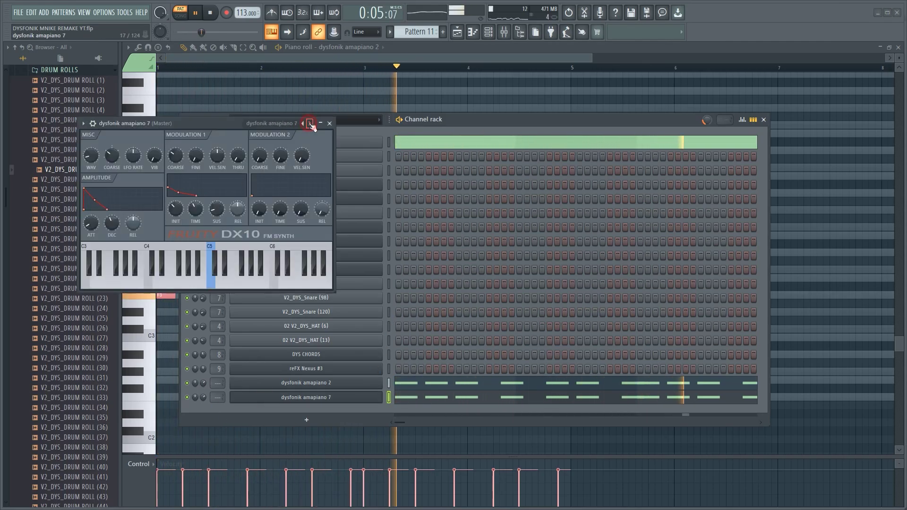
{"action": "left_click", "coordinate": [329, 124]}
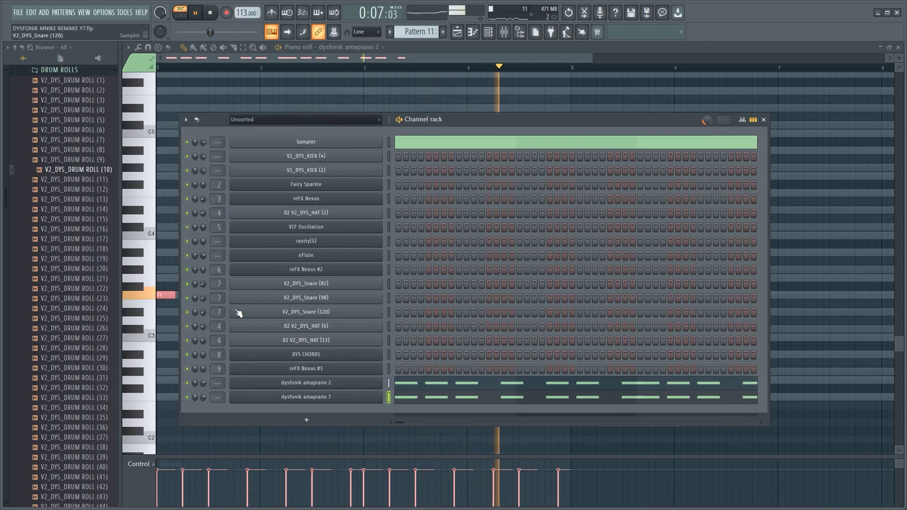
Collapse the DRUM ROLLS folder in the browser to get back to the sample pack's folder list
{"action": "scroll", "coordinate": [68, 183], "scroll_direction": "up", "scroll_amount": 1}
{"action": "scroll", "coordinate": [69, 184], "scroll_direction": "up", "scroll_amount": 5}
{"action": "left_click", "coordinate": [85, 249]}
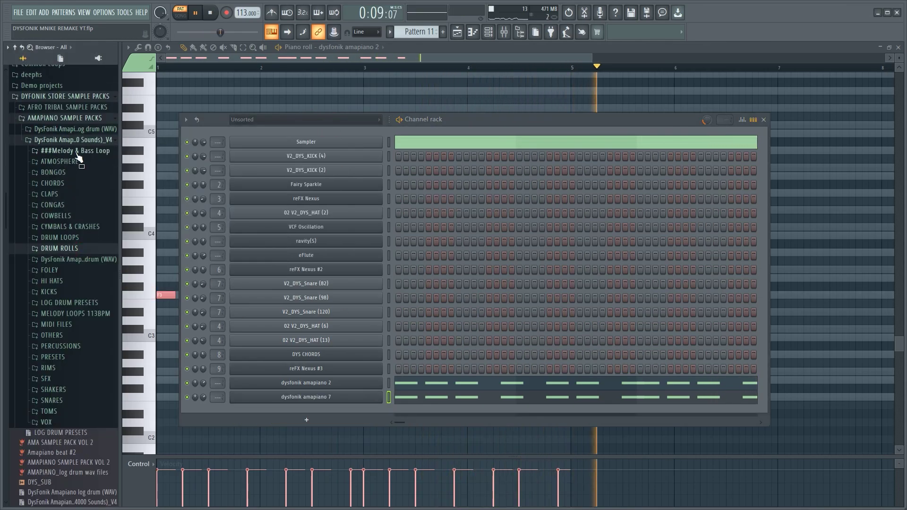
Stop playback and collapse the DysFonik Amapiano V4 sample pack folder in the browser
{"action": "key", "text": "space"}
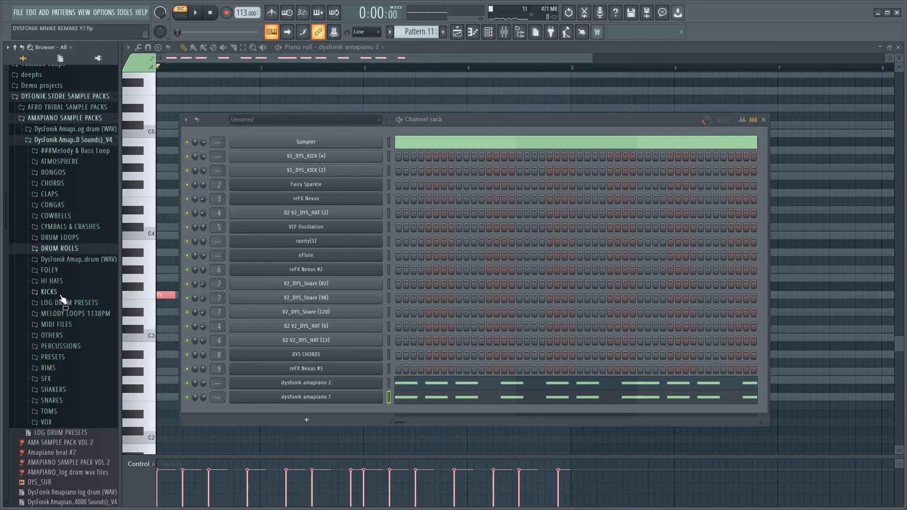
{"action": "left_click", "coordinate": [84, 141]}
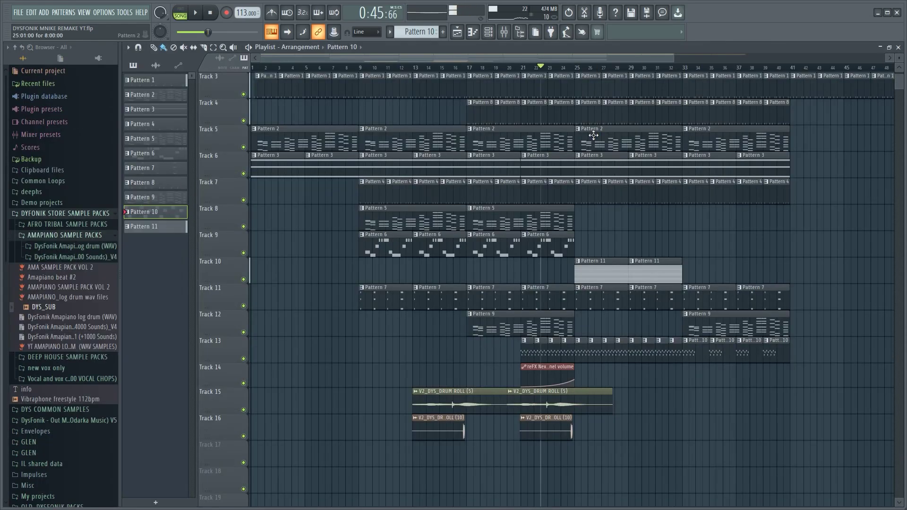
Delete the Pattern 2, Pattern 1 and Pattern 8 clips starting at bar 25 on Tracks 5, 3 and 4, and play the arrangement
{"action": "right_click", "coordinate": [593, 135]}
{"action": "scroll", "coordinate": [585, 75], "scroll_direction": "up", "scroll_amount": 2}
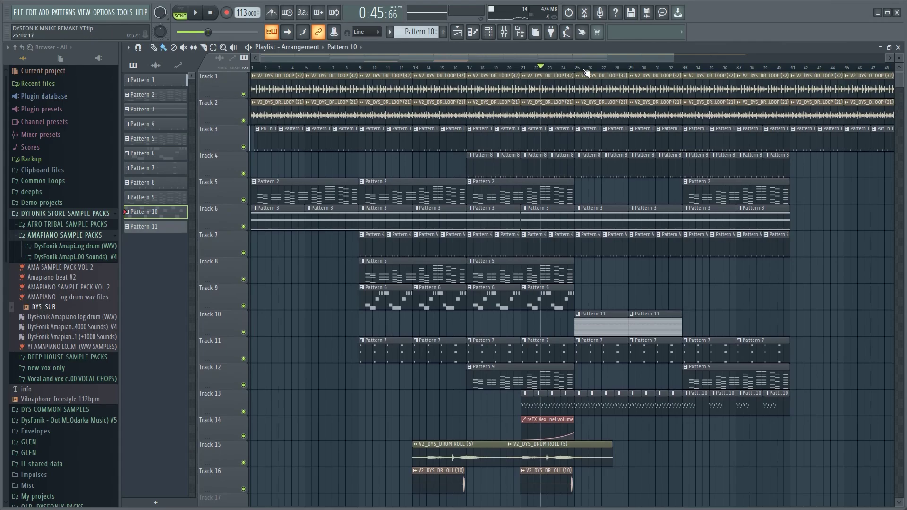
{"action": "scroll", "coordinate": [585, 72], "scroll_direction": "up", "scroll_amount": 4}
{"action": "right_click", "coordinate": [597, 141]}
{"action": "right_click", "coordinate": [603, 174]}
{"action": "key", "text": "space"}
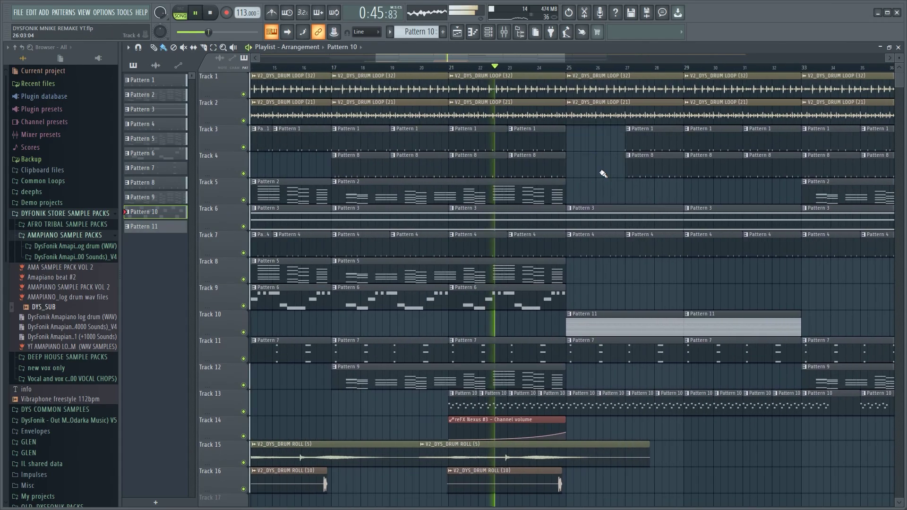
{"action": "scroll", "coordinate": [603, 174], "scroll_direction": "down", "scroll_amount": 2}
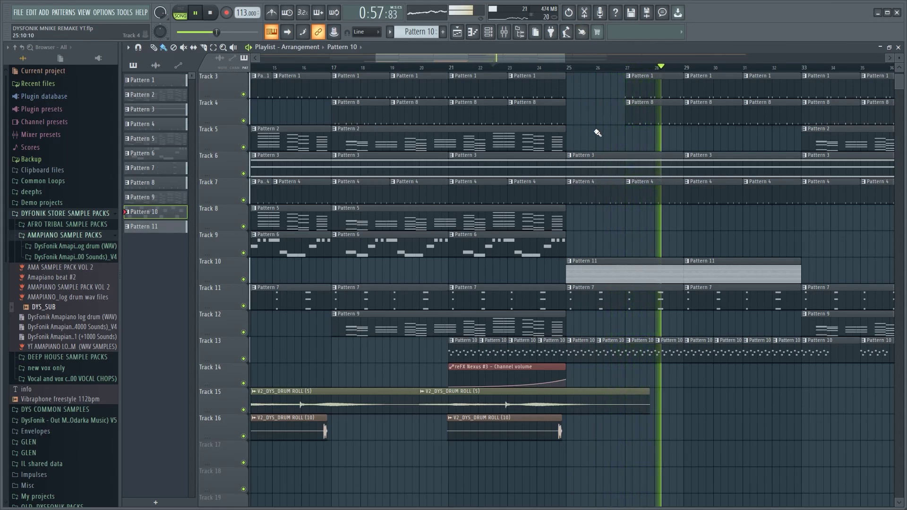
{"action": "key", "text": "space"}
Clear the Sampler channel's notes from Pattern 11 and close the channel rack
{"action": "left_click", "coordinate": [598, 277]}
{"action": "left_click", "coordinate": [488, 32]}
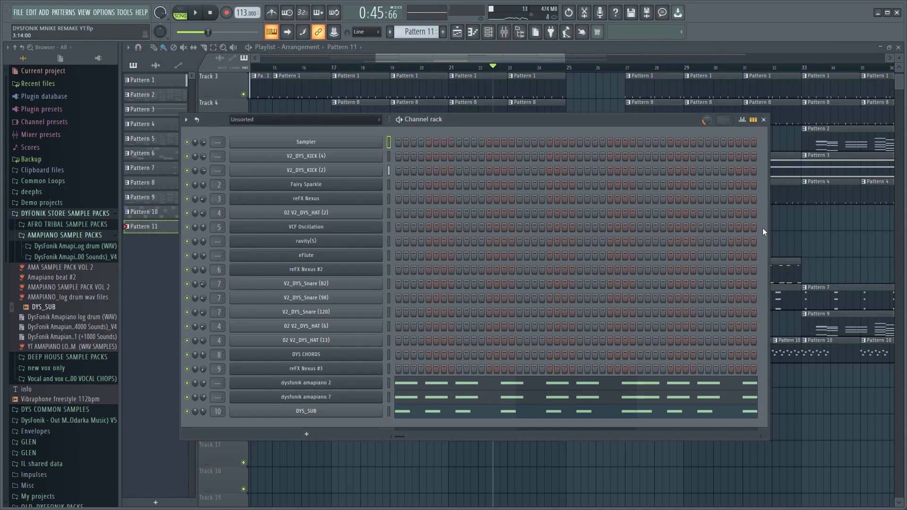
{"action": "right_click", "coordinate": [797, 218]}
Play from bar 17 and delete the Pattern 7 clips at bars 25 and 29 on Track 11
{"action": "scroll", "coordinate": [577, 69], "scroll_direction": "up", "scroll_amount": 3}
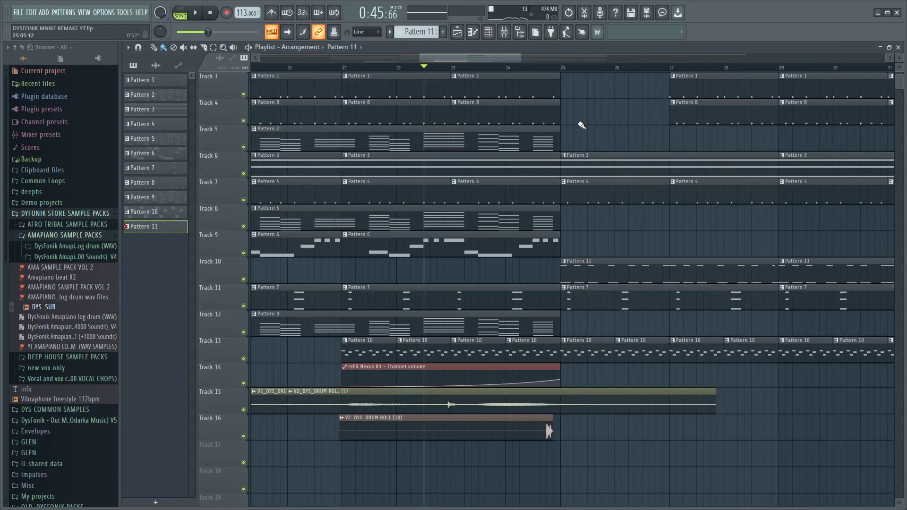
{"action": "scroll", "coordinate": [486, 307], "scroll_direction": "down", "scroll_amount": 5}
{"action": "key", "text": "space"}
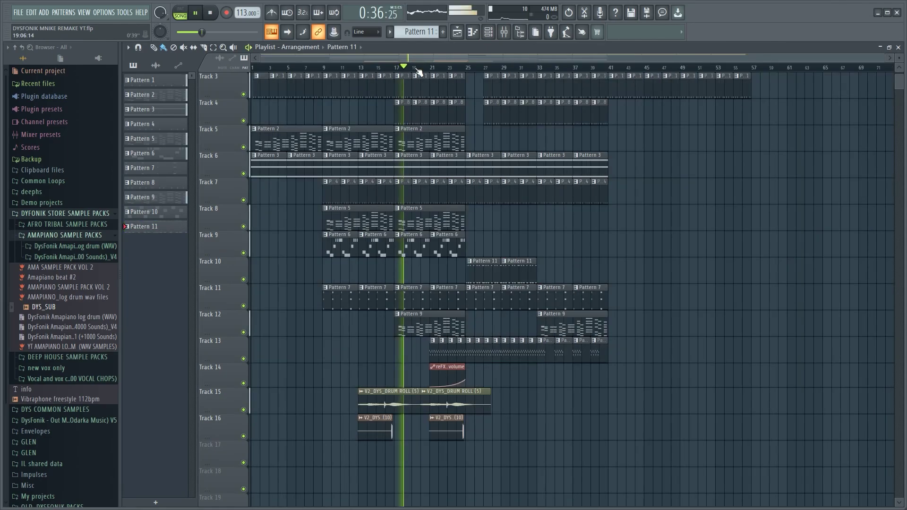
{"action": "right_click", "coordinate": [486, 307]}
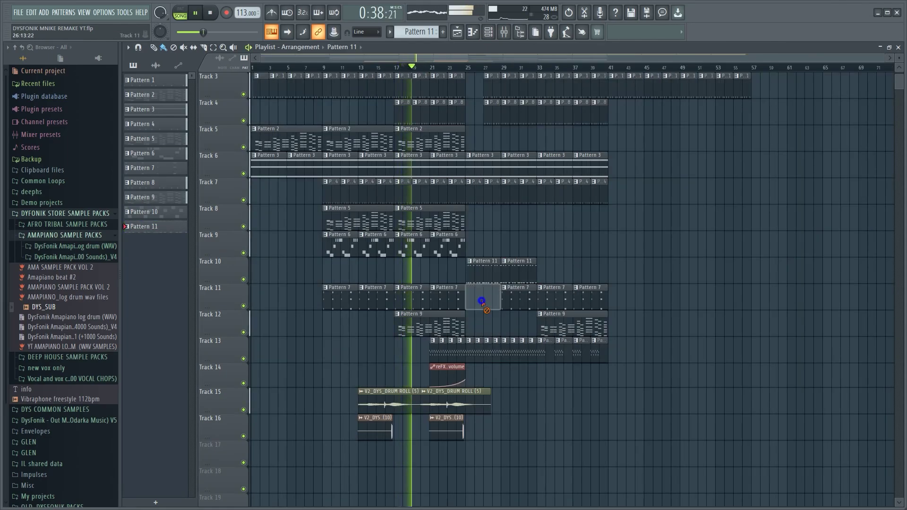
{"action": "right_click", "coordinate": [508, 305]}
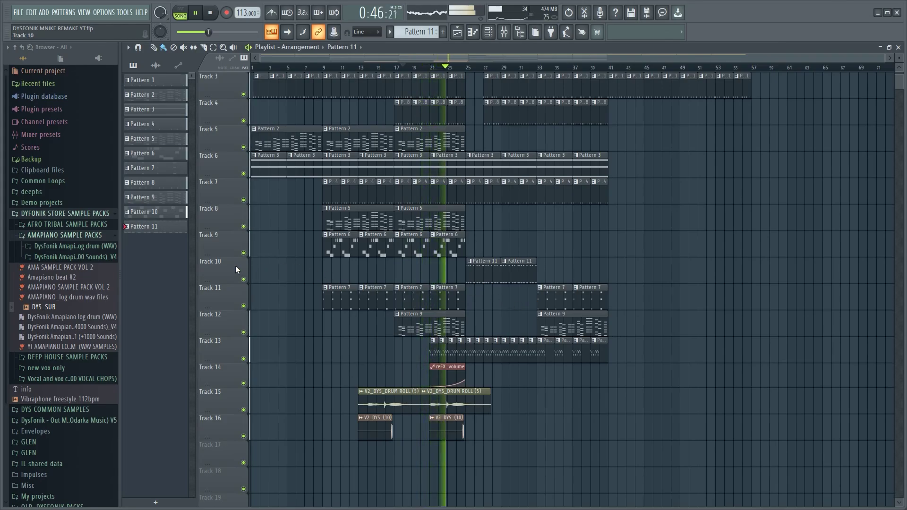
Move the Pattern 11 track down to Track 12 and insert an empty track below it as Track 13
{"action": "left_click_drag", "start_coordinate": [235, 267], "coordinate": [235, 322]}
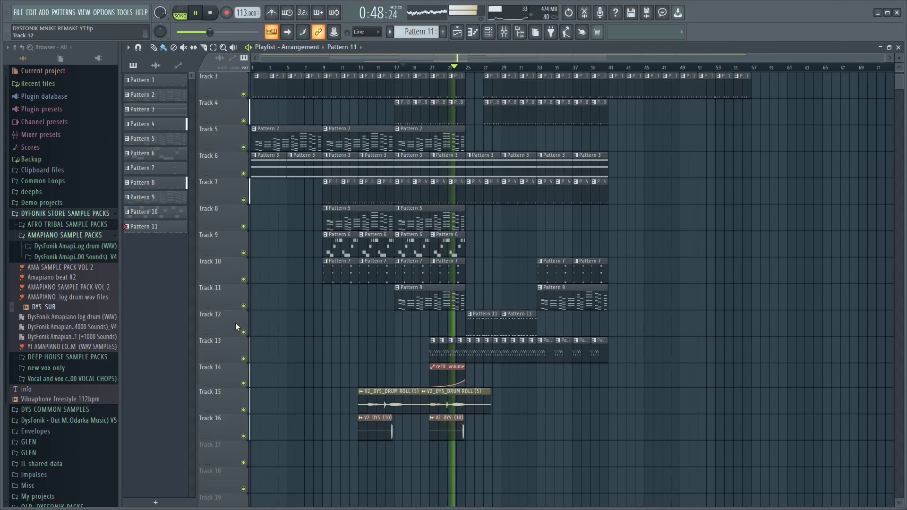
{"action": "right_click", "coordinate": [228, 351]}
{"action": "key", "text": "i"}
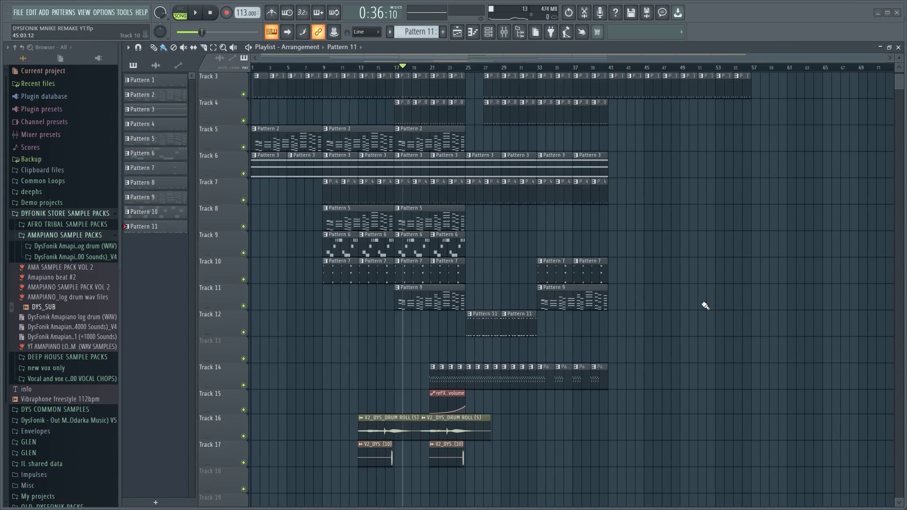
Create Pattern 12, place it at bar 25 on Track 13 and open its channel rack
{"action": "left_click", "coordinate": [444, 33]}
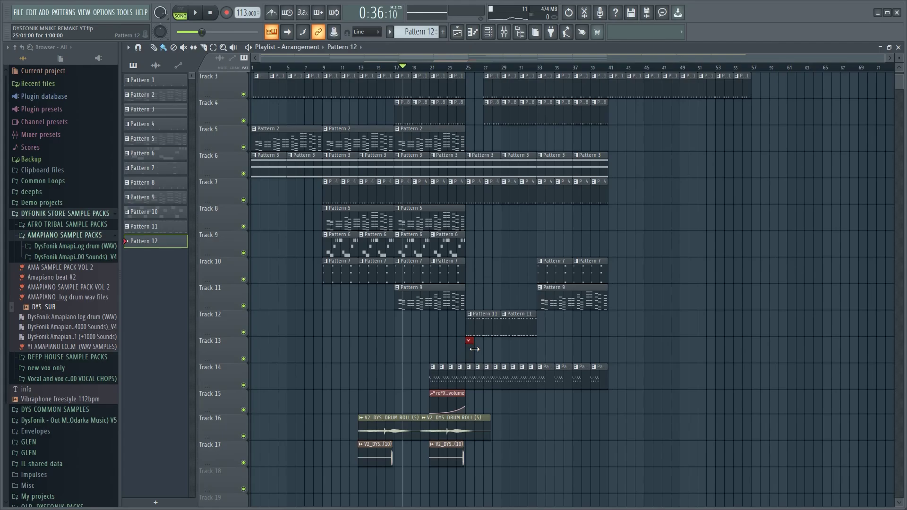
{"action": "key", "text": "F6"}
Find and expand the 02 HATS folder of the amapiano sample packs in the browser
{"action": "left_click", "coordinate": [71, 236]}
{"action": "left_click", "coordinate": [70, 237]}
{"action": "left_click", "coordinate": [77, 248]}
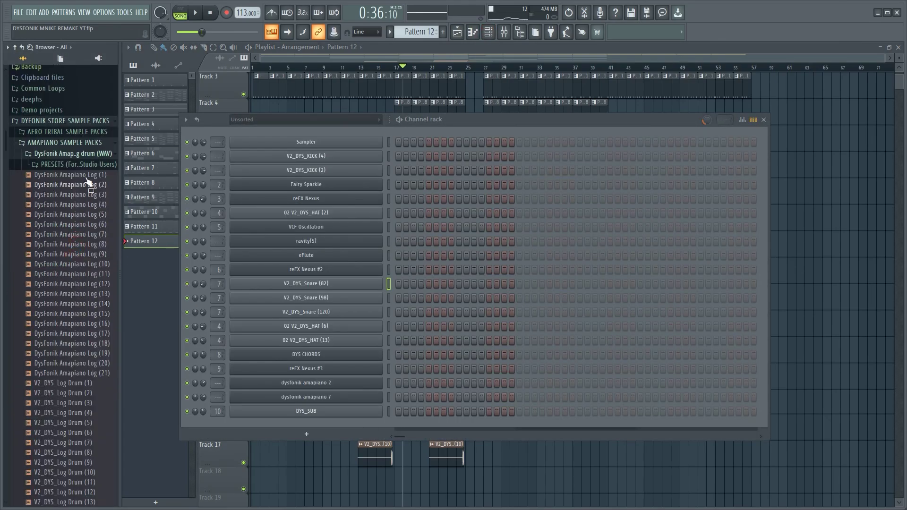
{"action": "left_click", "coordinate": [82, 154]}
{"action": "left_click", "coordinate": [81, 154]}
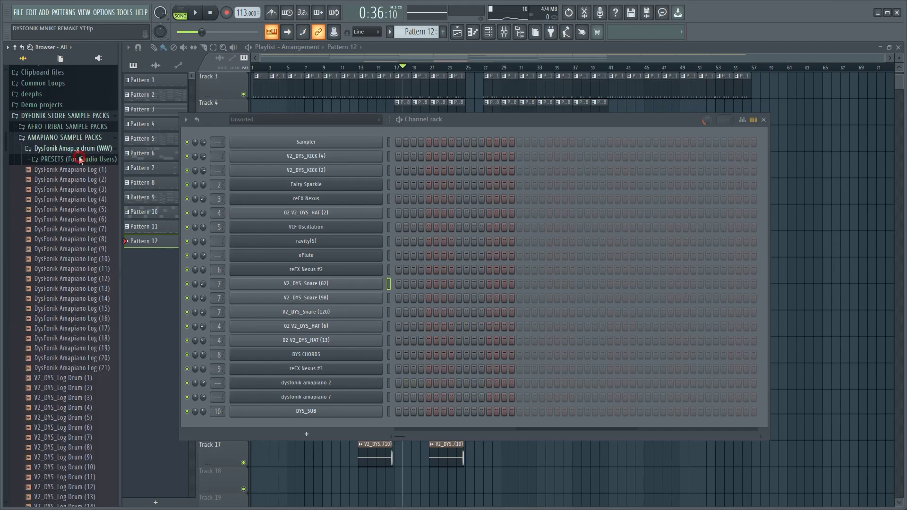
{"action": "left_click", "coordinate": [77, 176]}
{"action": "left_click", "coordinate": [78, 188]}
Audition the 02 HATS samples and add 02 V2_DYS_HAT (15) to the channel rack above V2_DYS_Snare (82)
{"action": "left_click", "coordinate": [79, 318]}
{"action": "left_click", "coordinate": [81, 328]}
{"action": "left_click", "coordinate": [81, 337]}
{"action": "left_click", "coordinate": [82, 347]}
{"action": "left_click", "coordinate": [83, 358]}
{"action": "left_click", "coordinate": [84, 367]}
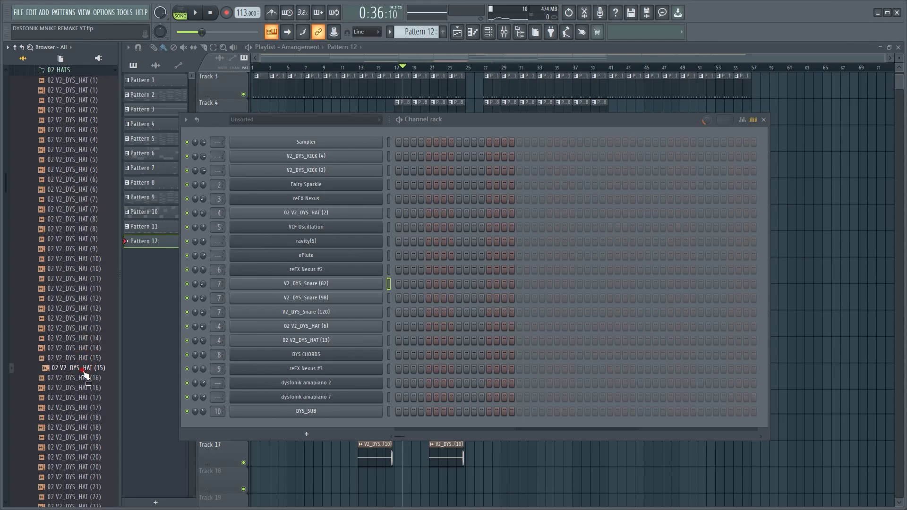
{"action": "left_click_drag", "start_coordinate": [86, 363], "coordinate": [381, 274]}
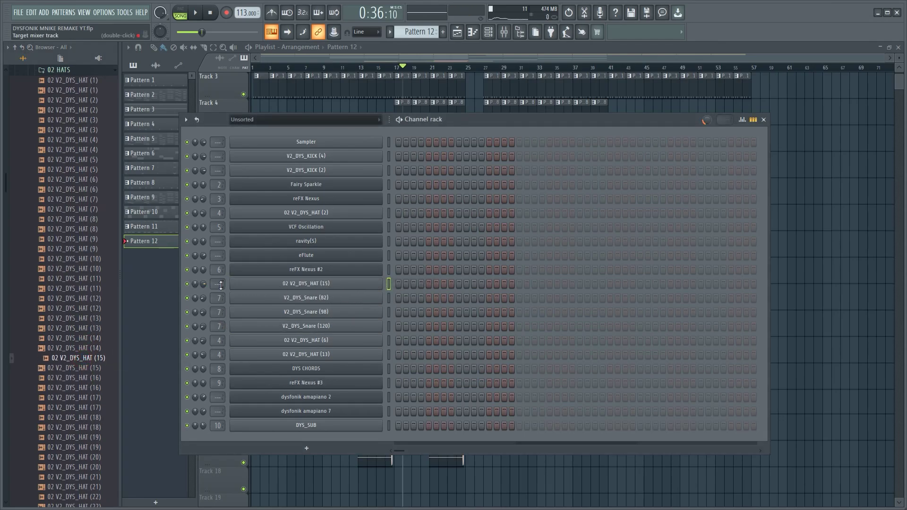
Check the hat insert's effects in the mixer and route 02 V2_DYS_HAT (15) to mixer track 4
{"action": "left_click", "coordinate": [512, 37]}
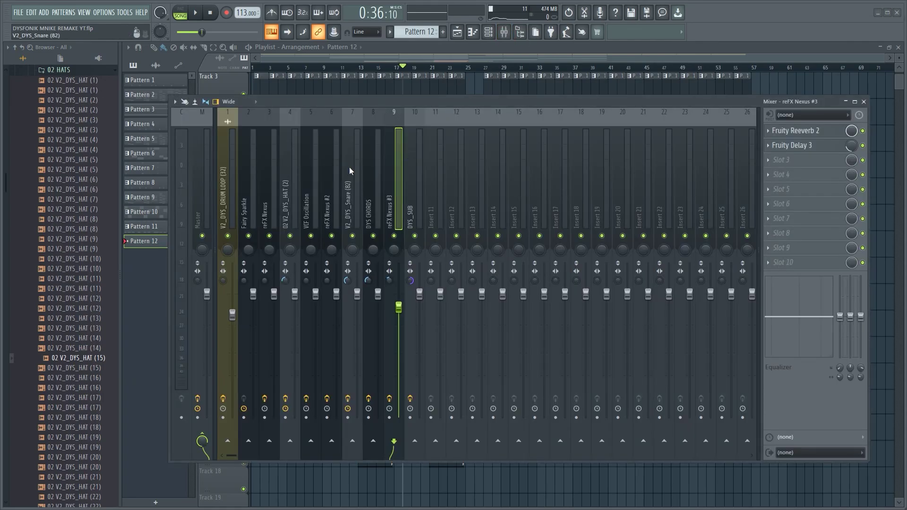
{"action": "left_click", "coordinate": [286, 183]}
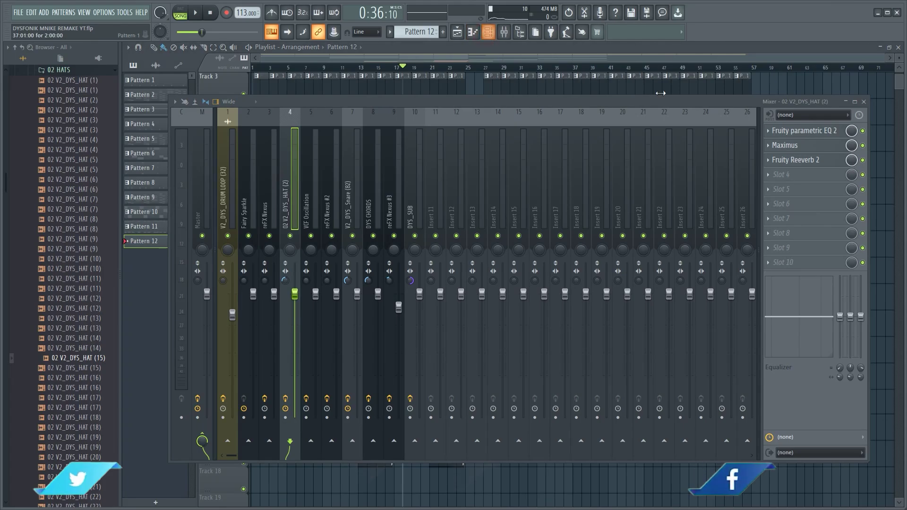
{"action": "left_click", "coordinate": [864, 101]}
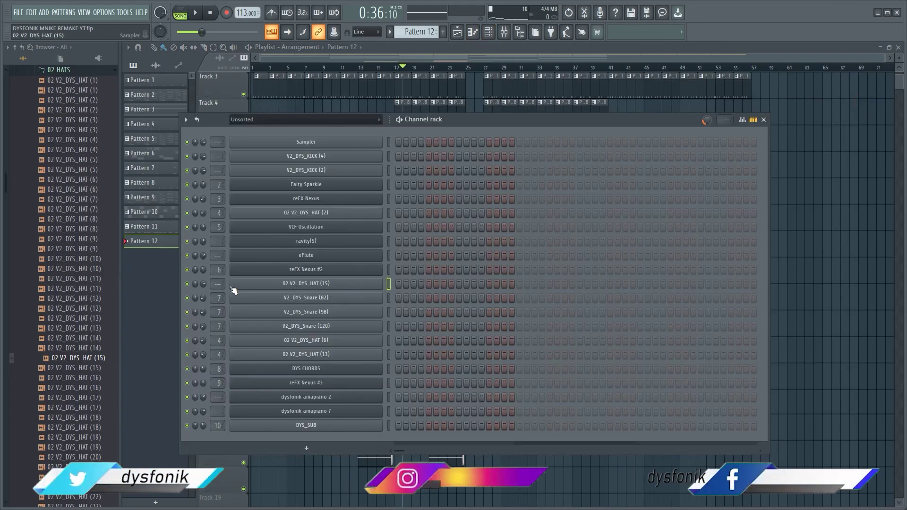
{"action": "scroll", "coordinate": [210, 283], "scroll_direction": "up", "scroll_amount": 4}
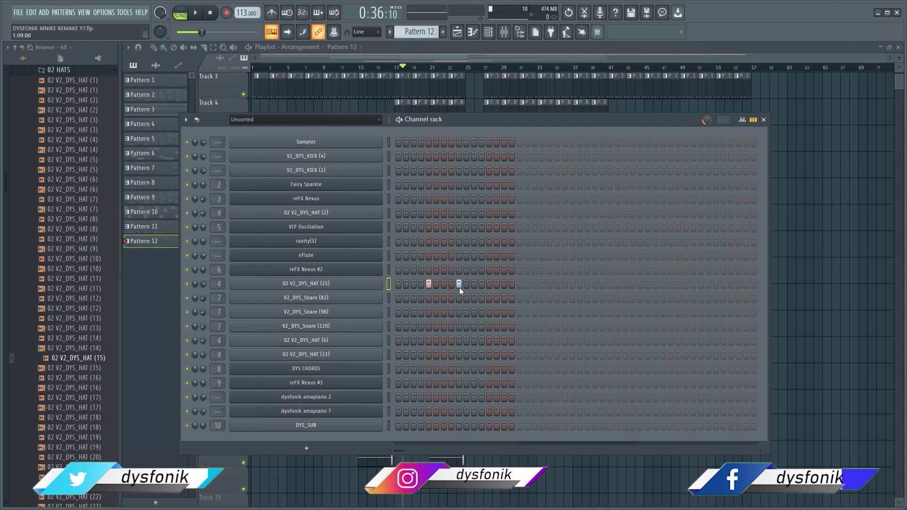
Program 02 V2_DYS_HAT (15) in Pattern 12 on steps 5, 9, 15, 21, 25 and 31, and preview it
{"action": "left_click", "coordinate": [504, 284]}
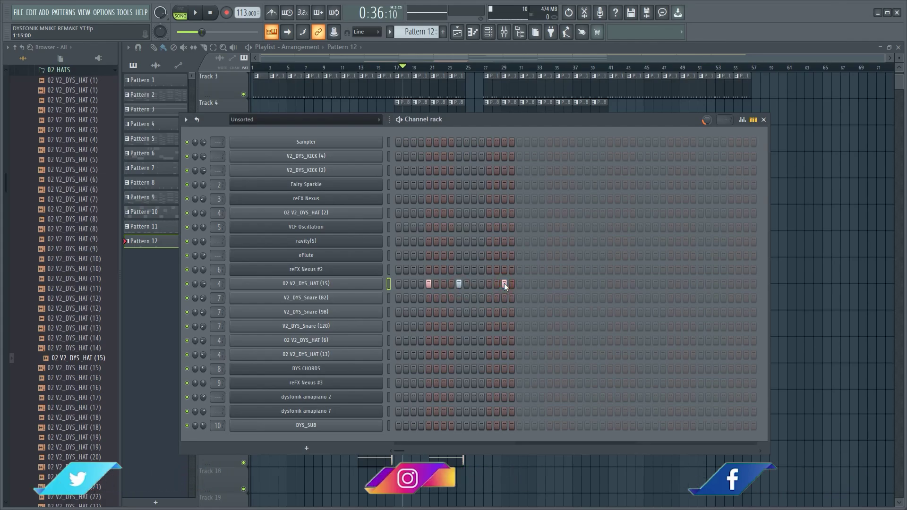
{"action": "left_click", "coordinate": [550, 282]}
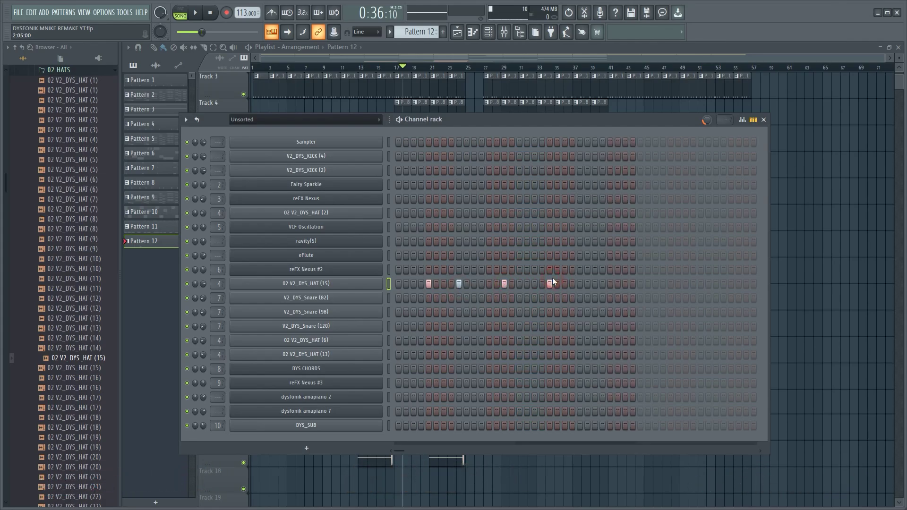
{"action": "key", "text": "space"}
{"action": "key", "text": "space"}
Place Pattern 12 clips at bars 25 and 29 on Track 13 and play bars 25 to 33 as a loop
{"action": "left_click", "coordinate": [654, 111]}
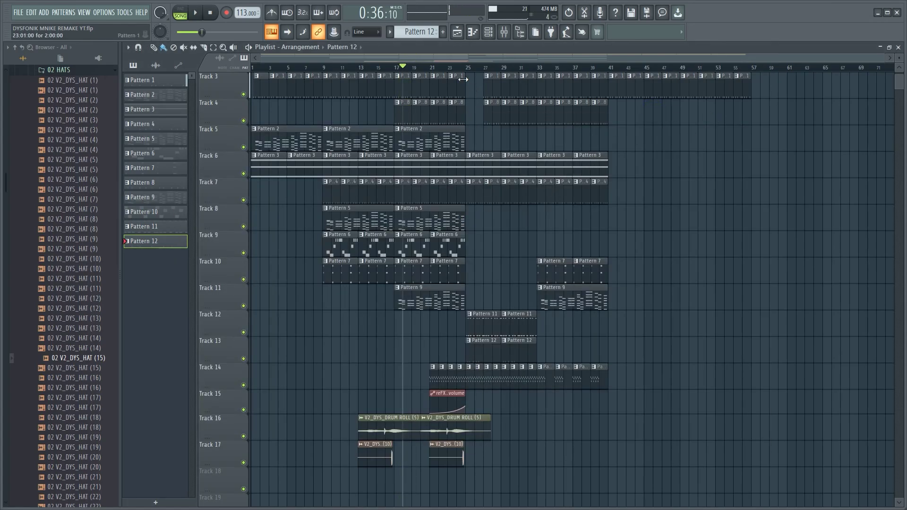
{"action": "left_click_drag", "start_coordinate": [466, 70], "coordinate": [537, 70]}
{"action": "left_click", "coordinate": [683, 329]}
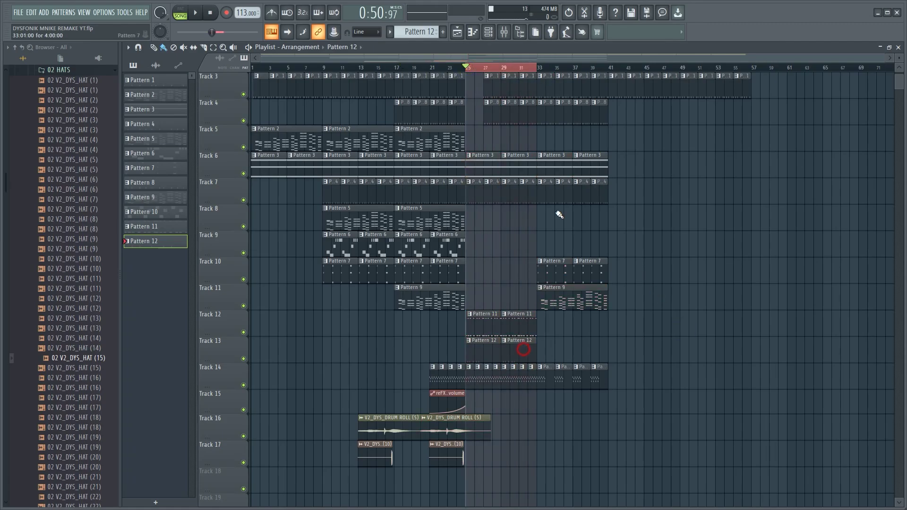
{"action": "left_click", "coordinate": [497, 31]}
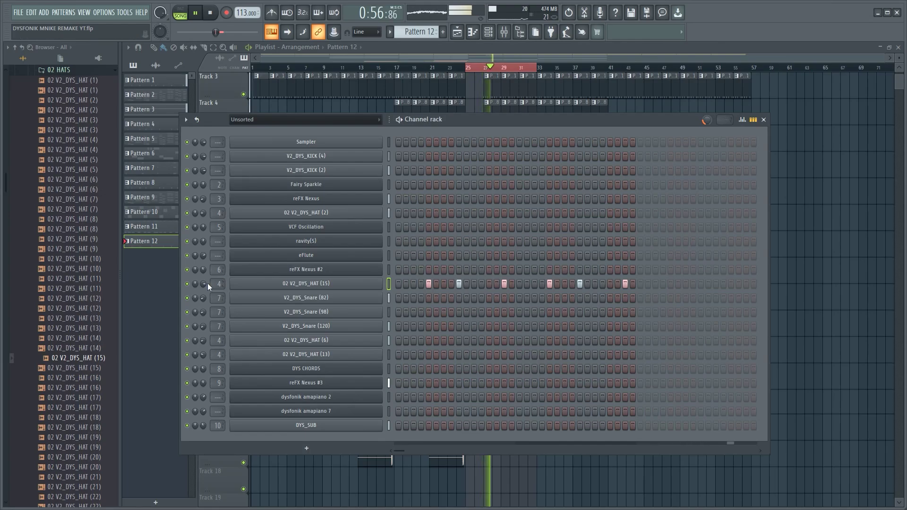
{"action": "key", "text": "space"}
{"action": "key", "text": "space"}
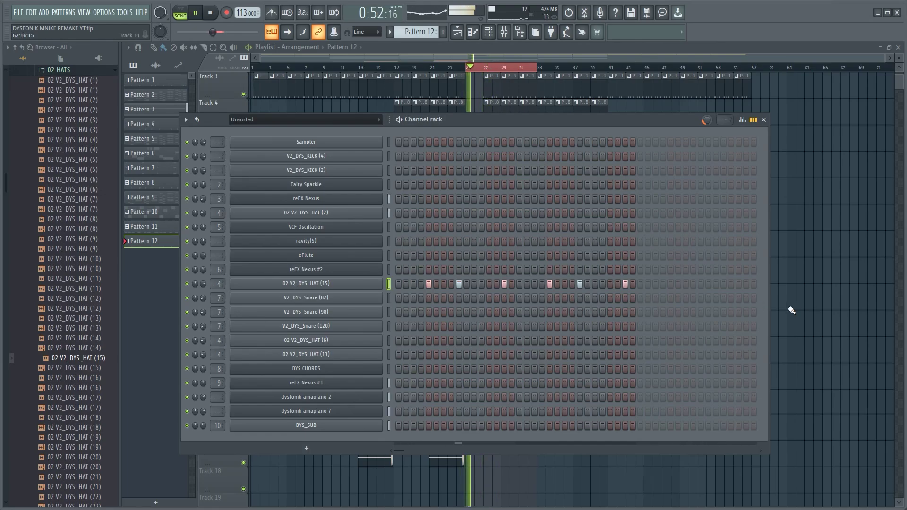
{"action": "key", "text": "F6"}
Shorten the Pattern 12 clips to two bars, repeat them to fill bars 25 to 33 on Track 13, and stop playback
{"action": "left_click_drag", "start_coordinate": [547, 351], "coordinate": [501, 338]}
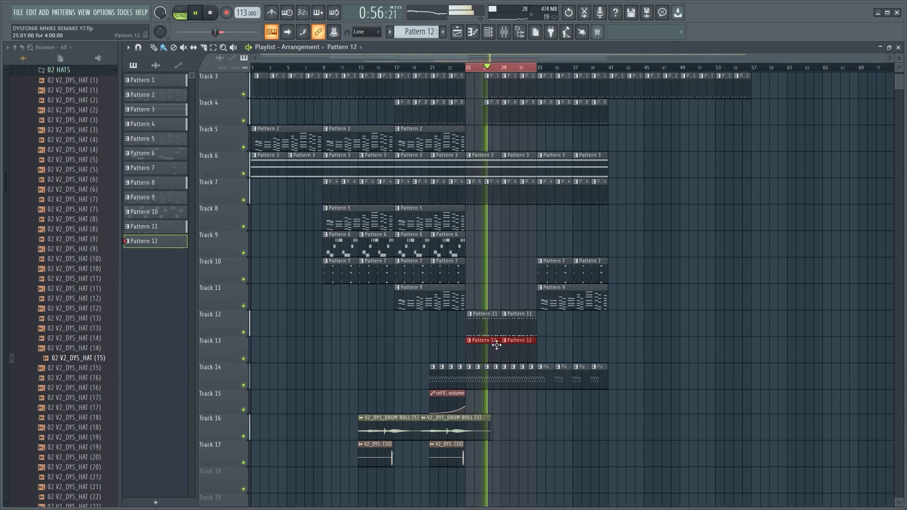
{"action": "mouse_move", "coordinate": [496, 345]}
{"action": "left_mouse_down"}
{"action": "mouse_move", "coordinate": [480, 344]}
{"action": "mouse_move", "coordinate": [489, 344]}
{"action": "left_mouse_up"}
{"action": "left_click", "coordinate": [611, 342], "text": "ctrl"}
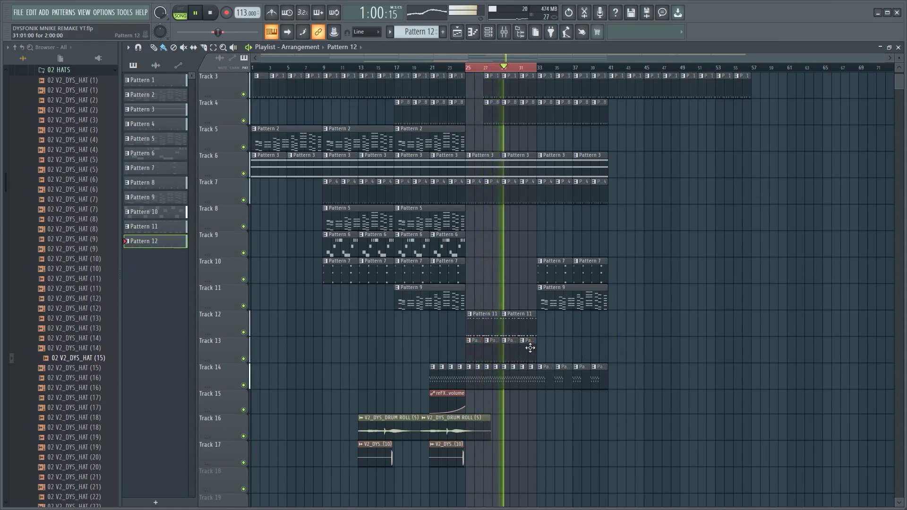
{"action": "key", "text": "space"}
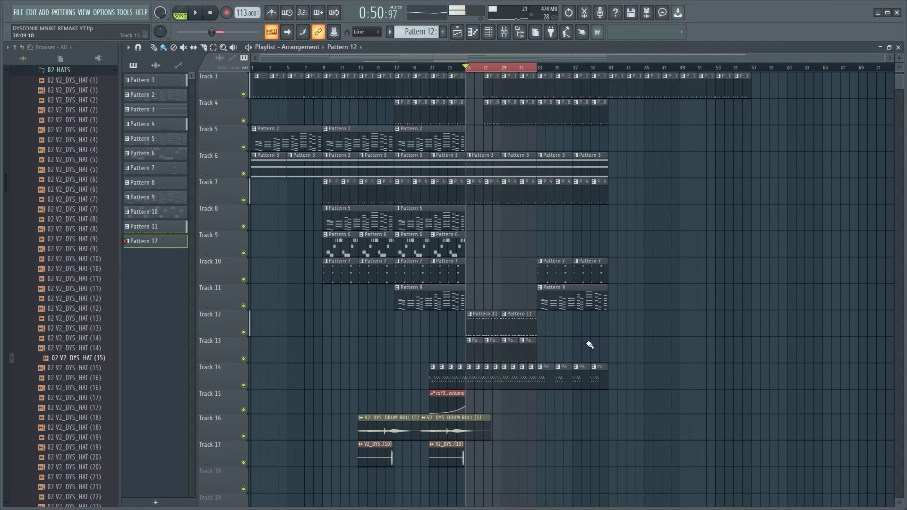
Delete the Pattern 9 clip at bar 33 on Track 11 and clear the playlist's time selection
{"action": "right_click", "coordinate": [553, 300]}
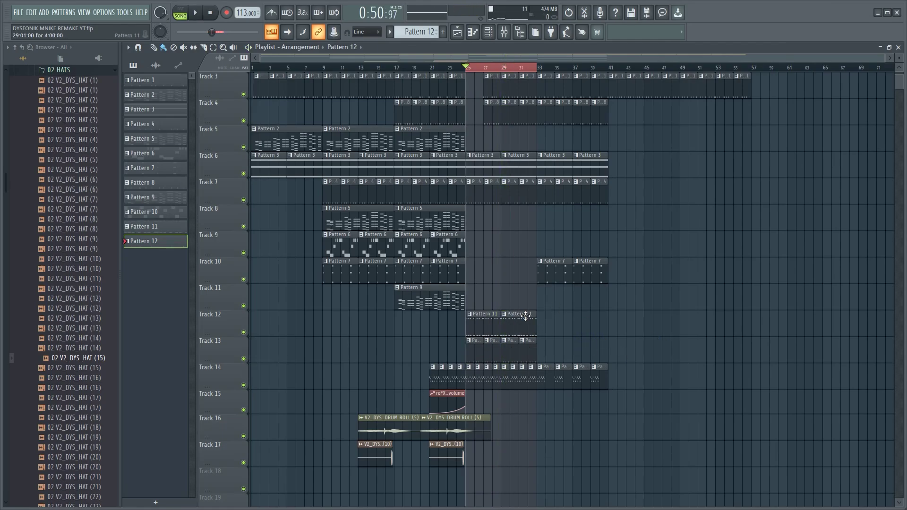
{"action": "left_click", "coordinate": [535, 68]}
Copy the V2_DYS_DRUM ROLL (5) and (10) clips to bars 28 and 29 on Tracks 16 and 17, and set the playhead to bar 33
{"action": "scroll", "coordinate": [598, 225], "scroll_direction": "down", "scroll_amount": 3}
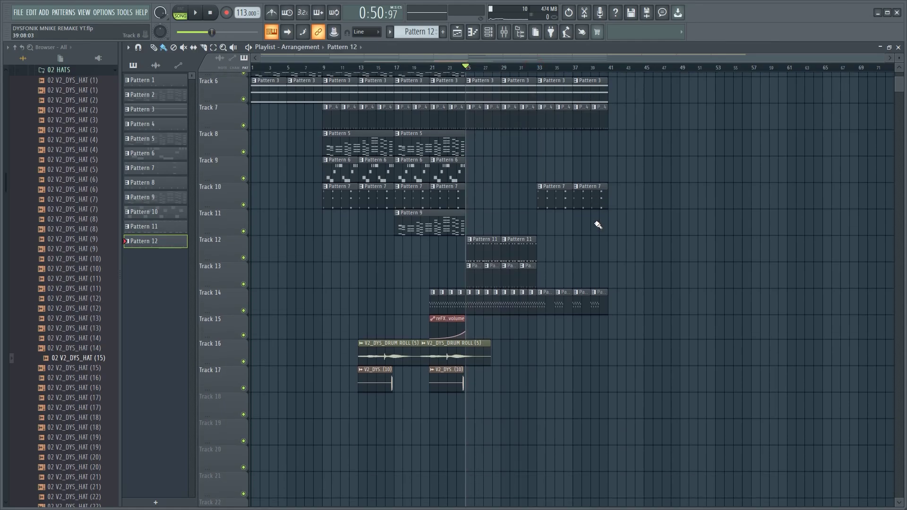
{"action": "mouse_move", "coordinate": [558, 441]}
{"action": "left_mouse_down"}
{"action": "mouse_move", "coordinate": [442, 335]}
{"action": "mouse_move", "coordinate": [532, 338]}
{"action": "left_mouse_up"}
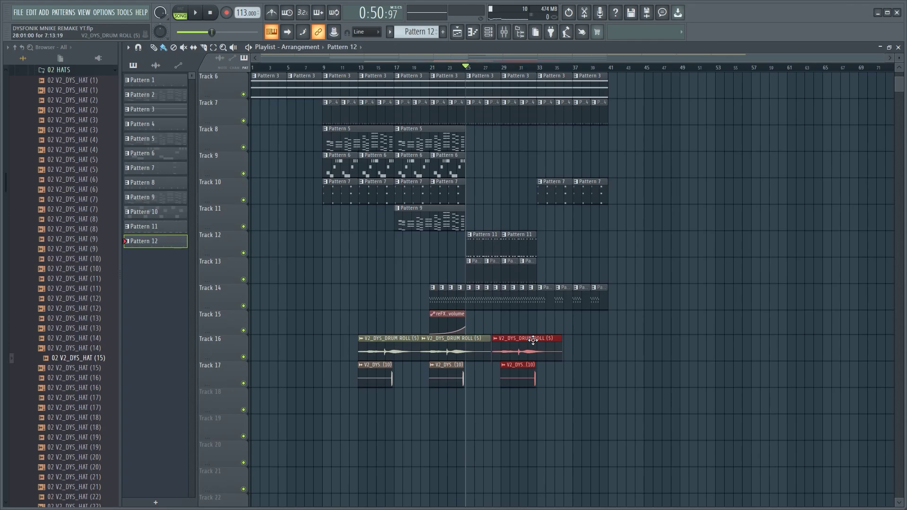
{"action": "left_click", "coordinate": [537, 67]}
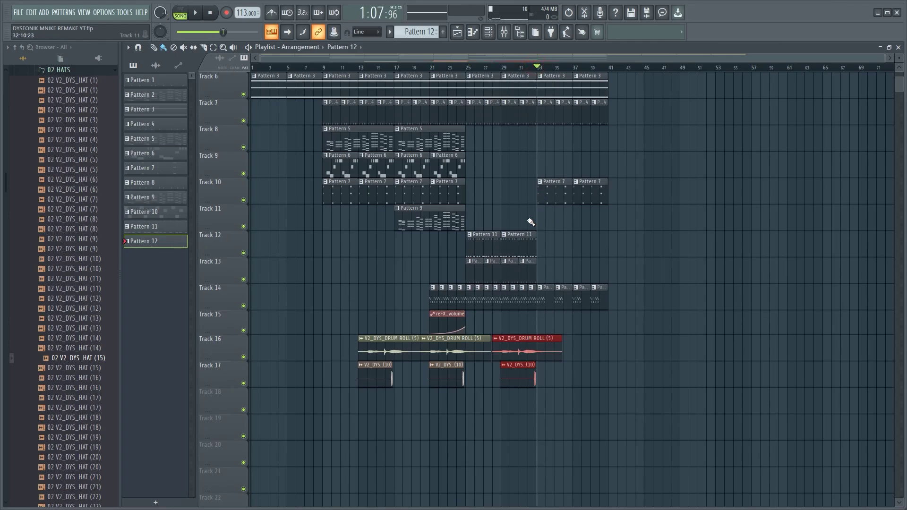
Replace the gapped Pattern 10 clips after bar 33 on Track 14 with continuous Pattern 10 repeats up to bar 41
{"action": "right_click", "coordinate": [563, 300]}
{"action": "right_click", "coordinate": [581, 301]}
{"action": "right_click", "coordinate": [598, 302]}
{"action": "mouse_move", "coordinate": [578, 304]}
{"action": "left_mouse_down"}
{"action": "mouse_move", "coordinate": [499, 301]}
{"action": "mouse_move", "coordinate": [579, 302]}
{"action": "left_mouse_up"}
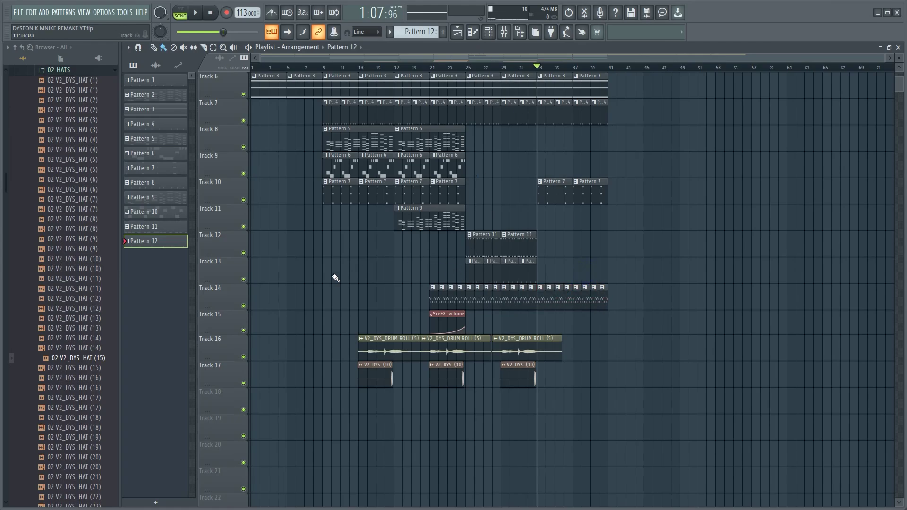
Insert an empty track above the Pattern 10 track and place a new Pattern 13 clip at bar 33 on Track 14
{"action": "right_click", "coordinate": [222, 273]}
{"action": "right_click", "coordinate": [213, 309]}
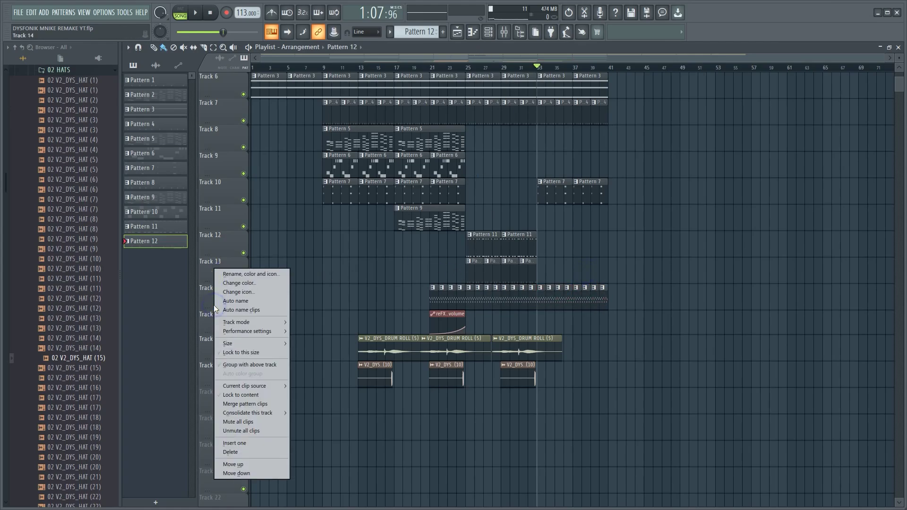
{"action": "left_click", "coordinate": [234, 443]}
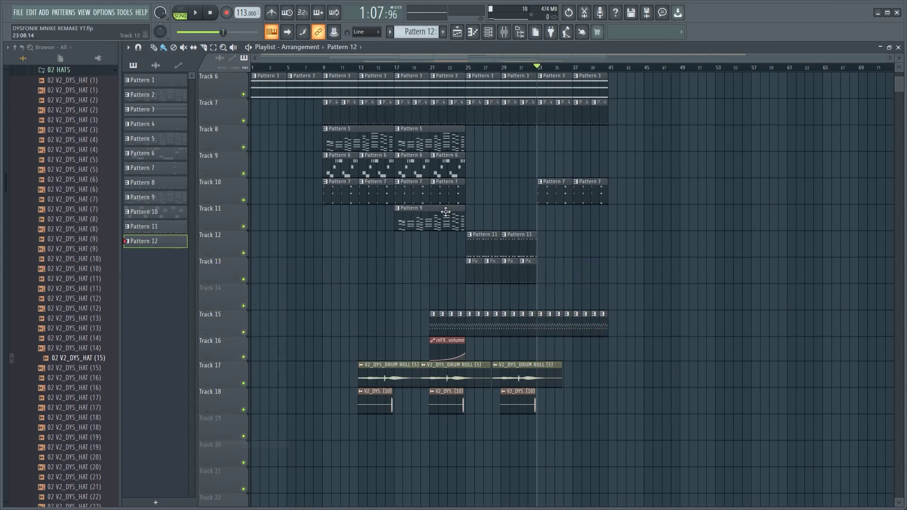
{"action": "left_click", "coordinate": [444, 33]}
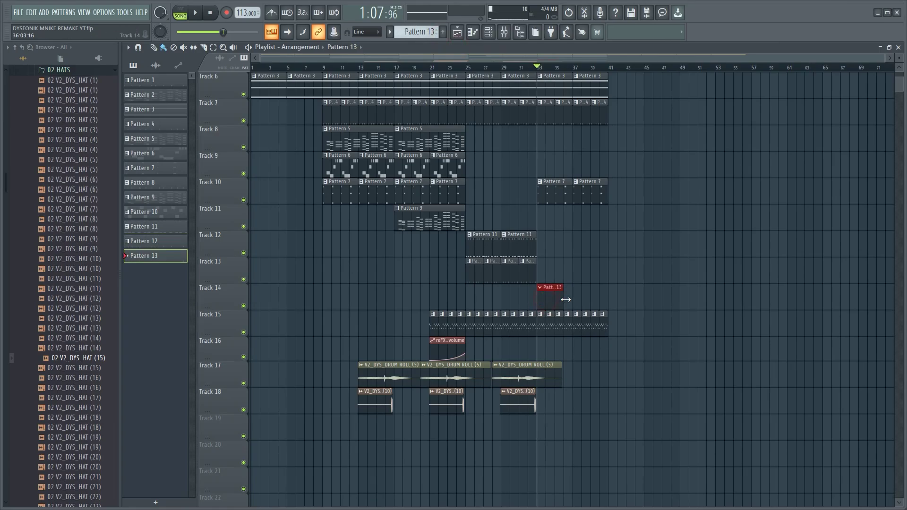
{"action": "scroll", "coordinate": [590, 281], "scroll_direction": "down", "scroll_amount": 3}
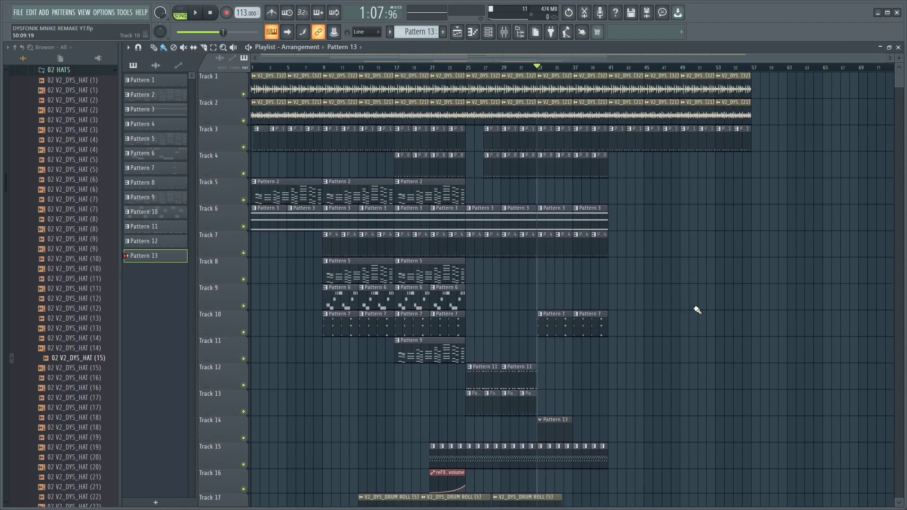
In the Sampler piano roll for Pattern 13, stamp the Minor Natural (Aeolian) scale from F#2 and duplicate it one octave higher
{"action": "left_click", "coordinate": [488, 36]}
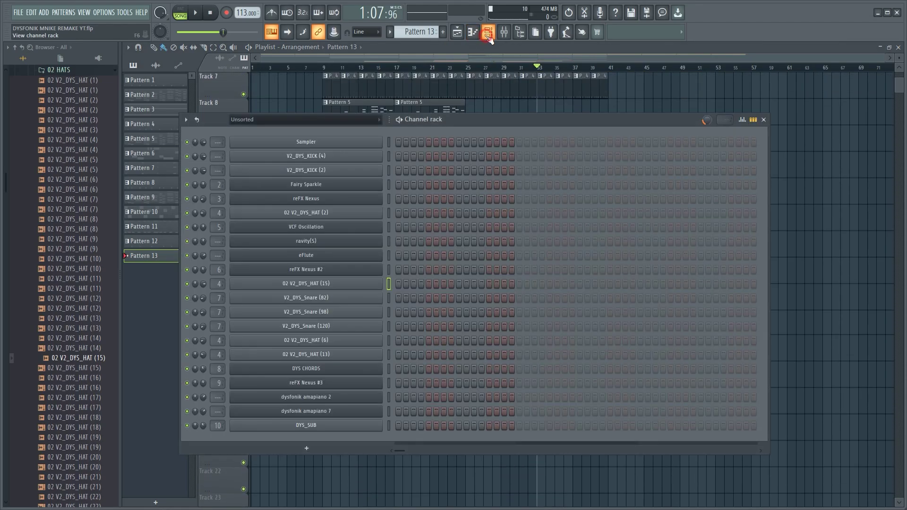
{"action": "left_click", "coordinate": [458, 33]}
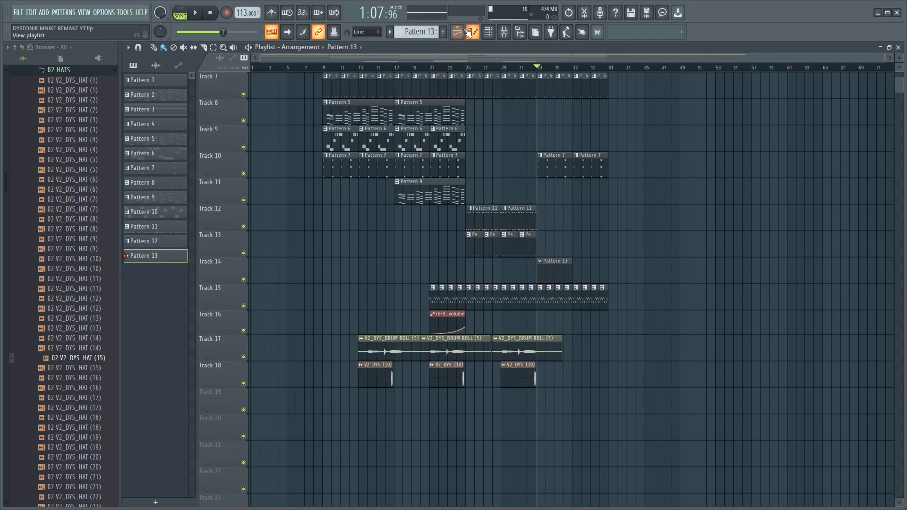
{"action": "left_click", "coordinate": [470, 32]}
{"action": "right_click", "coordinate": [380, 142]}
{"action": "left_click", "coordinate": [395, 140]}
{"action": "left_click", "coordinate": [157, 47]}
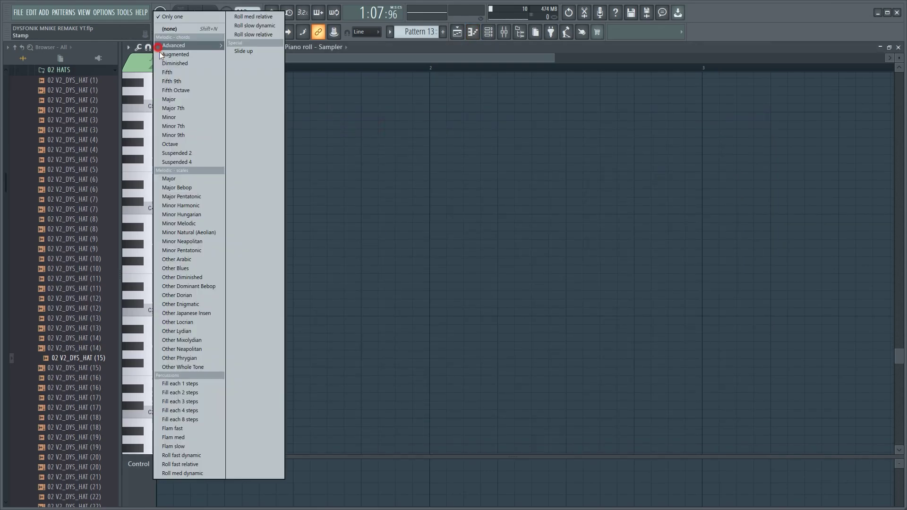
{"action": "left_click", "coordinate": [189, 232]}
{"action": "left_click", "coordinate": [177, 287]}
{"action": "left_click_drag", "start_coordinate": [177, 288], "coordinate": [229, 365]}
{"action": "left_click_drag", "start_coordinate": [246, 278], "coordinate": [263, 278]}
{"action": "left_click_drag", "start_coordinate": [252, 179], "coordinate": [234, 173]}
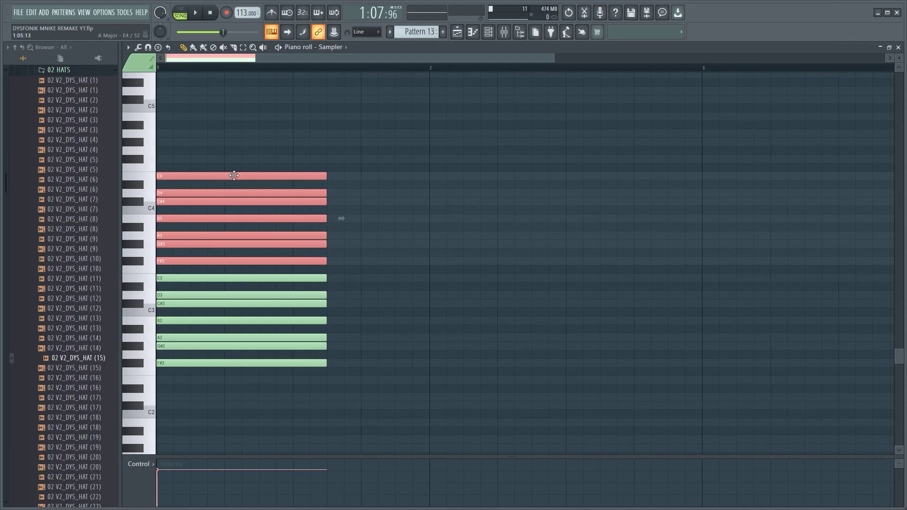
Shift the scale to F minor, stack it through the higher octaves, and stretch all its notes to four bars
{"action": "left_click_drag", "start_coordinate": [372, 393], "coordinate": [195, 113]}
{"action": "scroll", "coordinate": [223, 68], "scroll_direction": "down", "scroll_amount": 3}
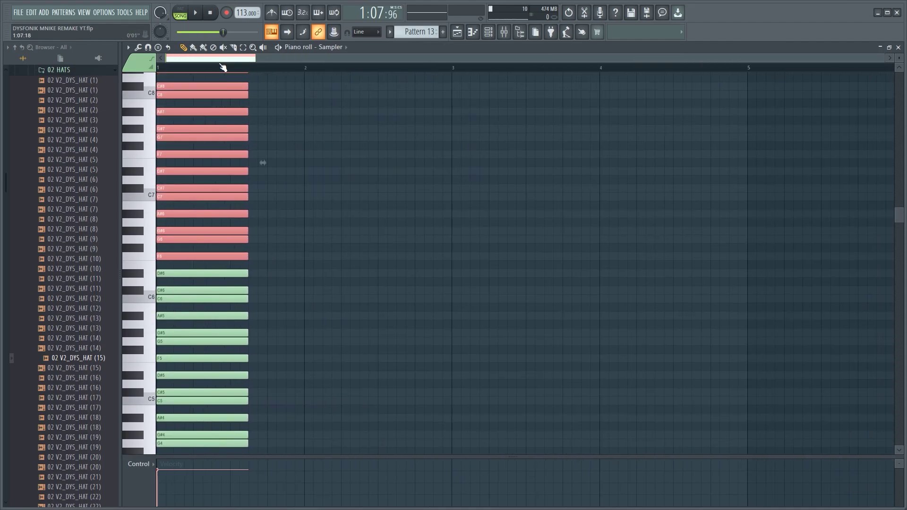
{"action": "key", "text": "ctrl+a"}
{"action": "left_click_drag", "start_coordinate": [248, 156], "coordinate": [749, 156]}
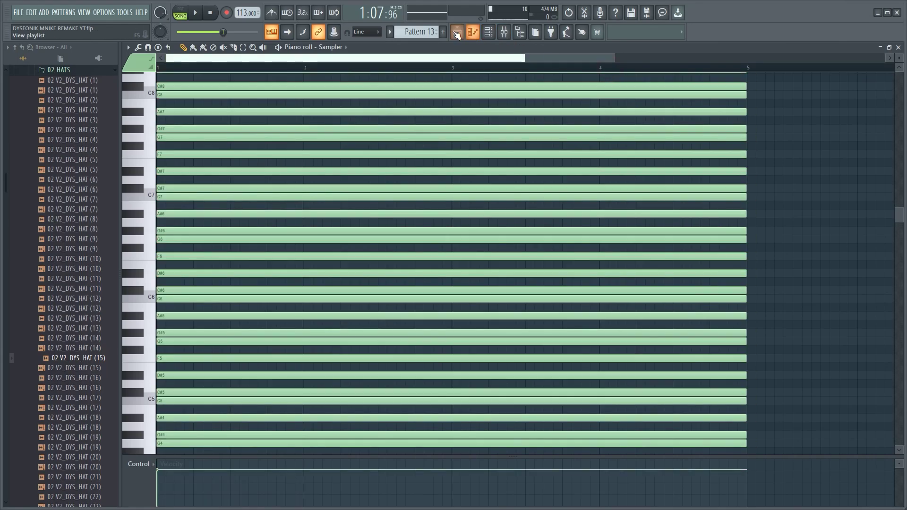
Add the dysfonik amapiano 5 synth to the channel rack and open its settings
{"action": "left_click", "coordinate": [456, 32]}
{"action": "key", "text": "F6"}
{"action": "left_click", "coordinate": [306, 454]}
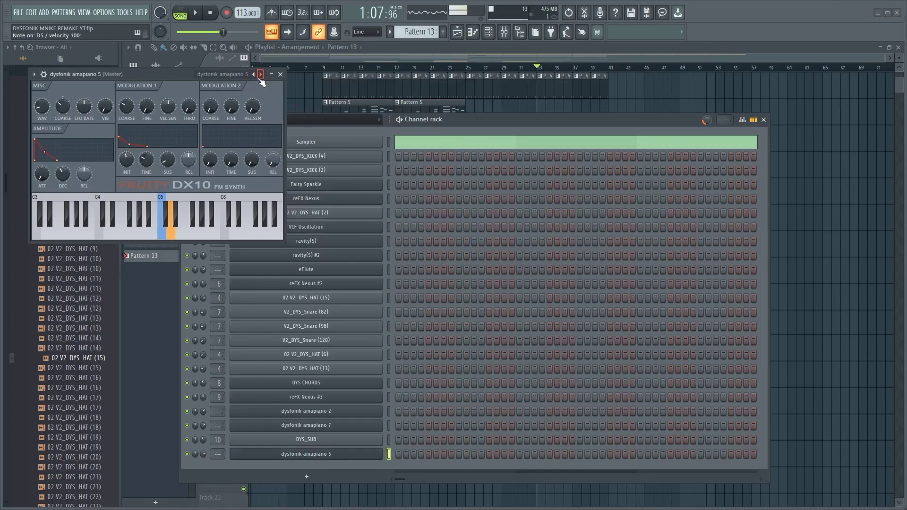
Draw the opening melody notes C#5, C5, D#5, F5 and F5 in the ravity(S) #2 piano roll
{"action": "key", "text": "F7"}
{"action": "key", "text": "space"}
{"action": "left_click", "coordinate": [208, 297]}
{"action": "left_click_drag", "start_coordinate": [247, 298], "coordinate": [291, 299]}
{"action": "left_click", "coordinate": [291, 317]}
{"action": "key", "text": "space"}
{"action": "key", "text": "ctrl+Down"}
{"action": "key", "text": "space"}
{"action": "left_click_drag", "start_coordinate": [395, 273], "coordinate": [377, 272]}
{"action": "left_click", "coordinate": [380, 256]}
{"action": "left_click", "coordinate": [436, 256]}
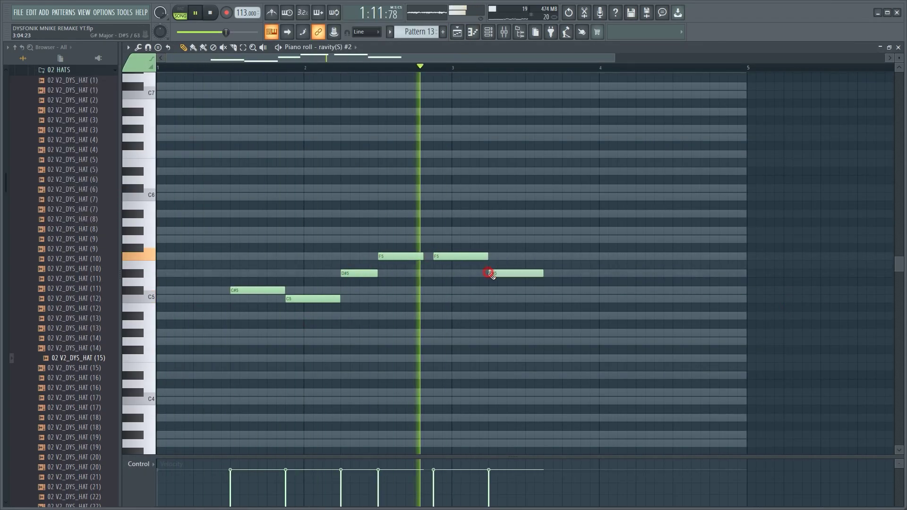
Continue the ravity(S) #2 melody with C#5, C5, C5, D#5 and F5 notes towards bar 5
{"action": "left_click", "coordinate": [490, 290]}
{"action": "left_click", "coordinate": [527, 299]}
{"action": "left_click", "coordinate": [582, 298]}
{"action": "left_click", "coordinate": [640, 273]}
{"action": "left_click", "coordinate": [680, 256]}
Lengthen the F5 note near bar 5 and extend the ravity(S) #2 melody past bar 6 with F5, C#5 and C5 notes
{"action": "key", "text": "F5"}
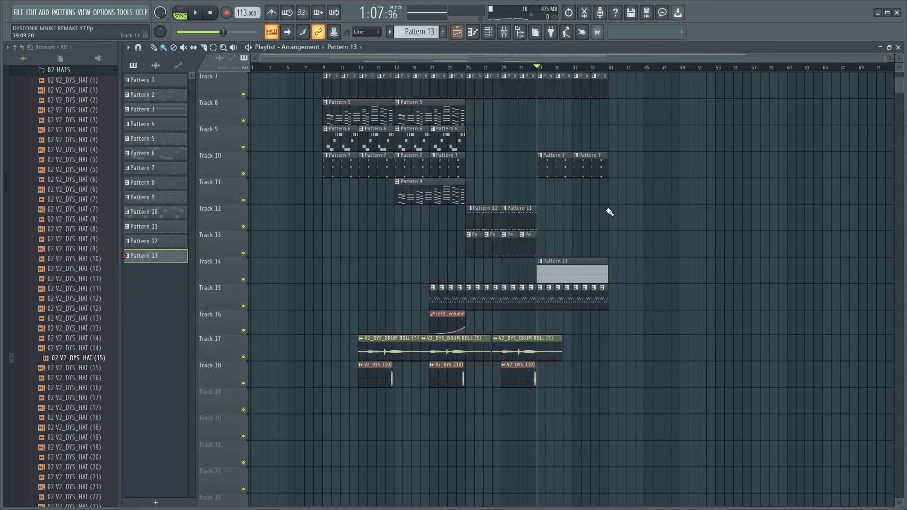
{"action": "key", "text": "F6"}
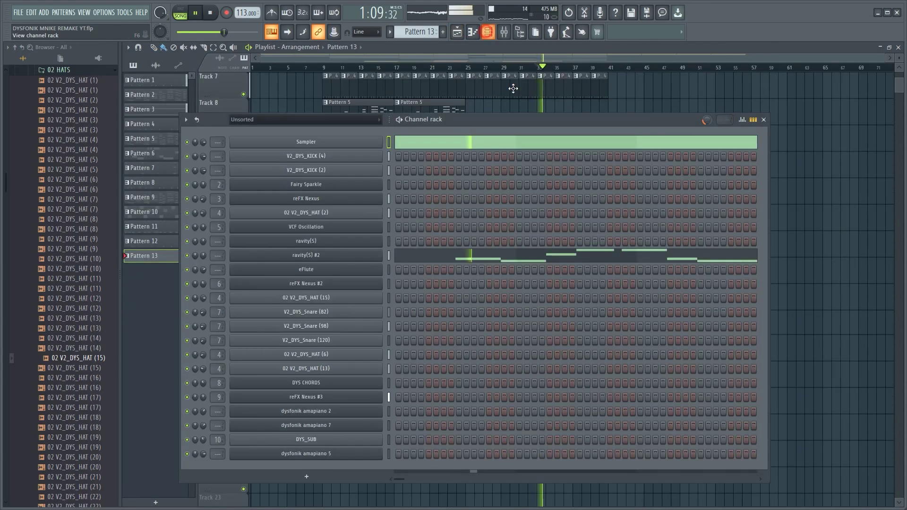
{"action": "left_click", "coordinate": [517, 256]}
{"action": "scroll", "coordinate": [514, 236], "scroll_direction": "down", "scroll_amount": 2}
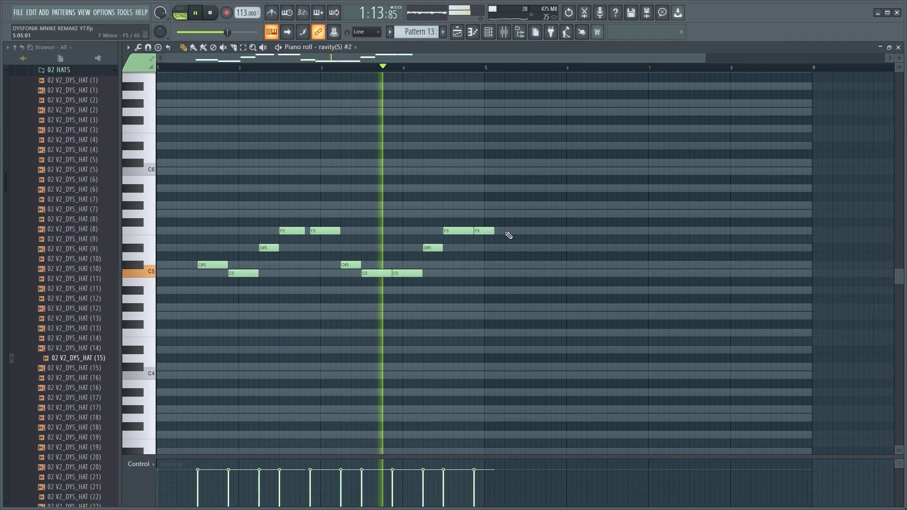
{"action": "left_click_drag", "start_coordinate": [493, 231], "coordinate": [515, 231]}
{"action": "scroll", "coordinate": [542, 74], "scroll_direction": "up", "scroll_amount": 3}
{"action": "key", "text": "space"}
{"action": "key", "text": "space"}
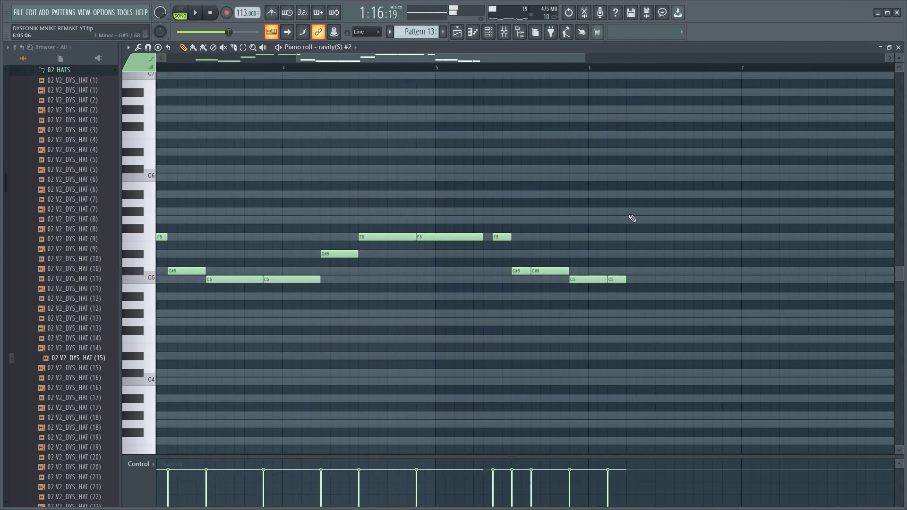
Add the higher D# and F notes after bar 6 and complete the ravity(S) #2 melody up to bar 9
{"action": "left_click", "coordinate": [639, 181]}
{"action": "left_click_drag", "start_coordinate": [638, 181], "coordinate": [645, 148]}
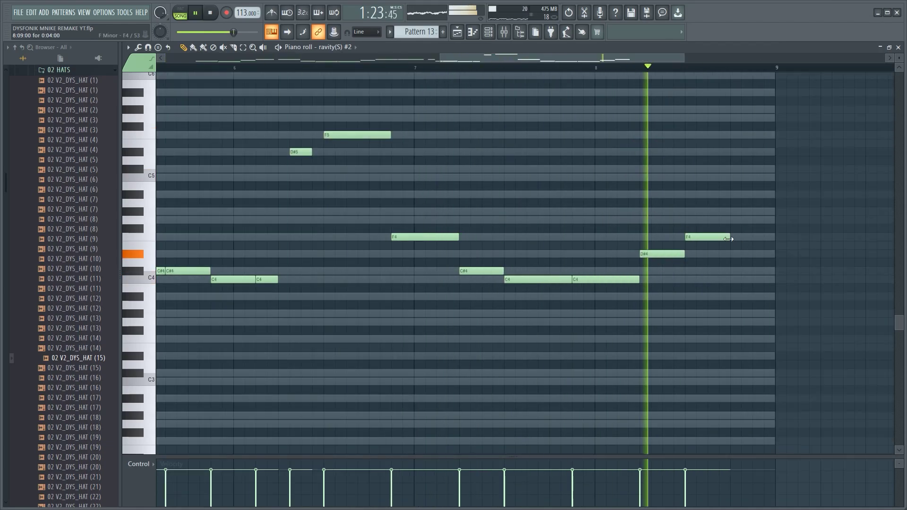
{"action": "scroll", "coordinate": [644, 68], "scroll_direction": "down", "scroll_amount": 2}
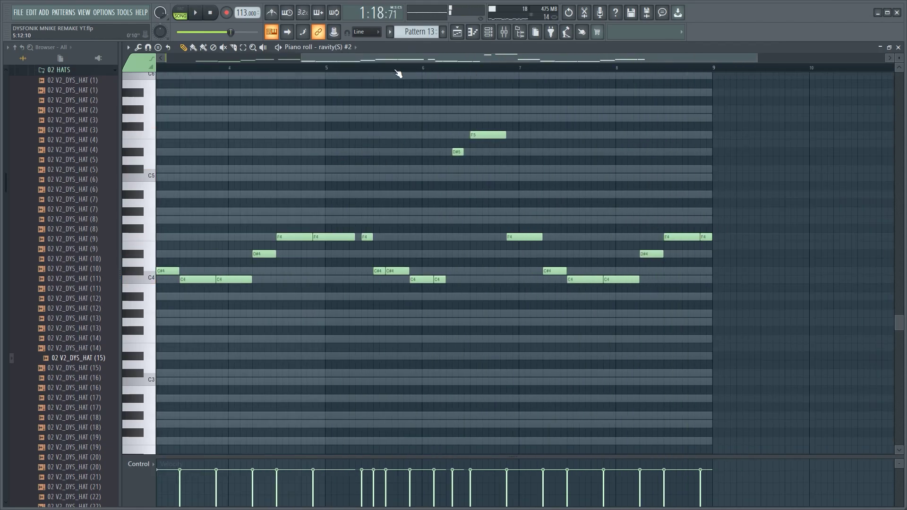
{"action": "scroll", "coordinate": [398, 72], "scroll_direction": "down", "scroll_amount": 2}
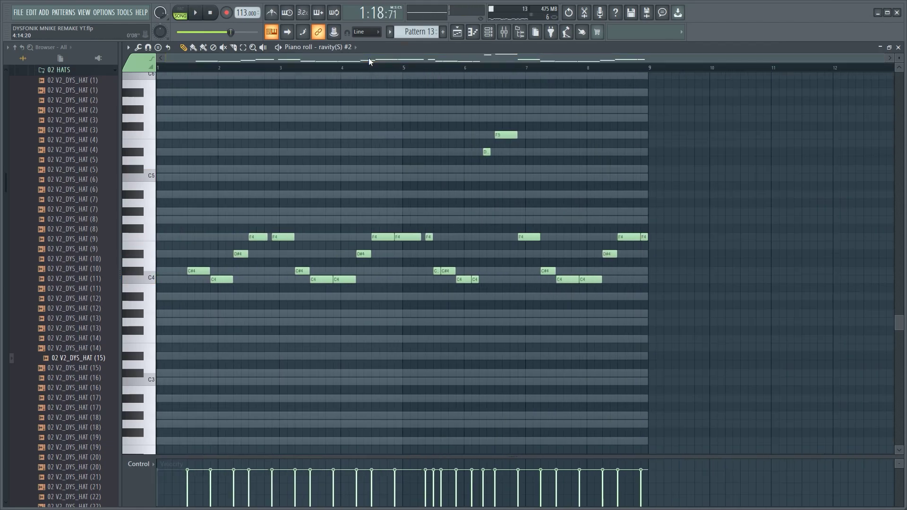
Transpose the whole ravity(S) #2 melody down one octave and audition it
{"action": "key", "text": "ctrl+Down"}
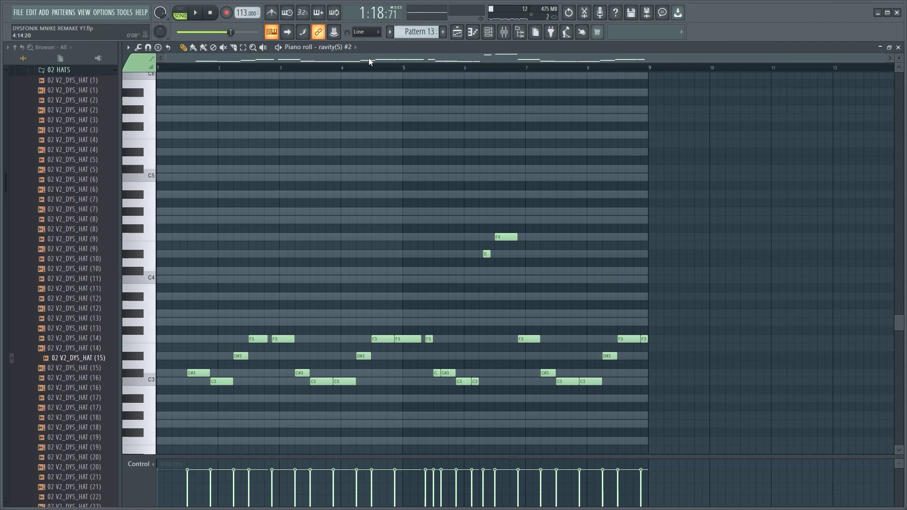
{"action": "scroll", "coordinate": [368, 204], "scroll_direction": "down", "scroll_amount": 4}
{"action": "key", "text": "space"}
{"action": "key", "text": "space"}
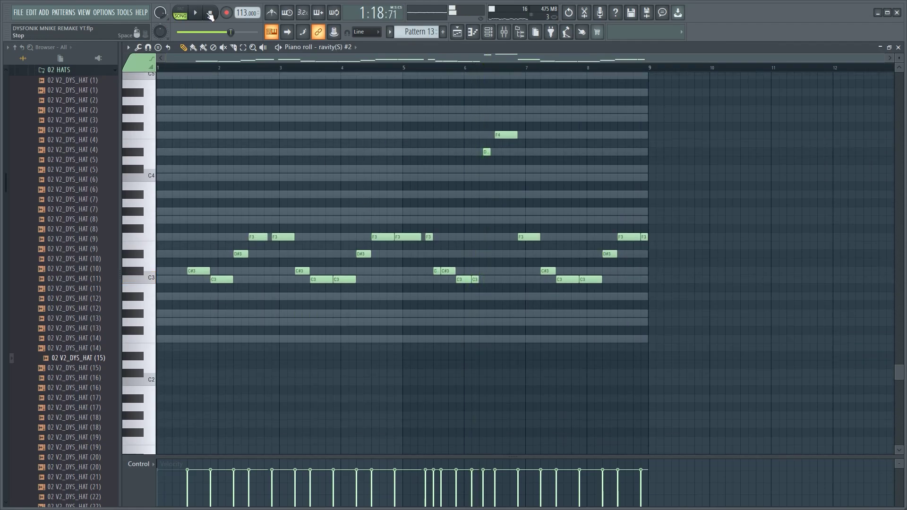
Play the arrangement from bar 31 to check the Pattern 13 melody in context
{"action": "left_click", "coordinate": [457, 34]}
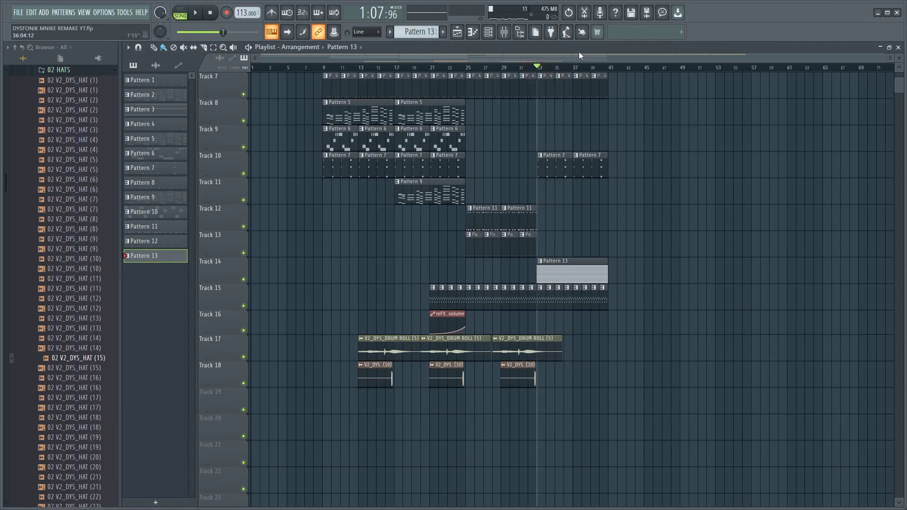
{"action": "left_click", "coordinate": [522, 67]}
{"action": "key", "text": "space"}
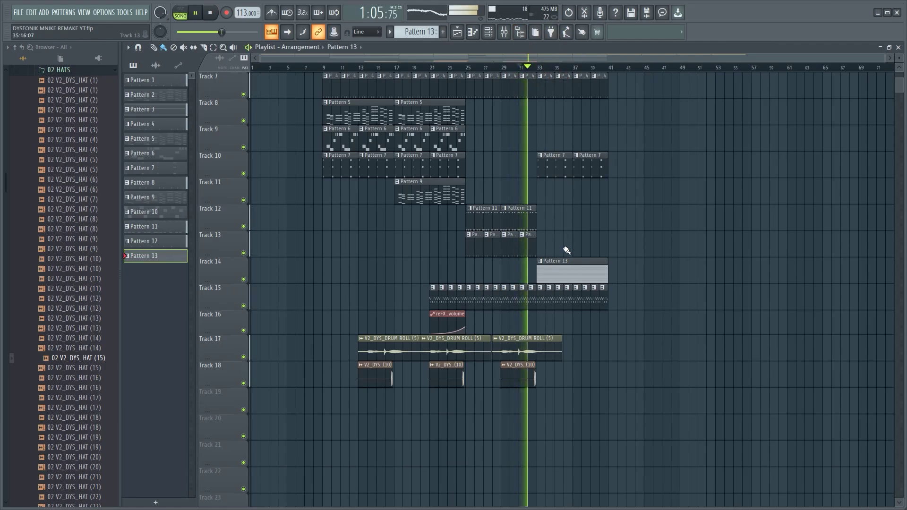
{"action": "left_click", "coordinate": [457, 34]}
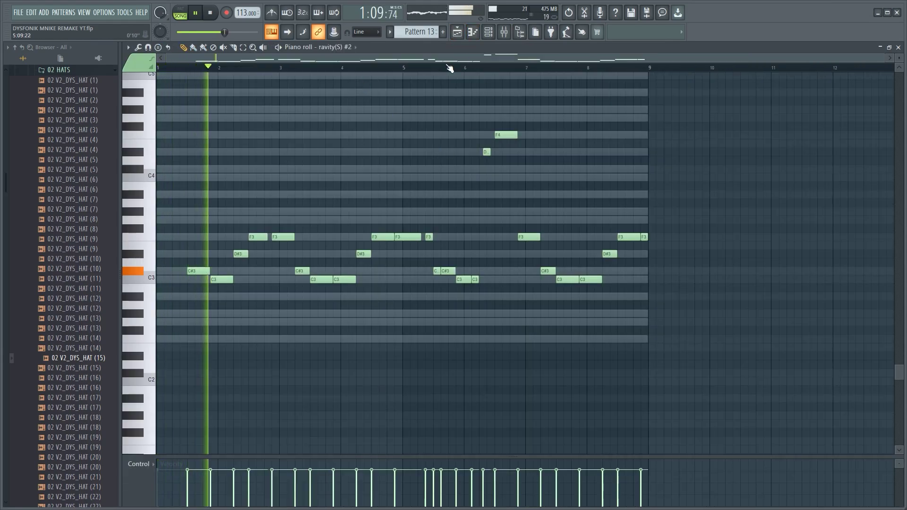
Stop playback and copy the ravity(S) #2 melody to the eFlute and dysfonik amapiano 5 channels
{"action": "key", "text": "F6"}
{"action": "key", "text": "space"}
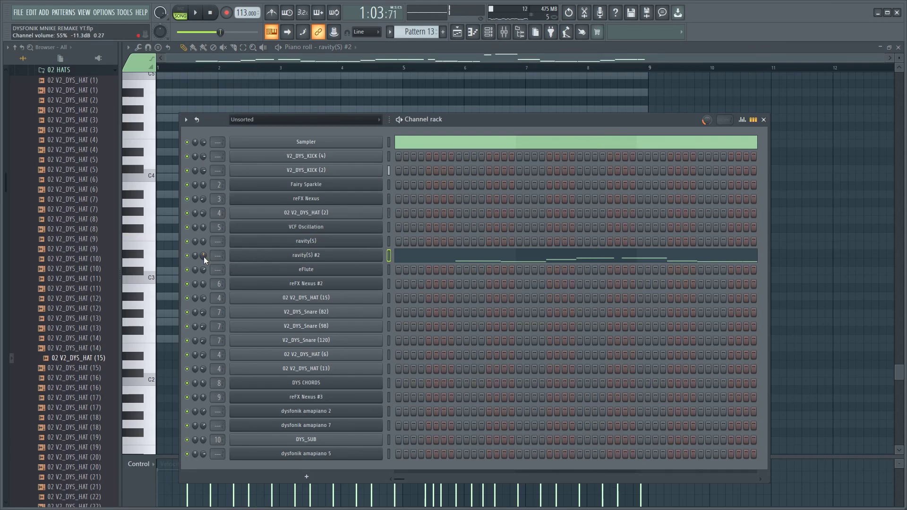
{"action": "left_click", "coordinate": [389, 255]}
{"action": "left_click", "coordinate": [387, 268]}
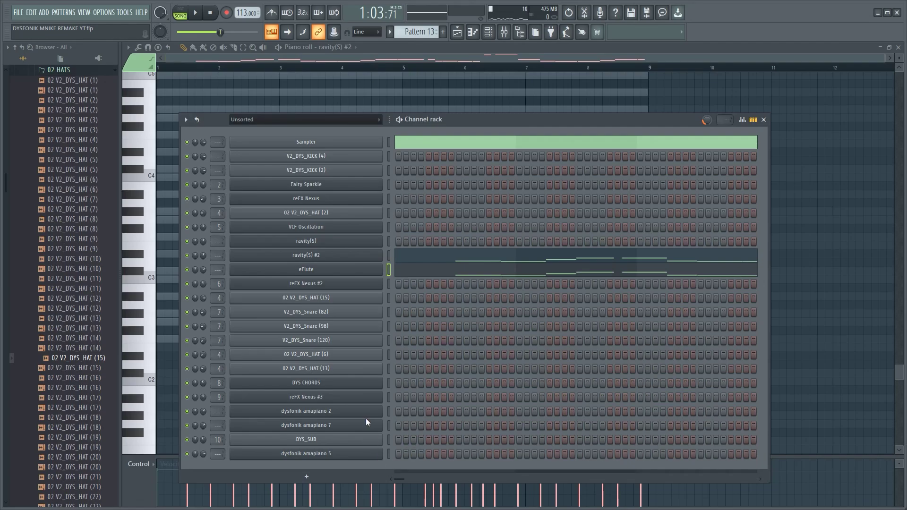
{"action": "left_click", "coordinate": [388, 455]}
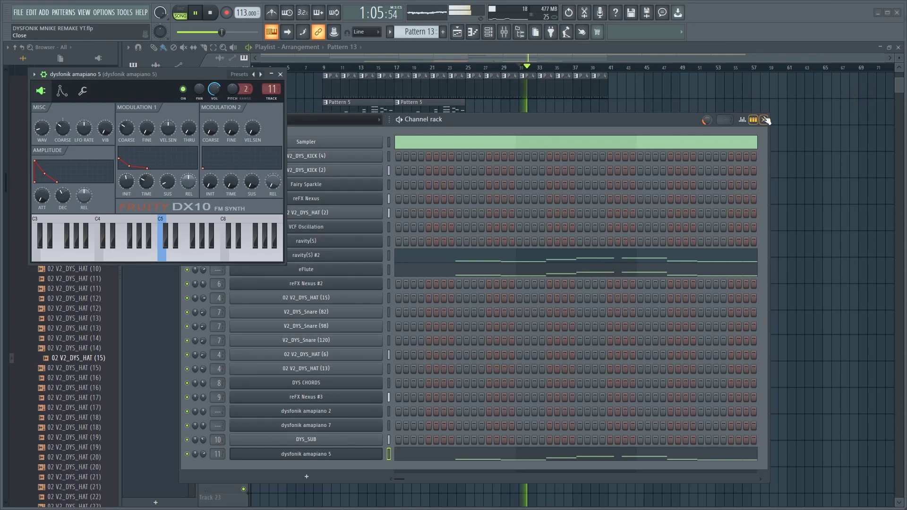
Close the channel rack and synth windows and delete the Pattern 1 and Pattern 8 clips from bars 33 to 35 on Tracks 3 and 4
{"action": "left_click", "coordinate": [764, 119]}
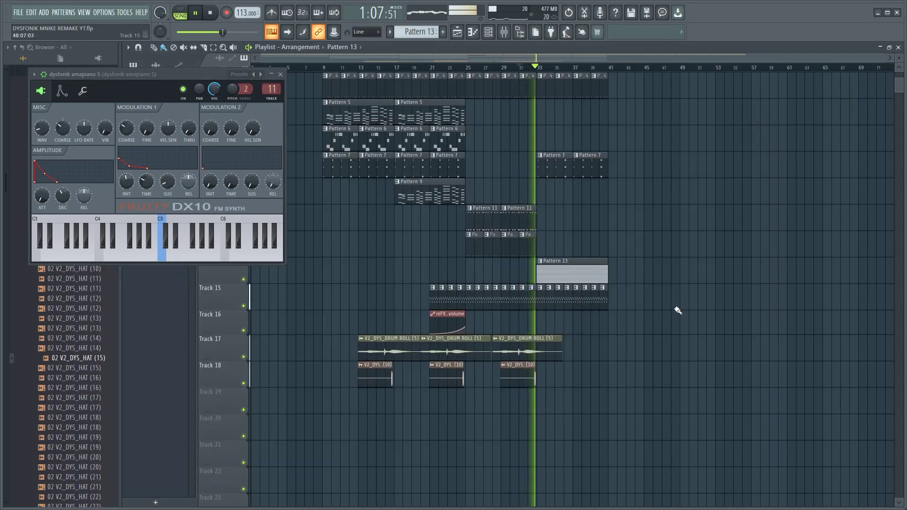
{"action": "scroll", "coordinate": [579, 168], "scroll_direction": "up", "scroll_amount": 3}
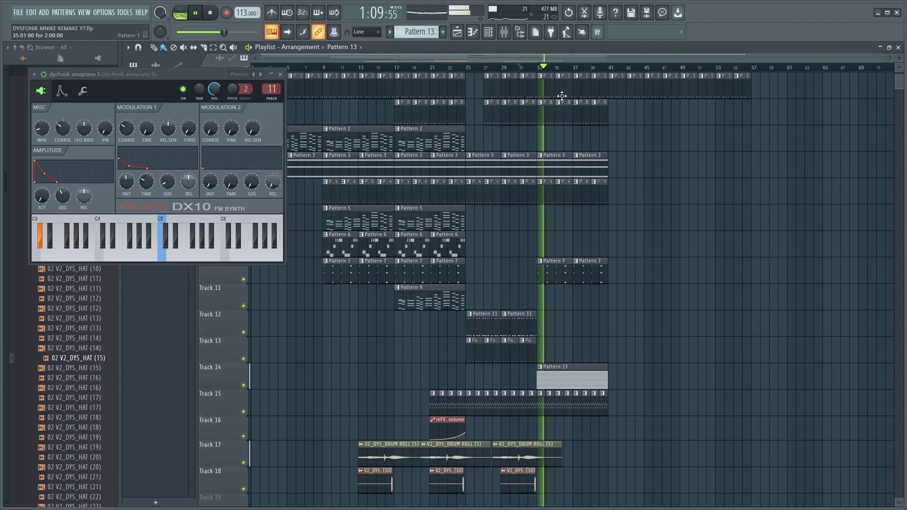
{"action": "left_click", "coordinate": [284, 74]}
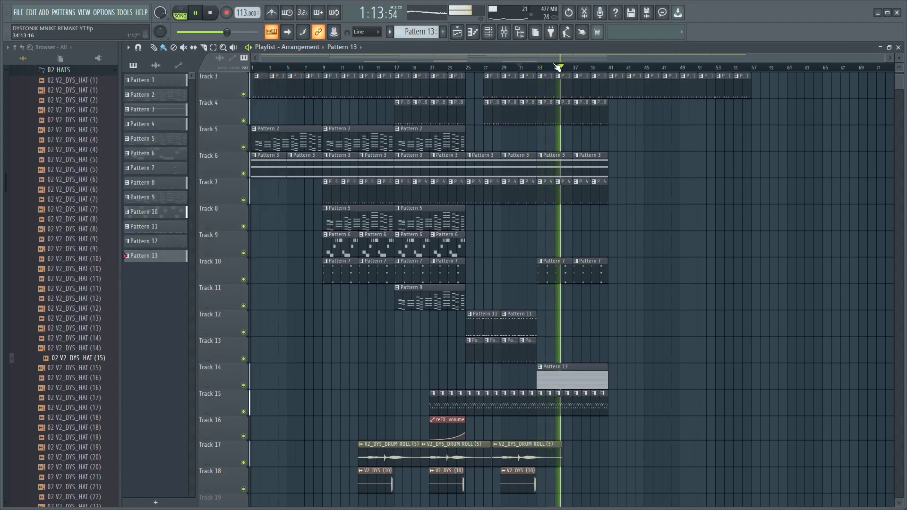
{"action": "scroll", "coordinate": [557, 67], "scroll_direction": "up", "scroll_amount": 4}
{"action": "scroll", "coordinate": [538, 146], "scroll_direction": "up", "scroll_amount": 2}
{"action": "right_click", "coordinate": [540, 175]}
{"action": "right_click", "coordinate": [542, 144]}
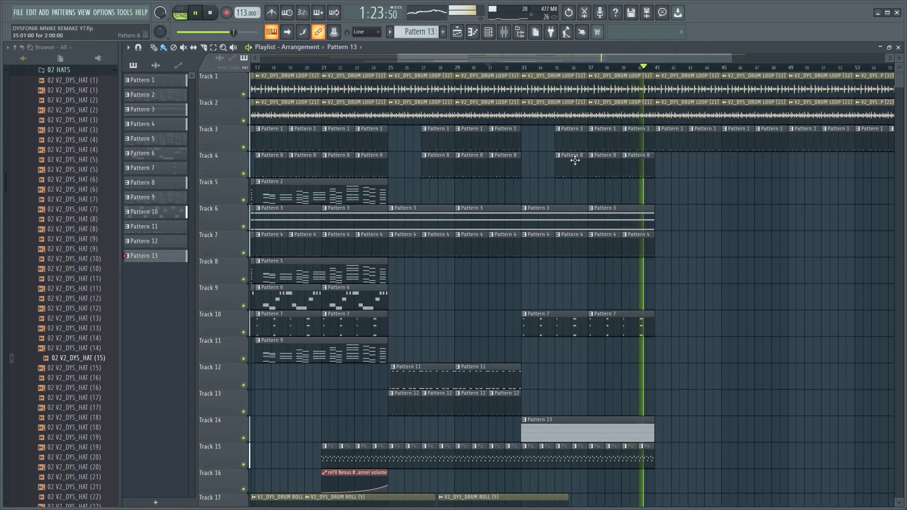
{"action": "key", "text": "space"}
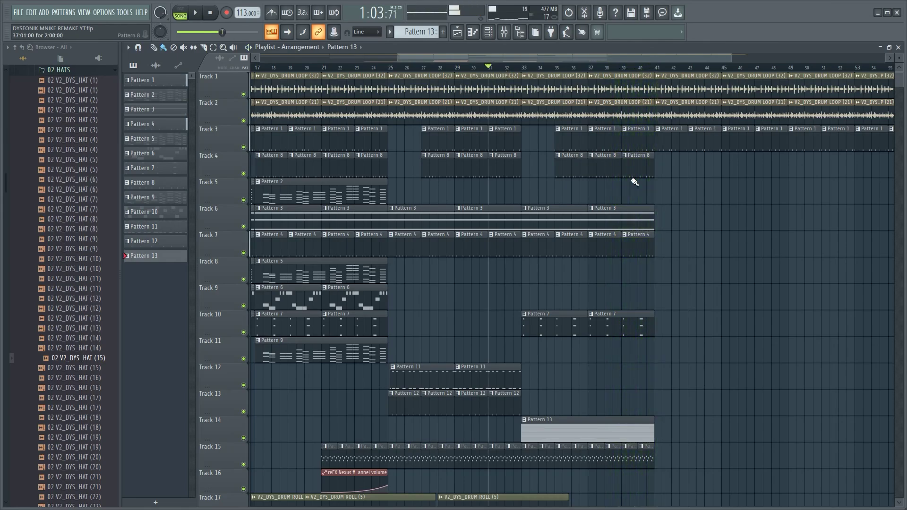
Play the arrangement from about bar 39 and open the Pattern 14 clip on Track 14
{"action": "key", "text": "space"}
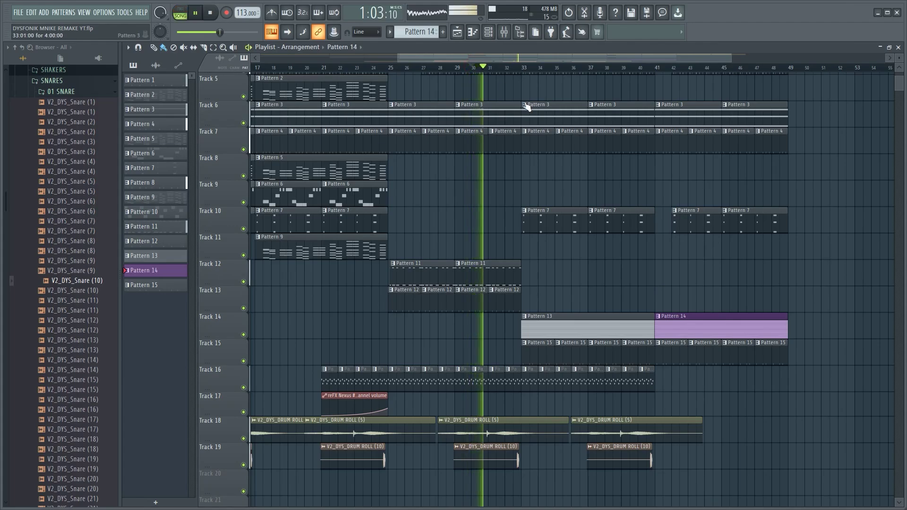
{"action": "left_click", "coordinate": [621, 68]}
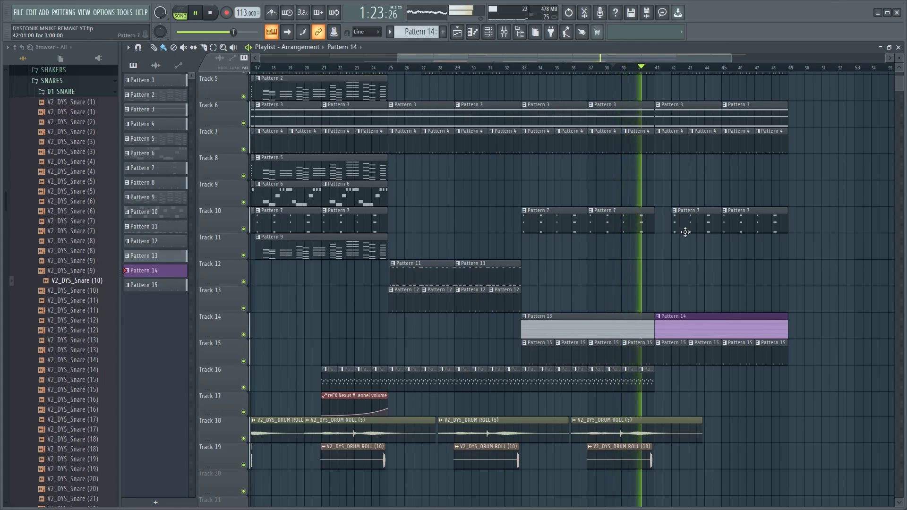
{"action": "double_click", "coordinate": [682, 324]}
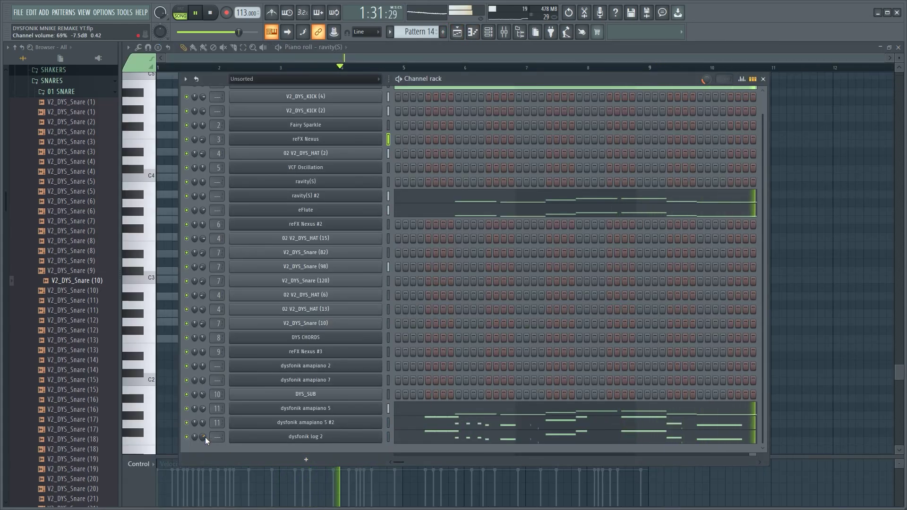
Raise the dysfonik log 2 channel volume, stop playback and return to the playlist
{"action": "scroll", "coordinate": [205, 422], "scroll_direction": "up", "scroll_amount": 3}
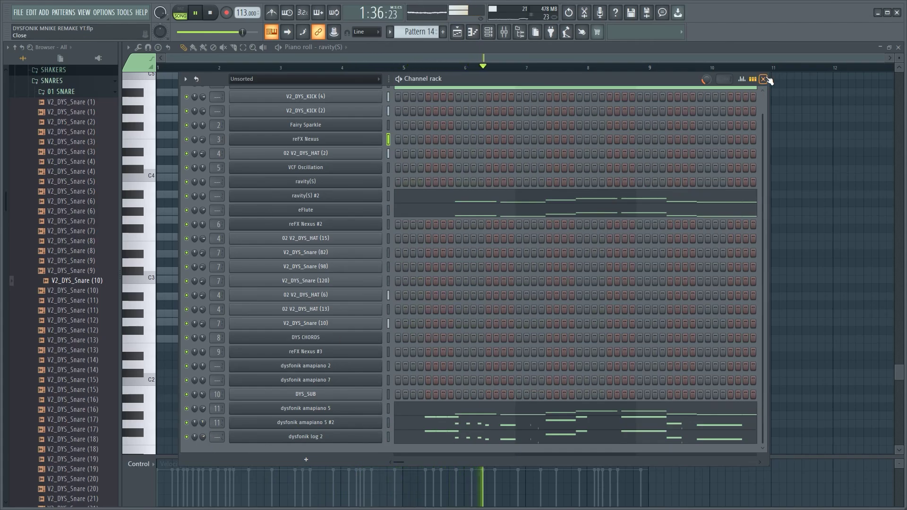
{"action": "left_click", "coordinate": [763, 79]}
{"action": "key", "text": "space"}
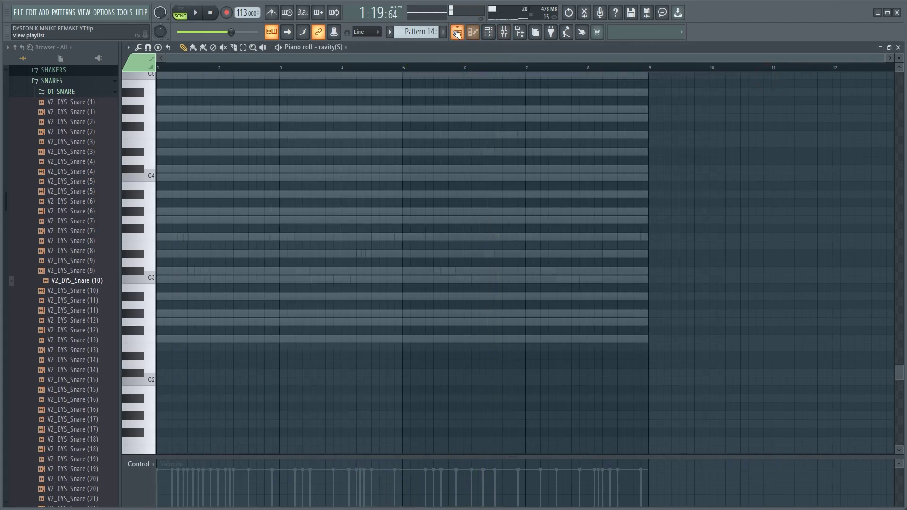
{"action": "left_click", "coordinate": [457, 33]}
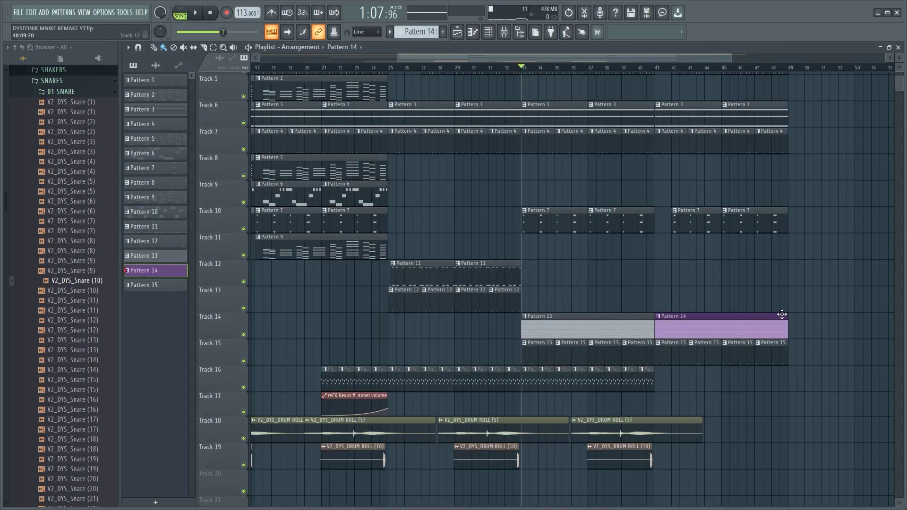
Open Pattern 13's dysfonik amapiano 5 notes in the piano roll to review the melody
{"action": "left_click", "coordinate": [633, 329]}
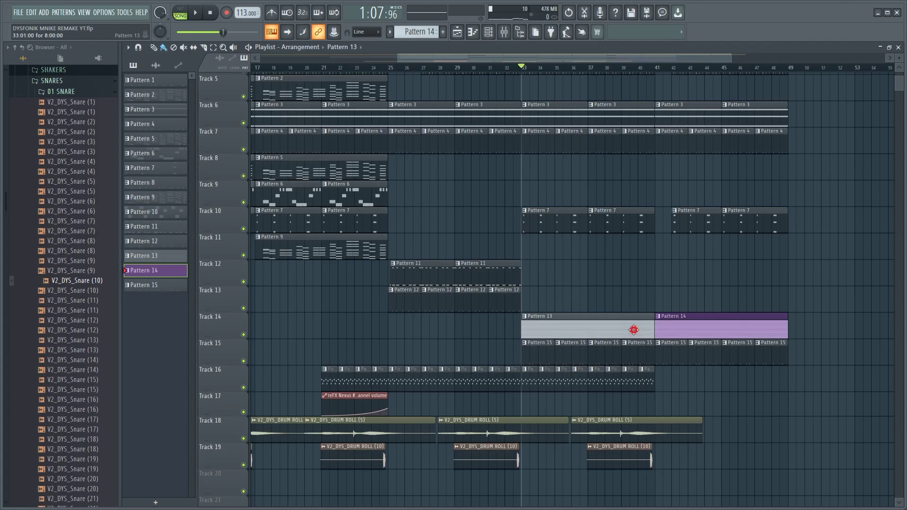
{"action": "left_click", "coordinate": [489, 33]}
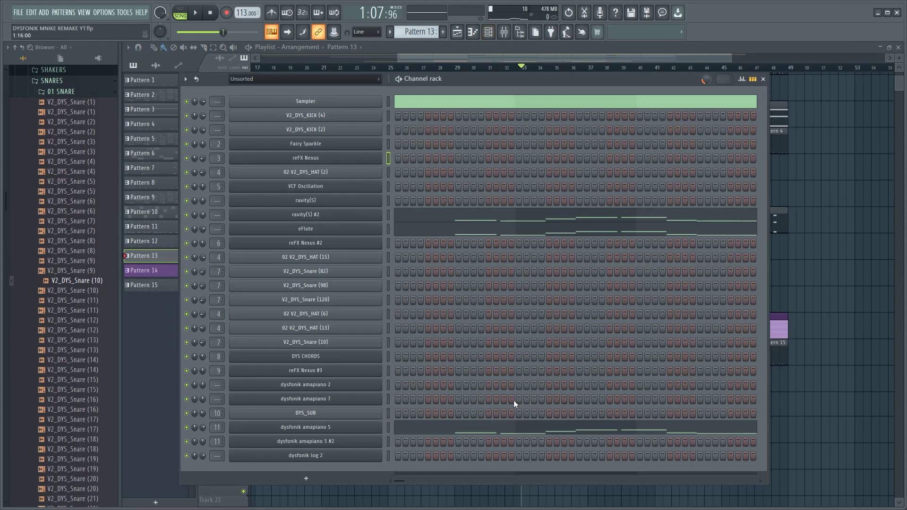
{"action": "left_click", "coordinate": [484, 431]}
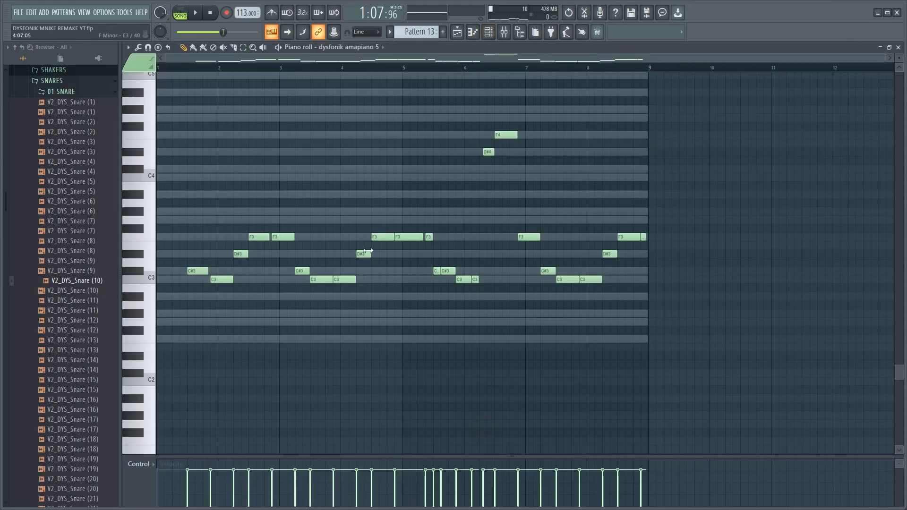
{"action": "scroll", "coordinate": [433, 258], "scroll_direction": "up", "scroll_amount": 4}
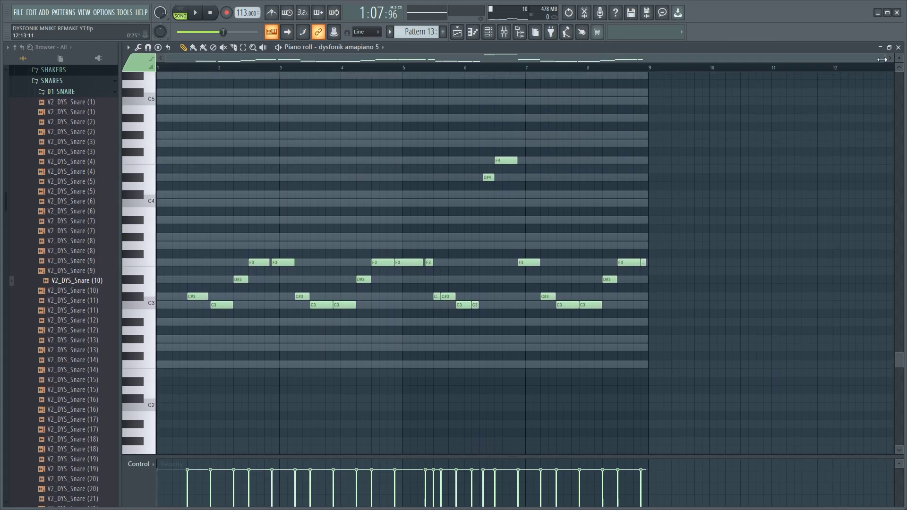
Return to the playlist and open Pattern 14's dysfonik log 2 notes in the piano roll to review them
{"action": "left_click", "coordinate": [465, 36]}
{"action": "left_click", "coordinate": [694, 328]}
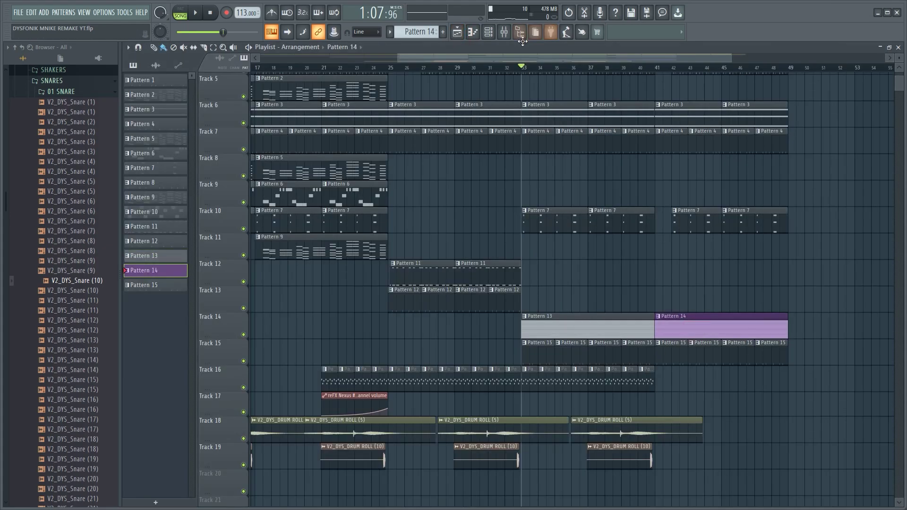
{"action": "left_click", "coordinate": [490, 34]}
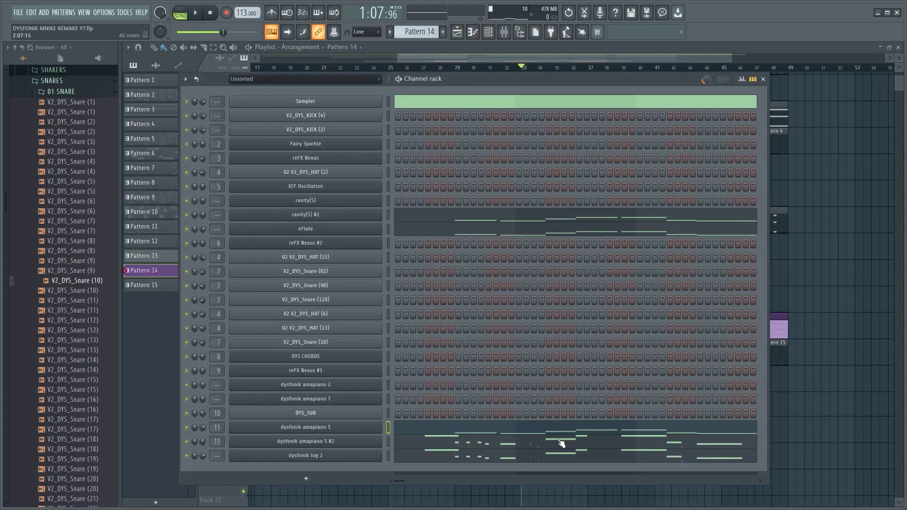
{"action": "left_click", "coordinate": [476, 459]}
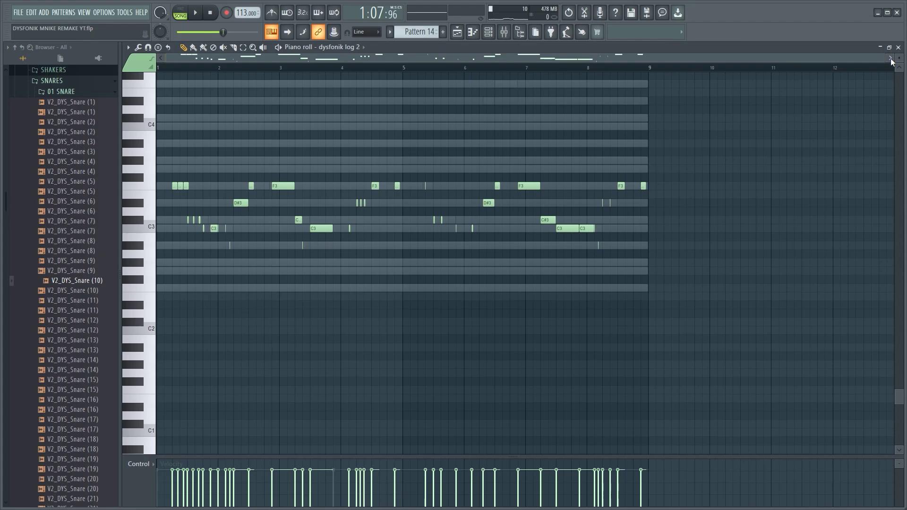
{"action": "left_click_drag", "start_coordinate": [883, 56], "coordinate": [292, 84]}
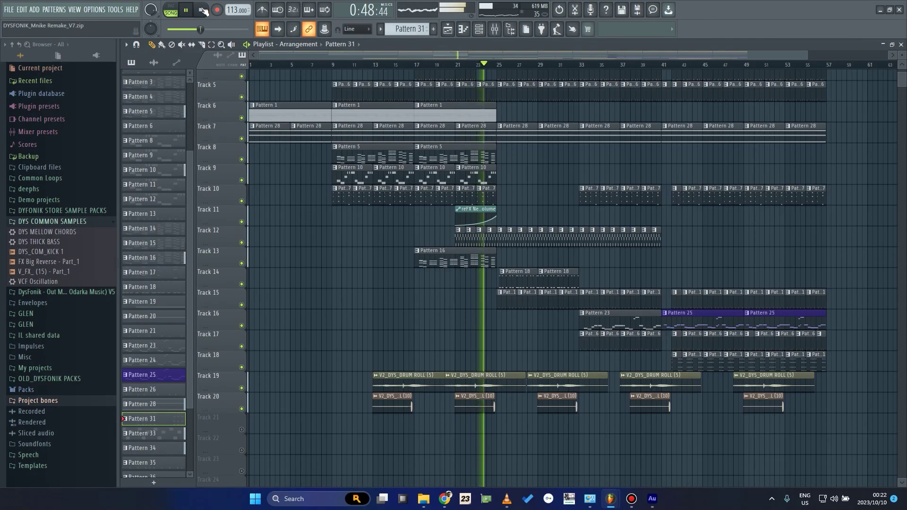
Play the DYSFONIK_Mnike Remake_V7 arrangement from about bar 23 through bar 41, examining its tracks from the build-up into the drop
{"action": "scroll", "coordinate": [470, 93], "scroll_direction": "up", "scroll_amount": 3}
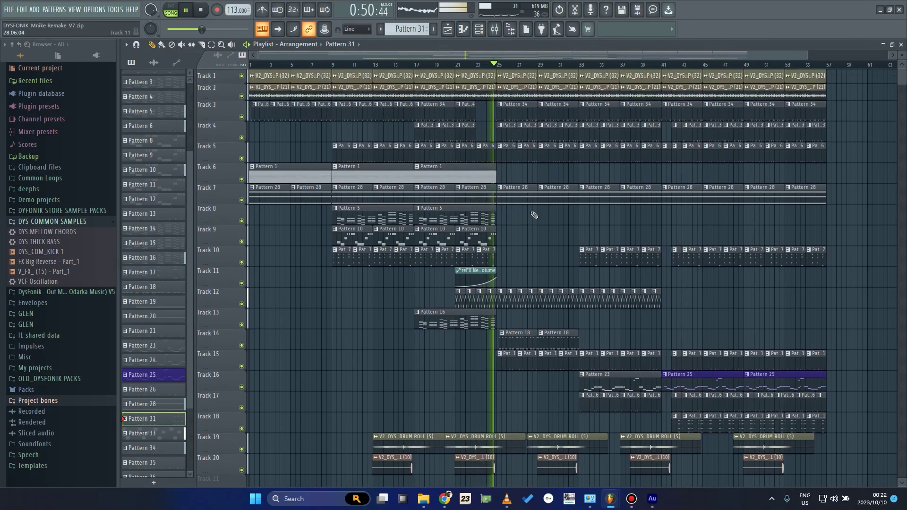
{"action": "scroll", "coordinate": [525, 170], "scroll_direction": "up", "scroll_amount": 1}
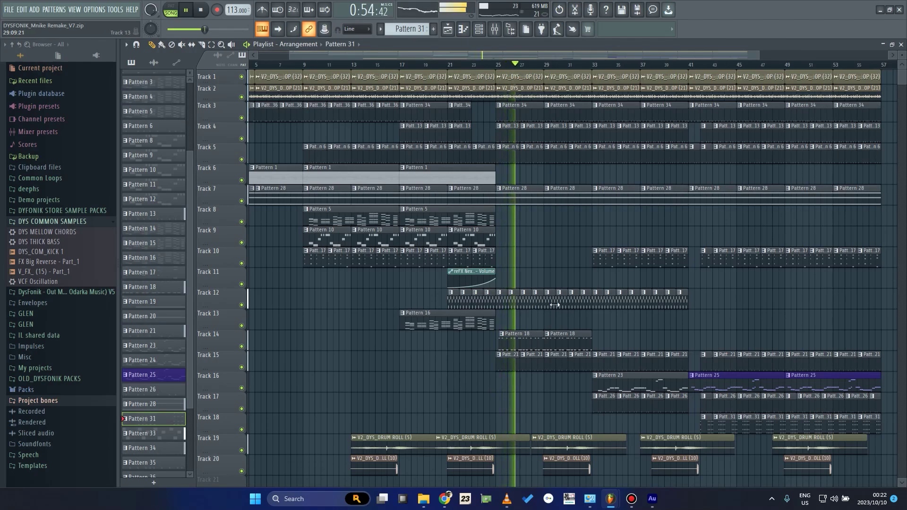
{"action": "scroll", "coordinate": [573, 291], "scroll_direction": "down", "scroll_amount": 3}
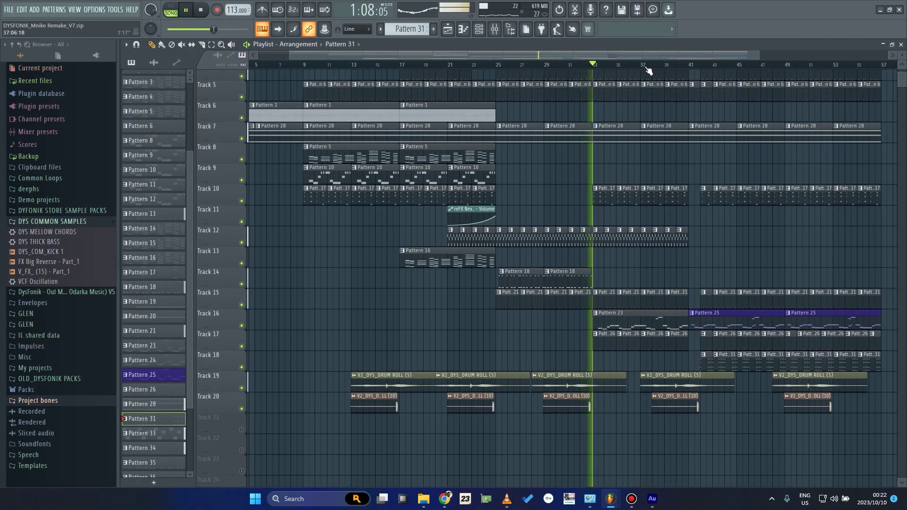
{"action": "scroll", "coordinate": [648, 70], "scroll_direction": "down", "scroll_amount": 2}
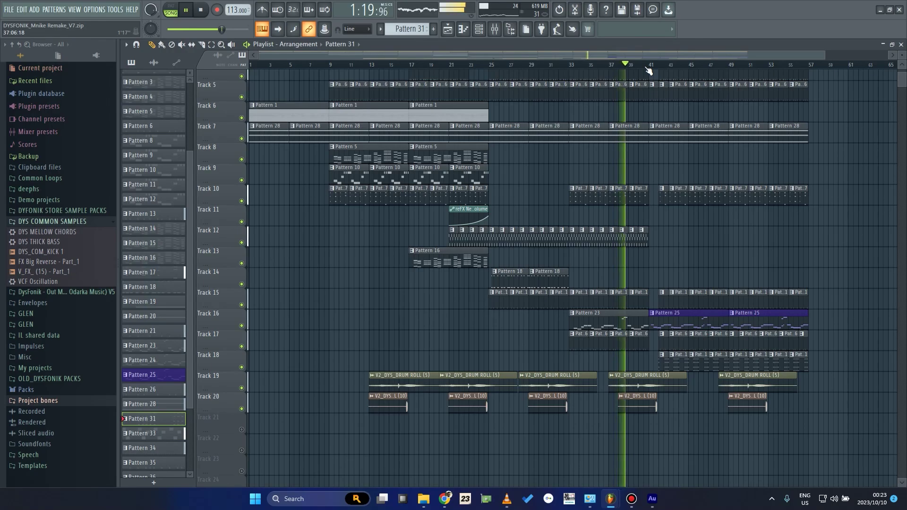
{"action": "left_click", "coordinate": [645, 66]}
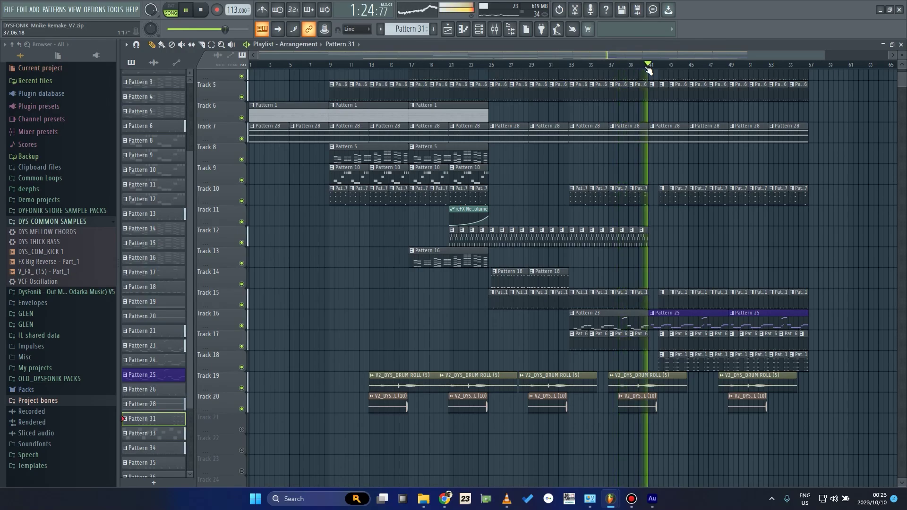